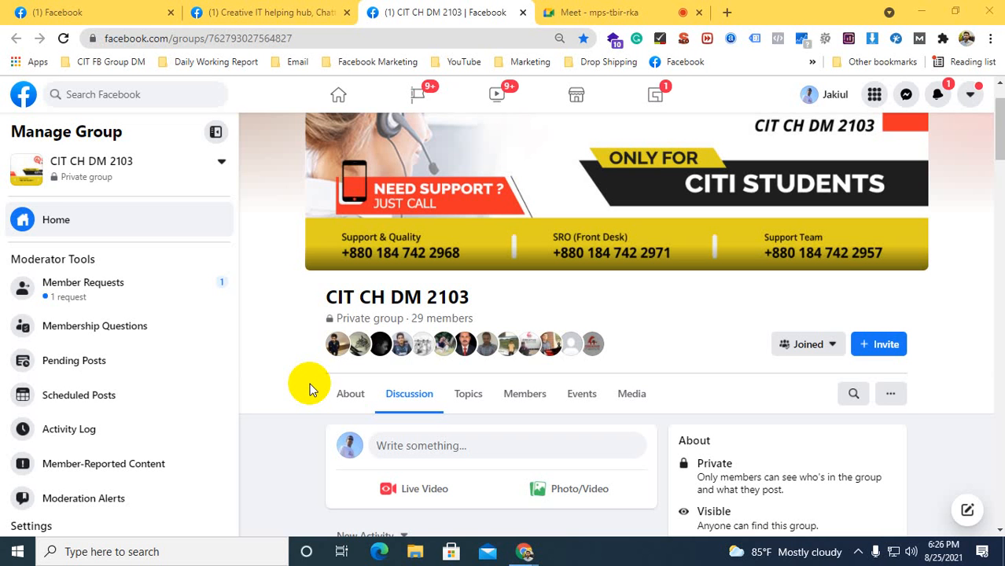
Look through the recent posts in the CIT CH DM 2103 group
scroll(336, 464, down, 10)
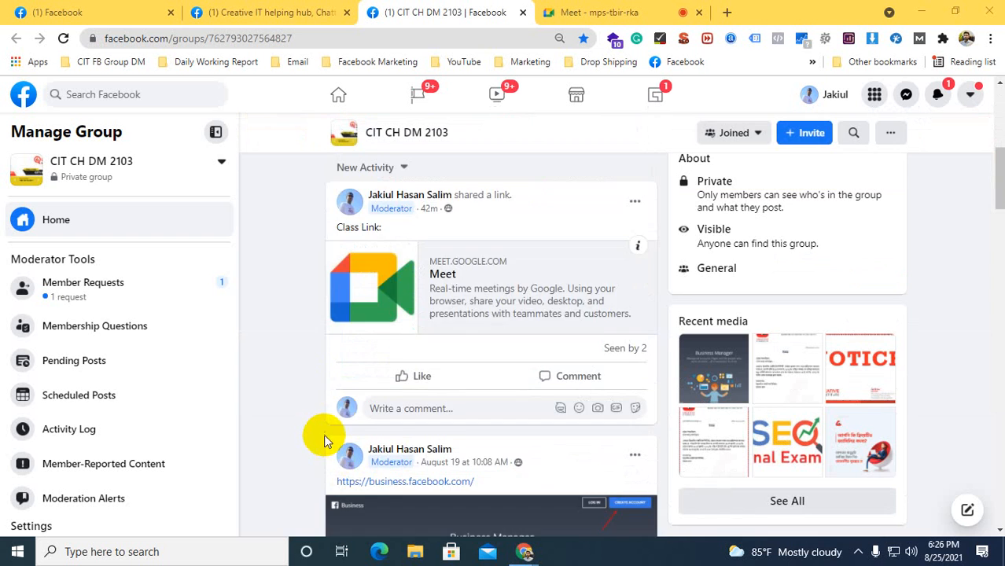
scroll(313, 396, down, 3)
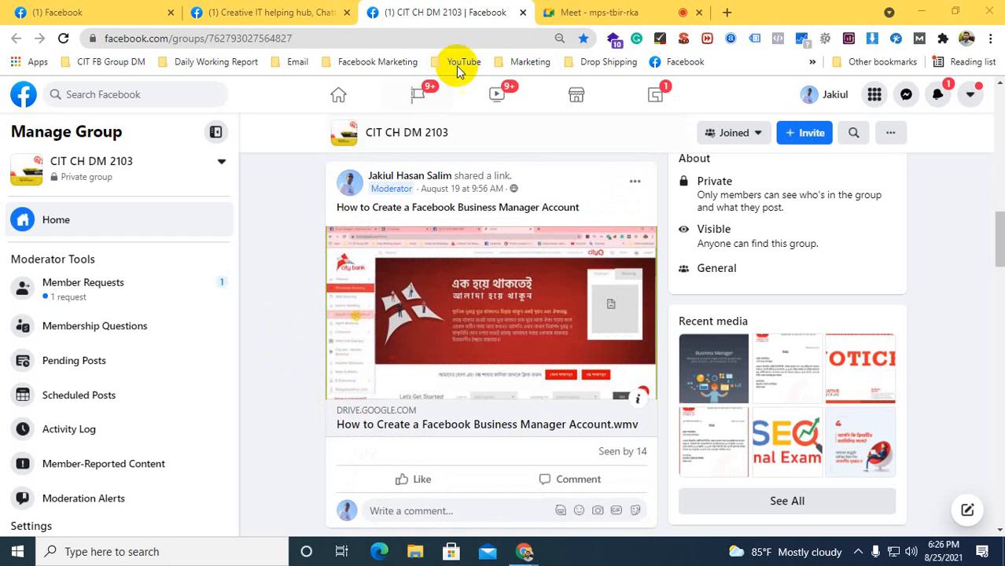
Switch to the Google Meet call and admit both participants waiting to join
click(550, 12)
click(646, 162)
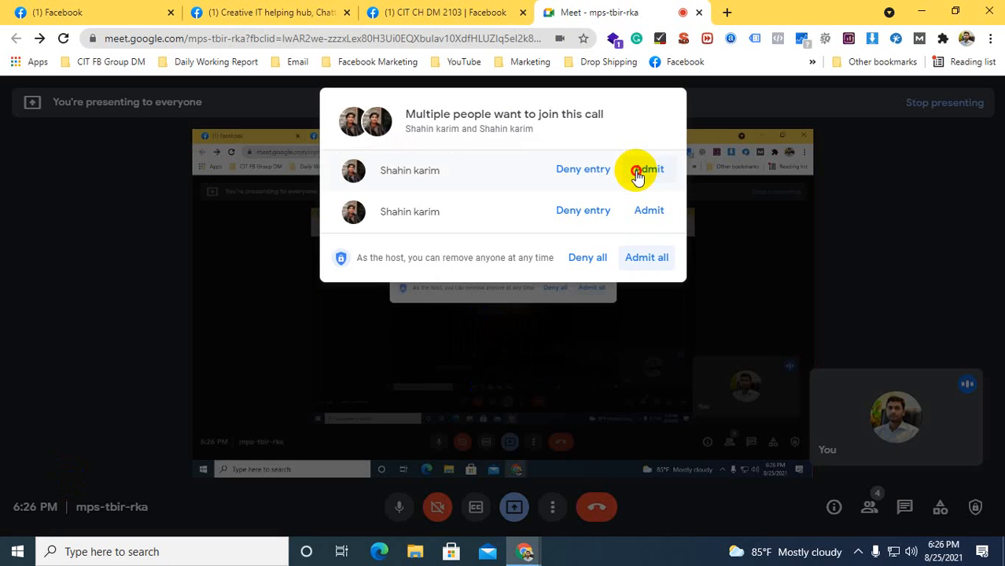
click(647, 172)
click(649, 173)
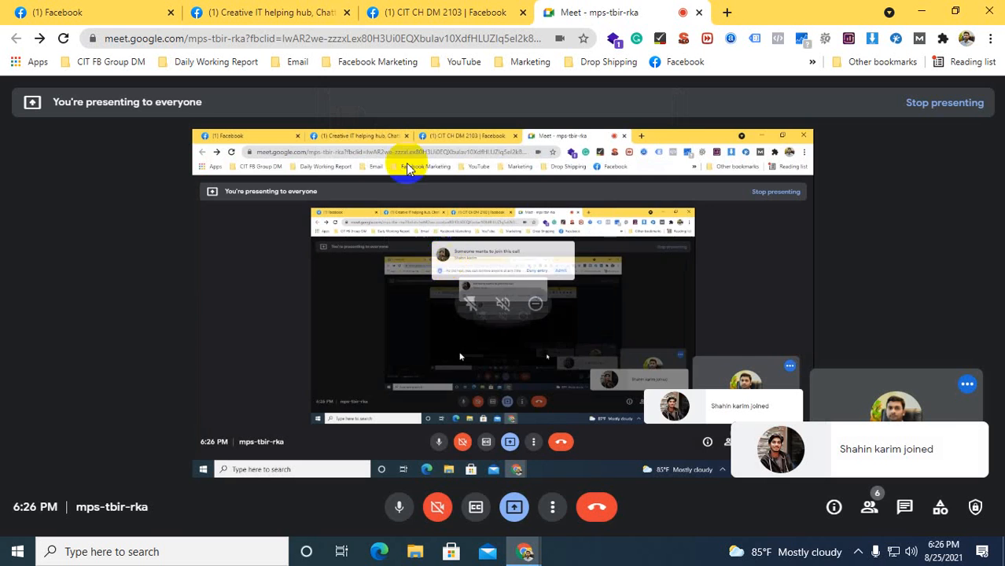
Return to the Facebook home page, open Ads Manager in a new tab and show that tab
click(438, 10)
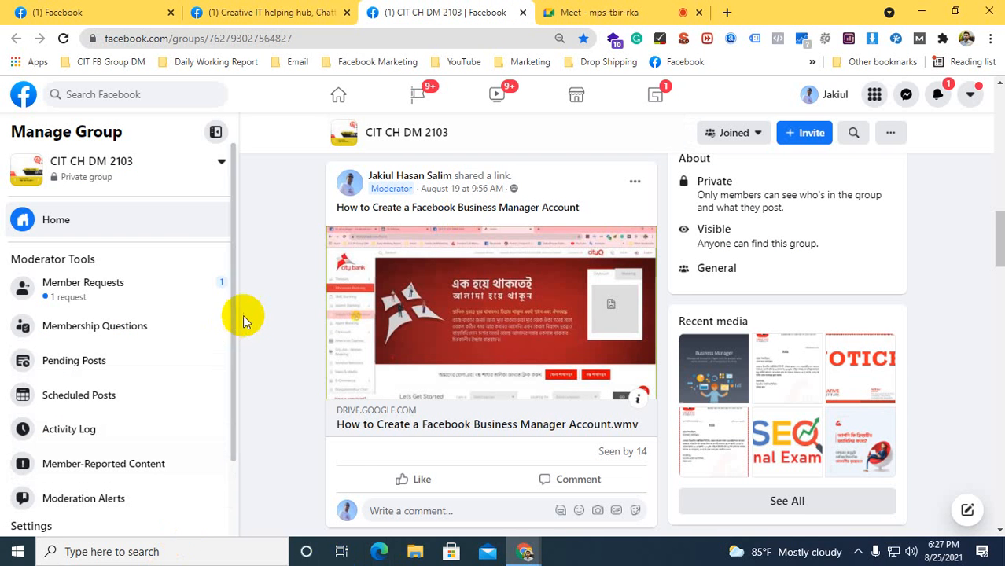
click(92, 8)
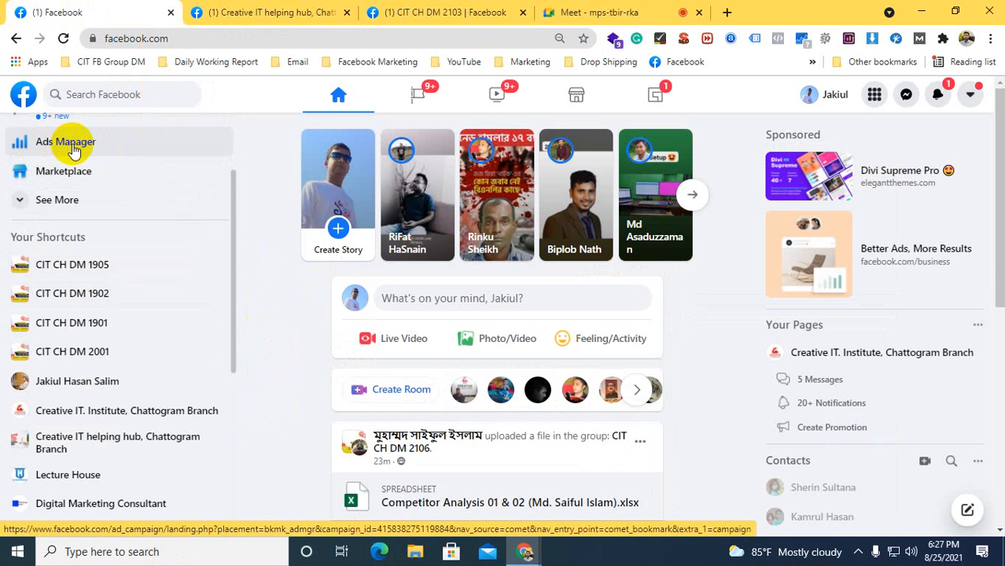
scroll(67, 149, up, 2)
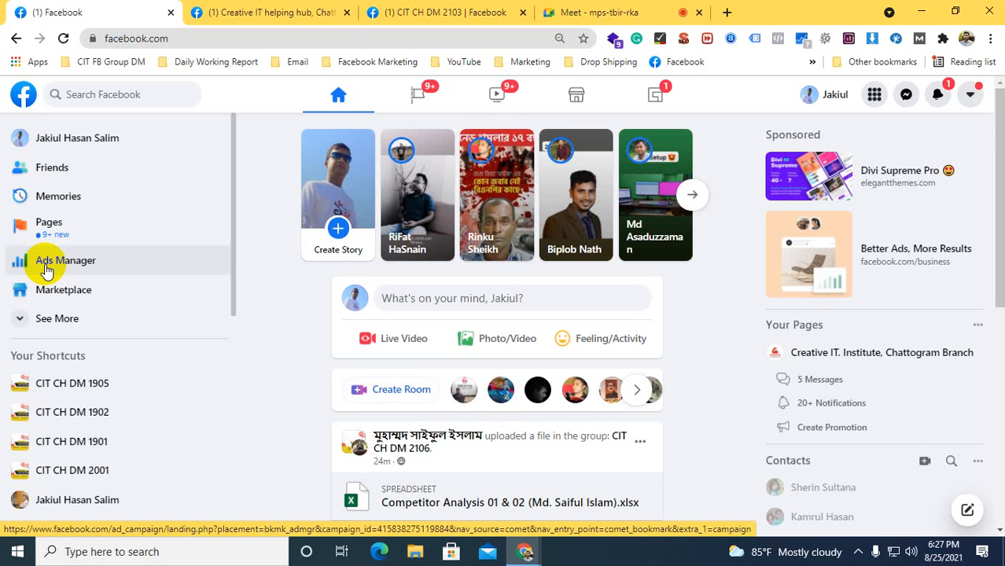
right_click(39, 262)
click(73, 274)
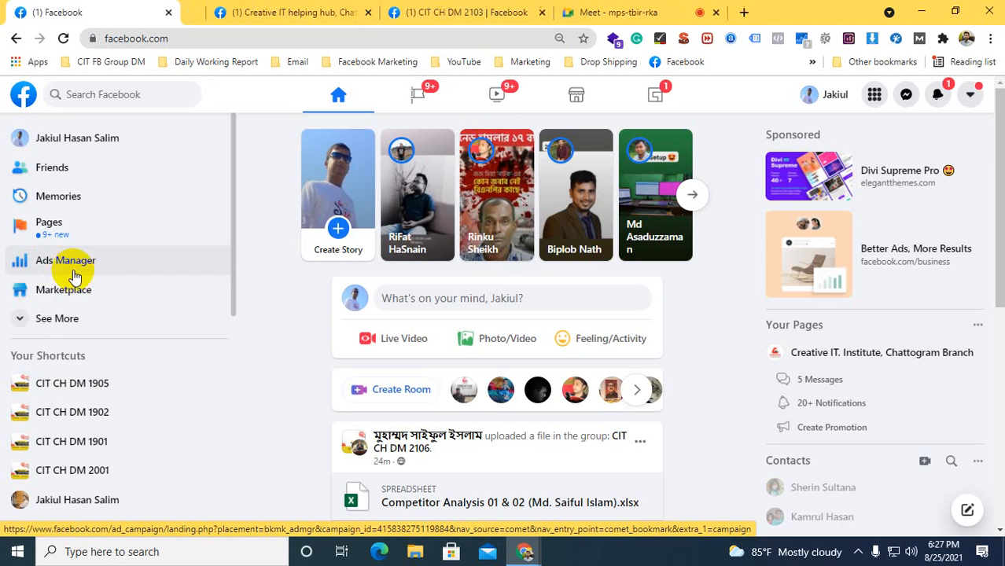
click(196, 11)
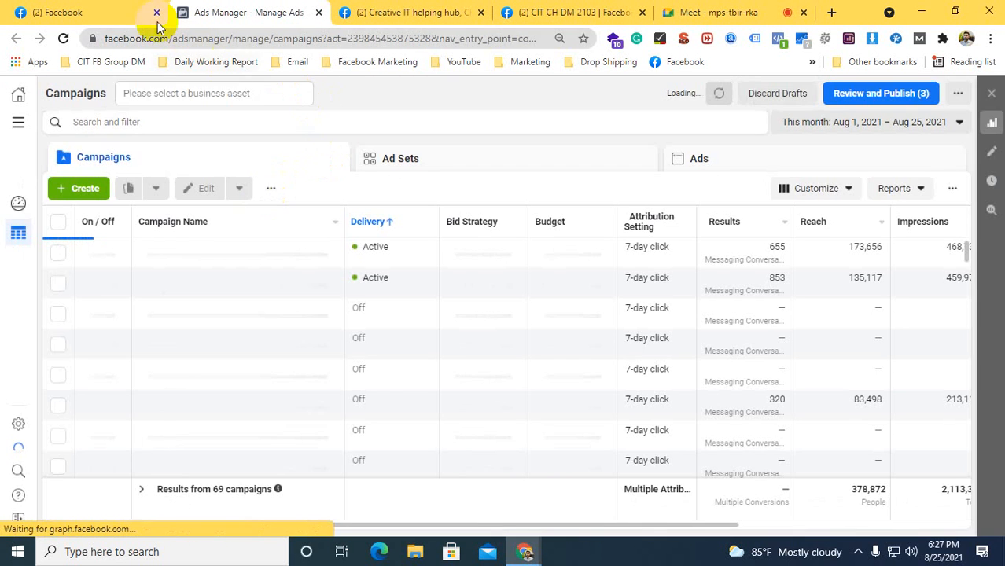
Look at the Facebook home feed and its sponsored content
click(78, 10)
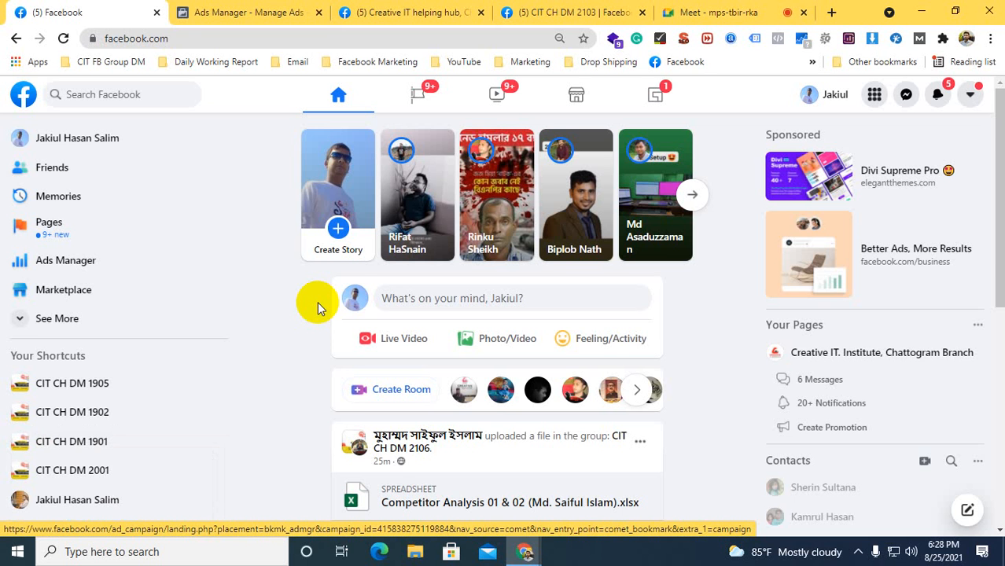
scroll(262, 279, down, 2)
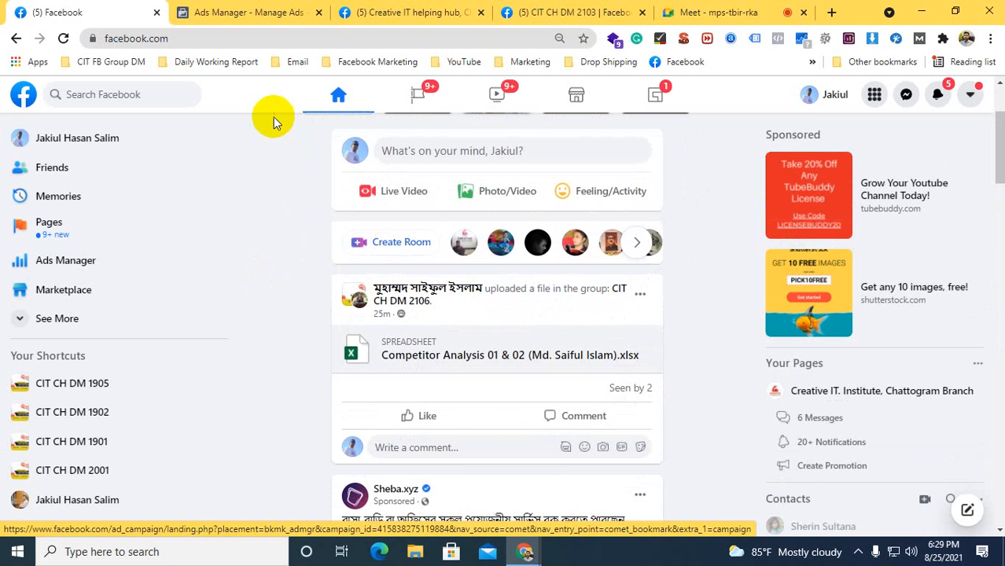
Return to the Ads Manager campaign list and narrow the Campaign Name column
click(244, 12)
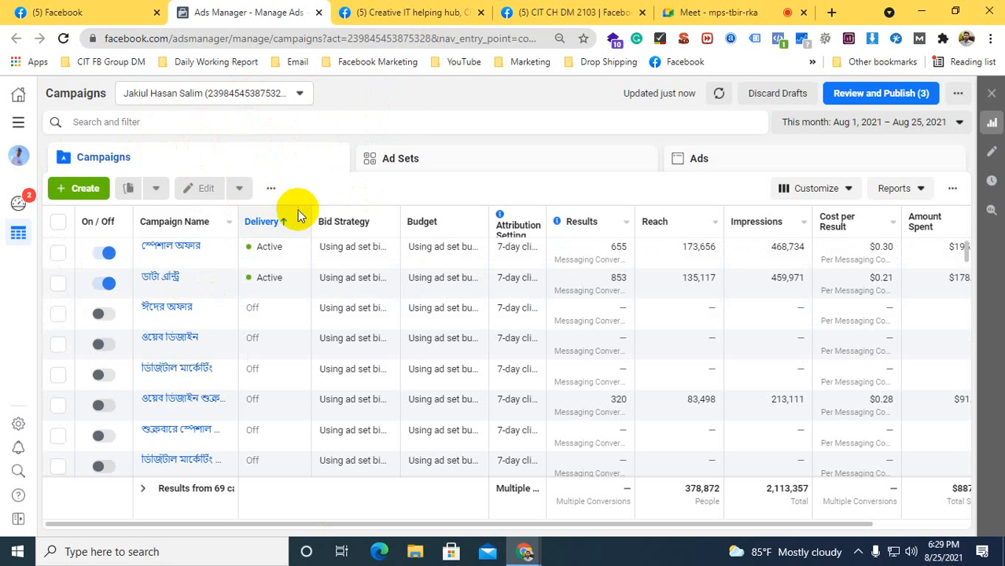
drag(237, 207, 166, 206)
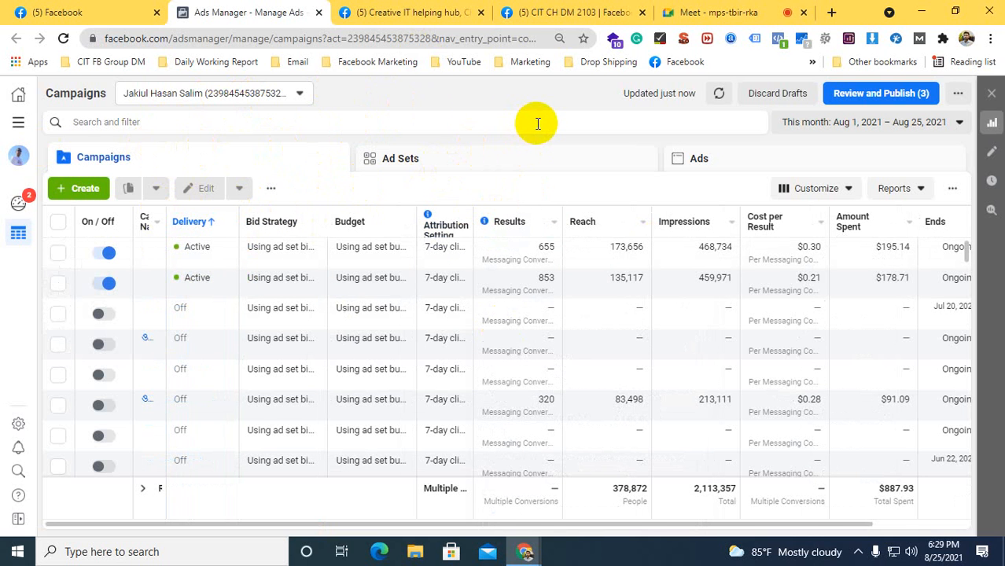
Find Audience Insights among the Analyze and Report tools, open it in a new tab and show that tab
click(17, 121)
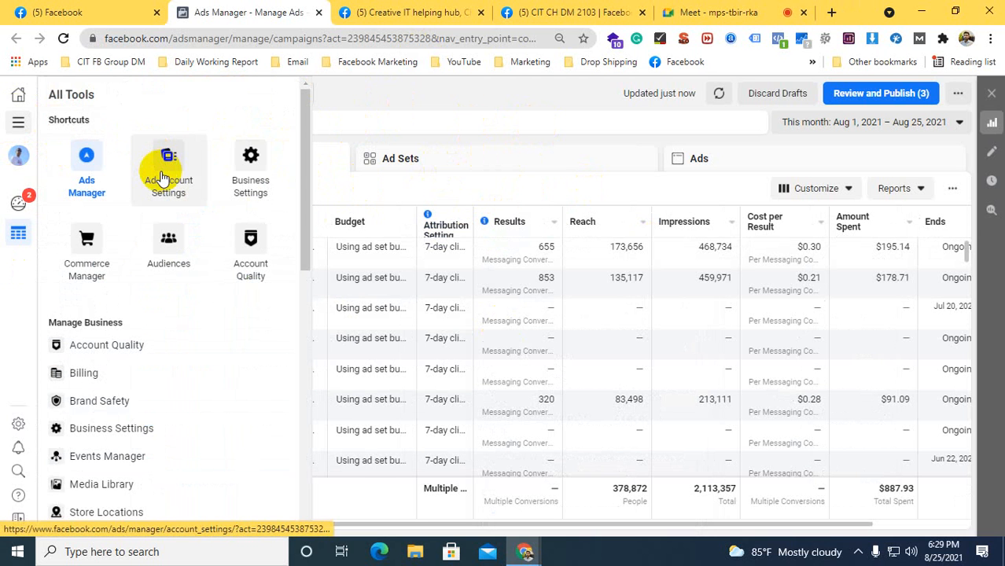
scroll(162, 269, down, 5)
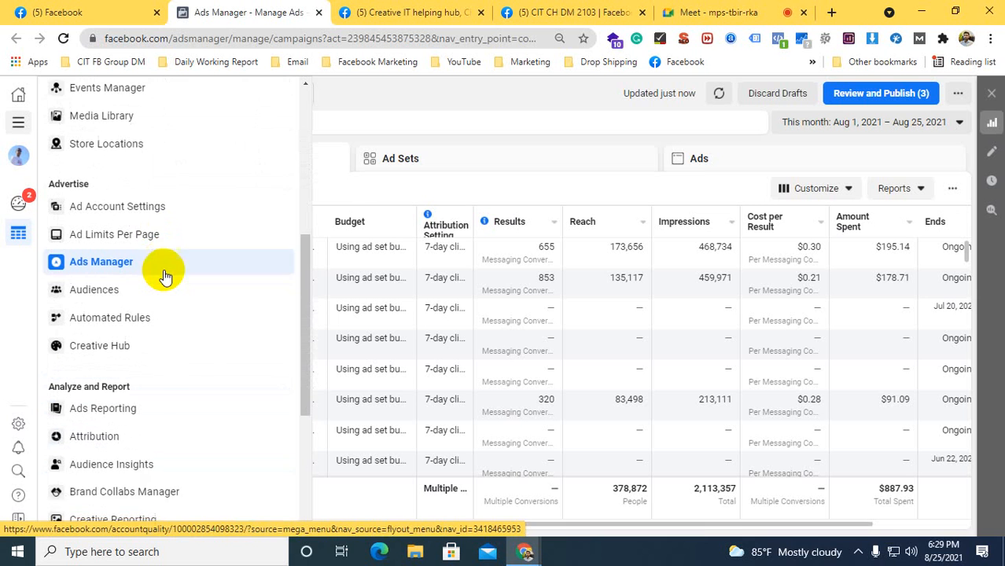
scroll(163, 276, down, 1)
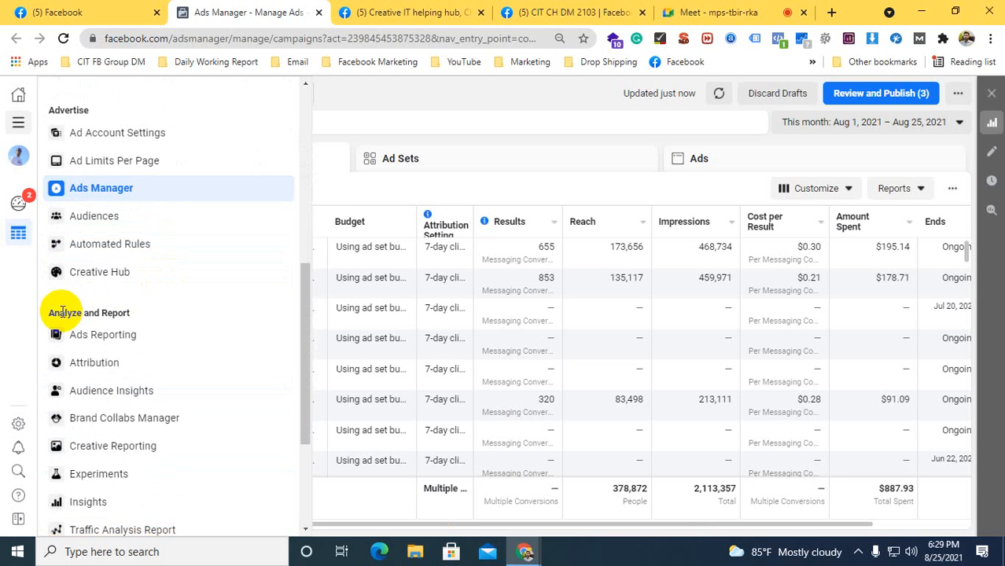
drag(60, 312, 142, 312)
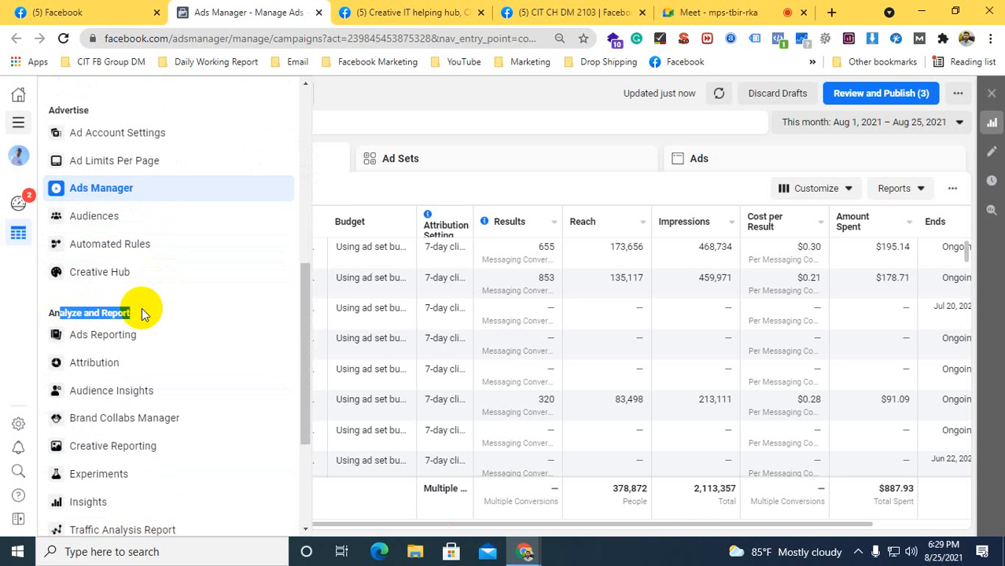
click(44, 305)
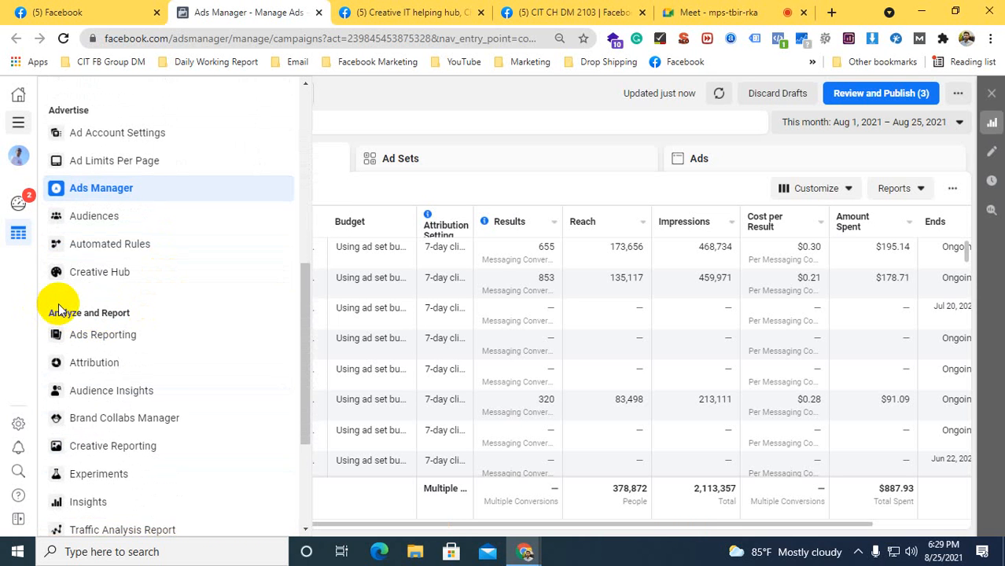
right_click(110, 393)
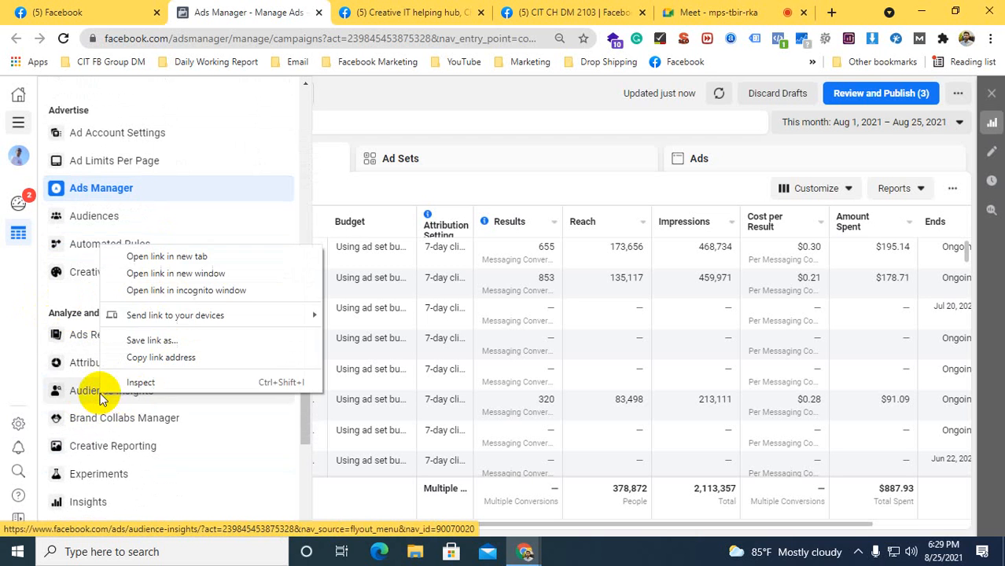
click(141, 257)
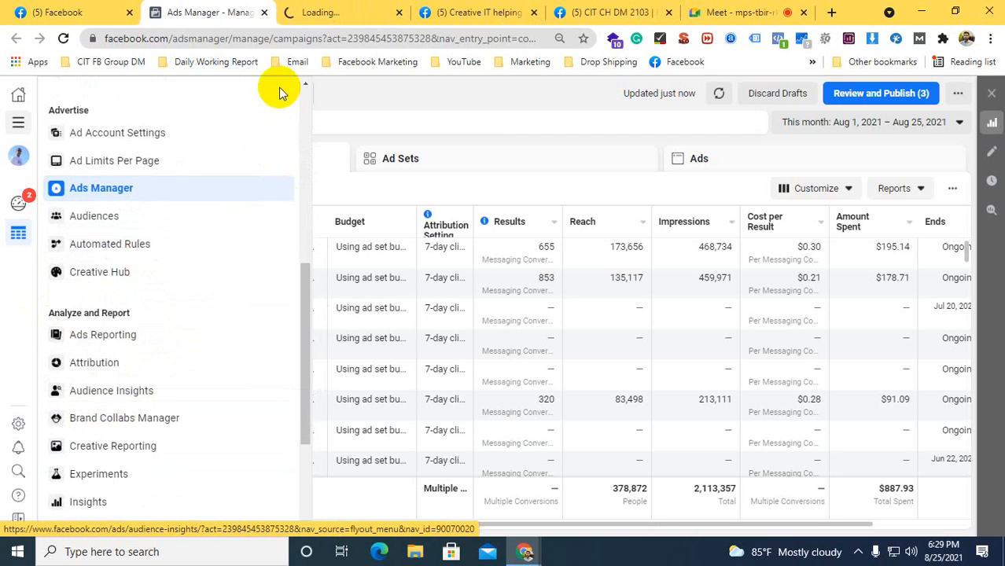
click(315, 13)
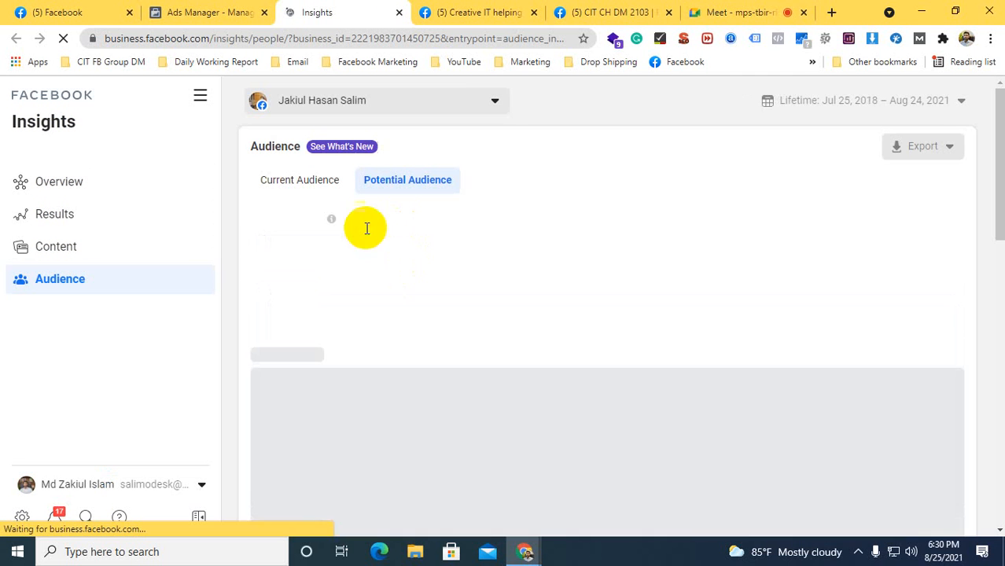
Examine the potential audience's size, gender and age split, top cities, top countries and top pages
scroll(448, 301, down, 3)
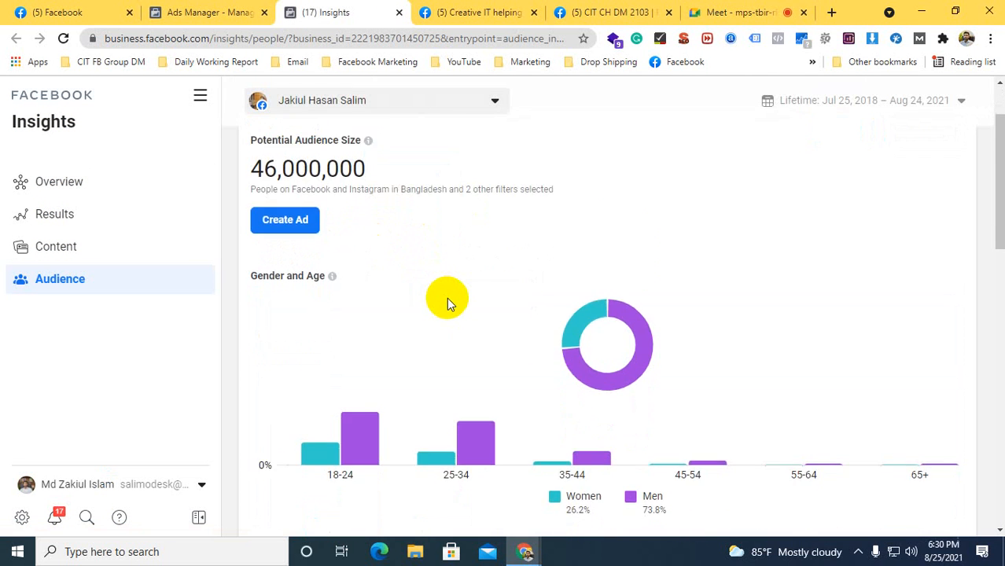
scroll(448, 303, down, 3)
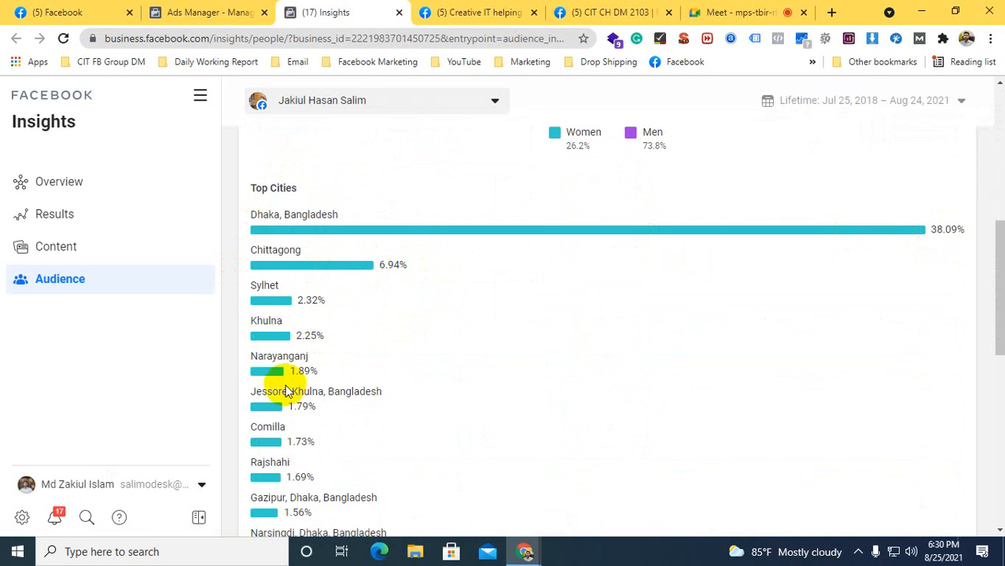
scroll(310, 290, down, 4)
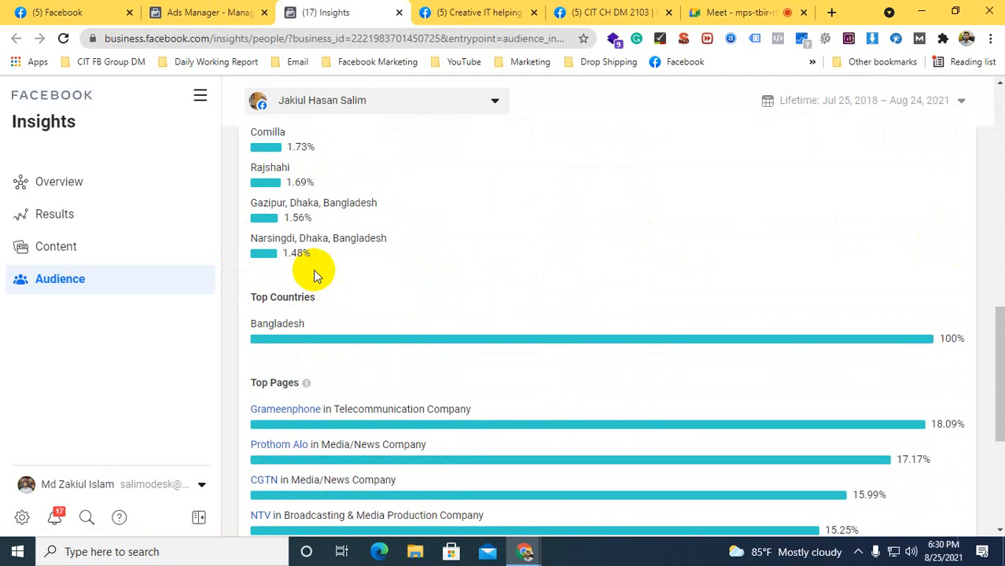
scroll(313, 269, up, 12)
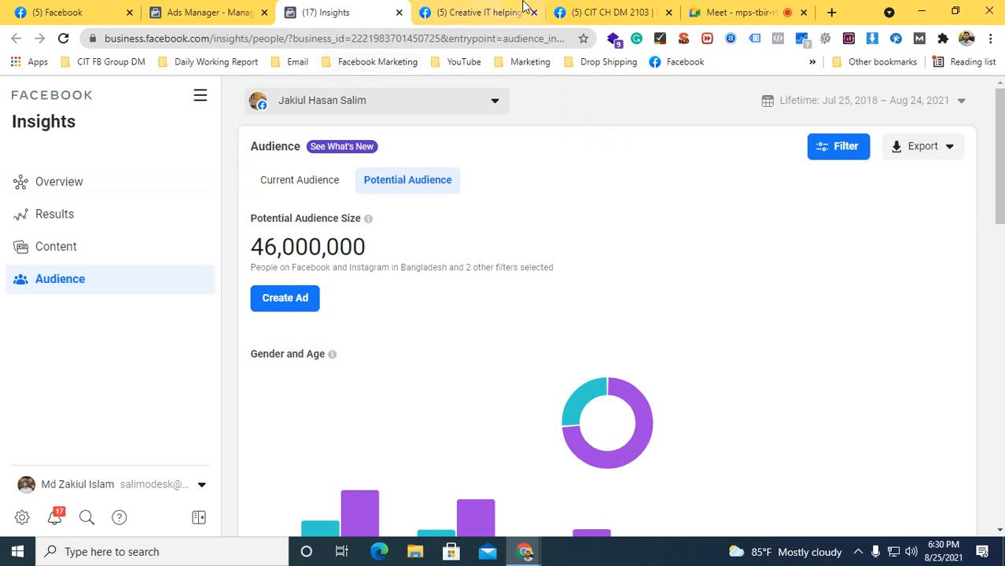
Open the bookmarked Family Tee page in a new browser tab and place the Meet tab first in the tab order
click(833, 12)
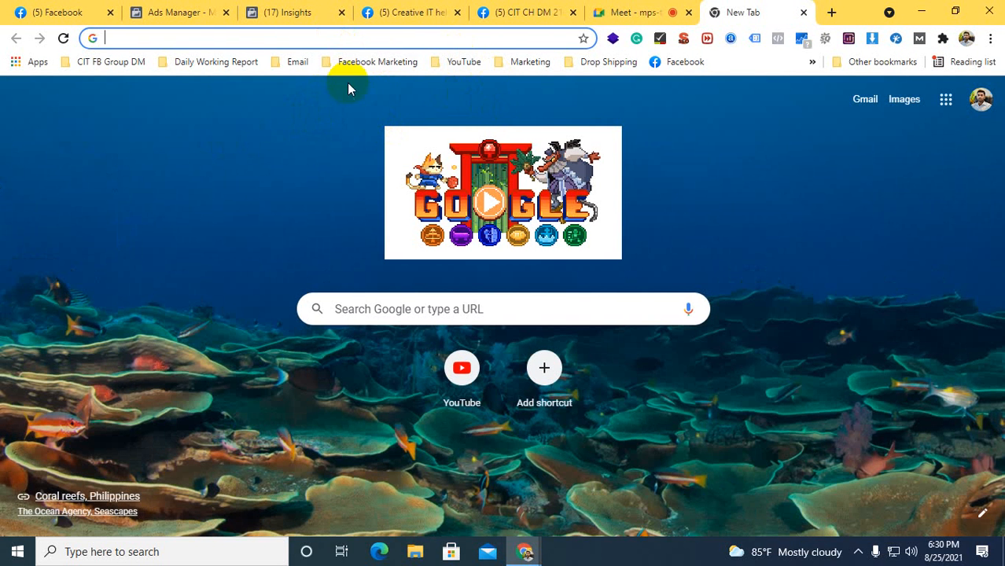
click(355, 63)
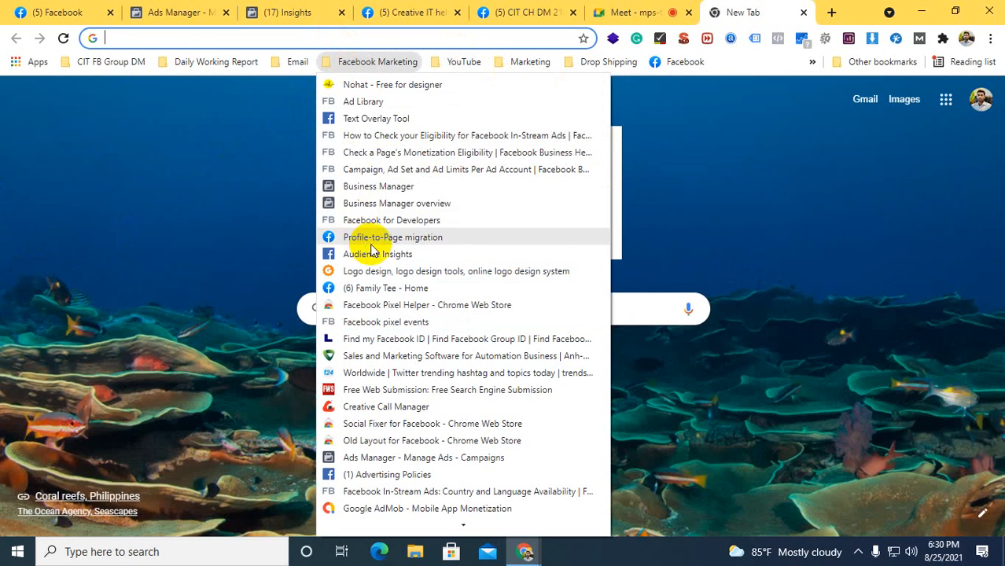
click(384, 292)
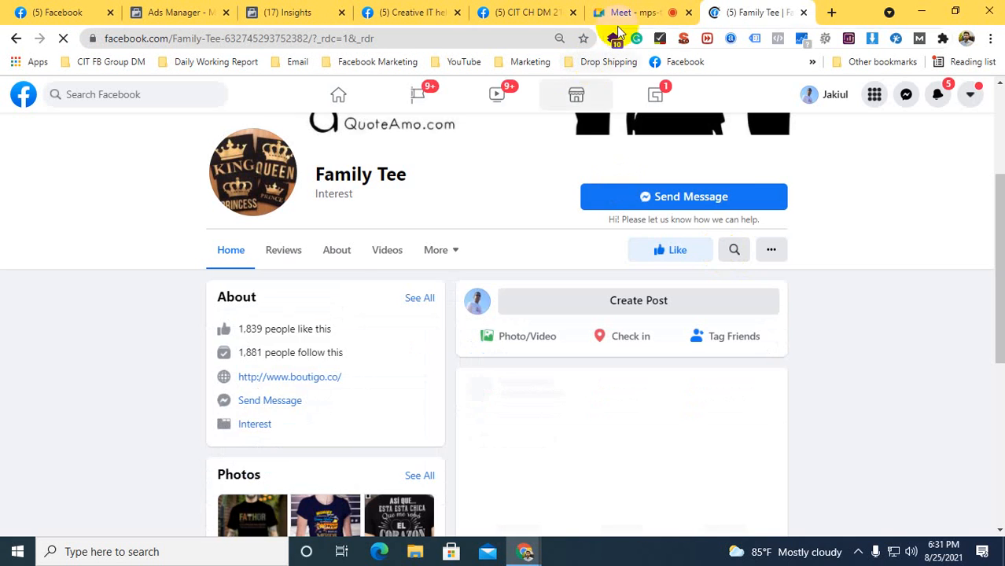
drag(621, 12, 63, 12)
click(739, 8)
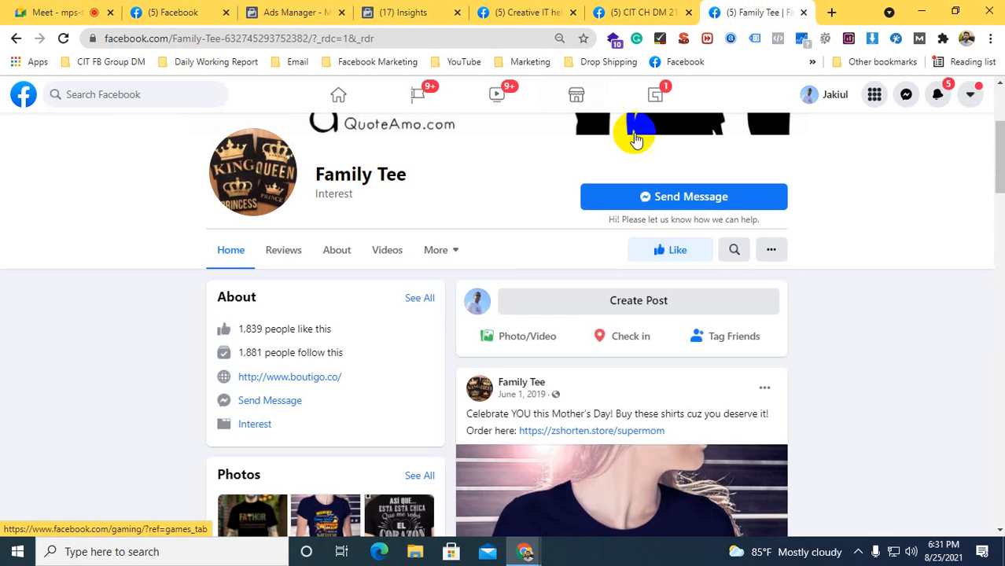
Look through the Family Tee page's details and its T-shirt posts
scroll(409, 250, down, 2)
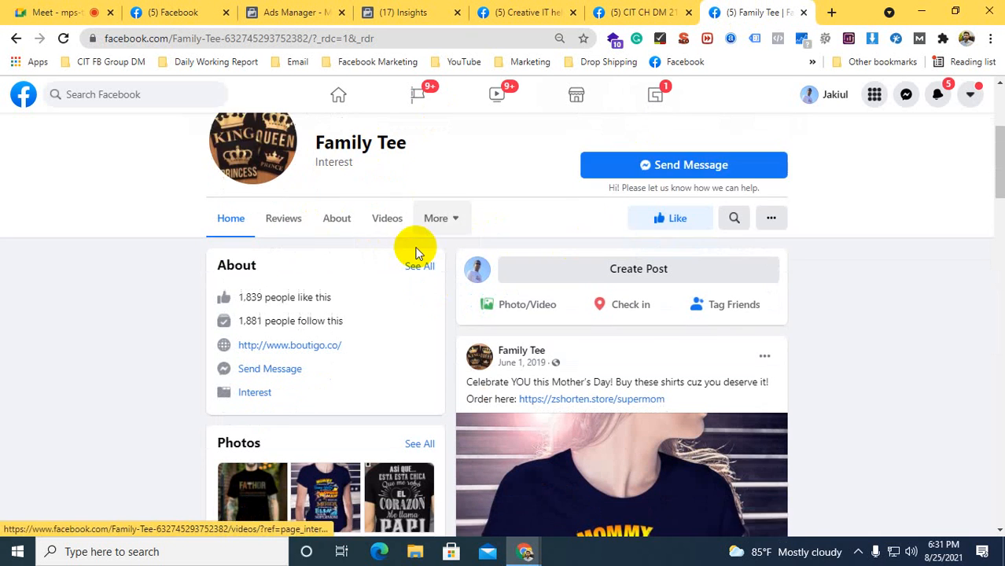
scroll(550, 399, down, 2)
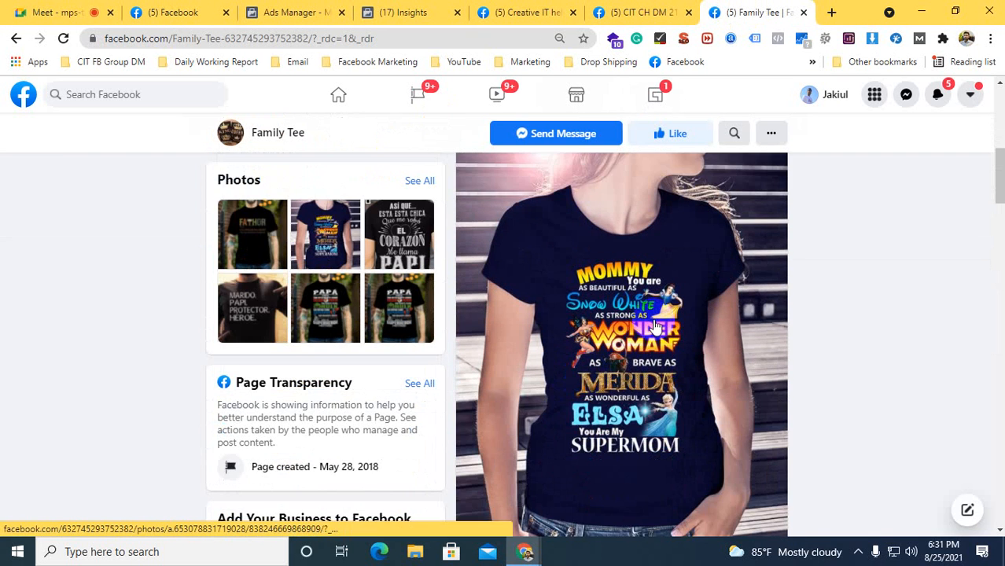
scroll(629, 331, down, 3)
scroll(631, 232, down, 5)
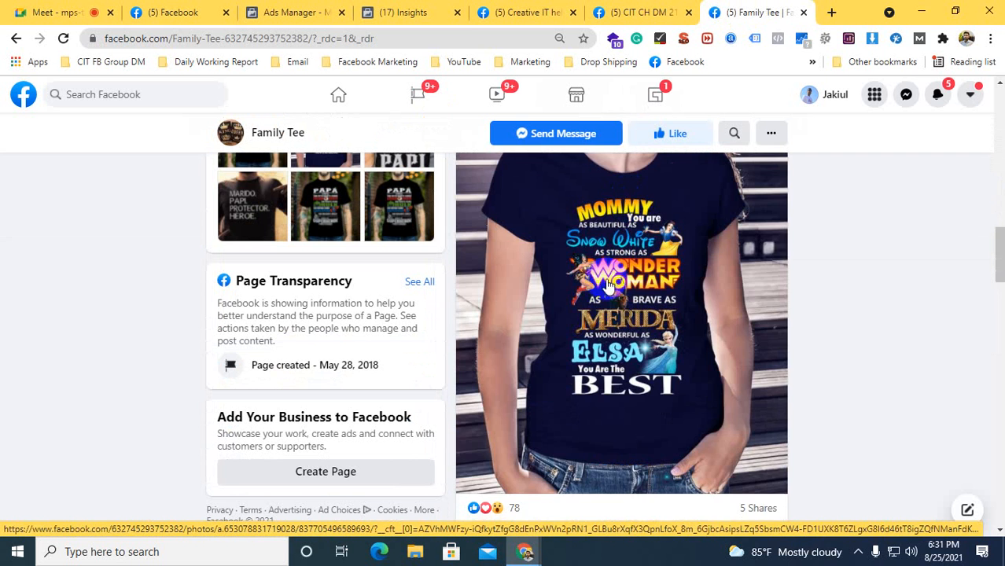
scroll(607, 314, down, 8)
scroll(607, 346, down, 15)
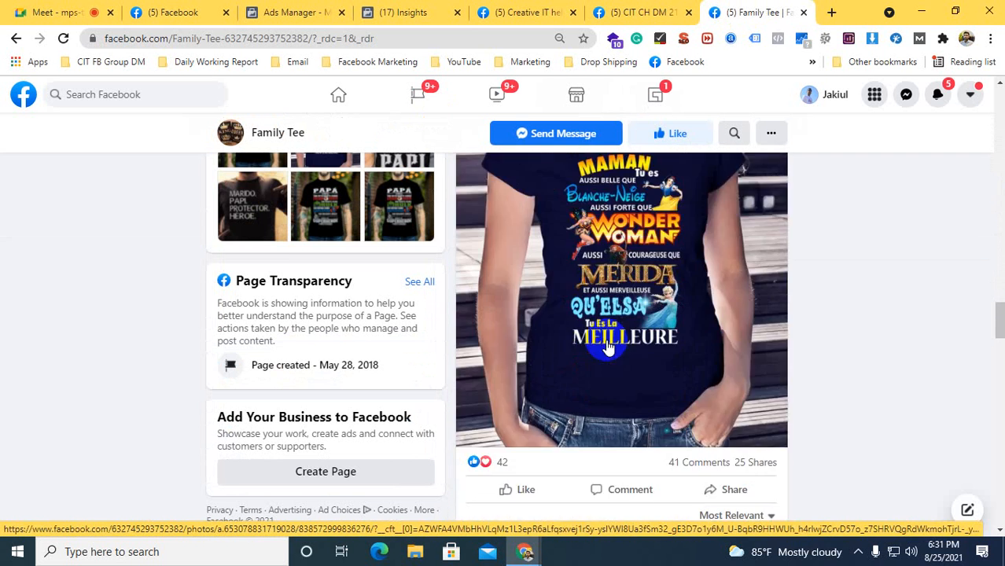
scroll(605, 342, down, 15)
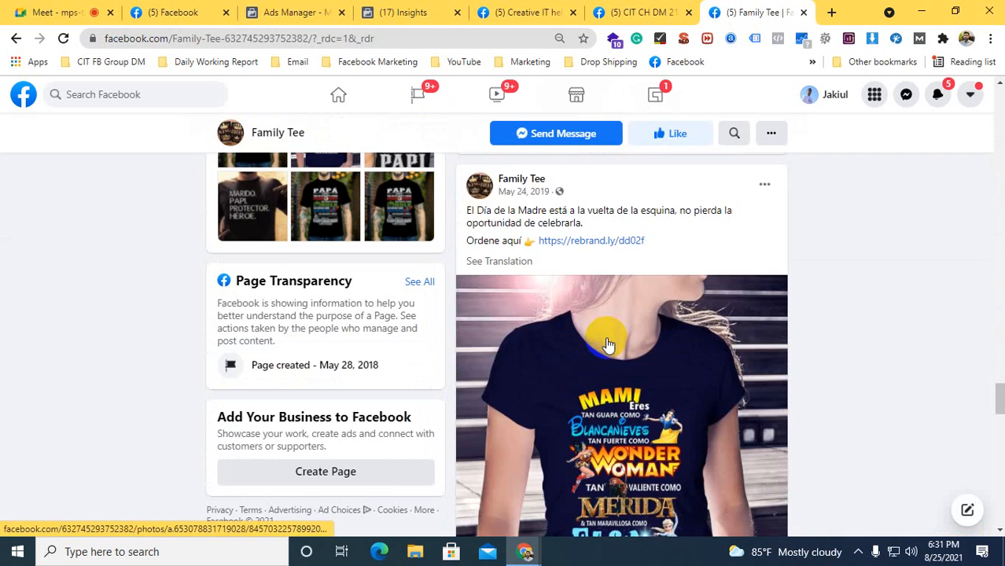
scroll(605, 334, down, 10)
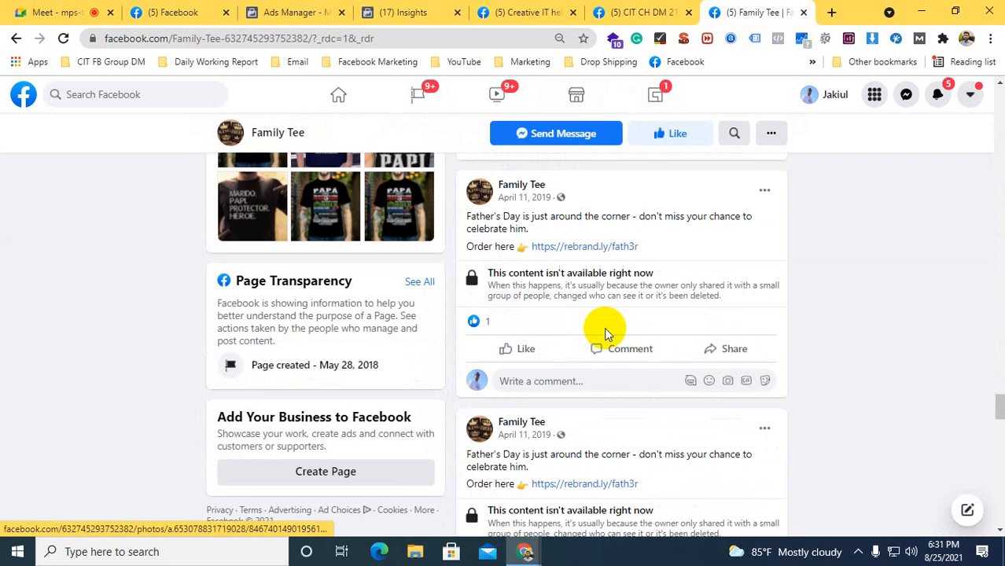
Open the Mamasaurus T-shirt photo from the Family Tee page's April 9, 2019 Mother's Day post
scroll(695, 322, up, 3)
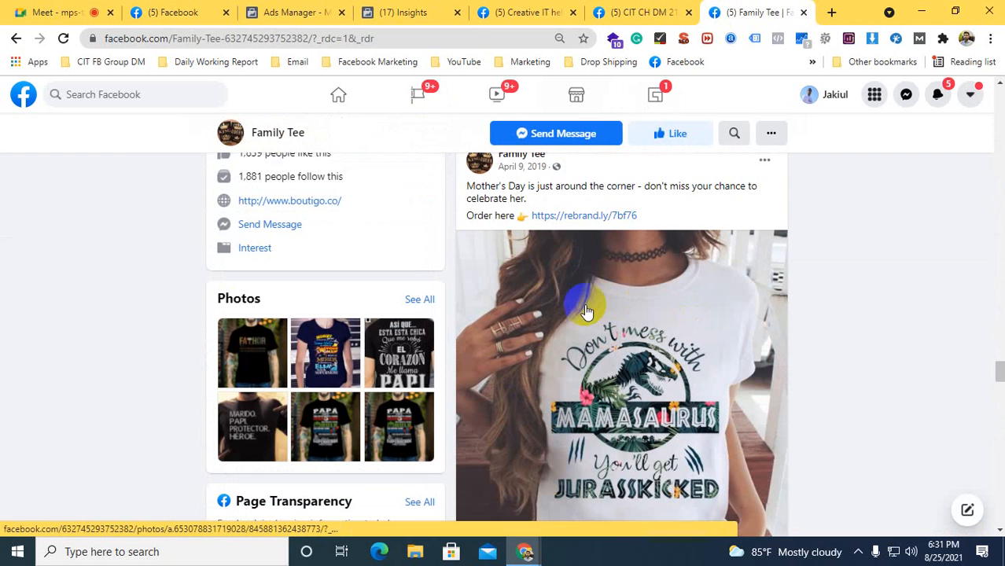
click(604, 360)
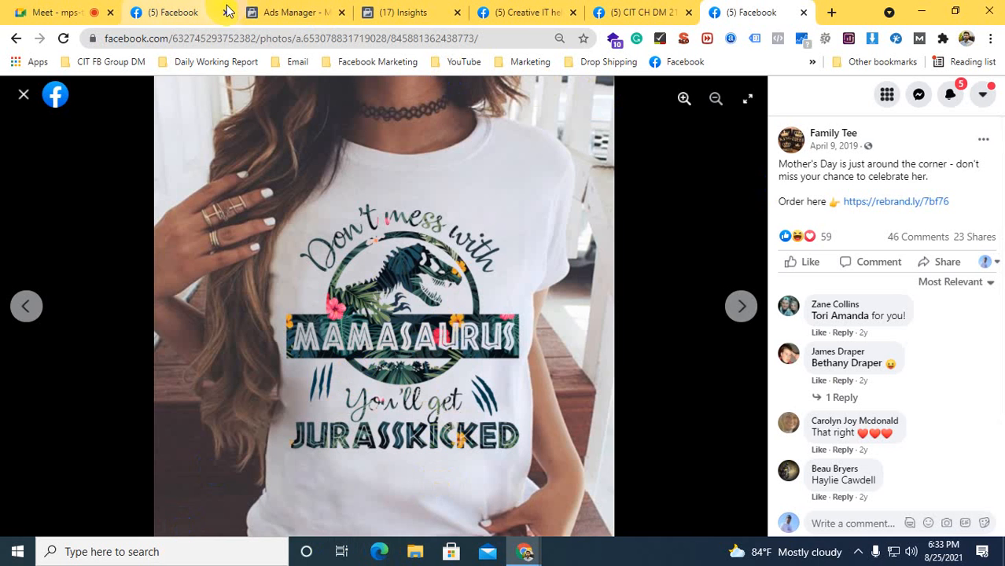
Return to Audience Insights and highlight the potential audience size for Bangladesh
click(283, 6)
click(397, 12)
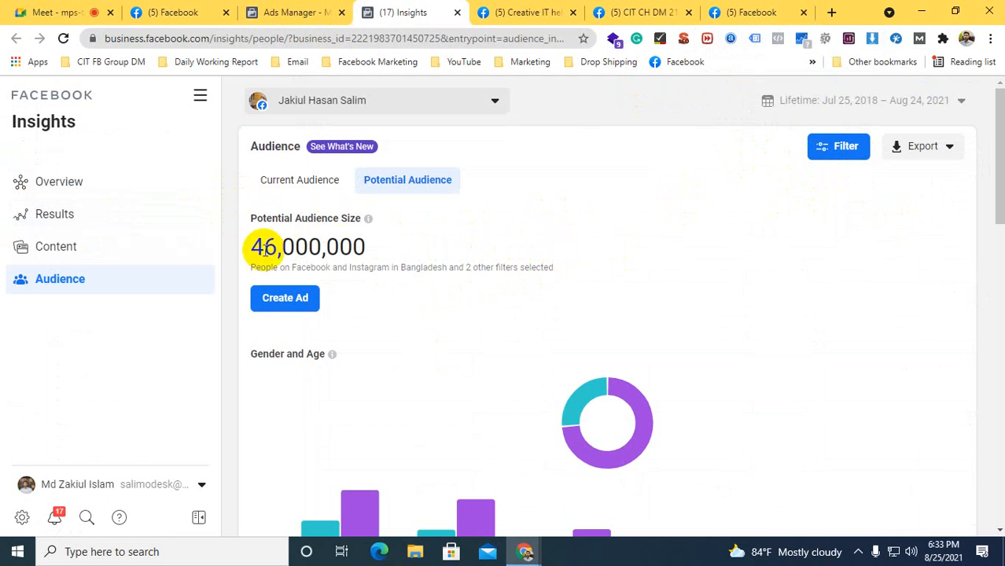
click(373, 249)
drag(373, 248, 247, 246)
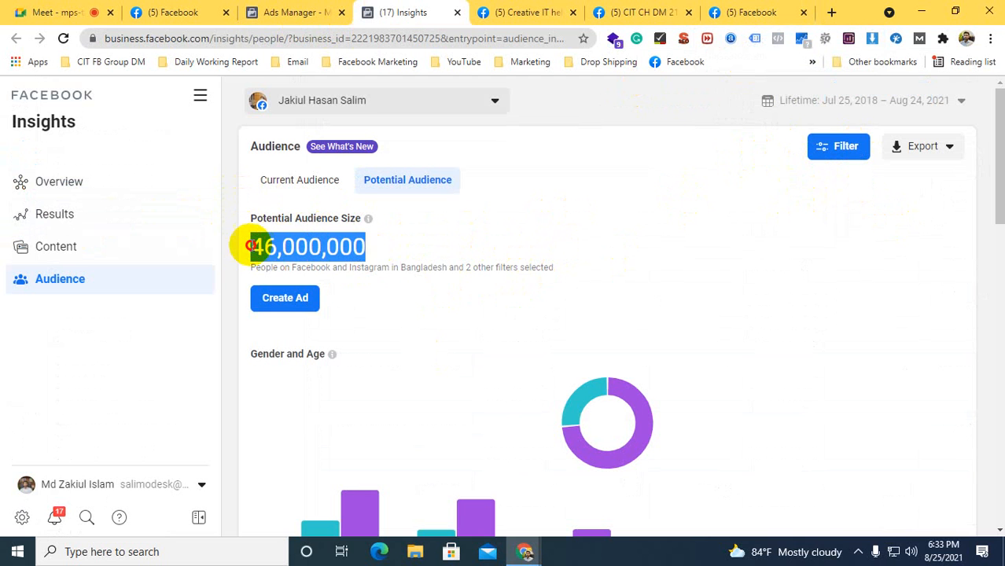
click(249, 247)
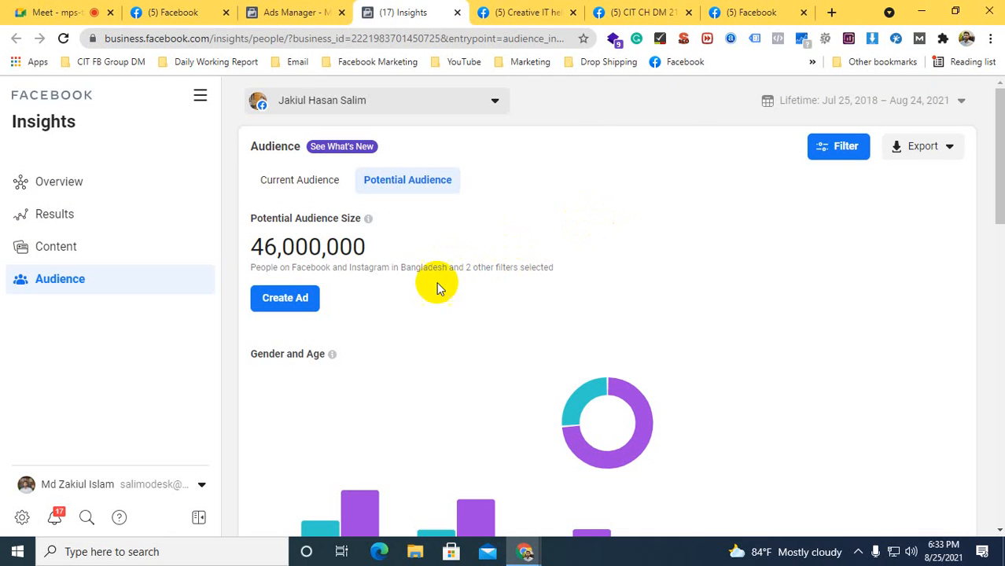
mouse_move(286, 265)
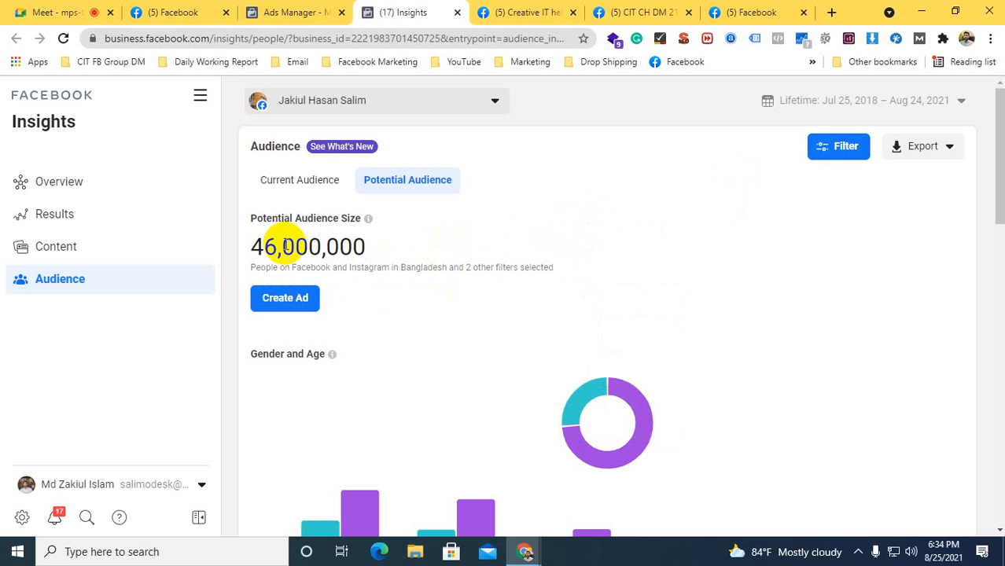
Filter the potential audience by the location Chittagong, Chittagong Division, Bangladesh, correcting the spelling of the searched city
click(835, 149)
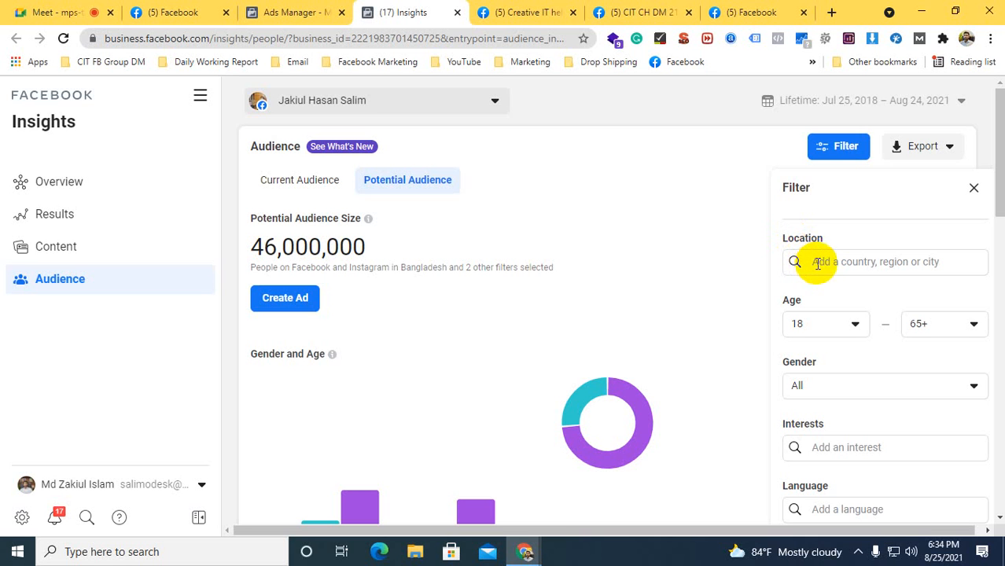
click(819, 263)
text(ch)
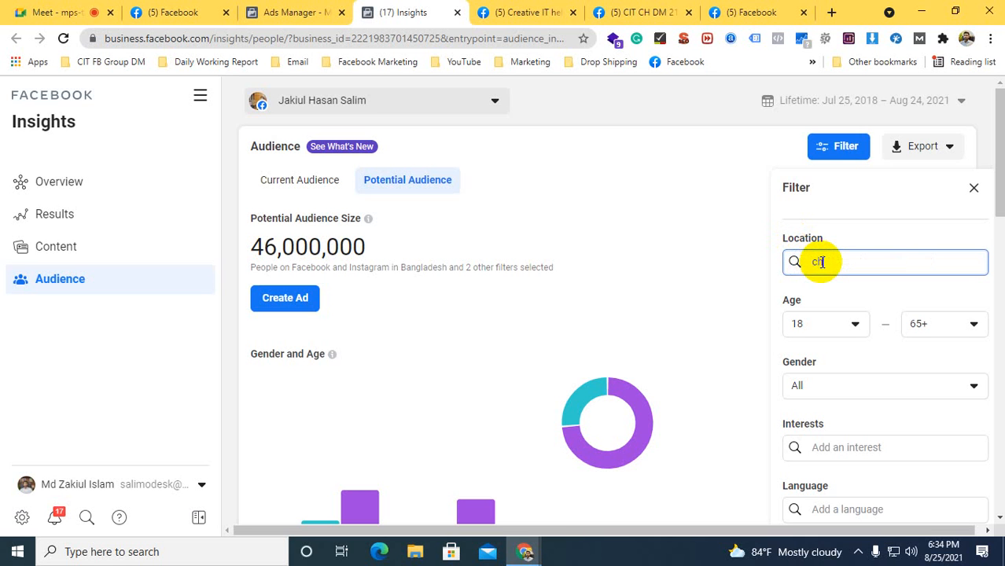
text(attagong)
double_click(825, 262)
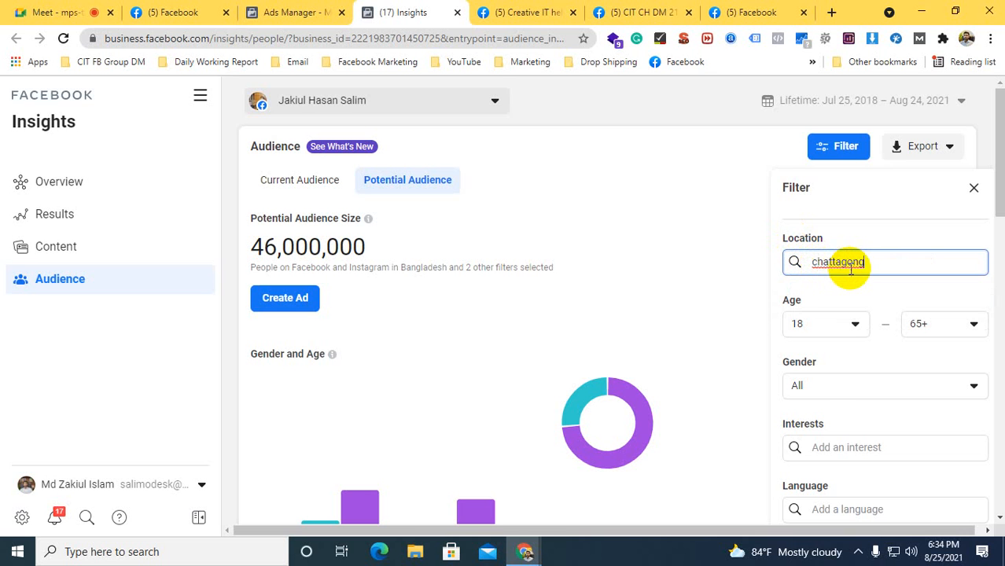
right_click(857, 264)
click(828, 276)
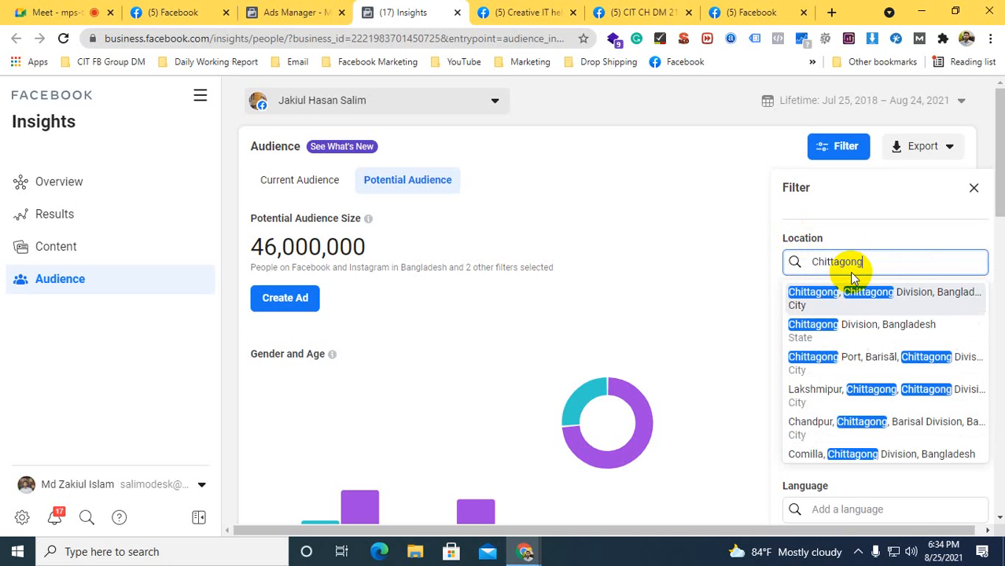
click(810, 299)
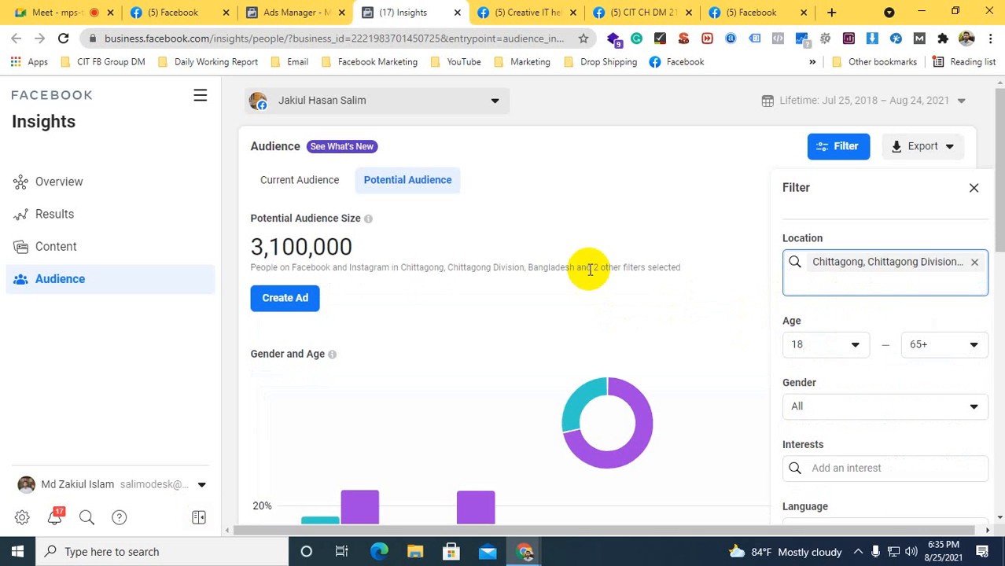
Highlight the potential audience size for the Chittagong location
click(255, 247)
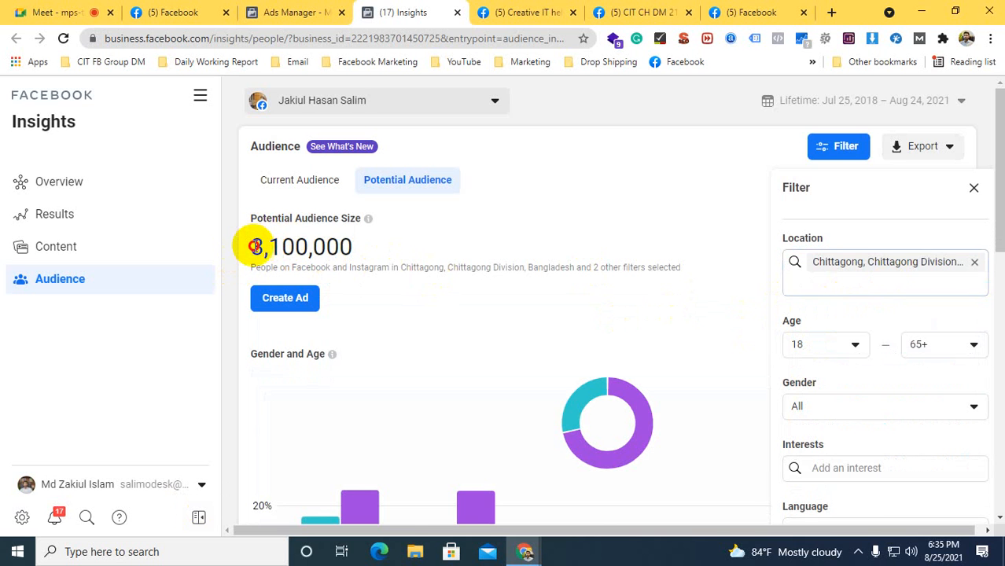
drag(254, 246, 337, 249)
click(337, 249)
click(852, 158)
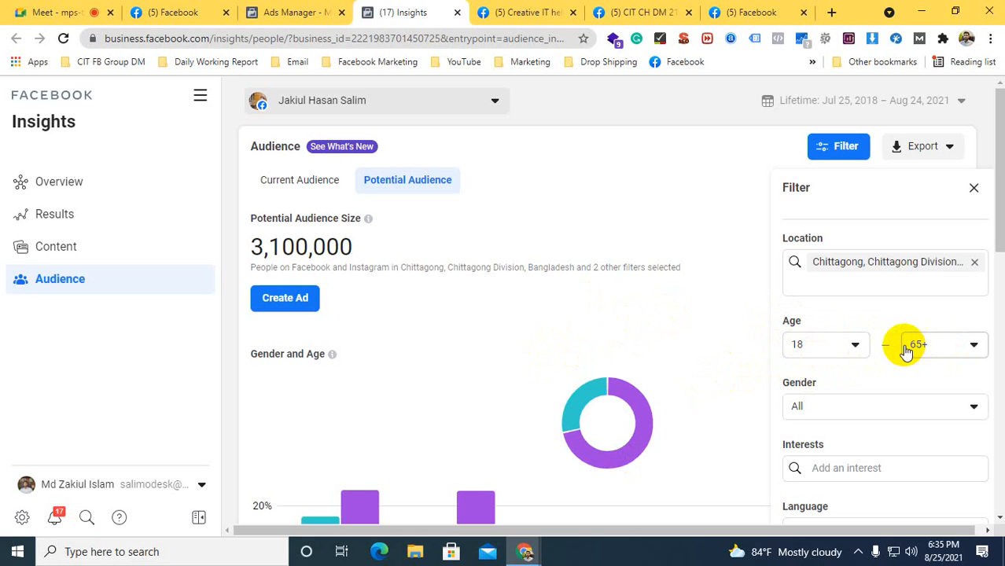
Add Student as an interest in the potential audience filter
scroll(903, 346, down, 2)
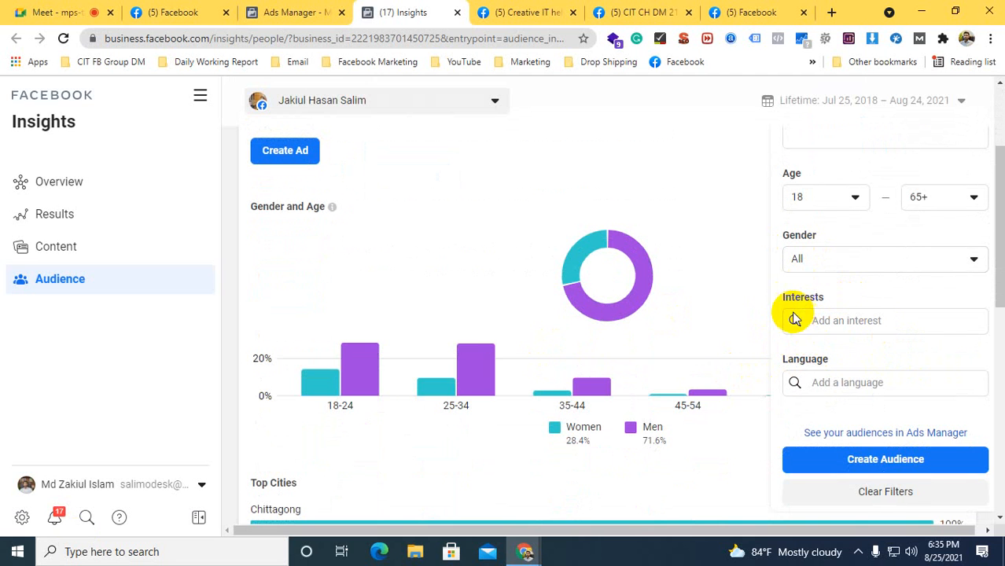
drag(783, 298, 831, 294)
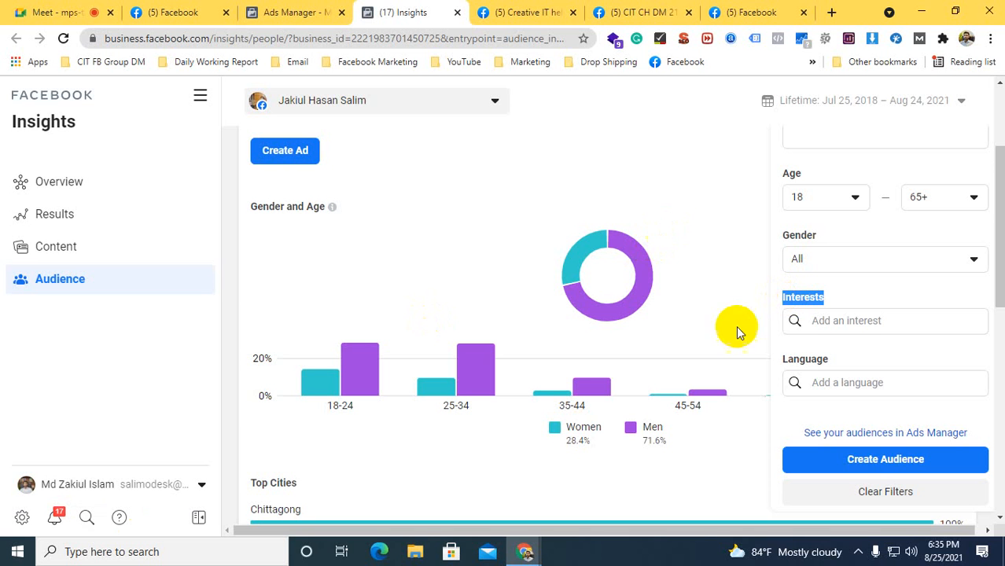
click(832, 320)
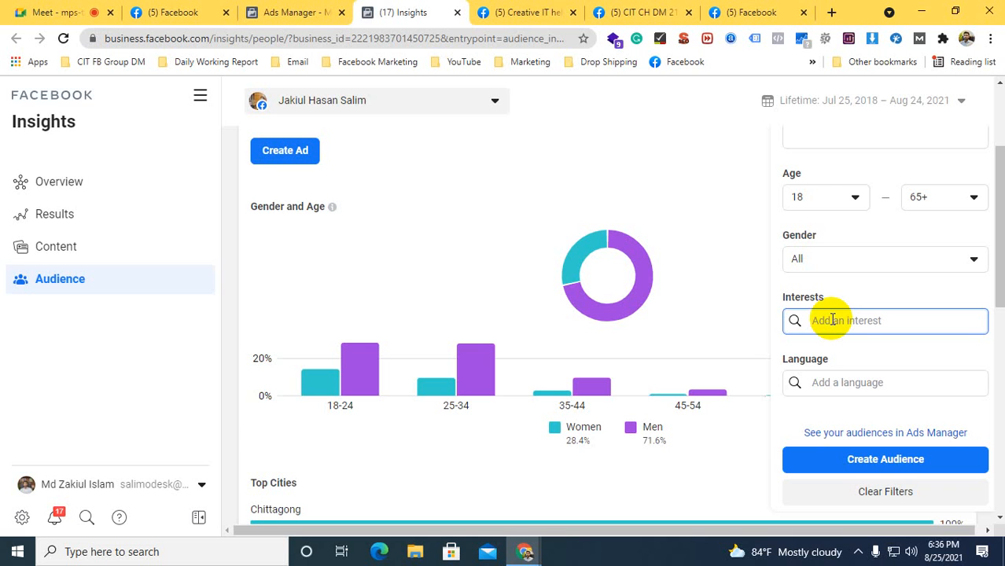
text(stud)
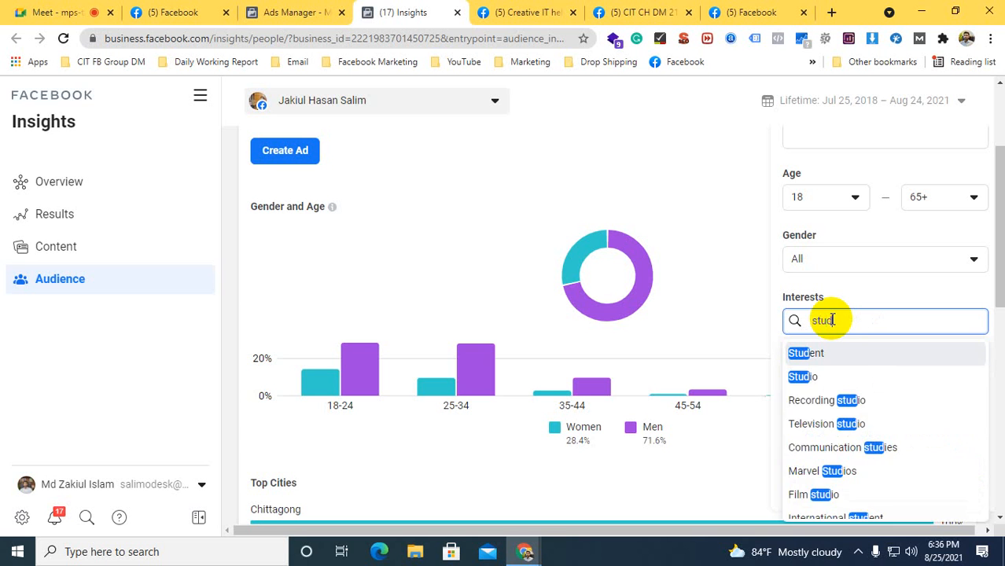
text(ent)
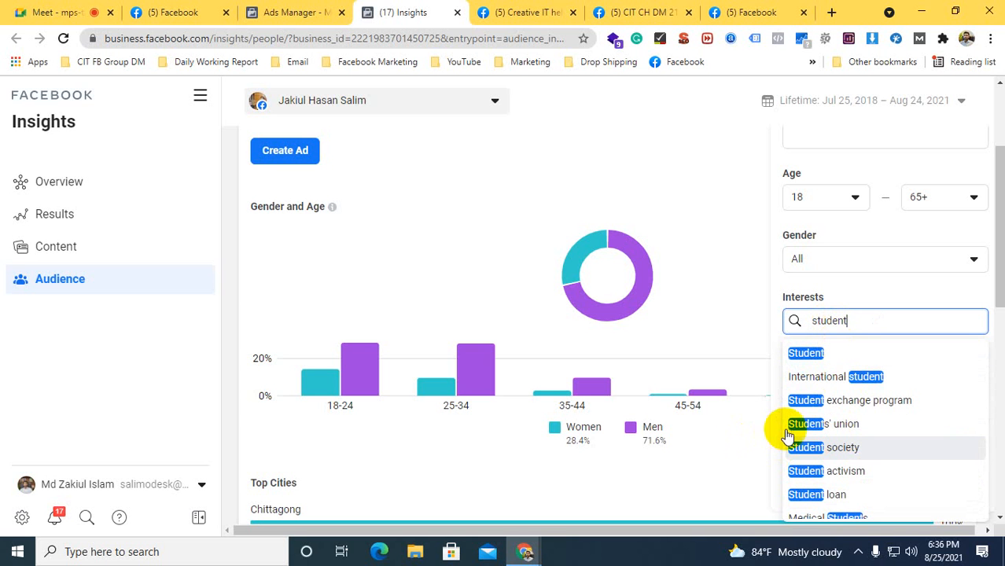
scroll(842, 430, down, 2)
scroll(838, 426, up, 3)
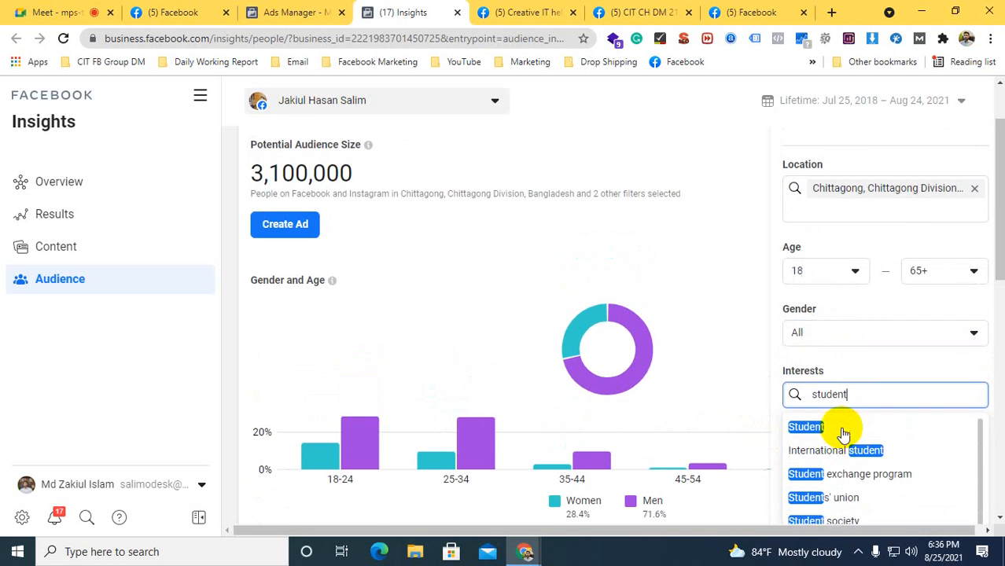
scroll(800, 267, up, 1)
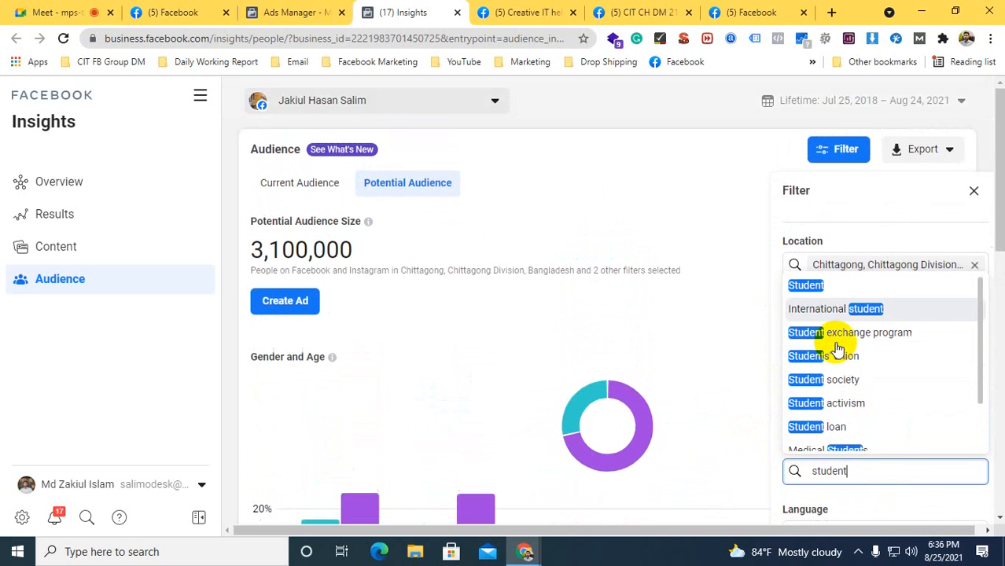
click(802, 283)
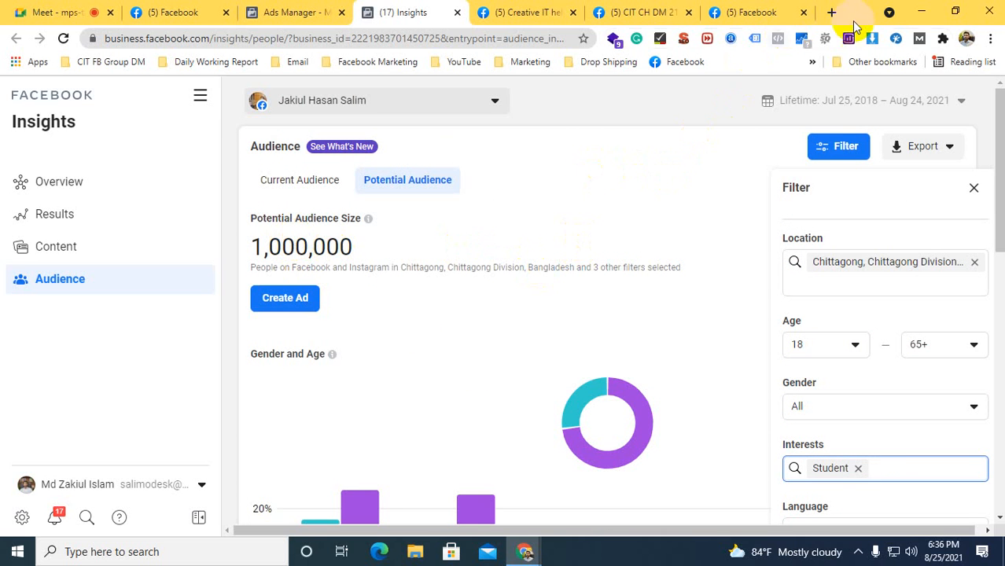
Revisit the Mamasaurus T-shirt photo and search Google for "jurassic park" in a new browser tab
click(730, 9)
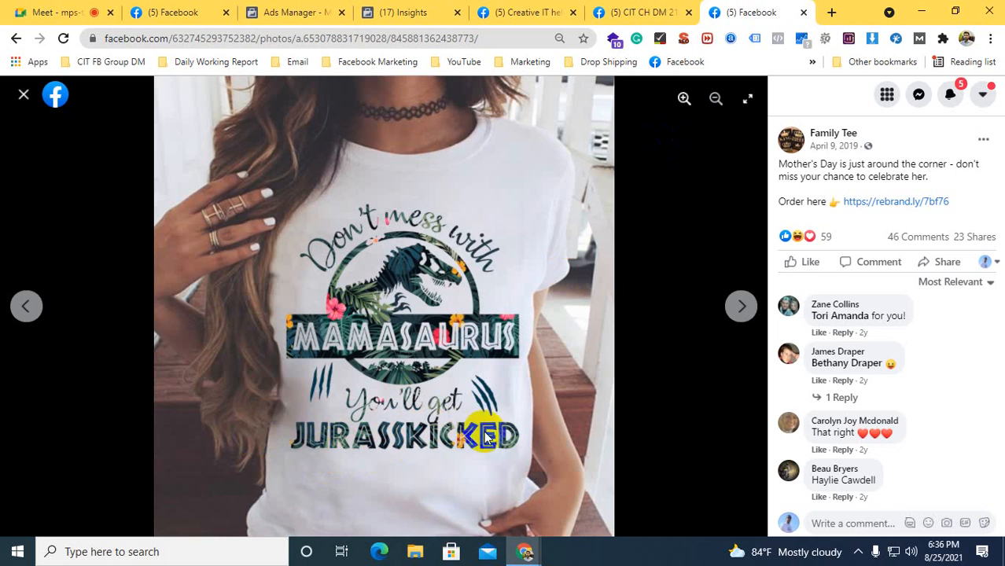
click(831, 12)
click(497, 34)
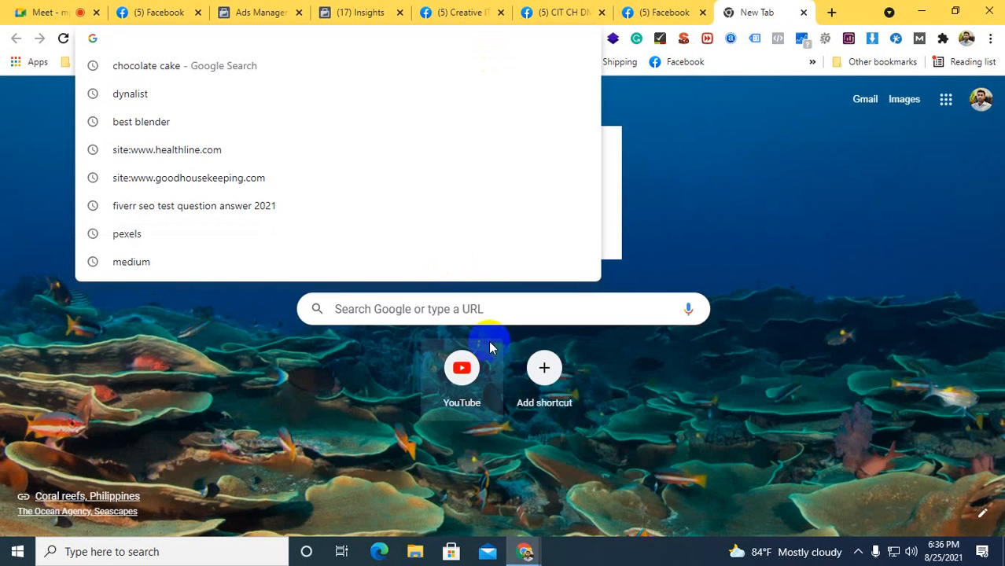
click(480, 307)
text(j)
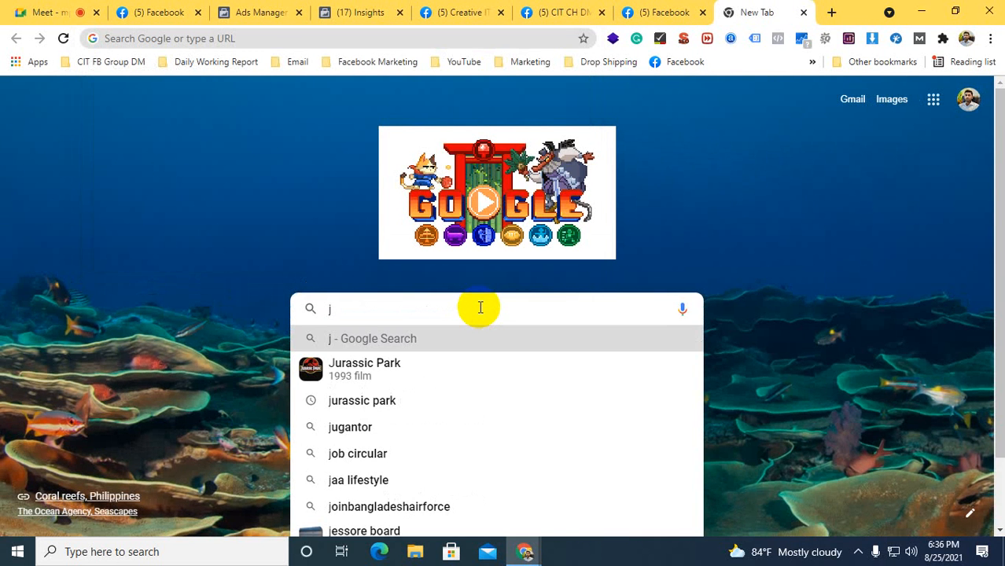
text(ur)
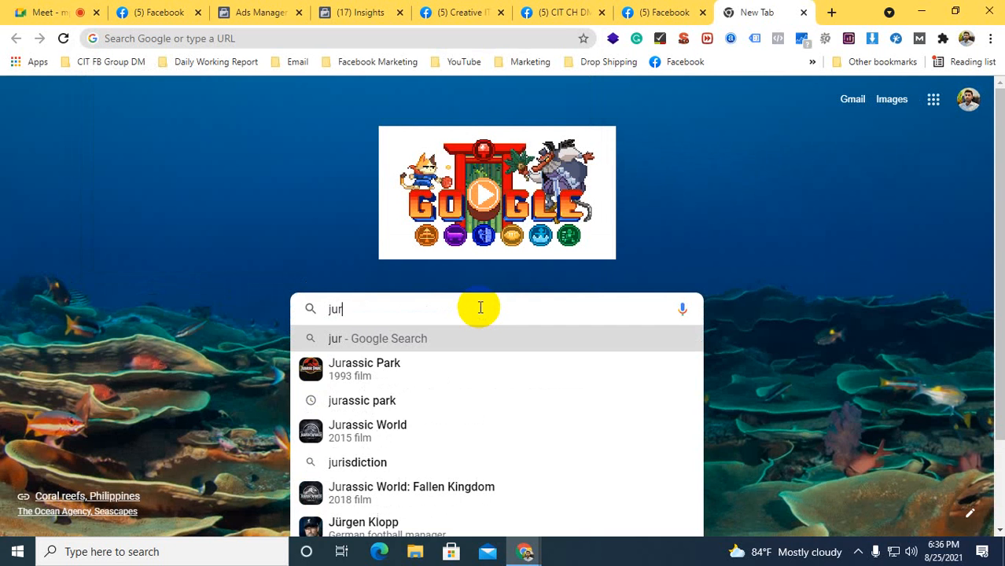
click(388, 403)
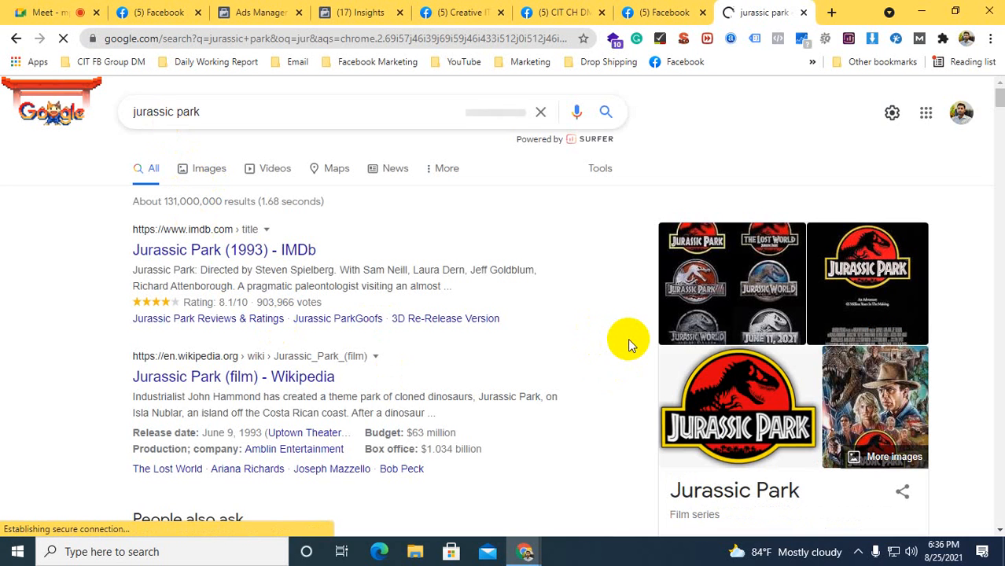
Copy the film series title "Jurassic Park" from the search results and show the related search suggestions
scroll(630, 338, down, 2)
drag(798, 342, 674, 343)
right_click(674, 343)
click(698, 355)
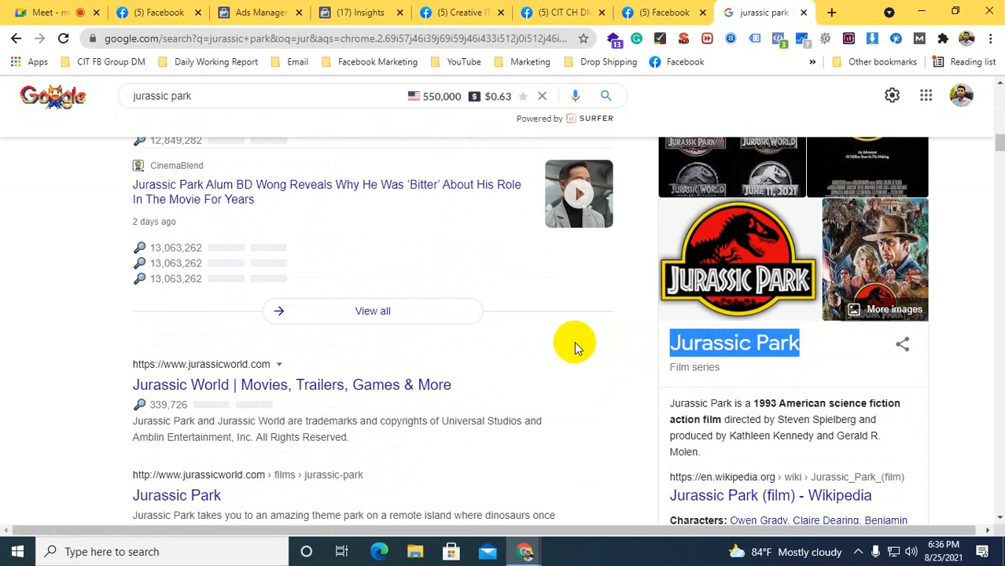
scroll(574, 341, up, 4)
click(206, 96)
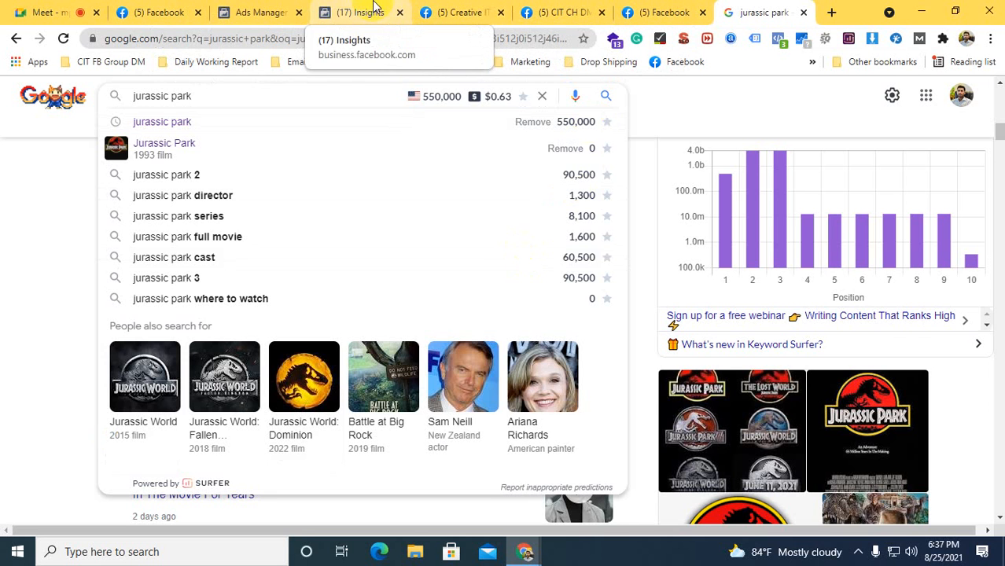
Add Jurassic Park (film) and jurassic park ii as interests in the Audience Insights filter, using the copied title
click(374, 8)
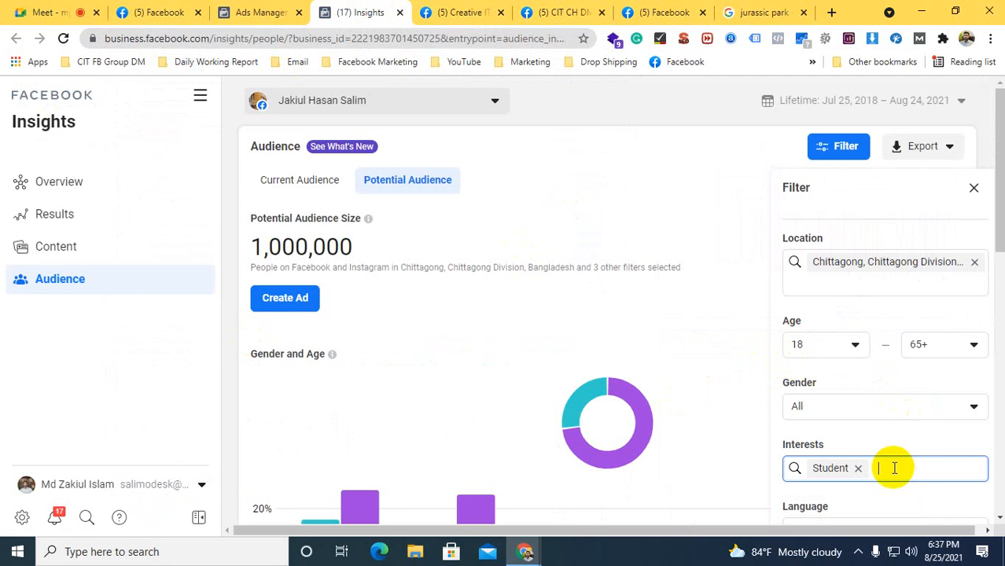
key(ctrl+v)
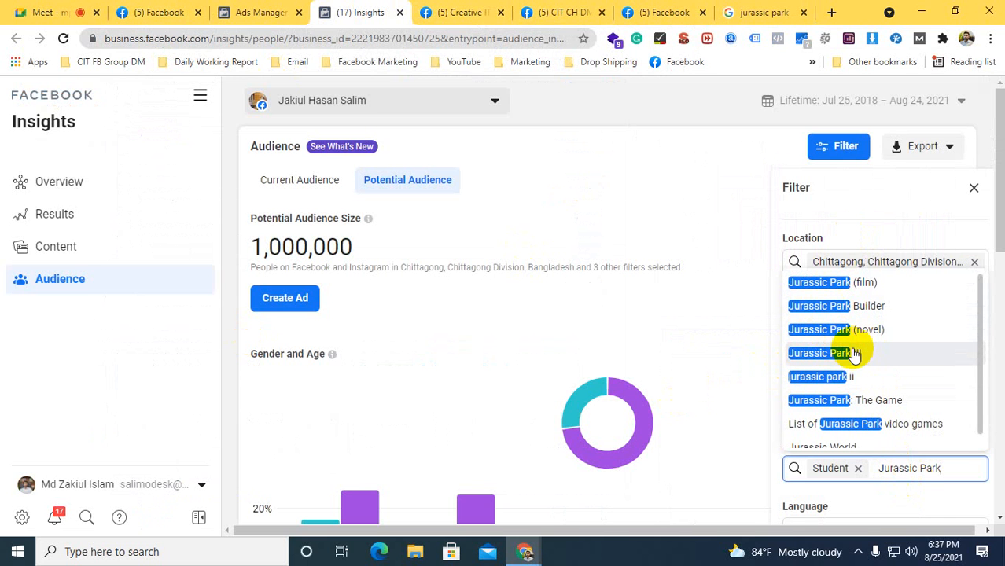
click(828, 285)
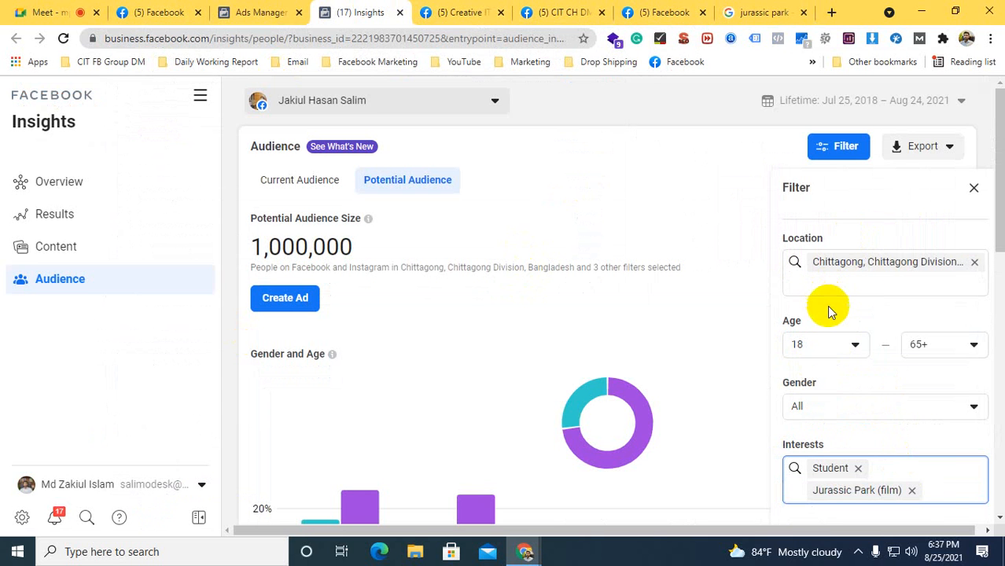
key(ctrl+v)
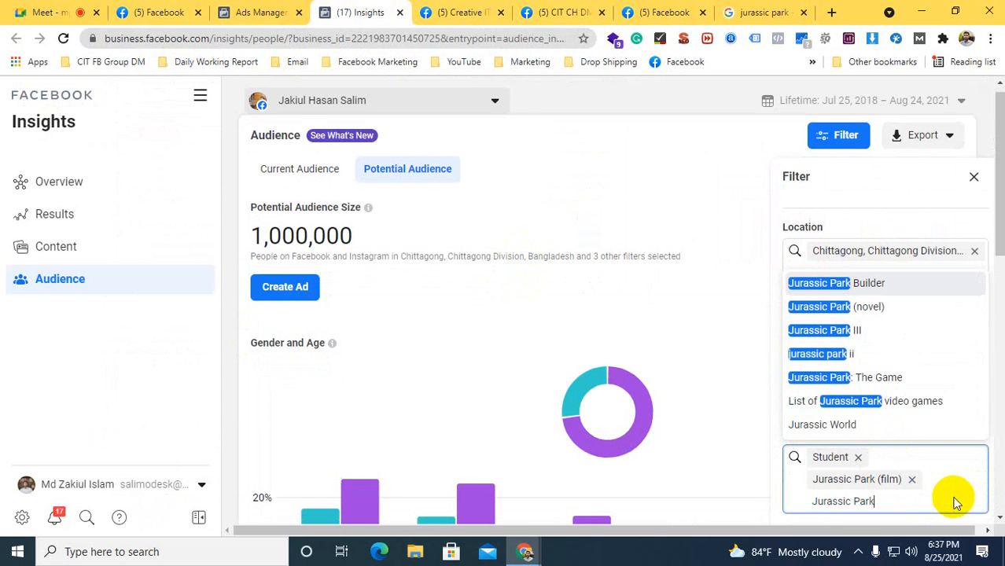
click(847, 355)
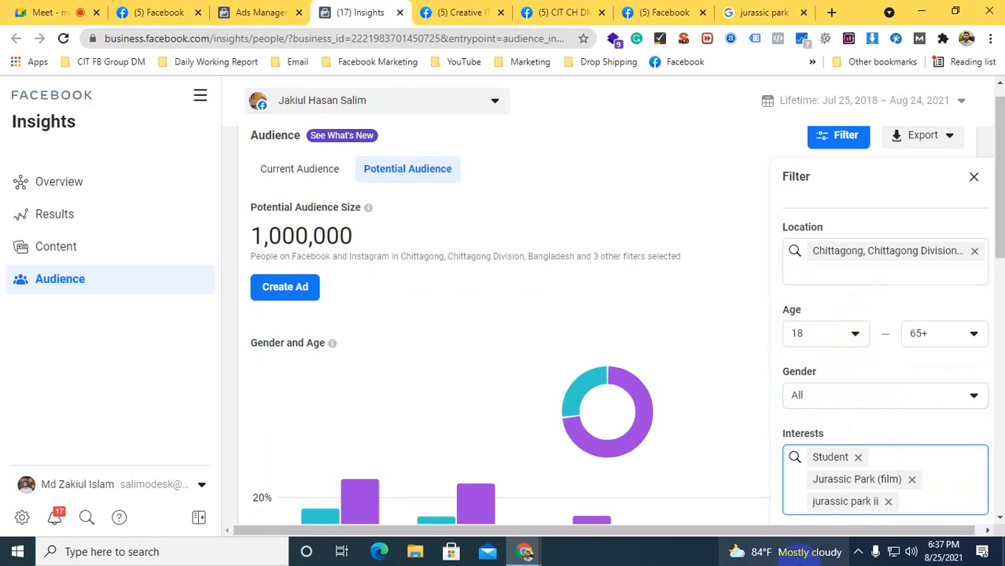
key(ctrl+v)
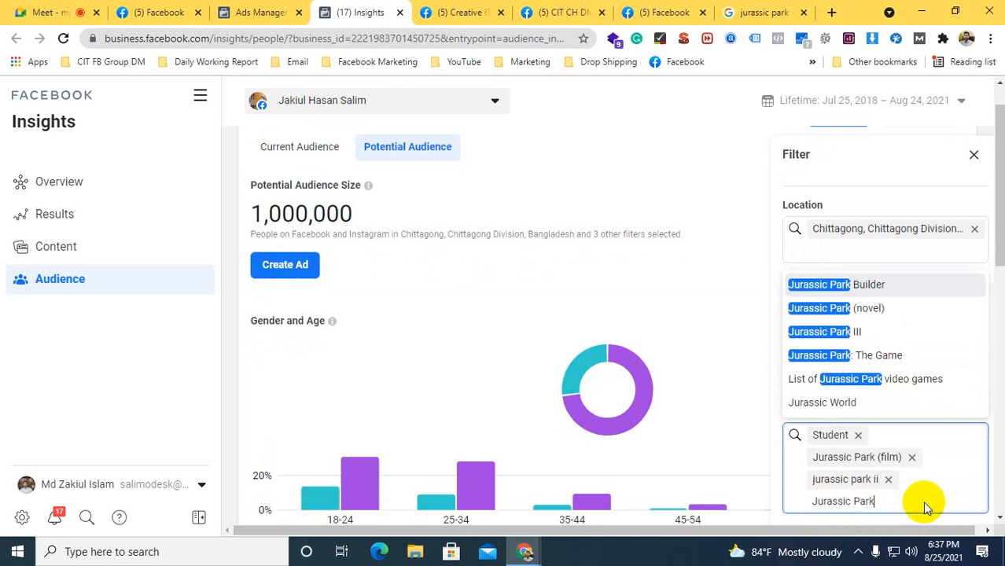
click(870, 459)
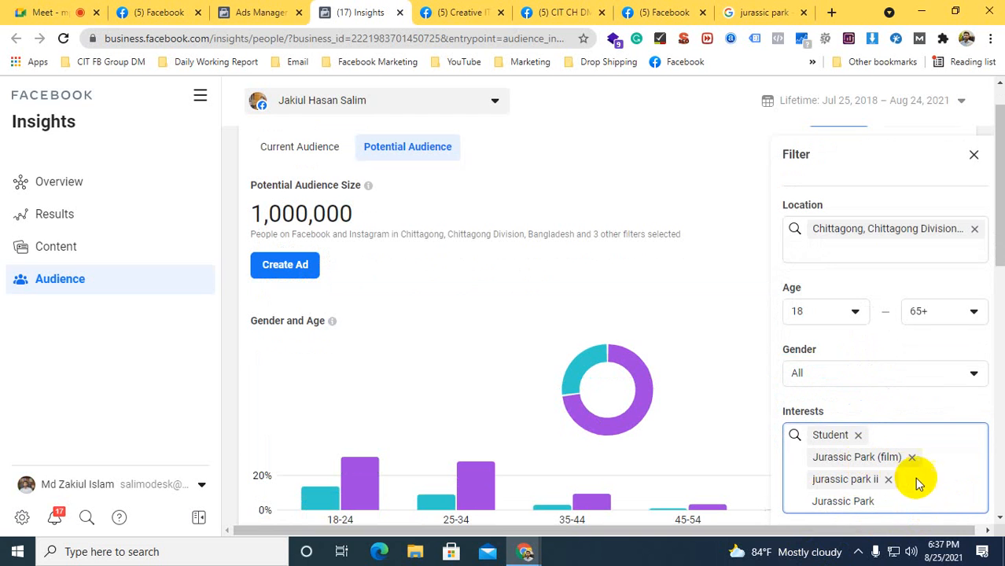
triple_click(886, 504)
click(885, 501)
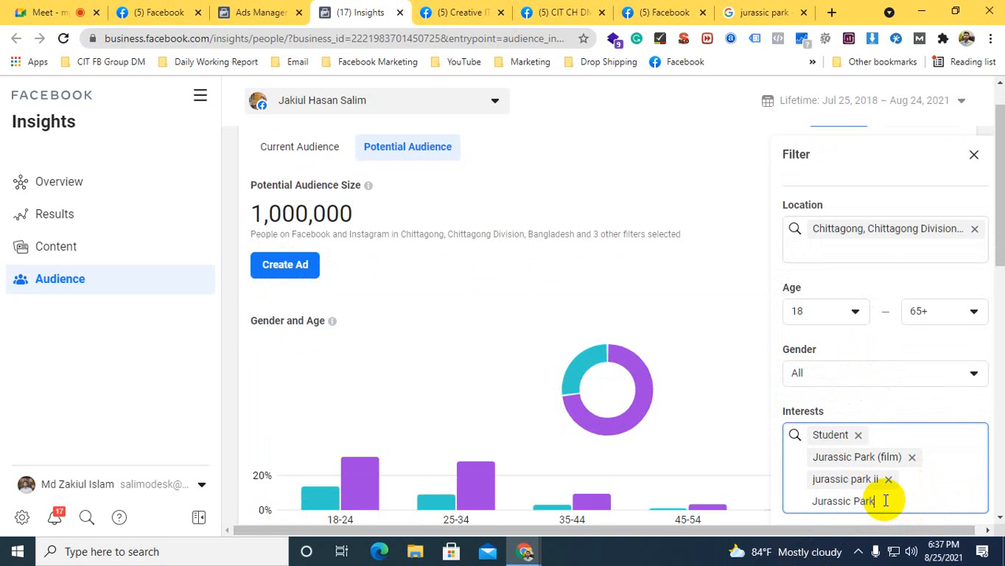
key(BackSpace)
key(BackSpace)
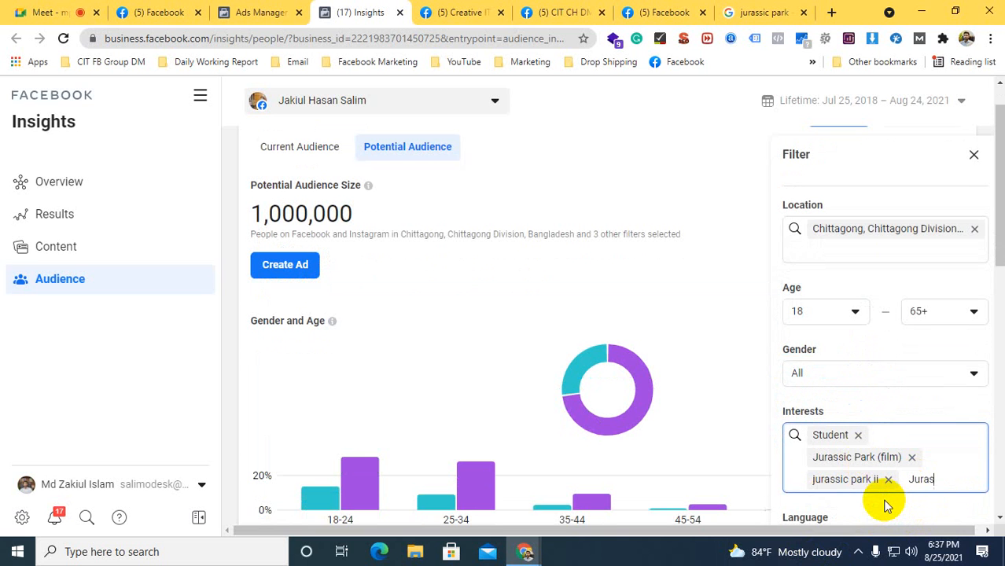
key(BackSpace)
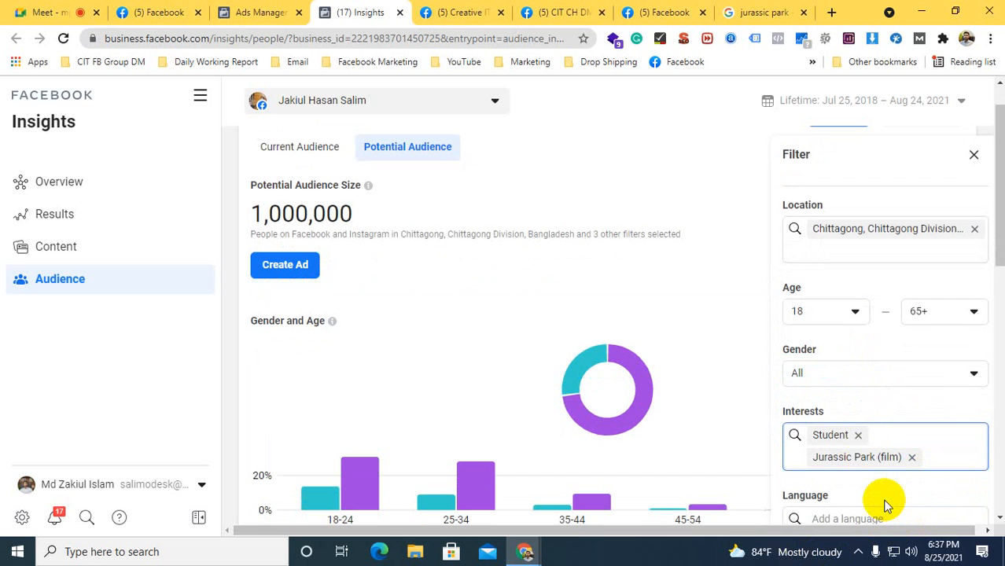
Add jurassic park ii and Jurassic World to the interests filter, using the copied title "Jurassic Park" to search for each
key(ctrl+v)
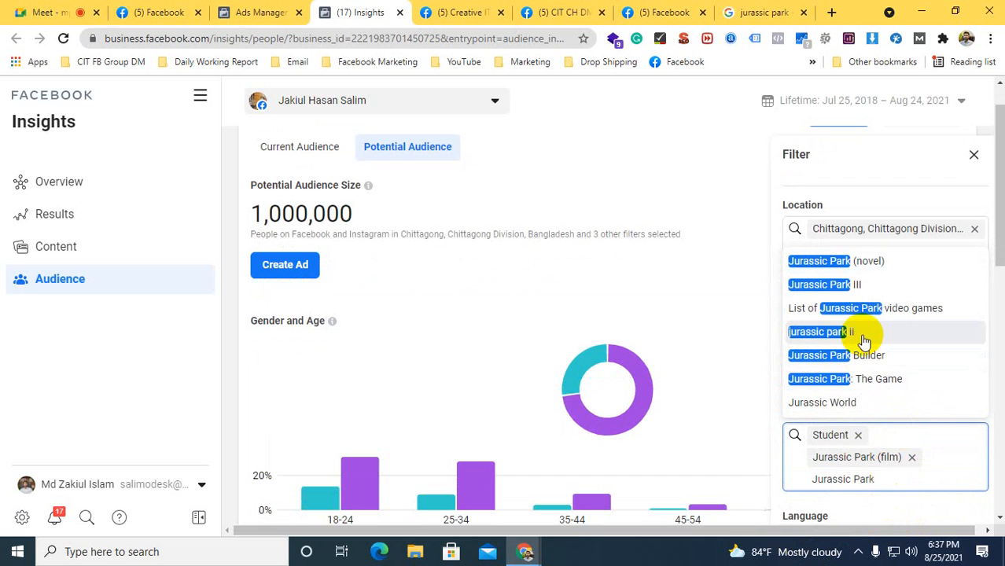
click(817, 340)
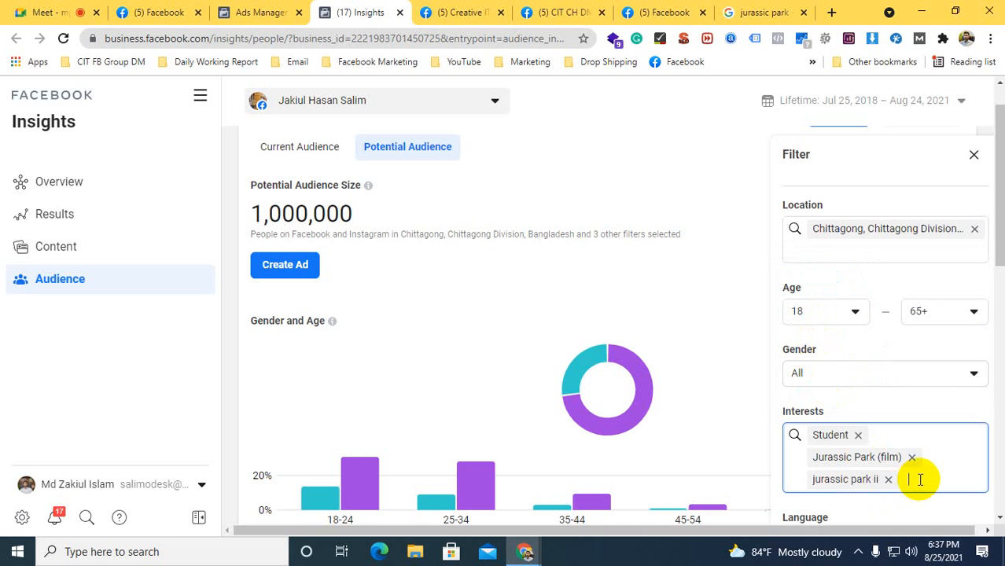
key(ctrl+v)
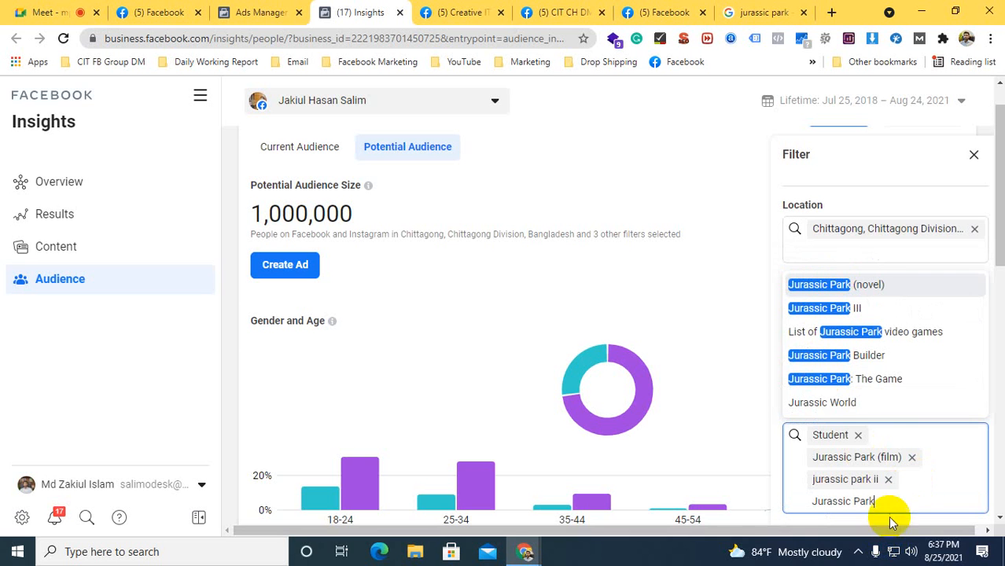
click(835, 406)
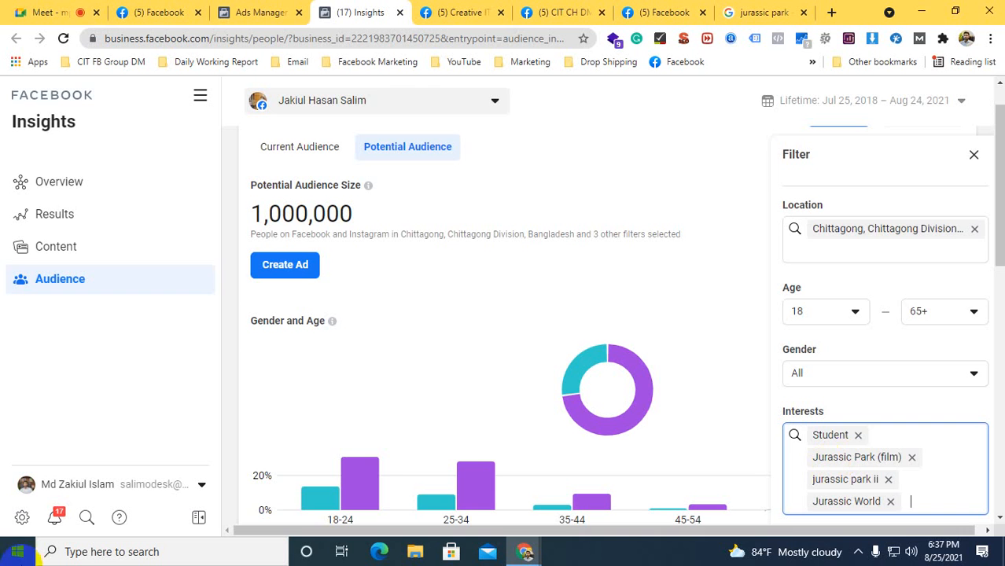
Look up English in the language filter by searching for "eng", then clear the search text
scroll(723, 169, down, 2)
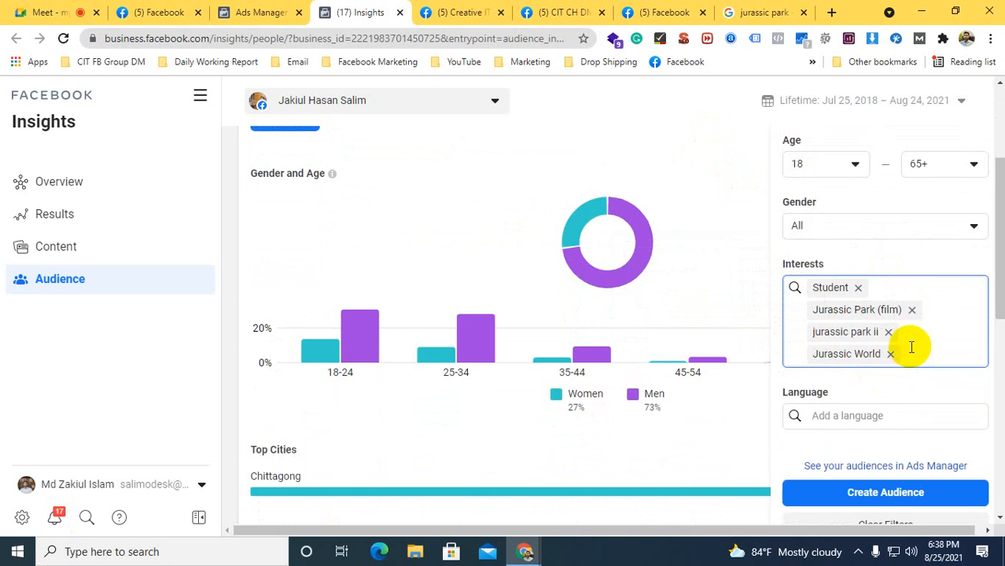
scroll(904, 341, down, 1)
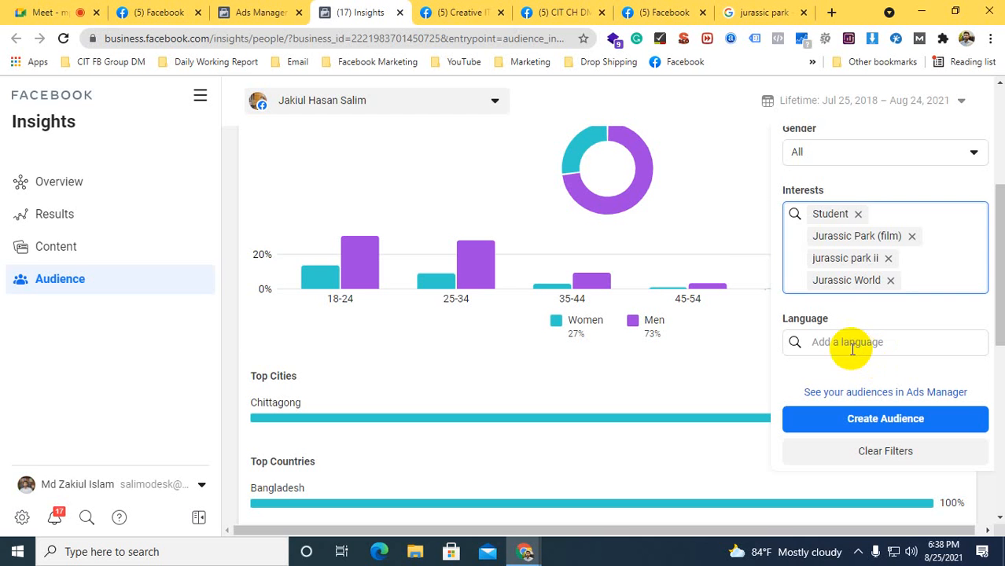
click(849, 343)
text(in)
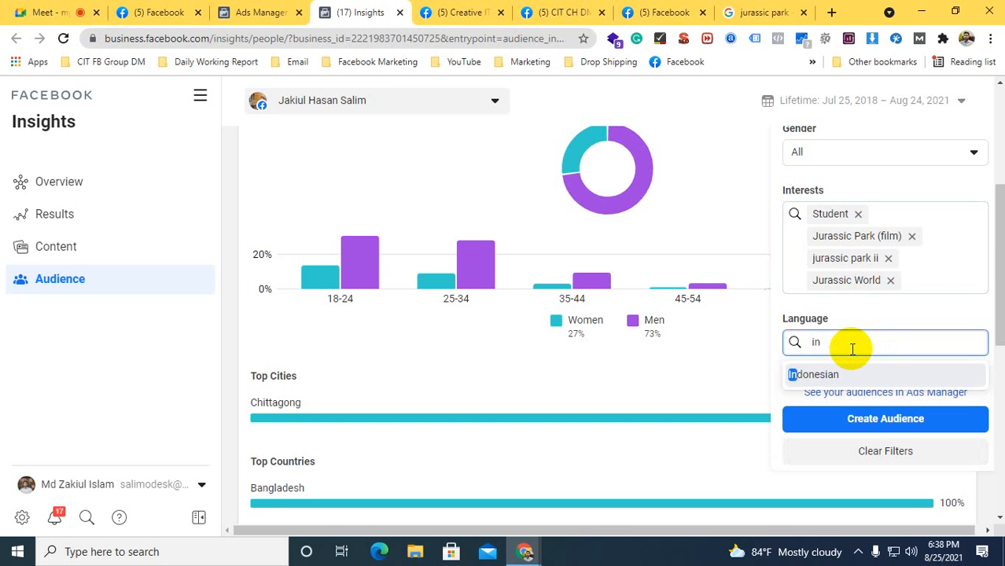
text(g)
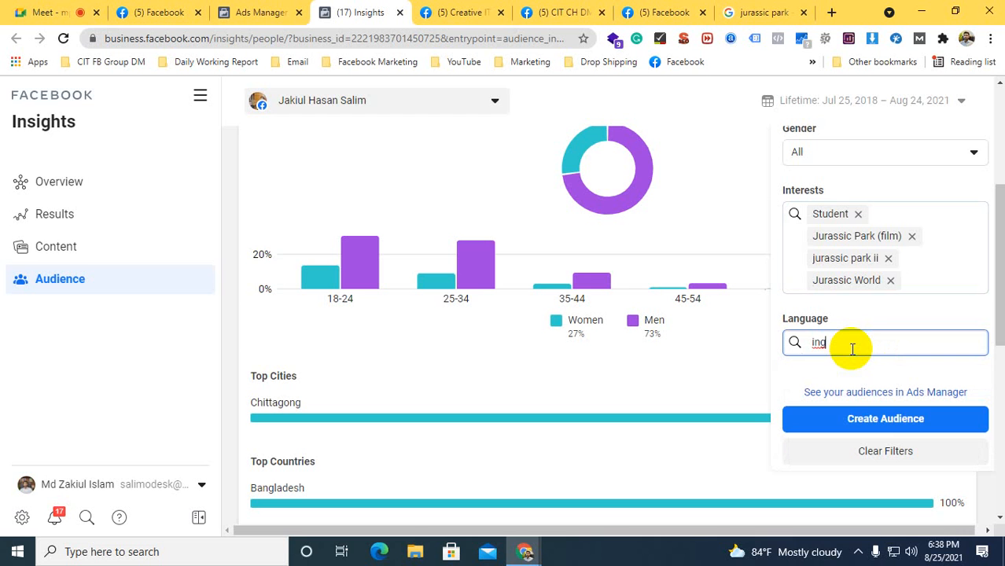
key(BackSpace)
key(BackSpace)
key(BackSpace)
text(eng)
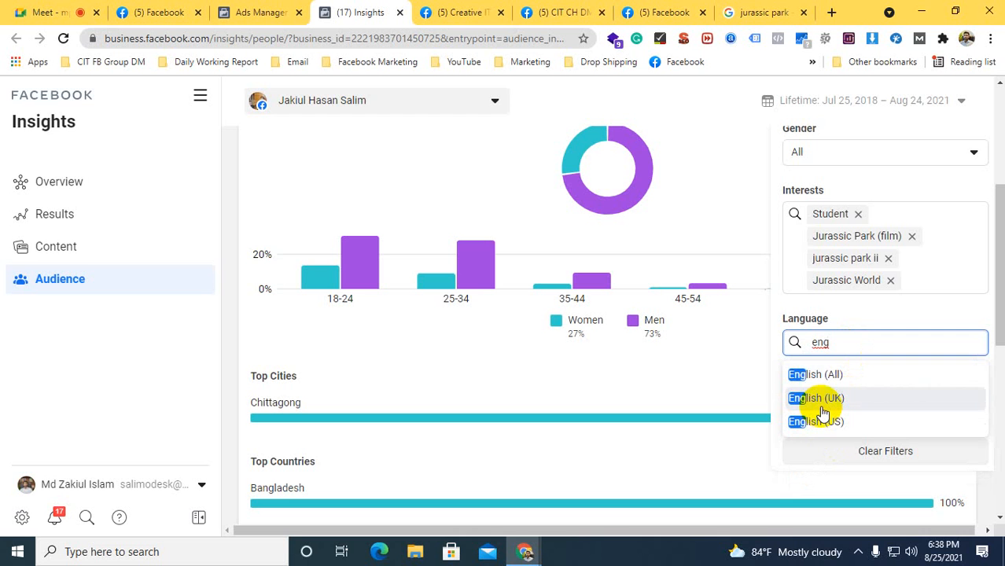
key(BackSpace)
key(BackSpace)
key(BackSpace)
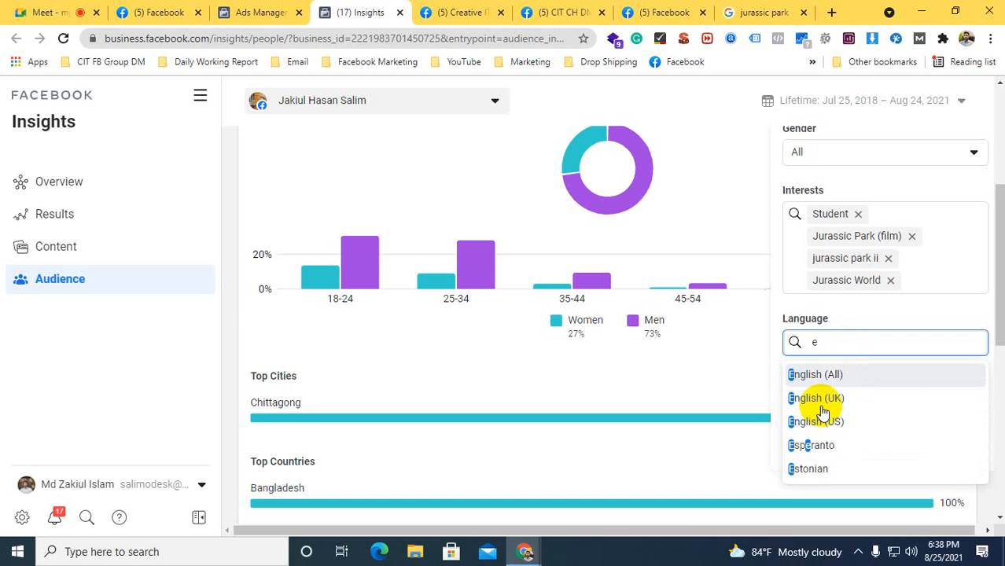
Try Danish as the language filter for the potential audience, then remove it again
text(d)
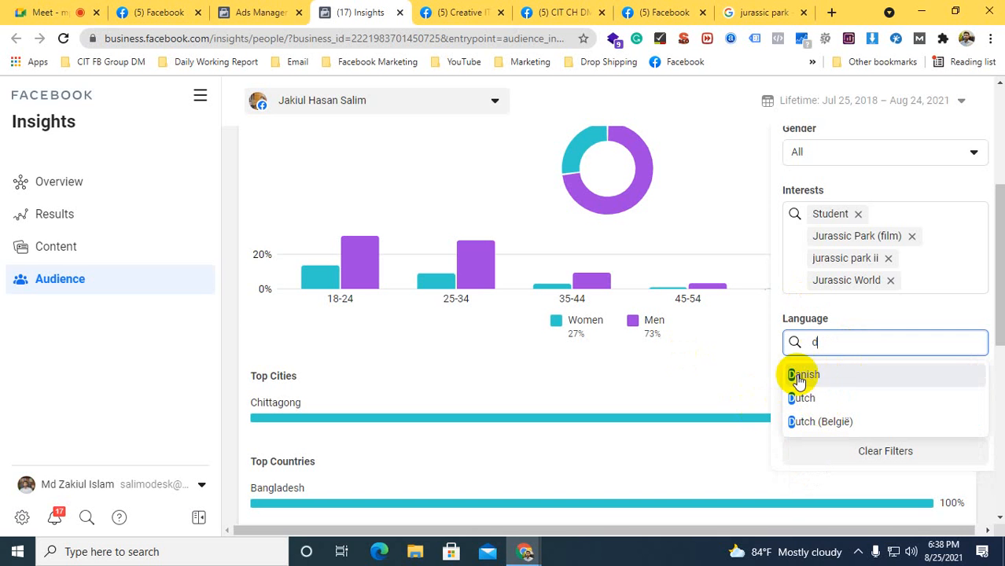
click(802, 375)
scroll(364, 248, up, 3)
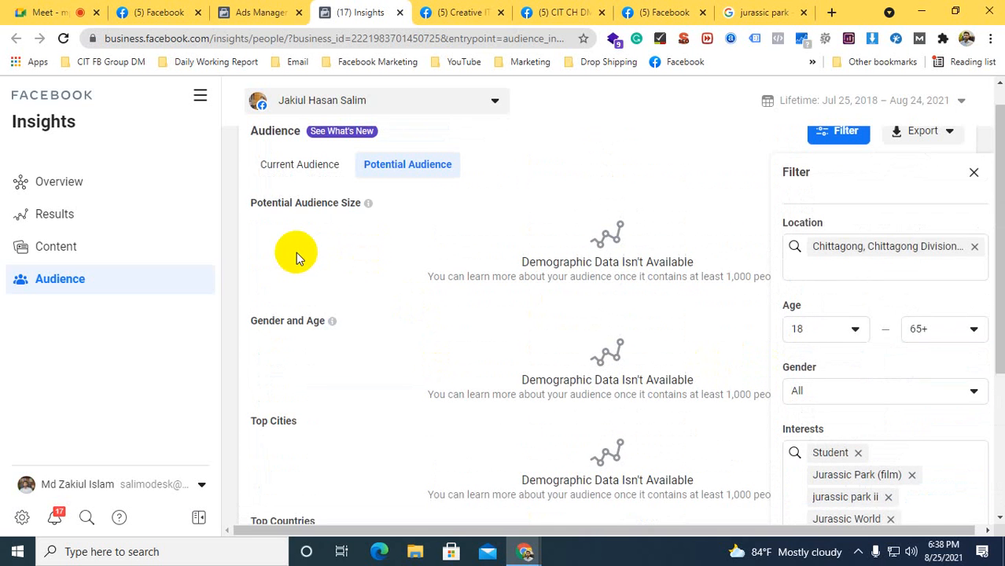
scroll(296, 252, up, 1)
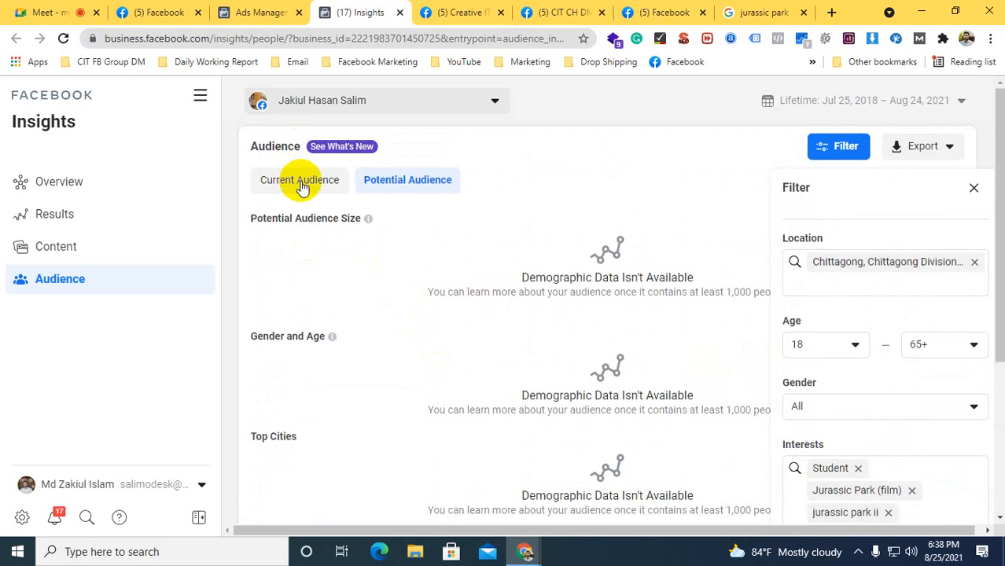
scroll(300, 186, down, 3)
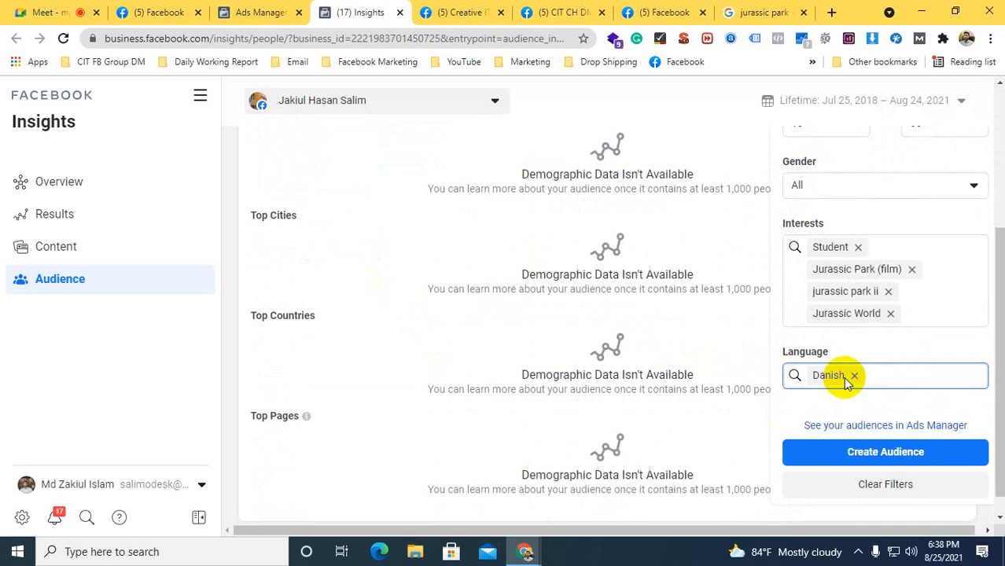
click(853, 375)
Review the top countries and top pages of the filtered potential audience
mouse_move(691, 309)
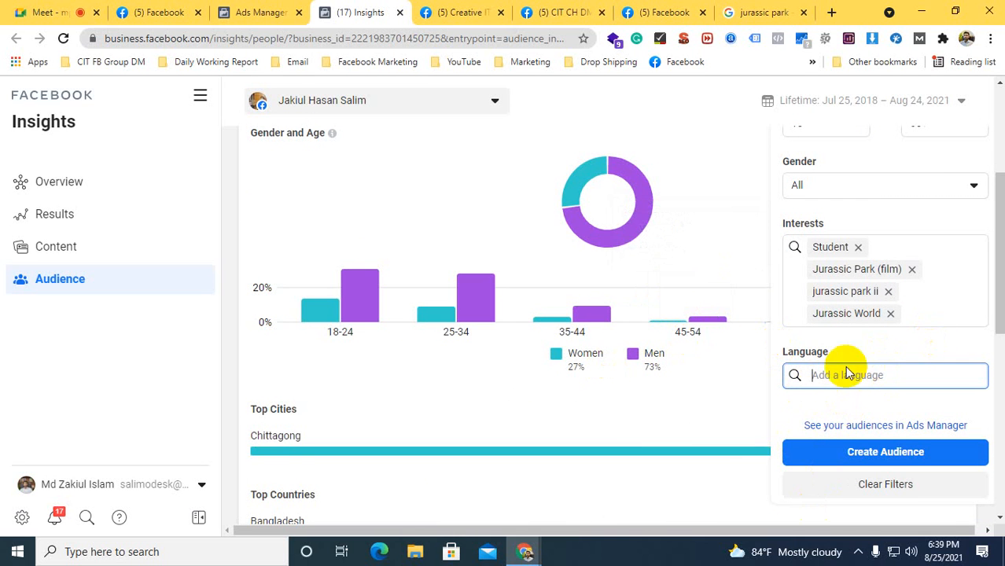
scroll(847, 372, down, 5)
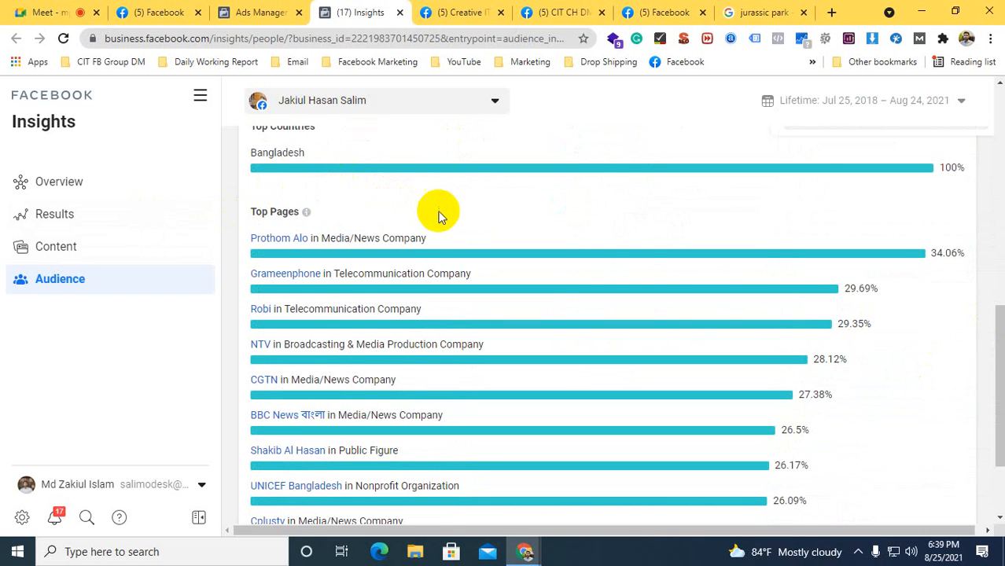
scroll(458, 203, down, 2)
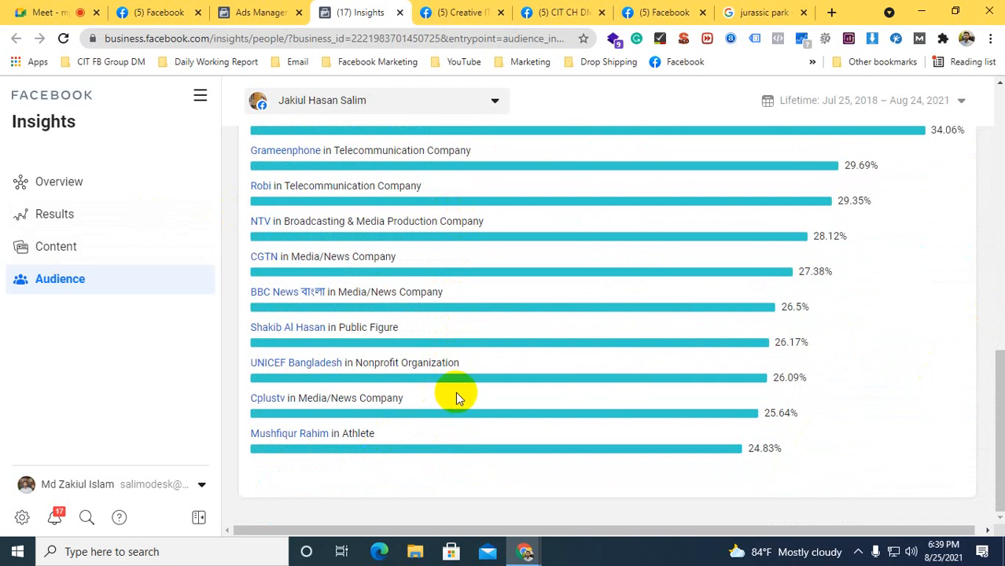
scroll(456, 395, up, 5)
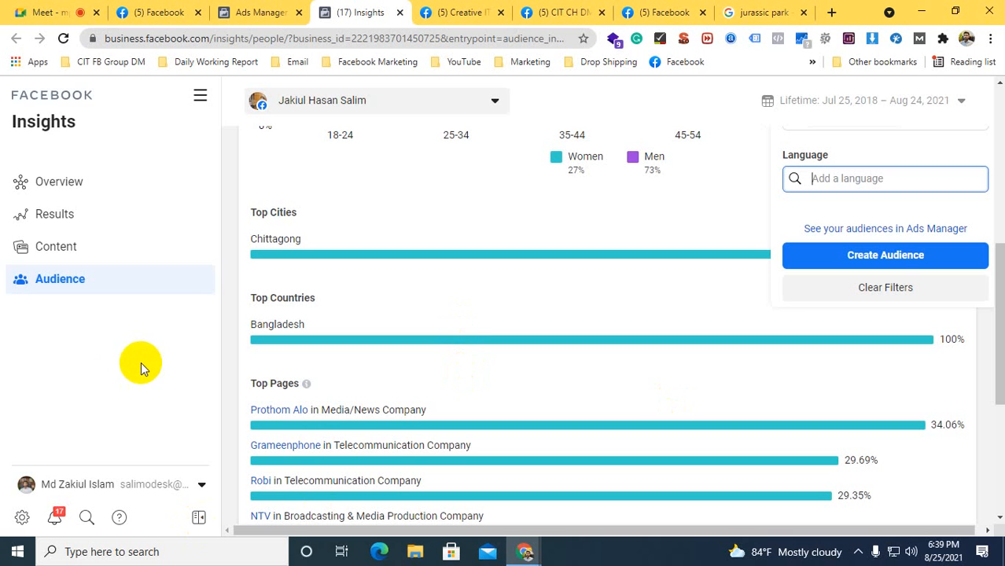
scroll(735, 296, up, 4)
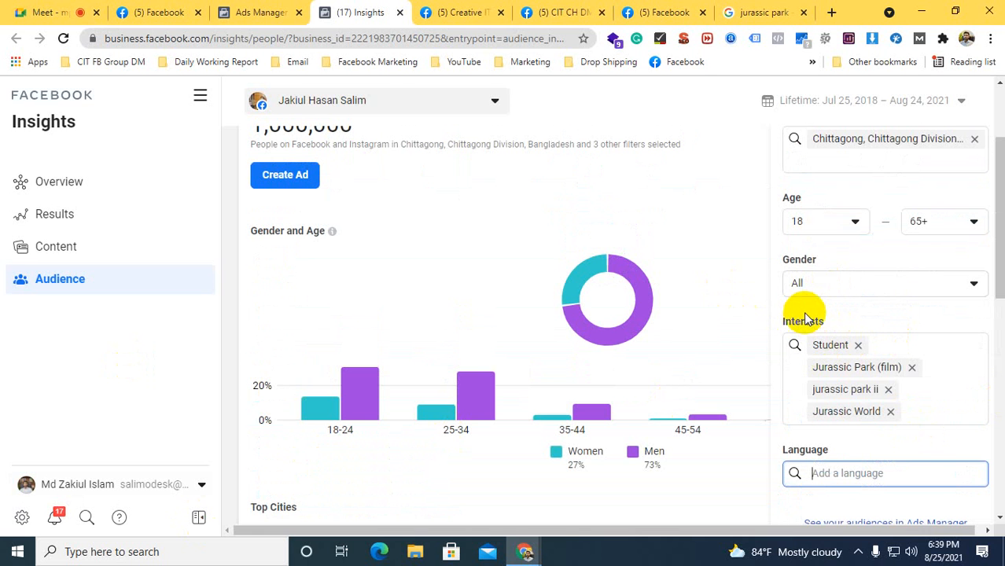
Examine the gender breakdown of the potential audience for each age group from 18-24 to 45-54
scroll(803, 319, down, 1)
mouse_move(305, 355)
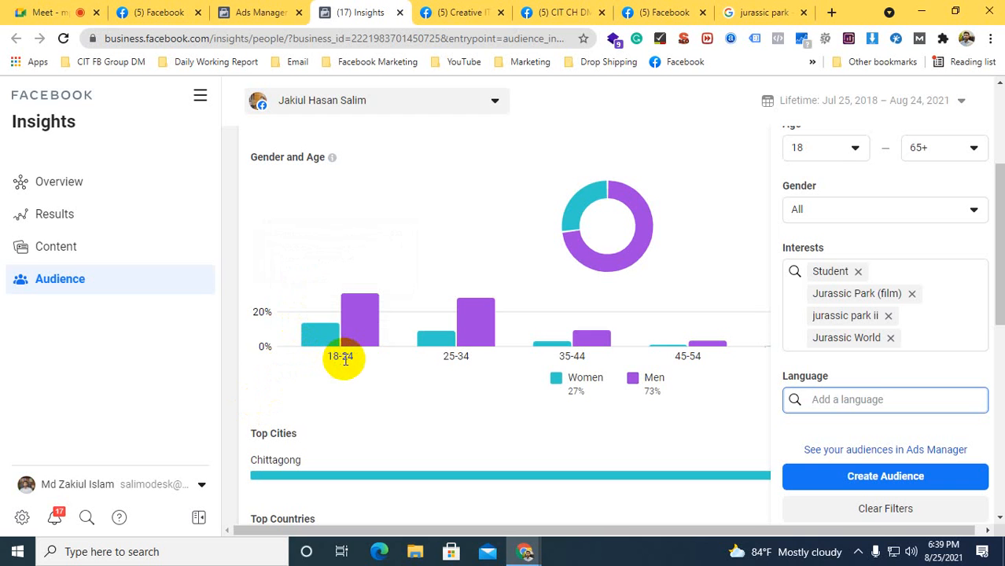
mouse_move(318, 340)
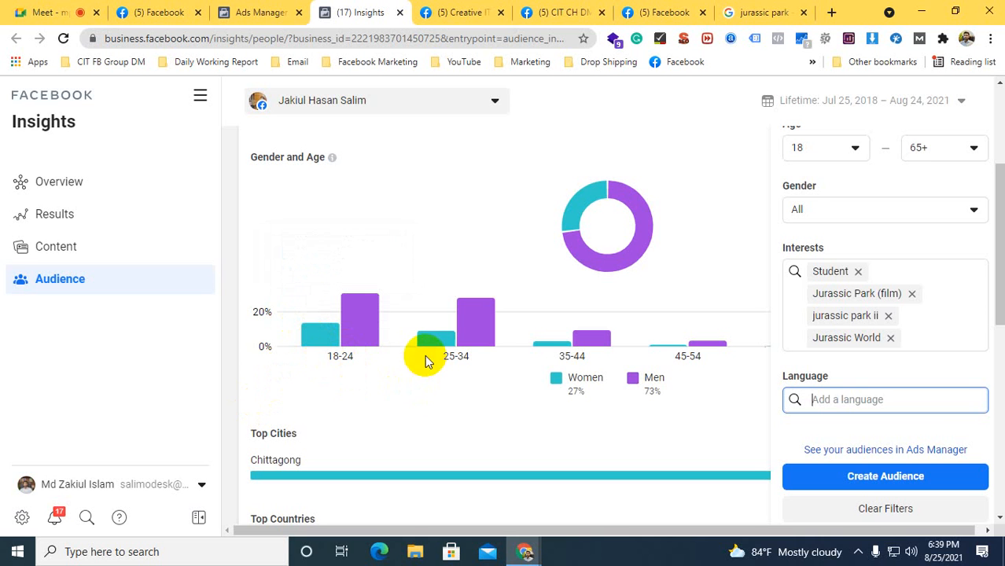
mouse_move(434, 343)
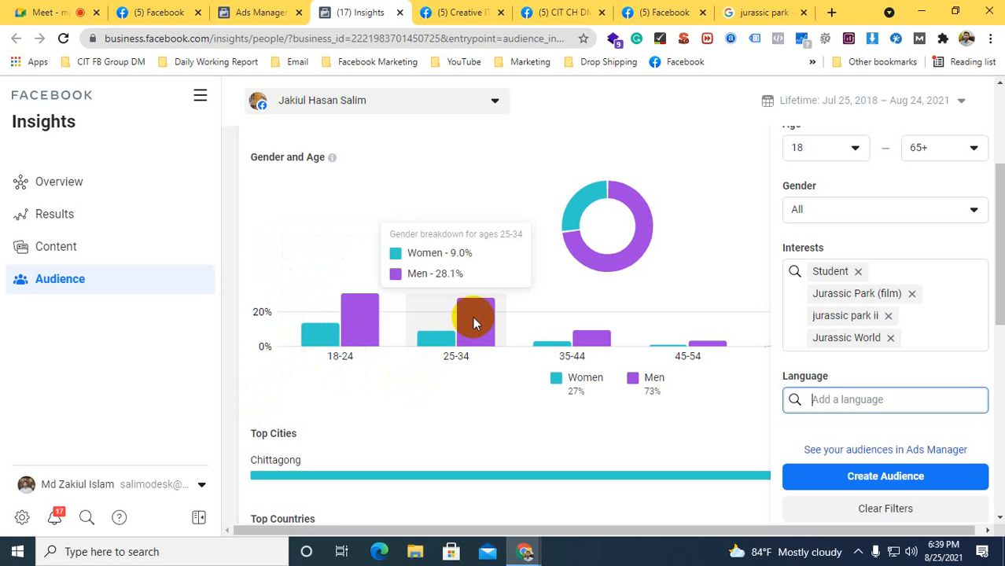
mouse_move(585, 341)
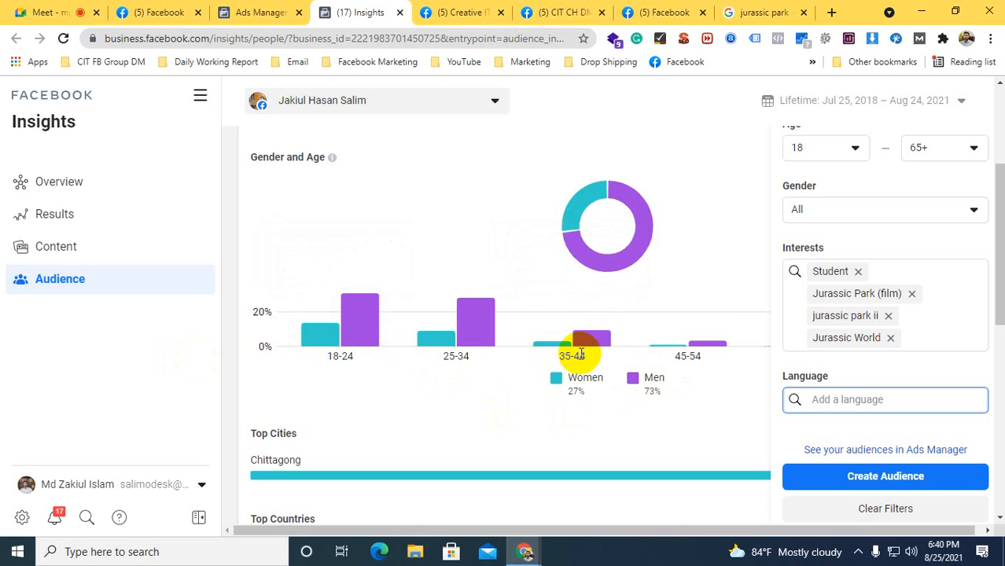
mouse_move(705, 352)
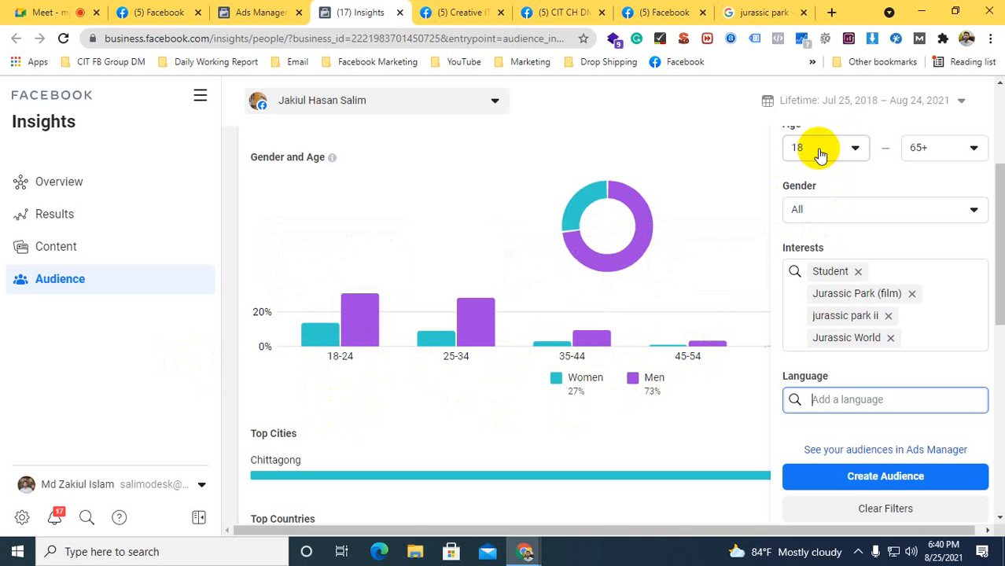
Set the maximum age in the audience filter to 44 and check the potential audience size
click(924, 148)
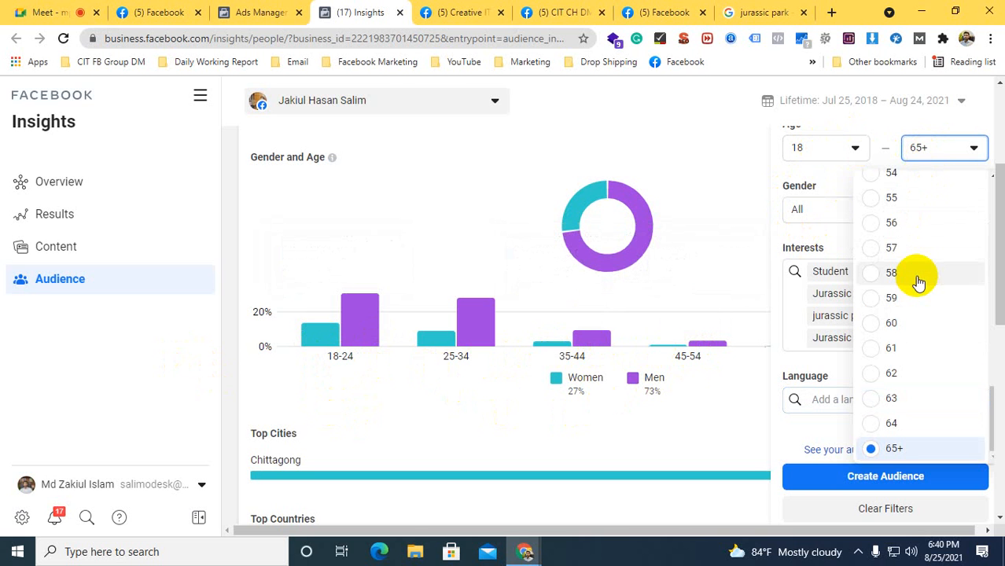
scroll(917, 283, up, 4)
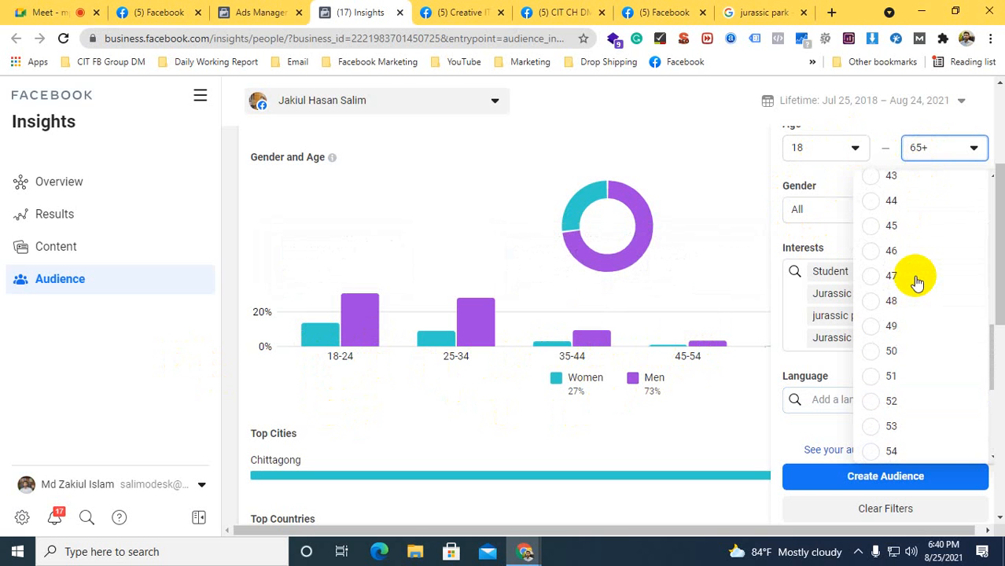
click(885, 199)
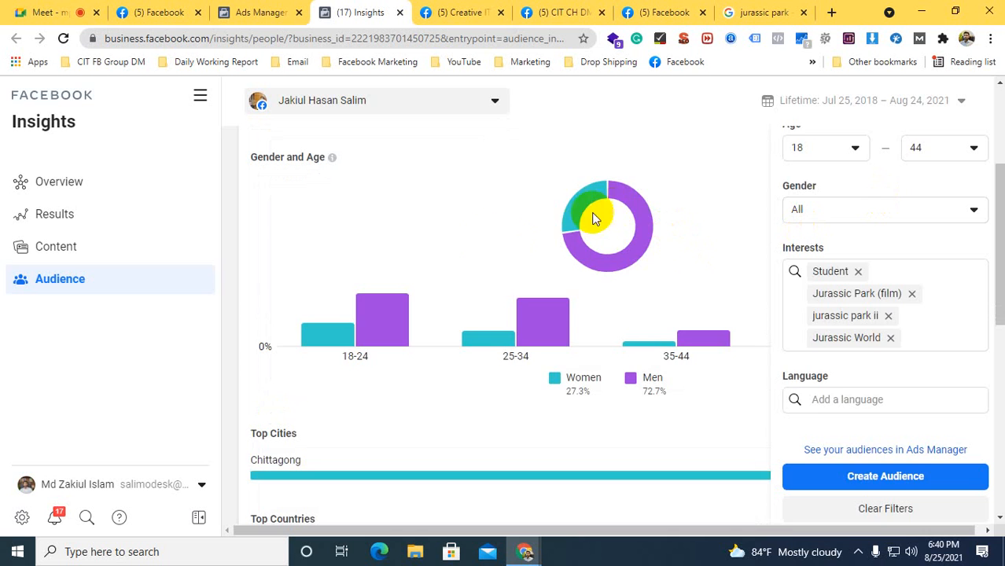
scroll(483, 237, up, 3)
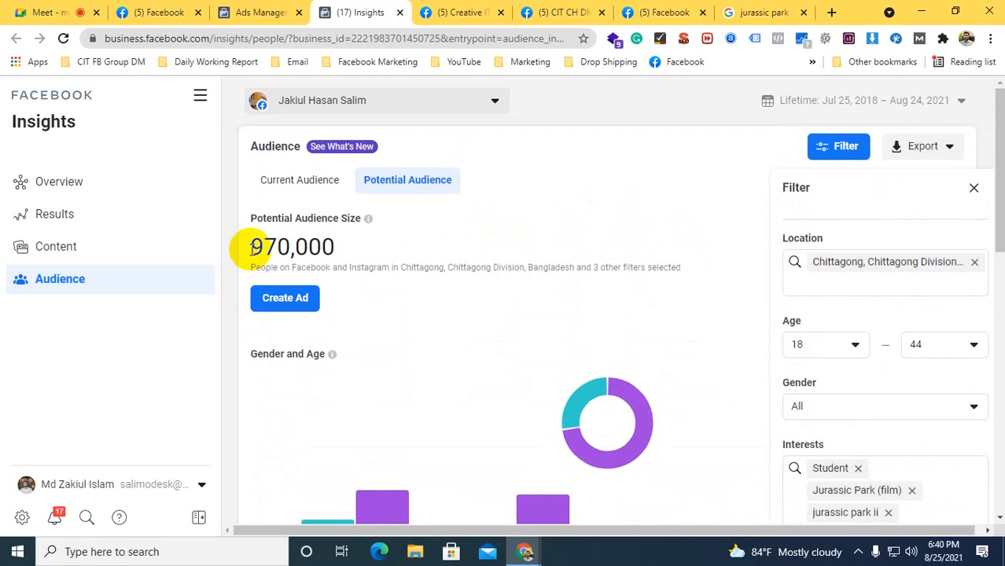
drag(258, 244, 309, 247)
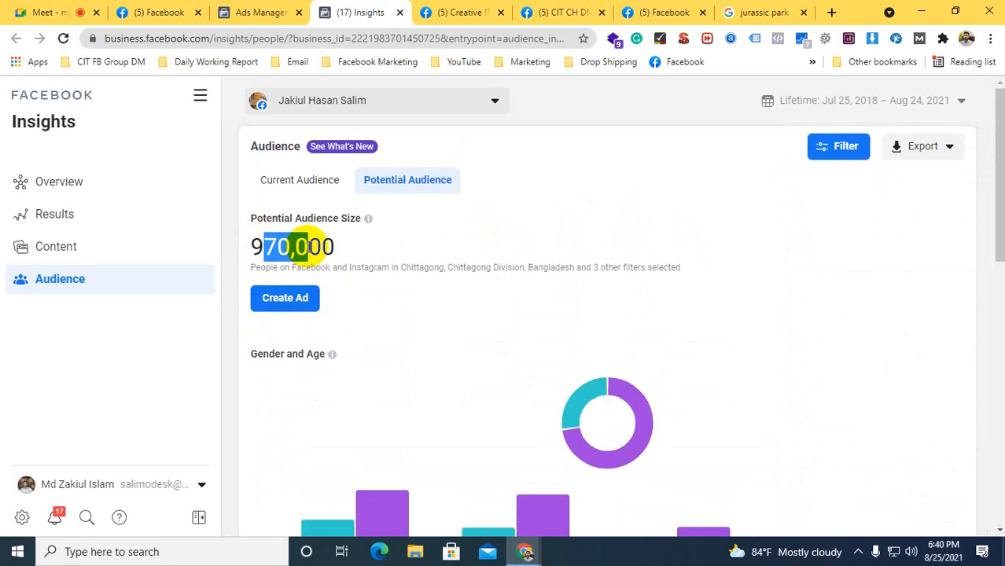
click(341, 250)
scroll(576, 223, down, 1)
scroll(701, 206, up, 1)
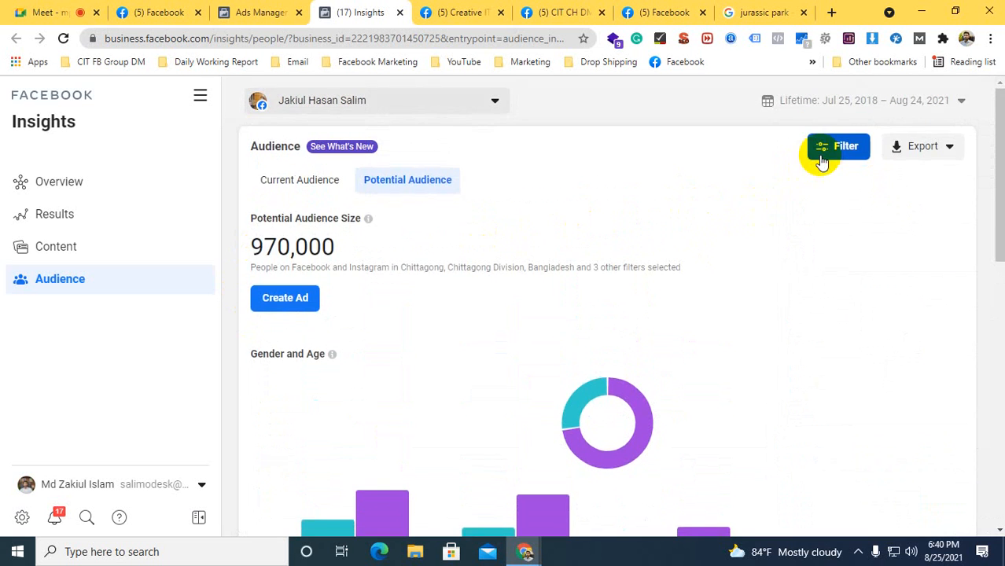
Examine the filtered audience's gender split for ages 18-24, the gender filter options, and the top cities and countries
click(821, 155)
scroll(755, 254, down, 1)
scroll(755, 258, down, 1)
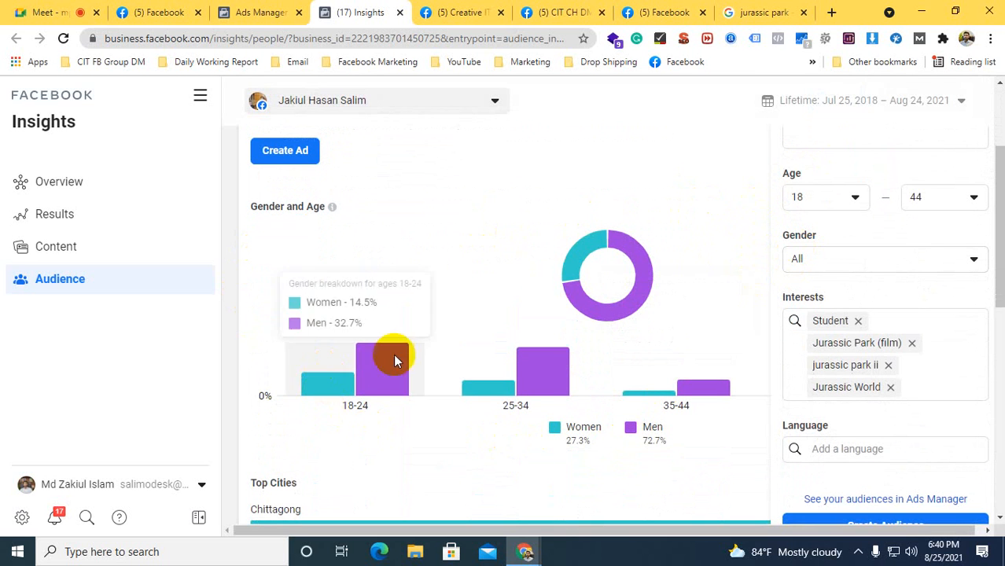
mouse_move(329, 393)
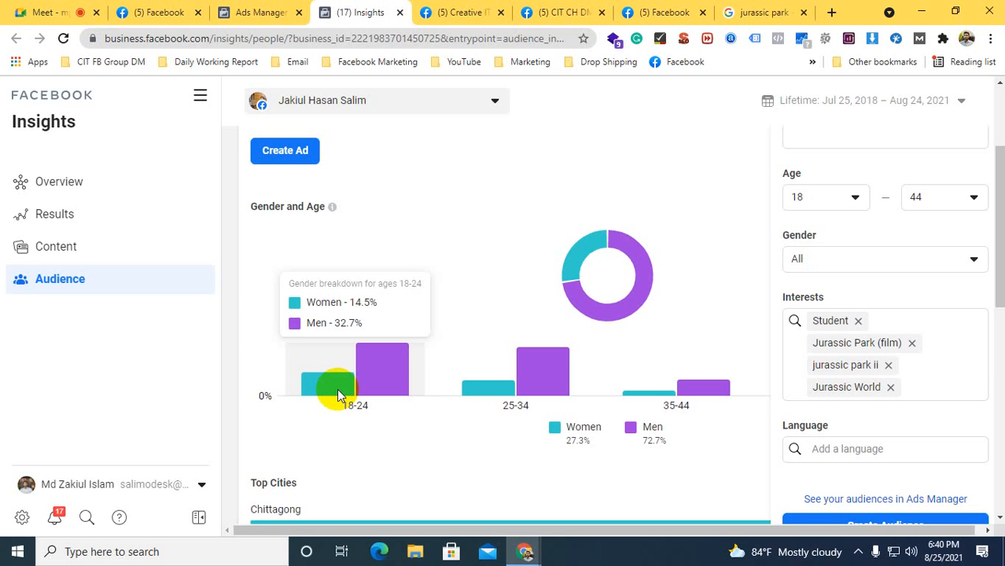
click(795, 258)
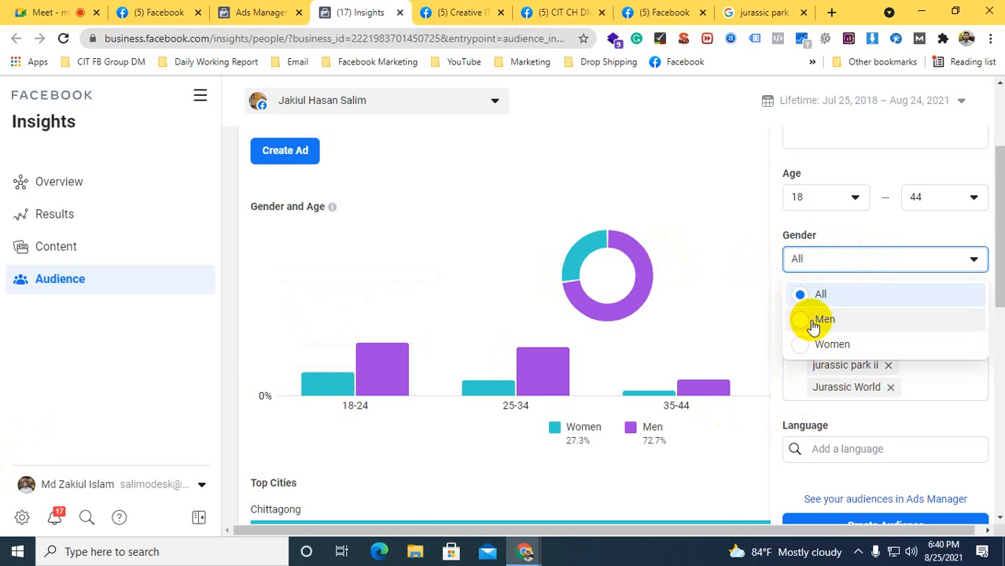
click(775, 198)
scroll(759, 228, down, 2)
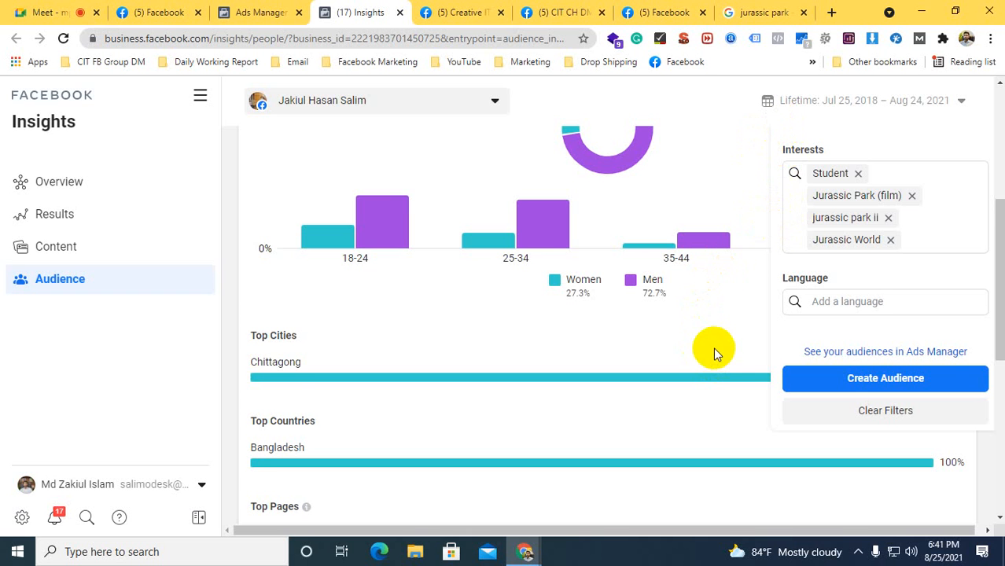
scroll(754, 371, down, 5)
scroll(754, 363, up, 7)
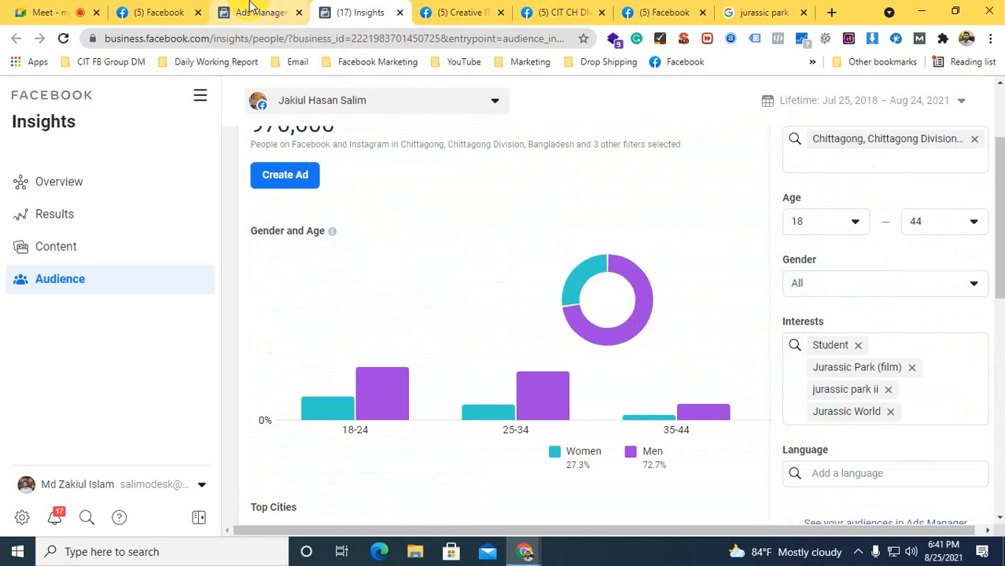
Switch to Ads Manager and view the campaigns of the first ad account in the selected account's own group
click(252, 9)
click(427, 95)
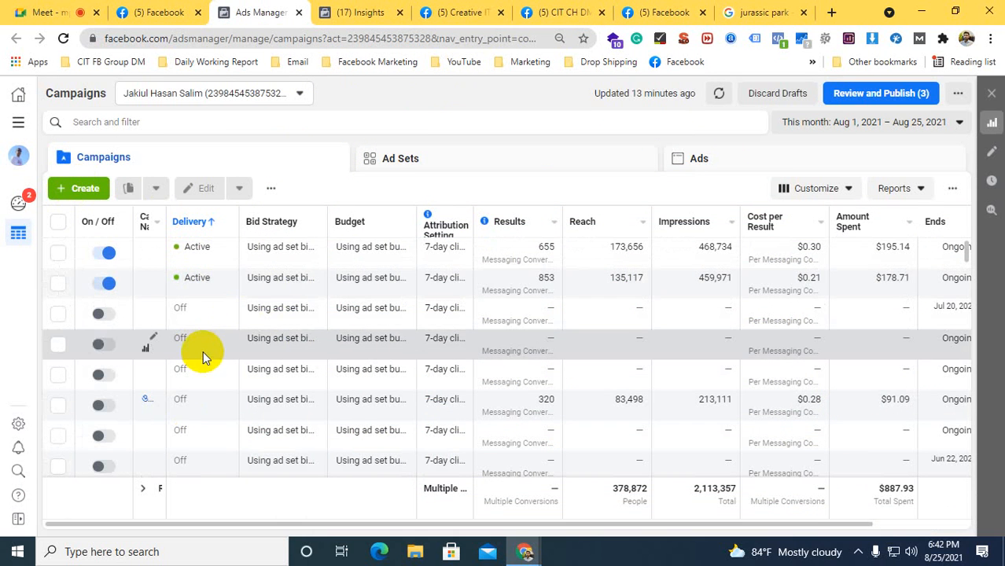
click(166, 99)
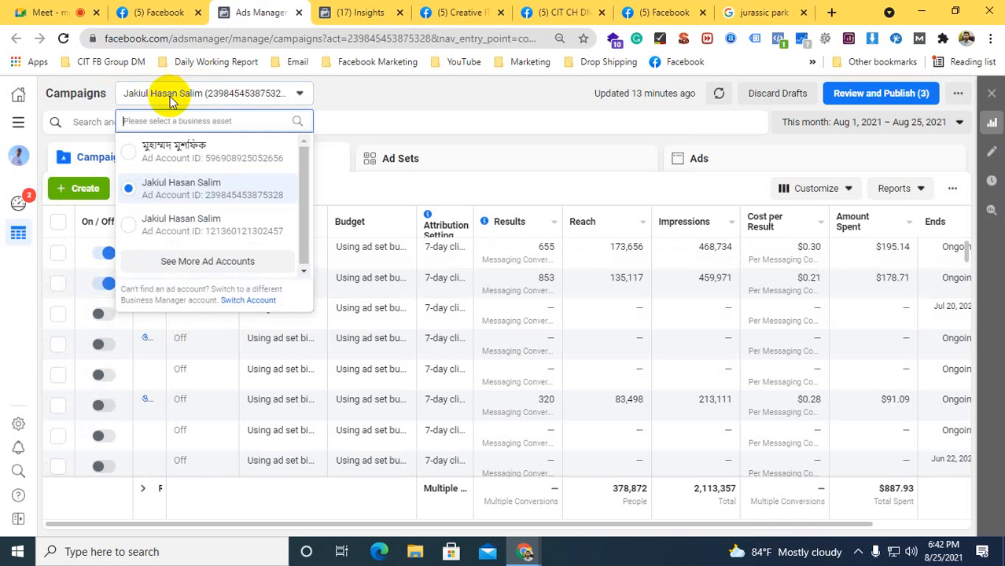
click(206, 262)
scroll(183, 223, down, 1)
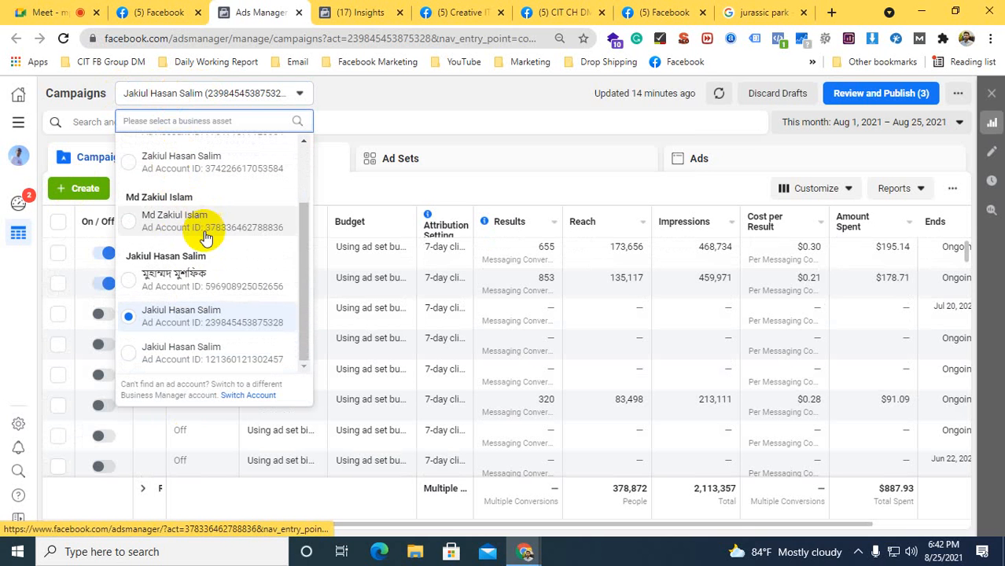
click(130, 281)
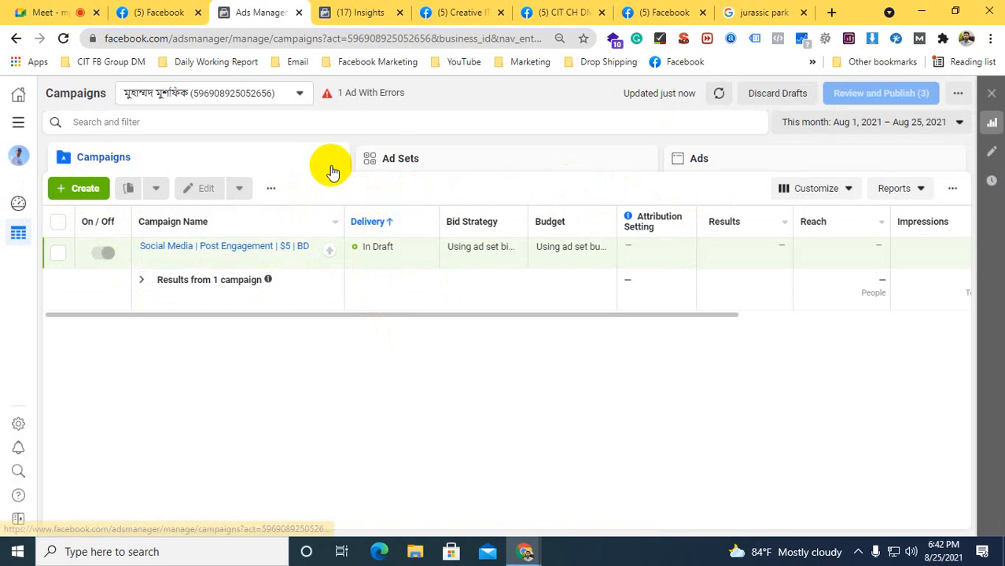
Switch back to the previously selected ad account, the one with the active campaigns
click(236, 94)
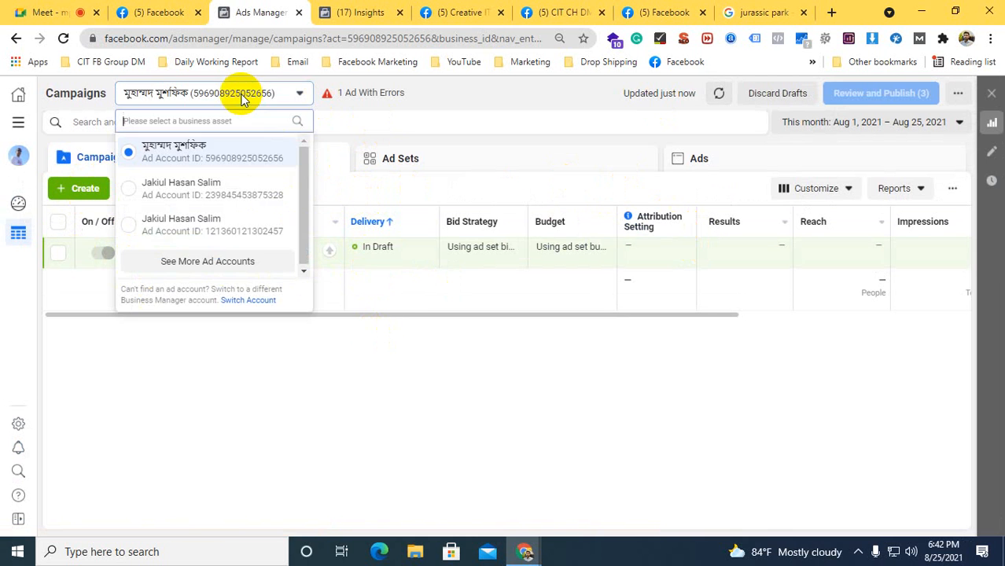
click(204, 261)
scroll(216, 227, down, 2)
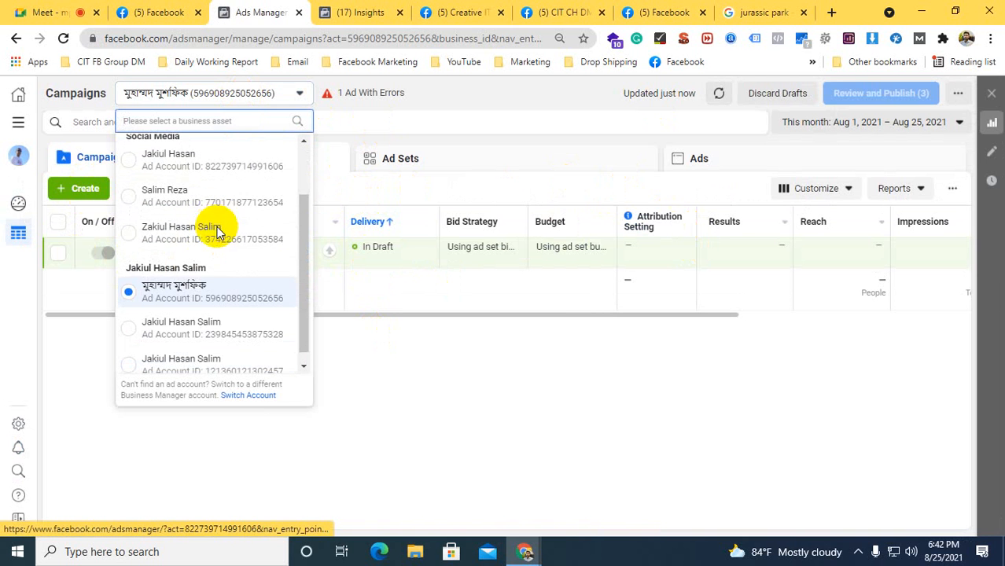
click(174, 326)
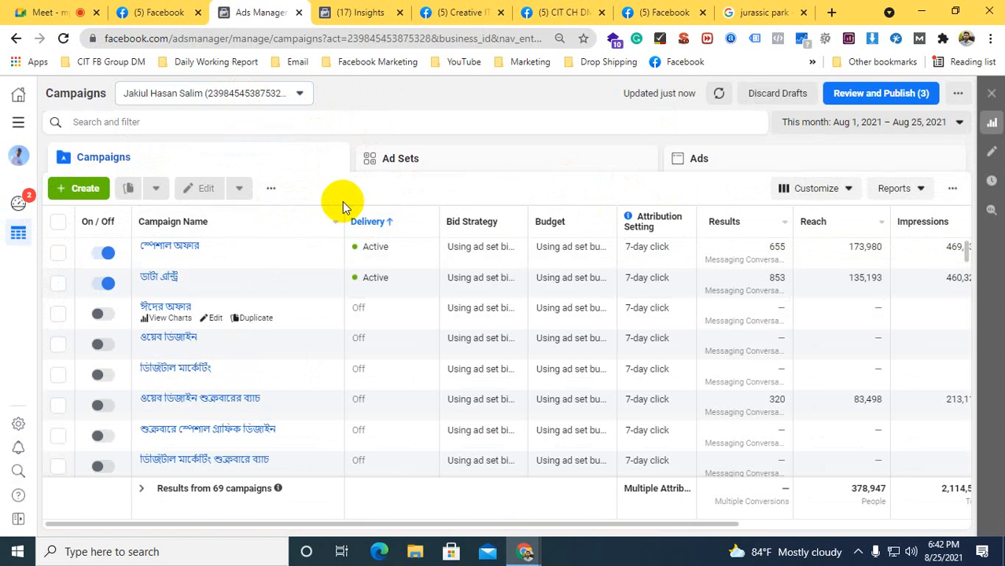
Narrow the Campaign Name column in the campaigns table and open the objective choices for creating a new campaign
drag(342, 219, 157, 213)
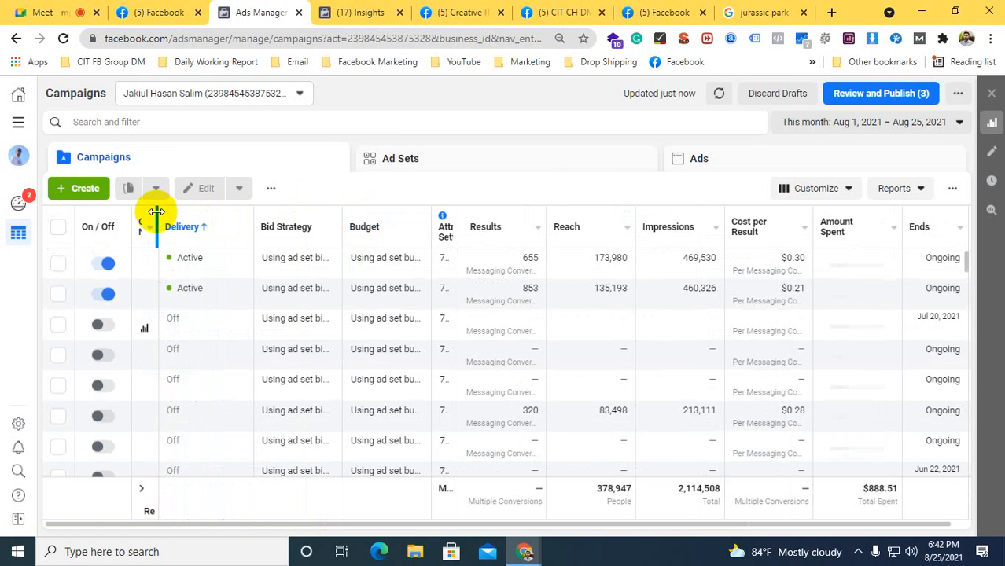
click(202, 223)
click(72, 188)
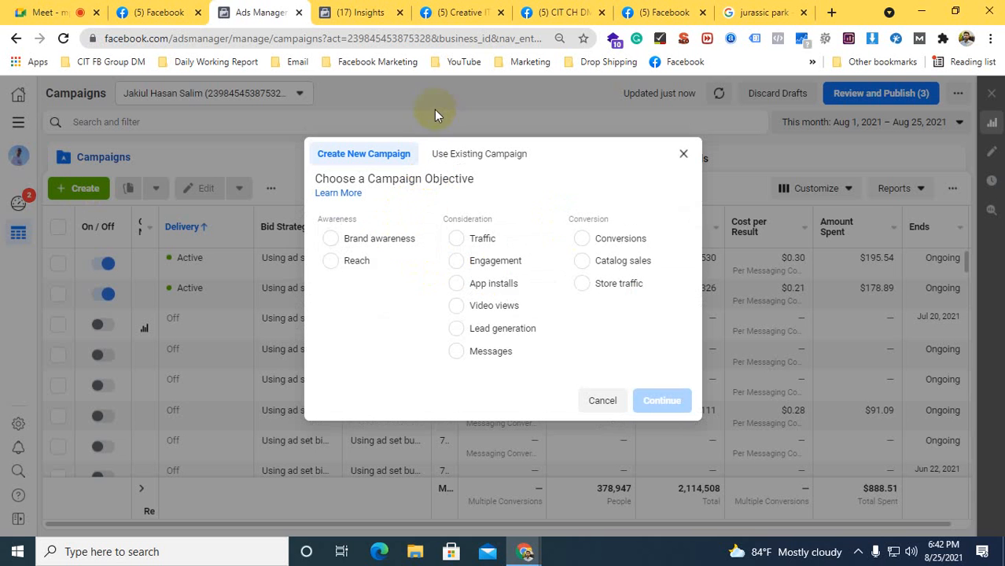
Go to the managed pages on Facebook and open the Social Media Marketing page in a new browser tab
click(153, 10)
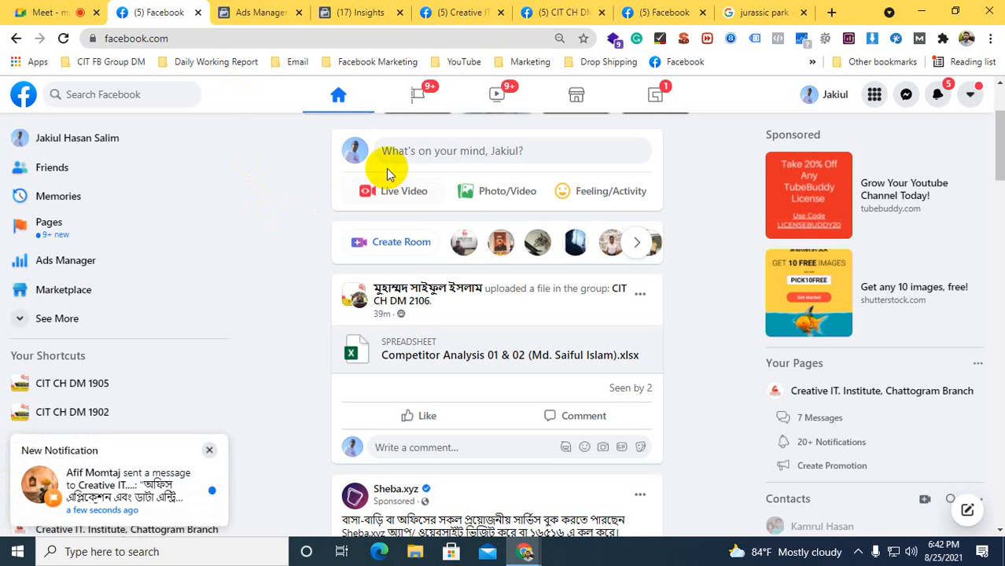
click(406, 100)
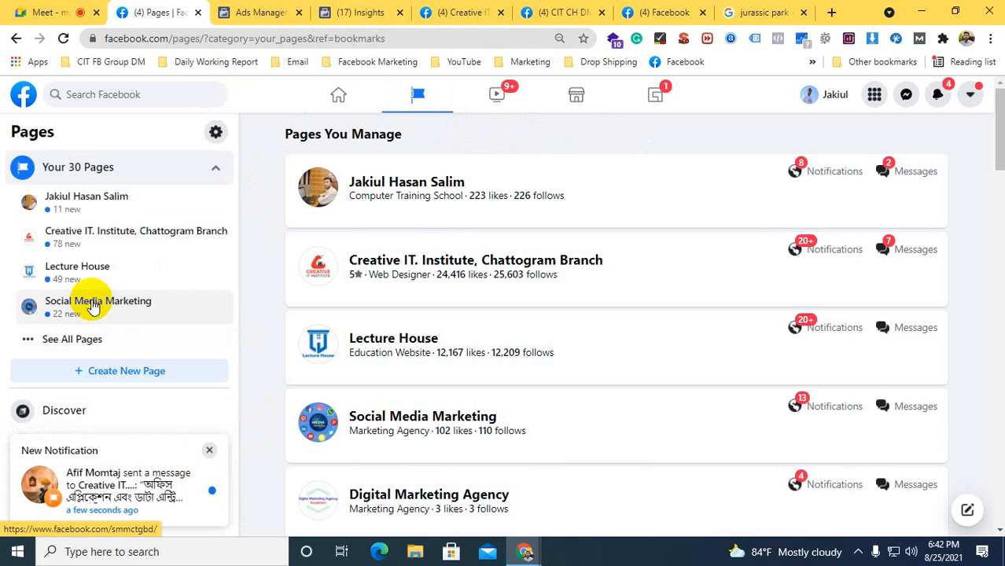
right_click(404, 268)
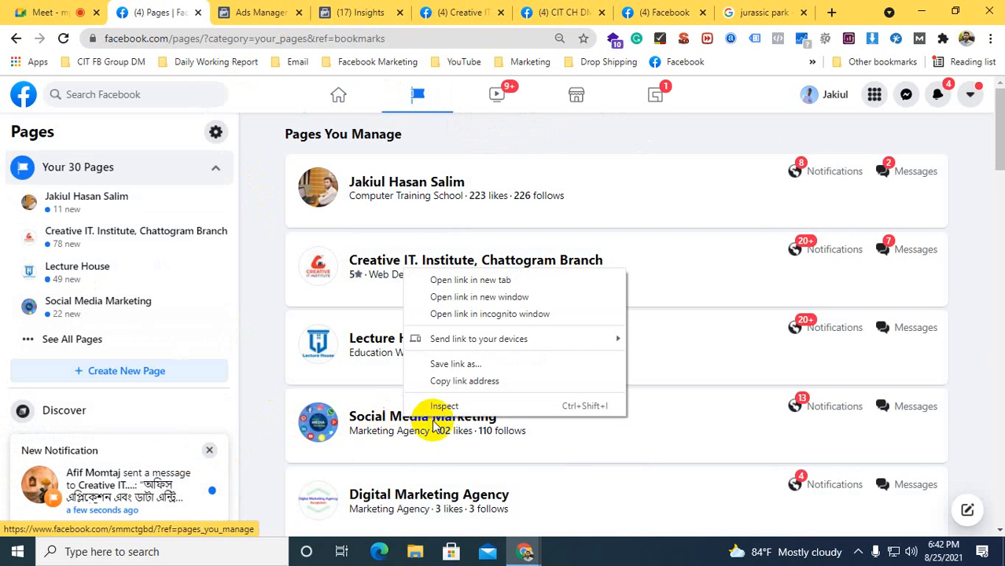
click(440, 280)
click(228, 12)
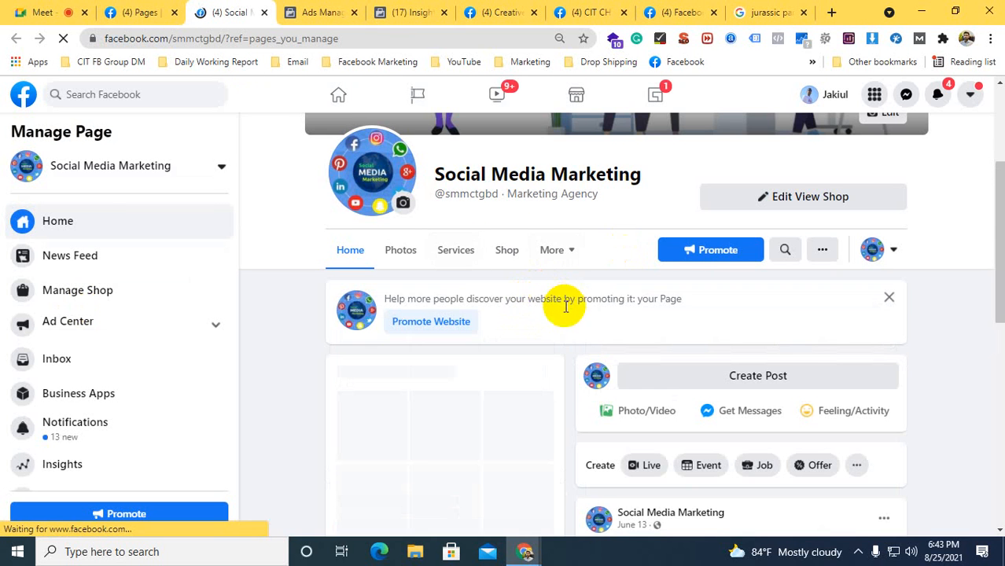
Find the page's Bengali post with the SMM smartphone and laptop image and start boosting it
scroll(574, 323, down, 1)
scroll(574, 323, down, 3)
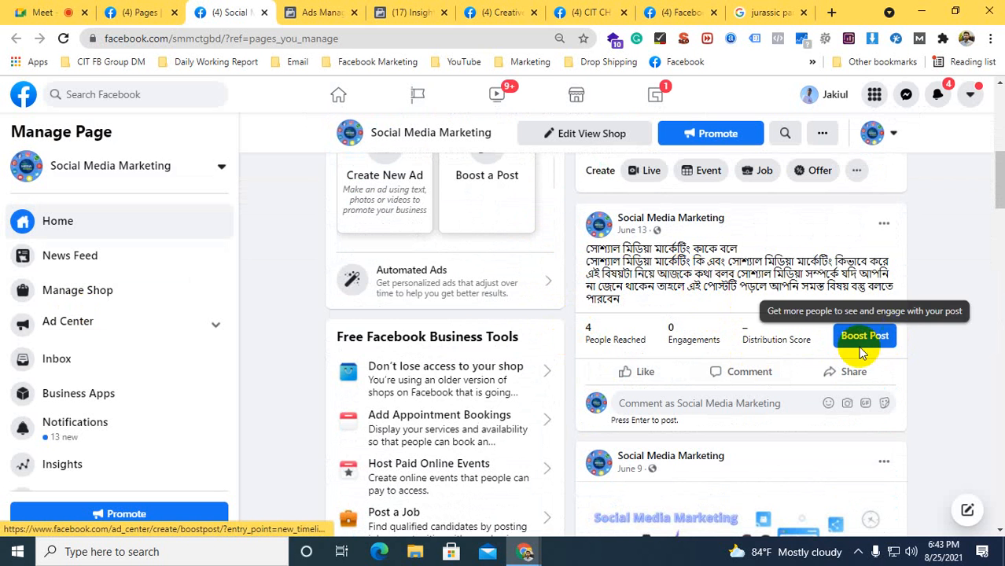
scroll(859, 336, down, 5)
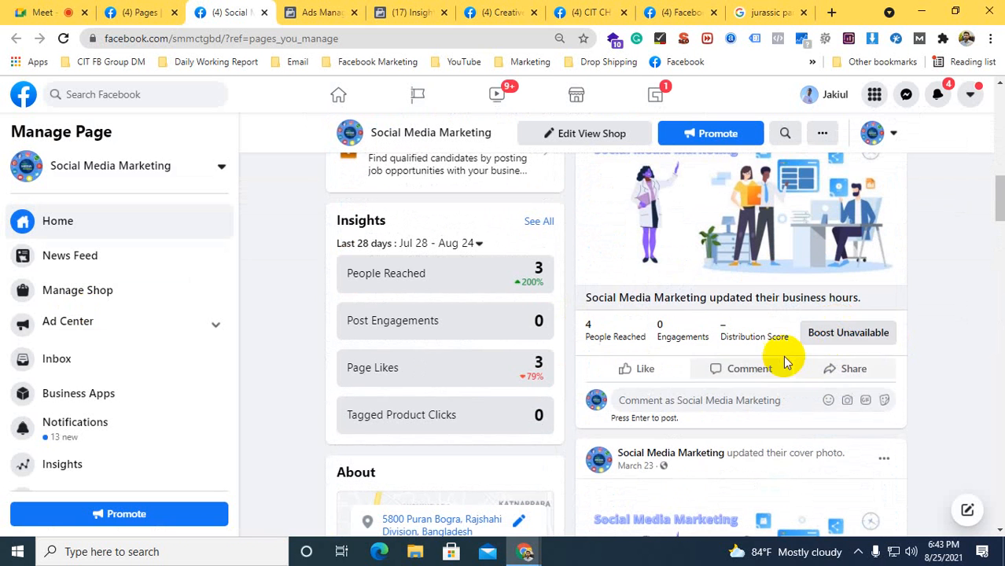
scroll(736, 299, down, 3)
scroll(739, 308, down, 3)
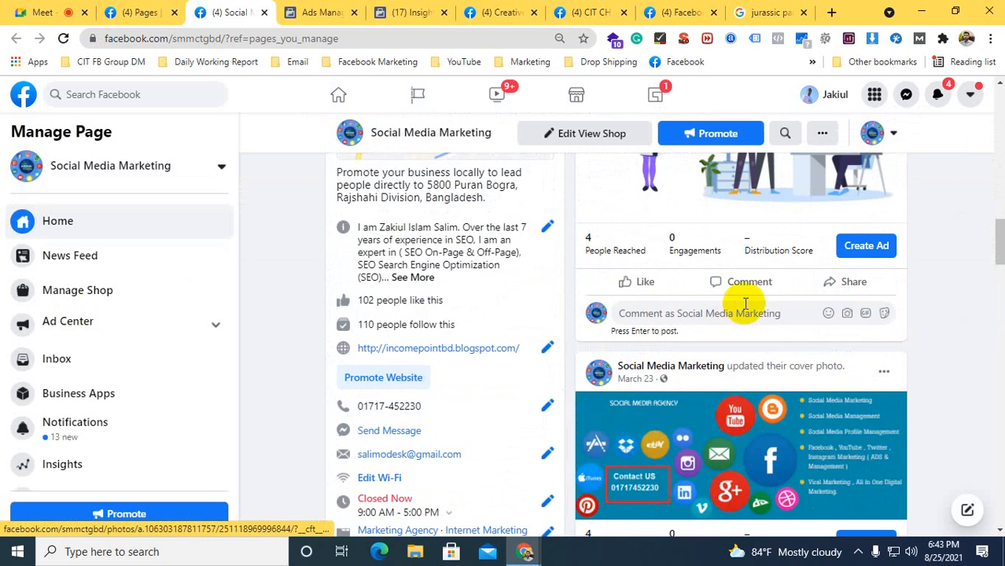
scroll(819, 329, down, 2)
scroll(833, 393, down, 3)
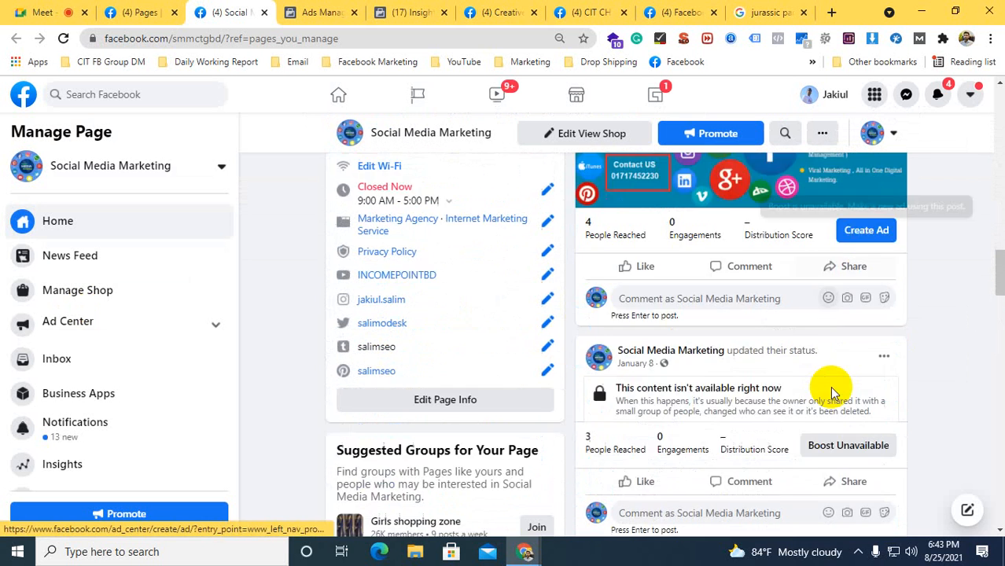
scroll(798, 324, down, 1)
scroll(795, 330, down, 3)
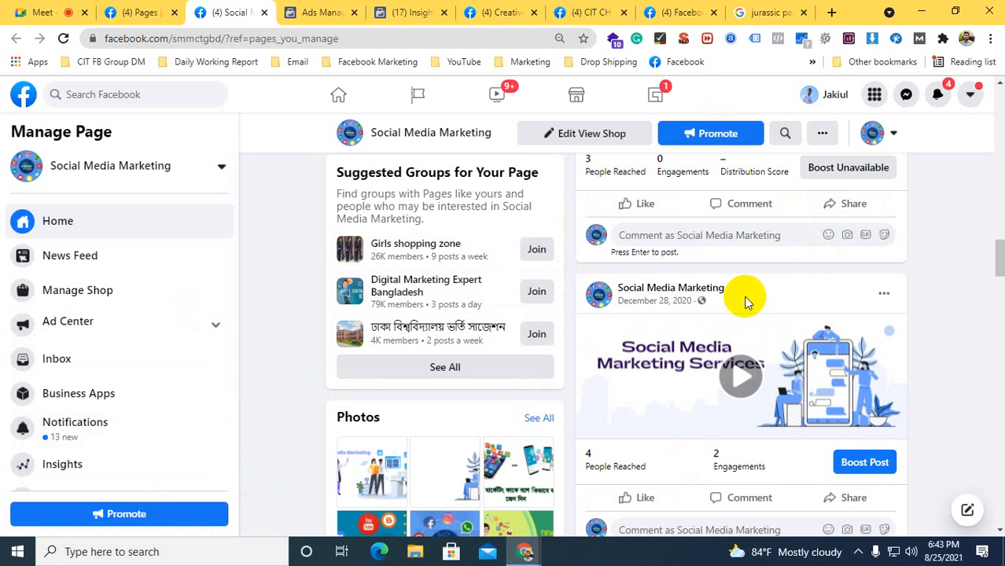
scroll(702, 385, down, 5)
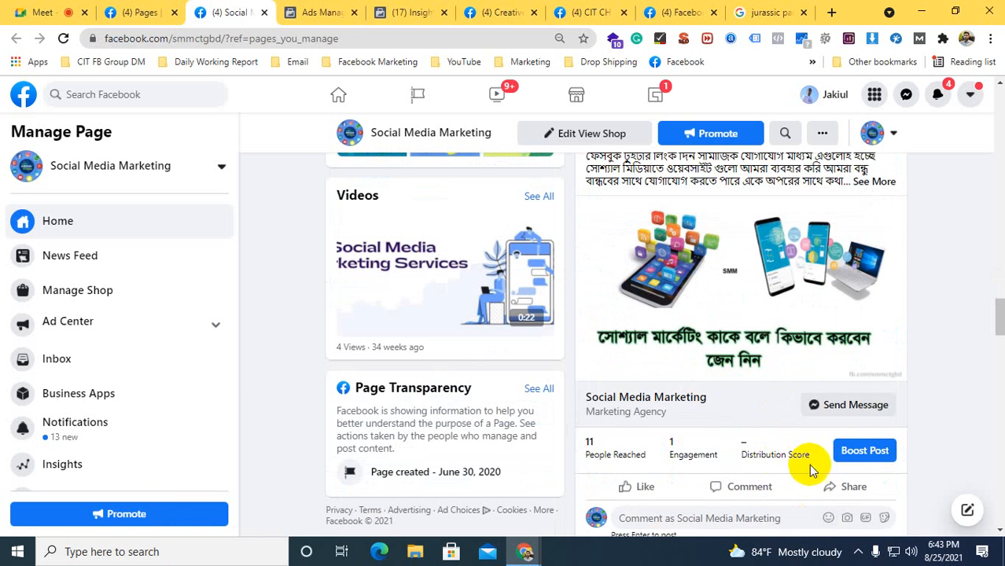
click(863, 450)
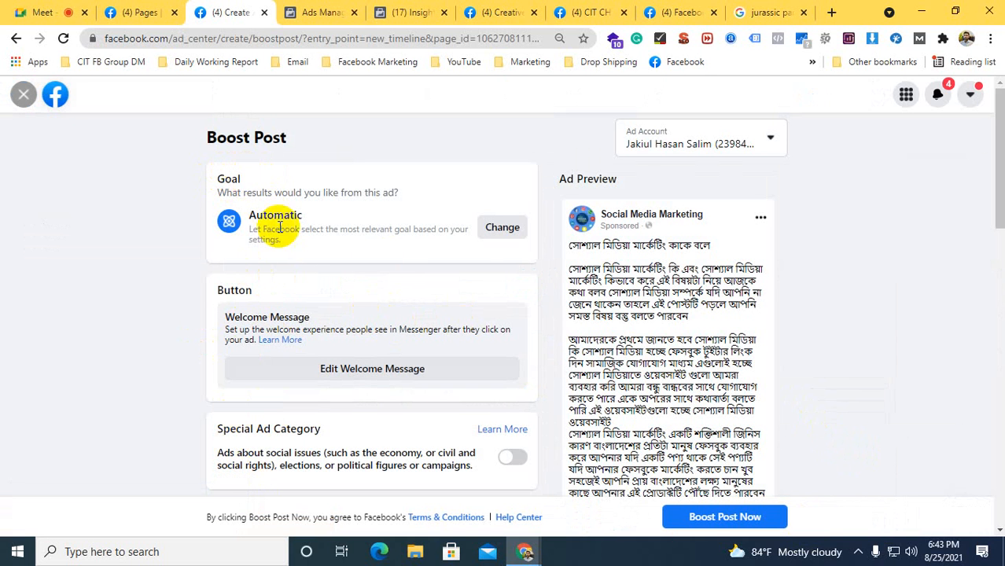
Change the boosted post's goal to Get more engagement and save it
click(500, 229)
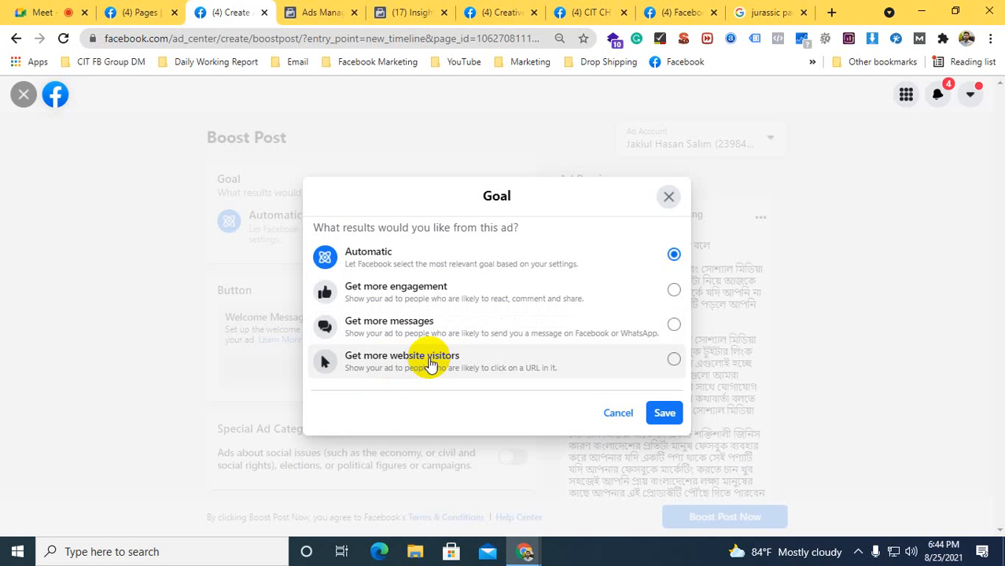
click(405, 296)
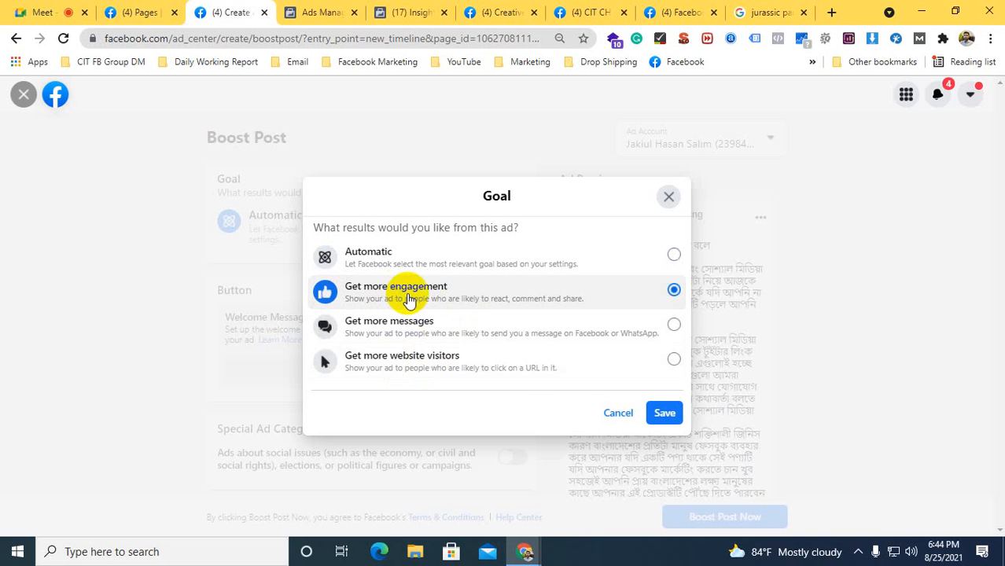
click(664, 412)
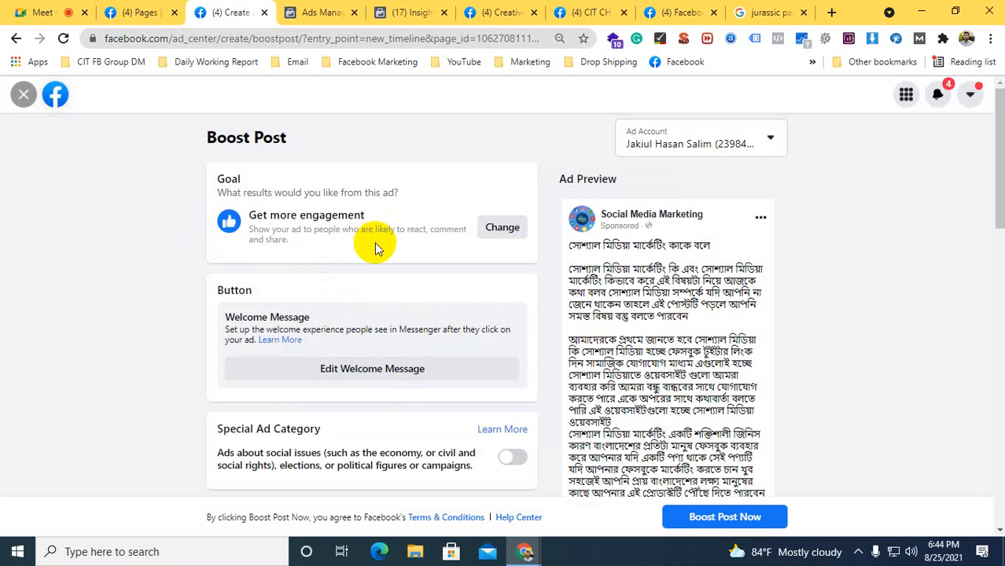
Edit the Smart Audience details, setting the age range to 13-35 and removing the Puran Bogra, Rajshahi Division, Bangladesh location
scroll(374, 249, down, 5)
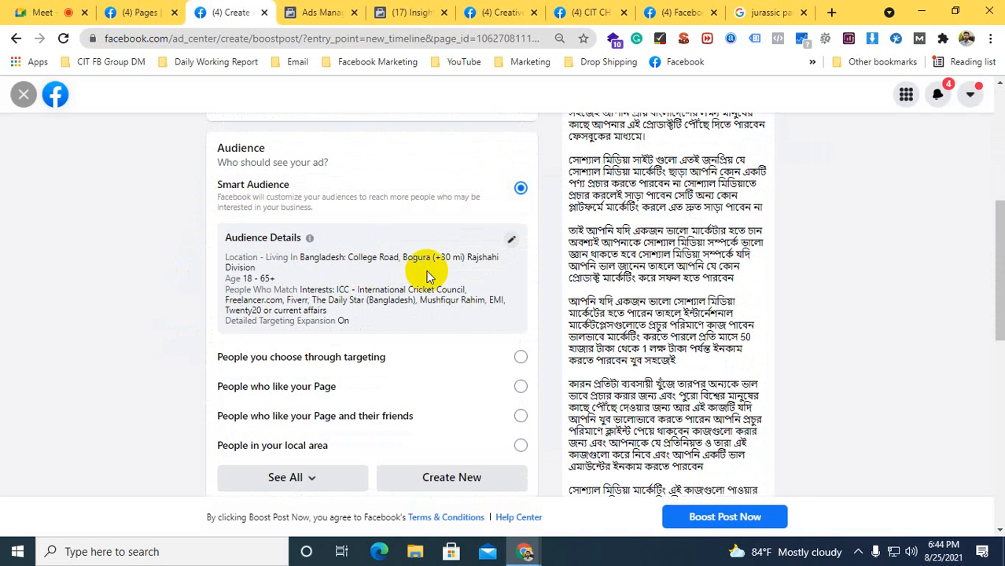
click(510, 240)
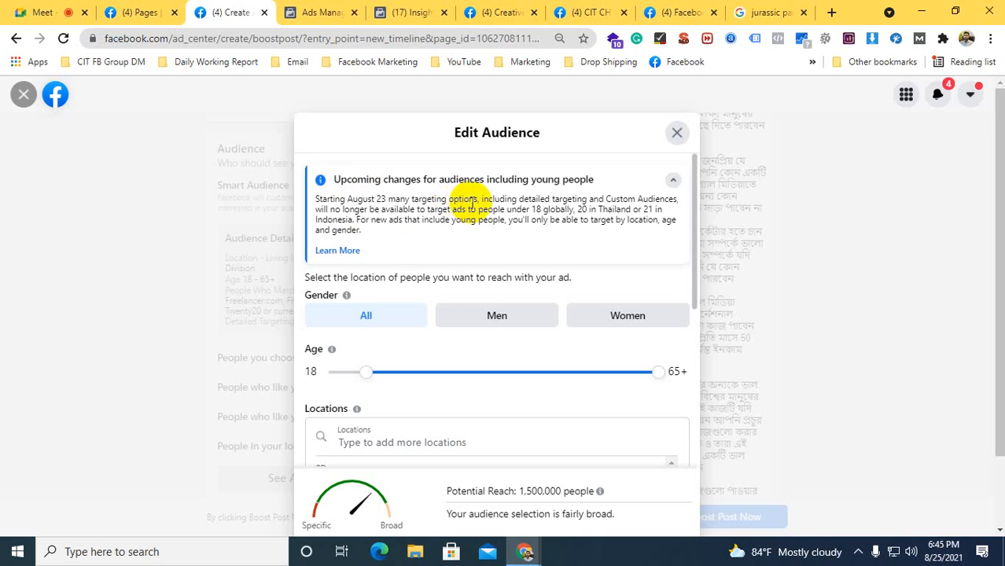
scroll(464, 203, down, 1)
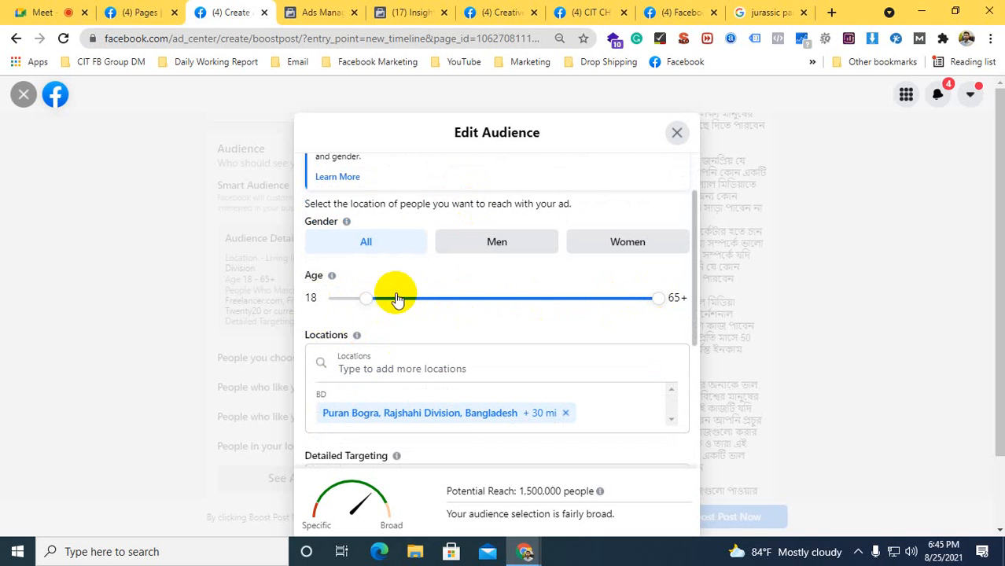
drag(369, 299, 320, 305)
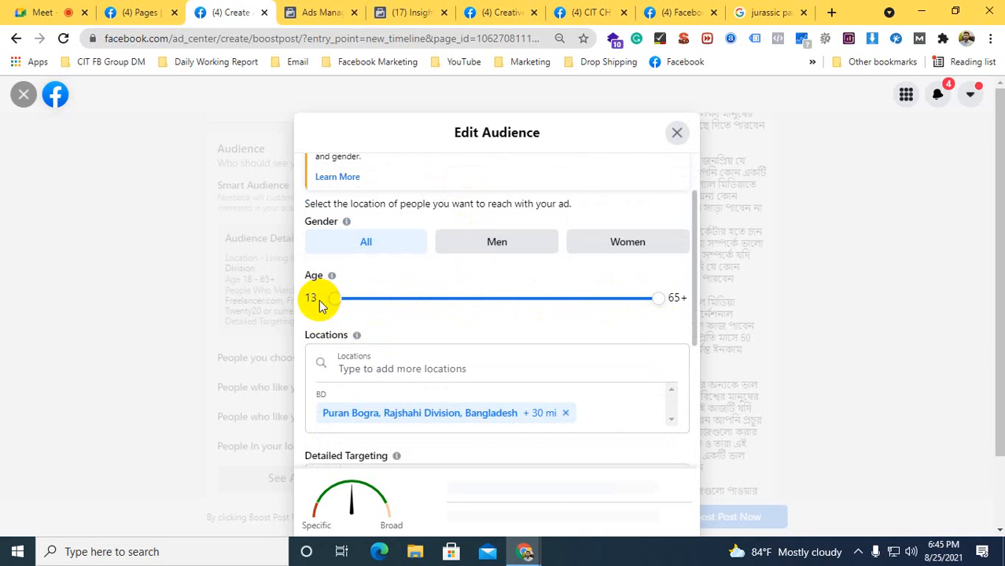
drag(664, 298, 471, 296)
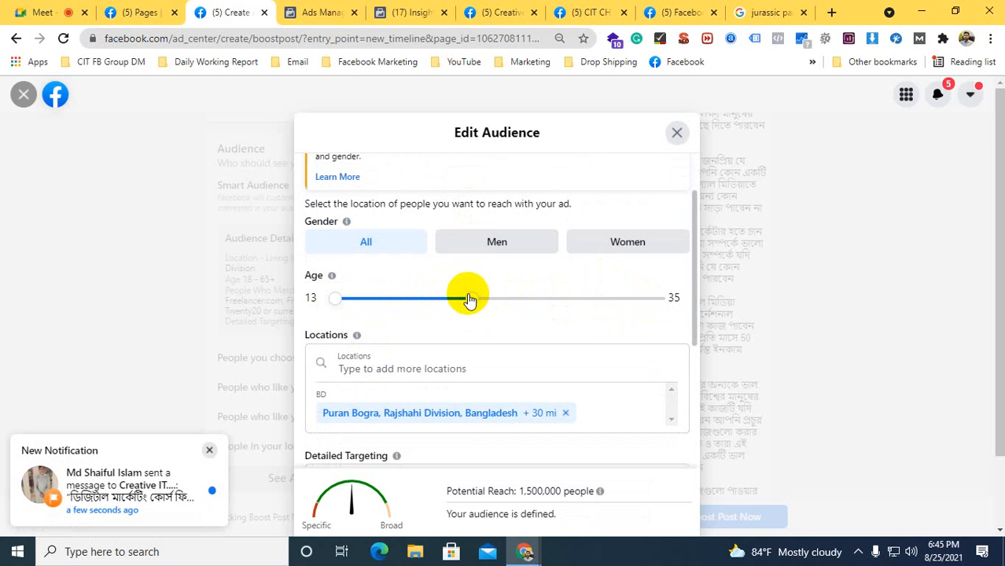
scroll(485, 289, down, 1)
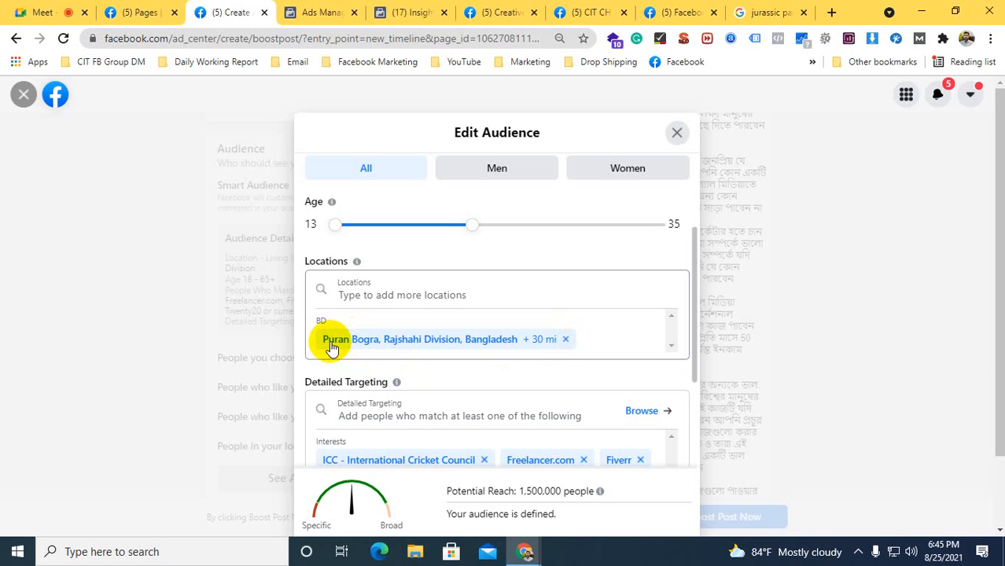
click(564, 339)
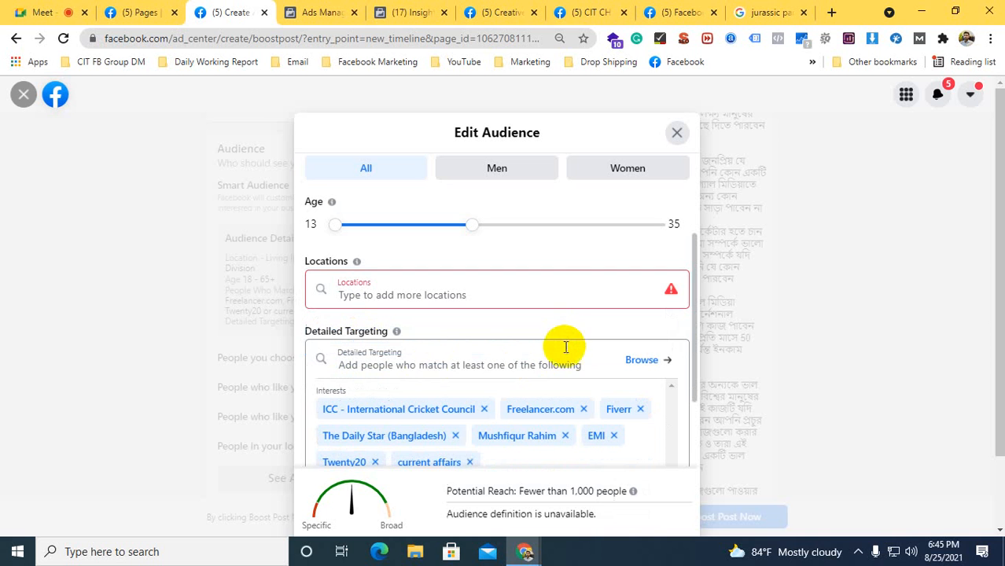
Add Chittagong Division, Bangladesh as a location for the boosted post's audience
click(367, 292)
scroll(359, 308, up, 2)
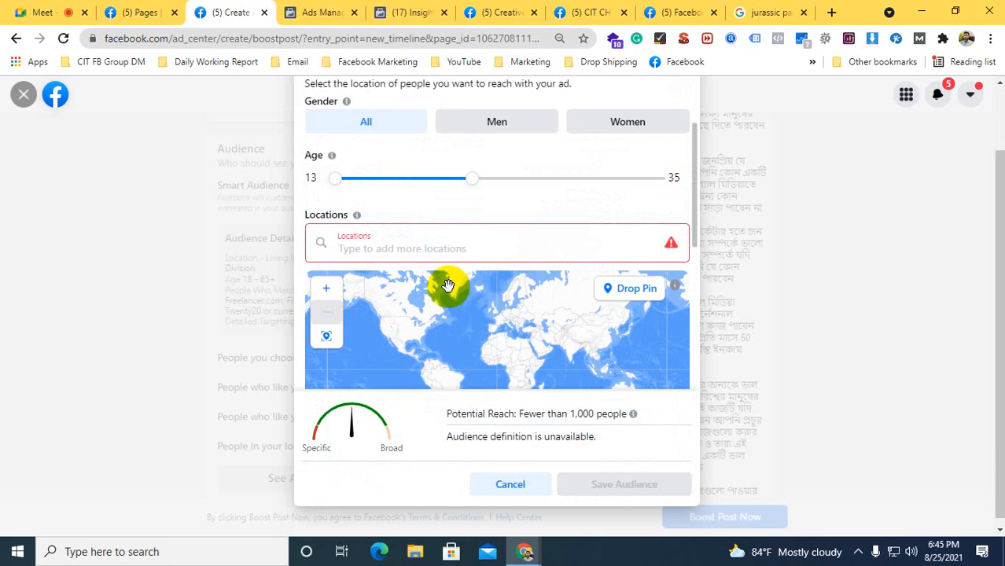
text(chitt)
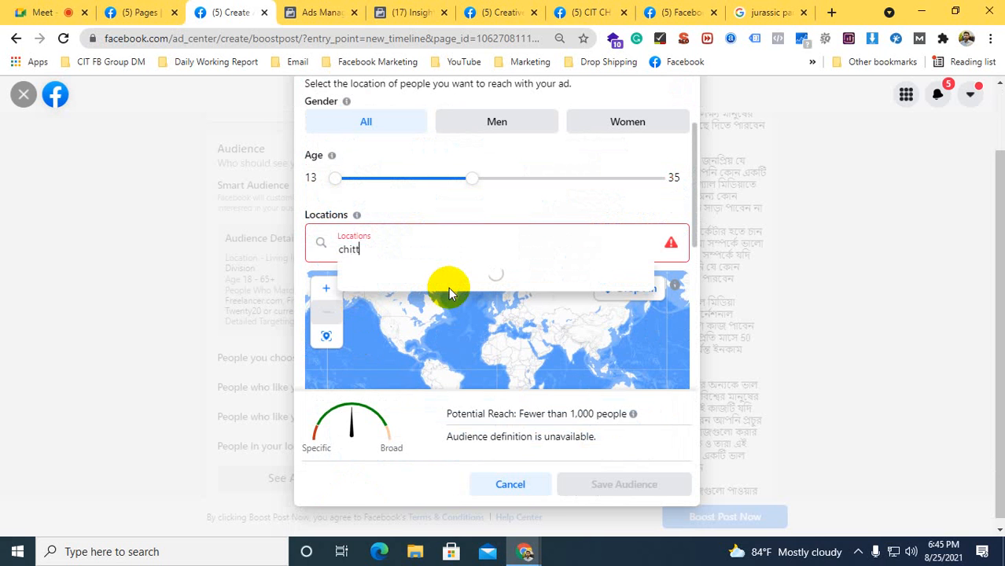
text(agong)
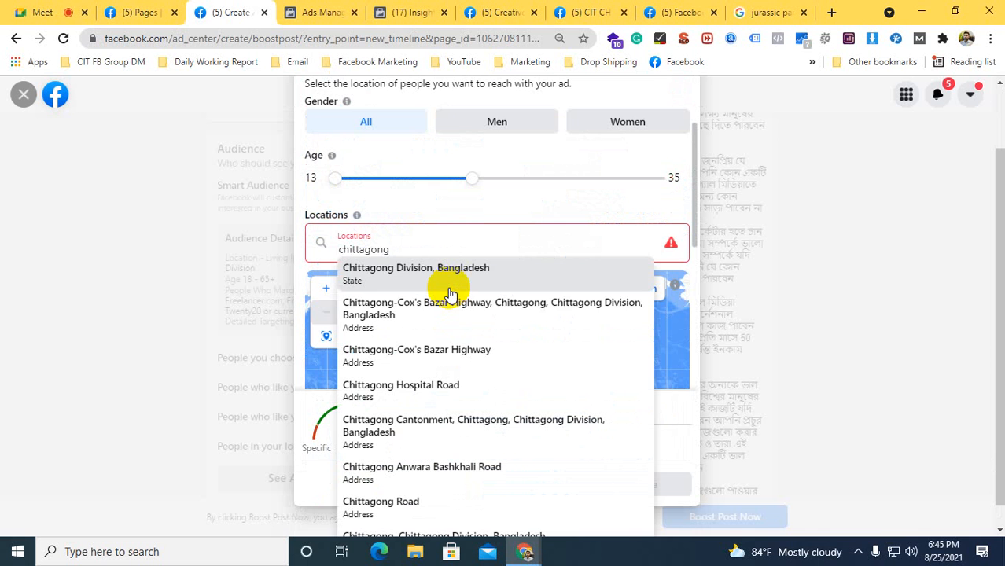
click(364, 272)
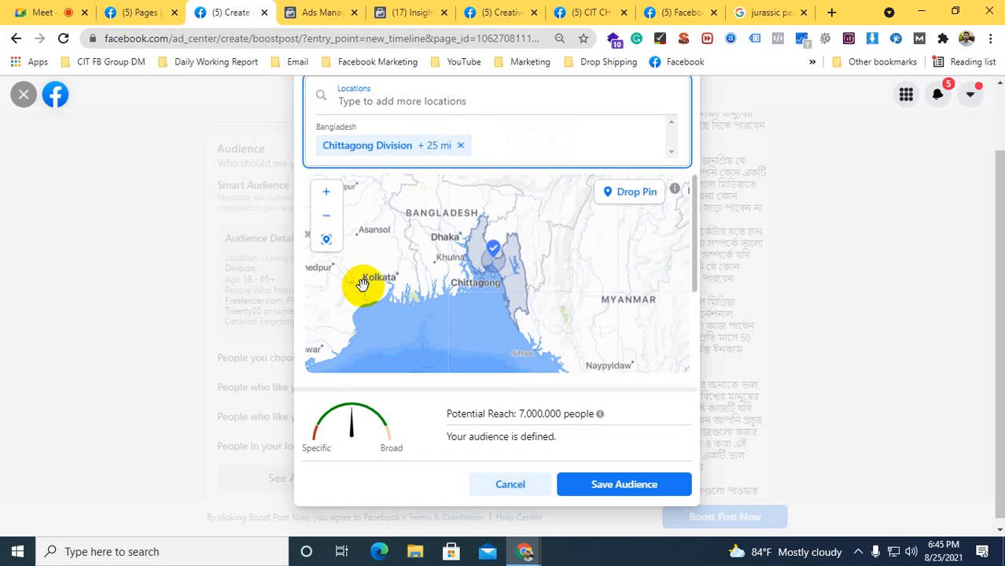
Add the place Bogura - বগুড়া to the audience locations and set its radius to 17 mi
scroll(316, 390, up, 1)
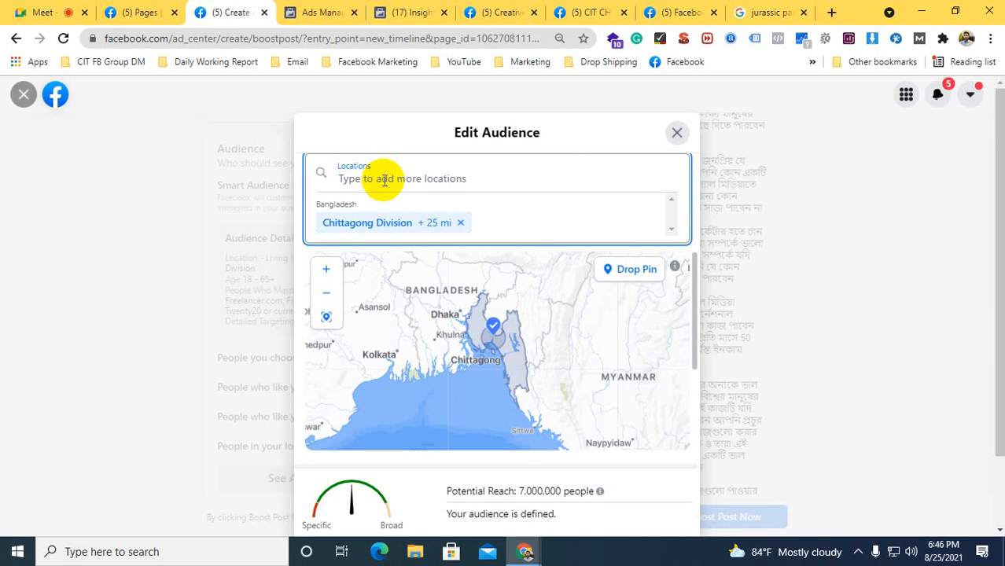
scroll(381, 177, down, 1)
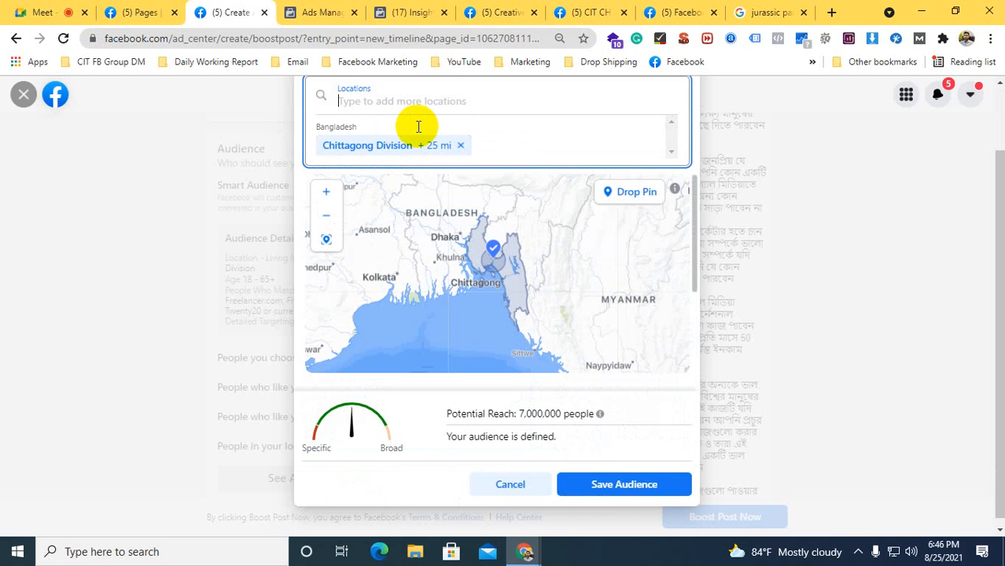
text(bogur)
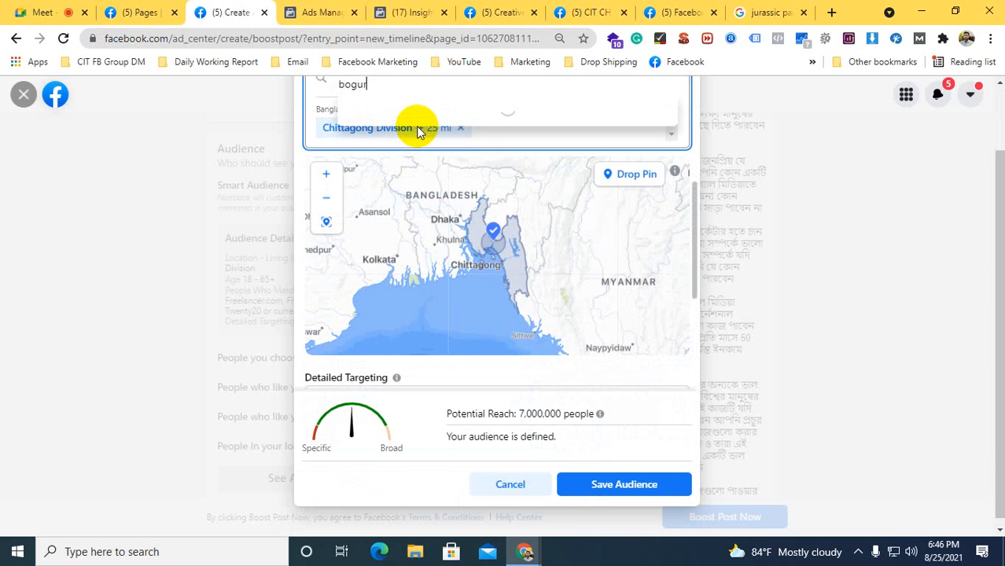
text(a)
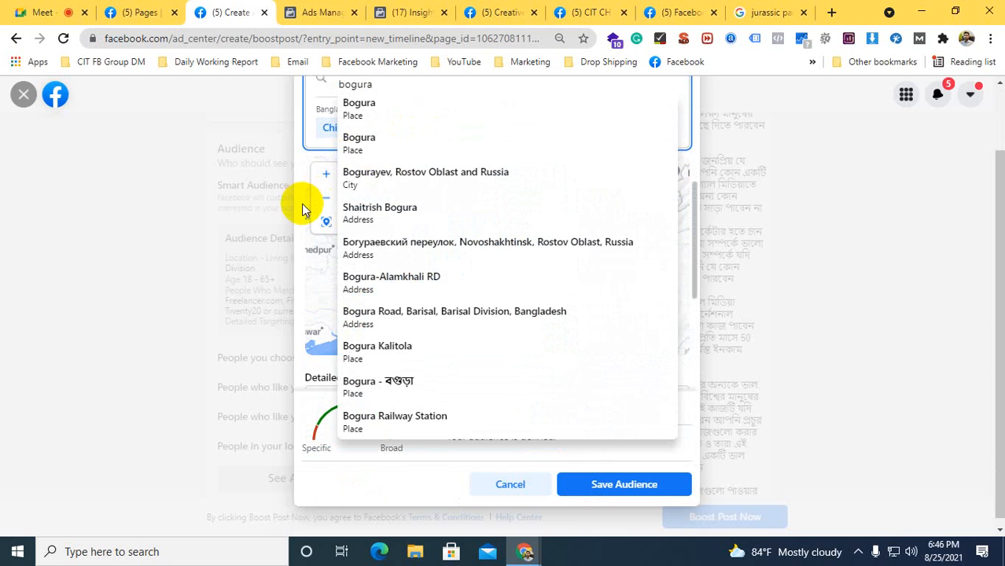
scroll(305, 211, up, 2)
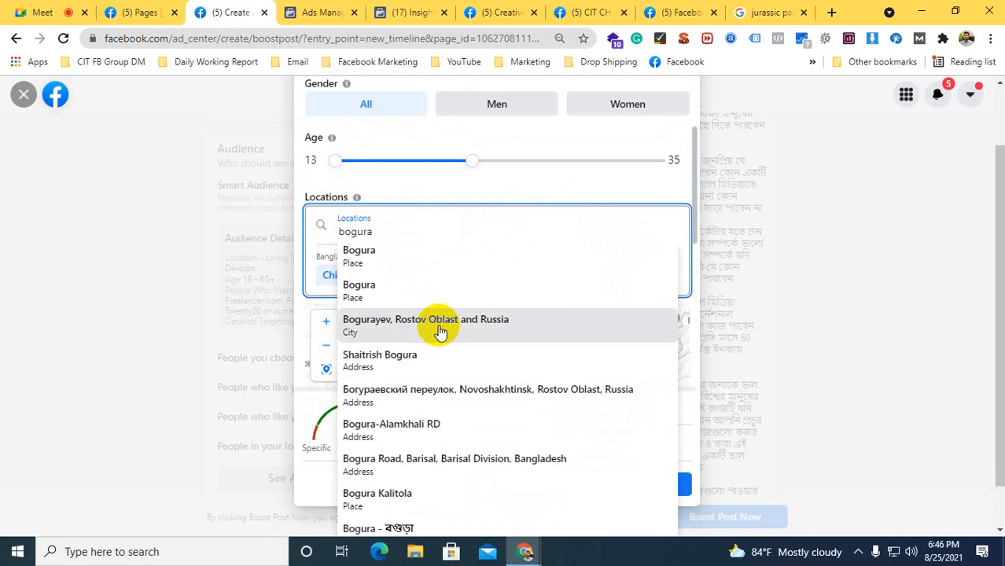
scroll(444, 330, down, 1)
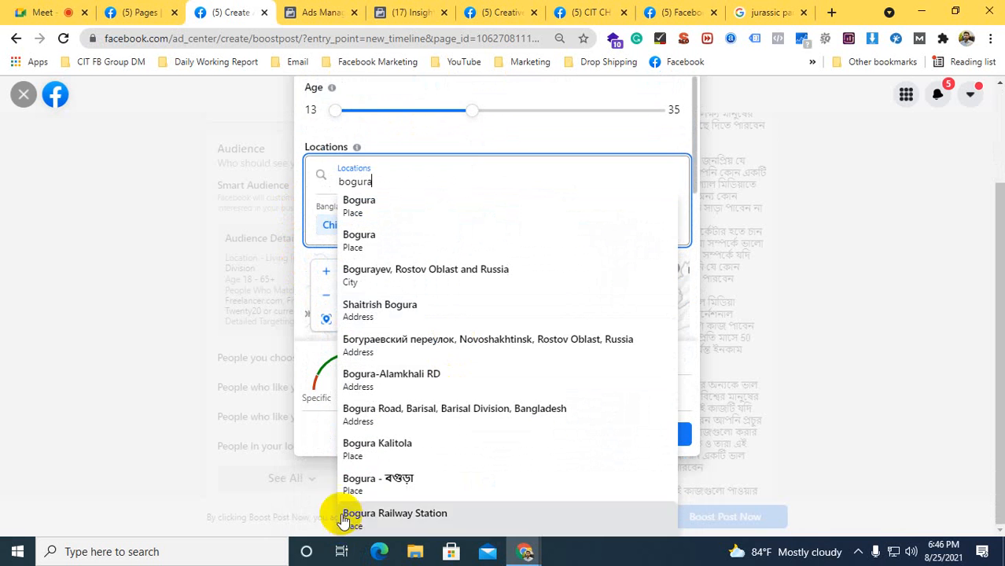
click(343, 487)
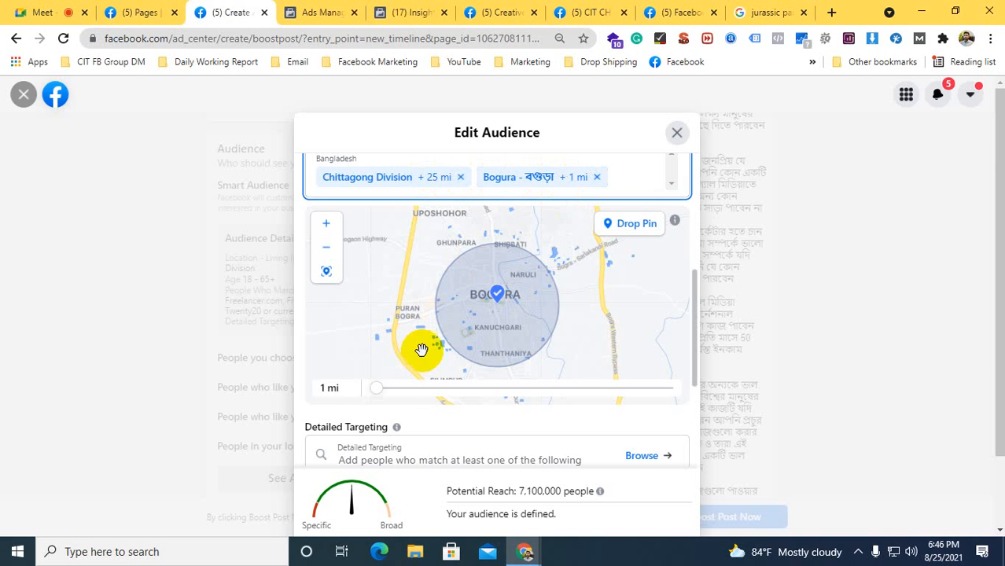
click(377, 389)
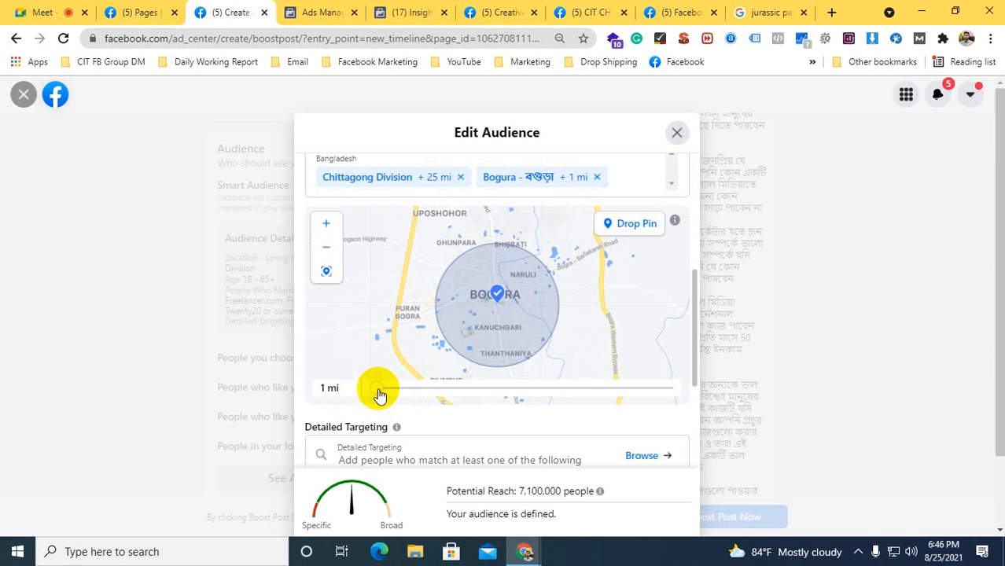
drag(379, 393, 467, 391)
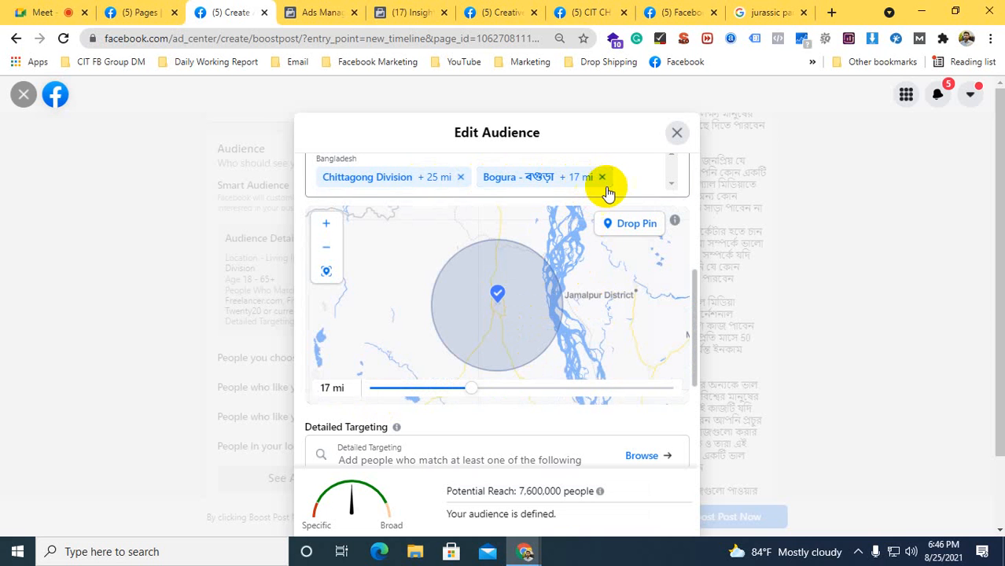
Remove the Bogura location from the audience, go over the detailed targeting interests and save the audience
click(604, 180)
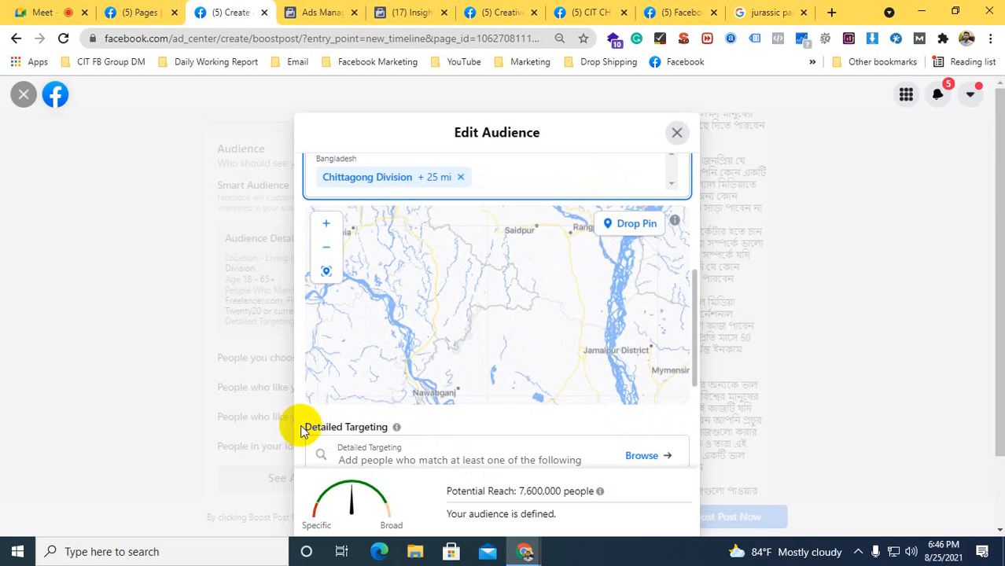
scroll(299, 428, down, 1)
scroll(299, 430, down, 1)
scroll(298, 431, down, 1)
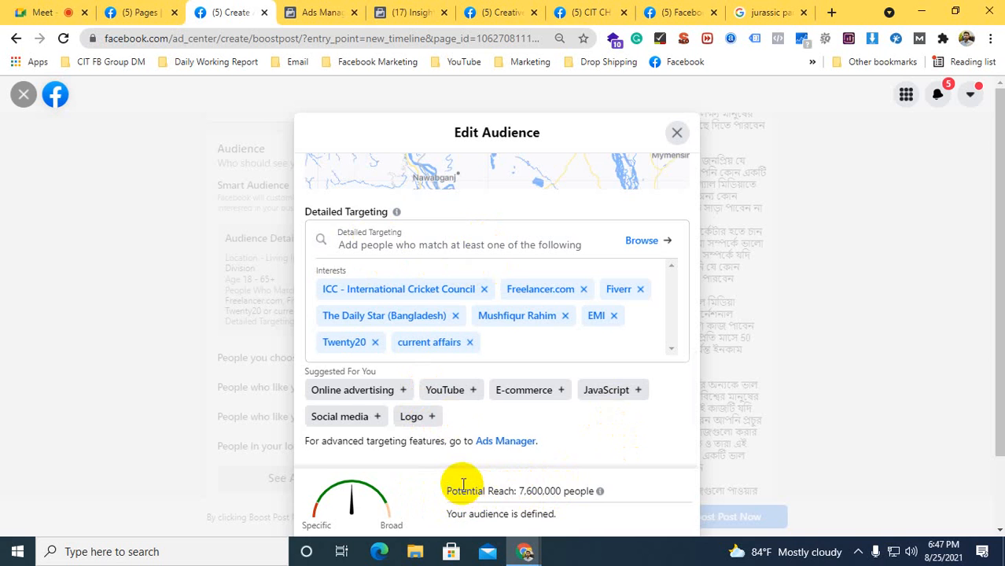
scroll(463, 487, down, 2)
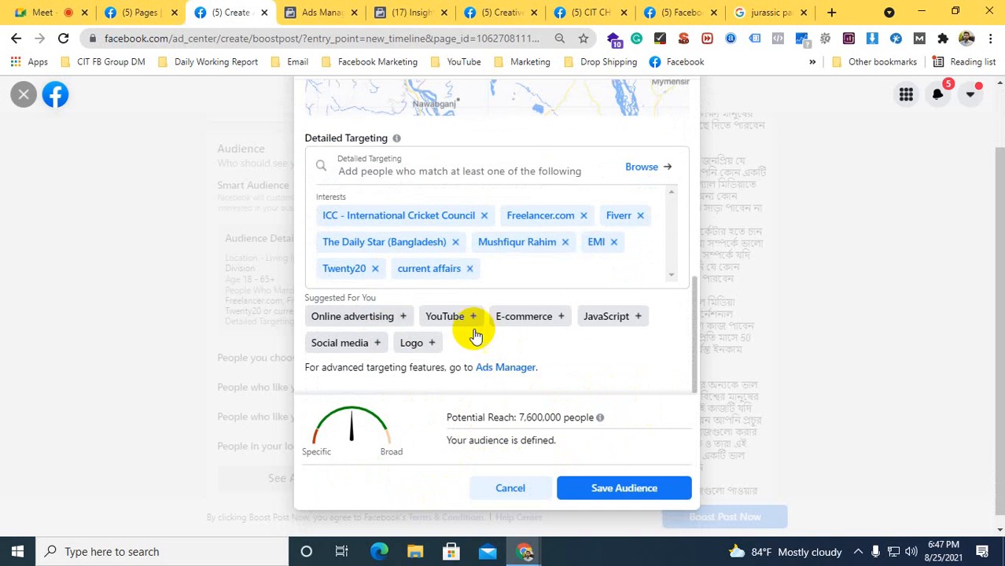
click(597, 492)
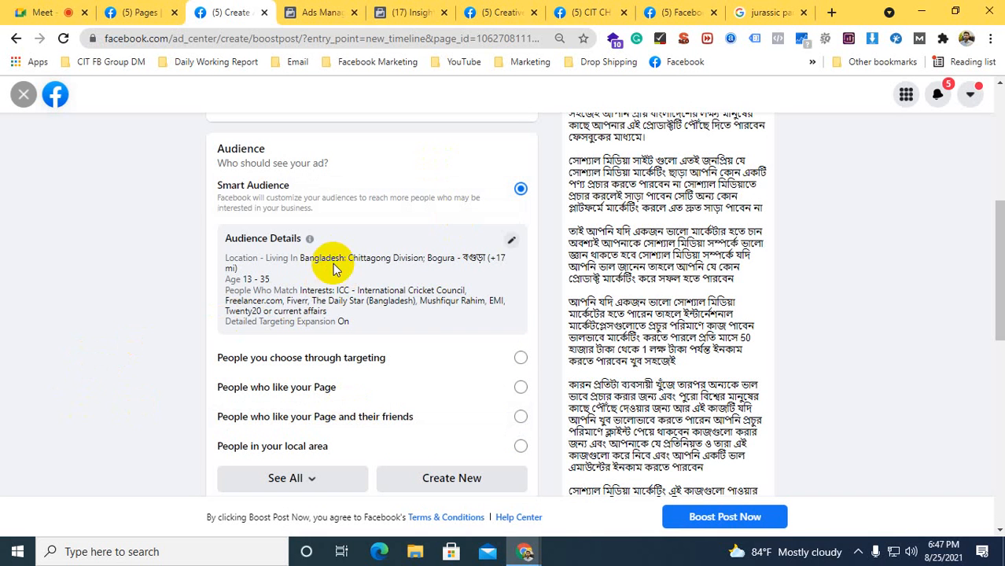
Set the boost's duration to 5 days, with Aug 30, 2021 as the end date
scroll(139, 325, down, 1)
scroll(139, 323, down, 4)
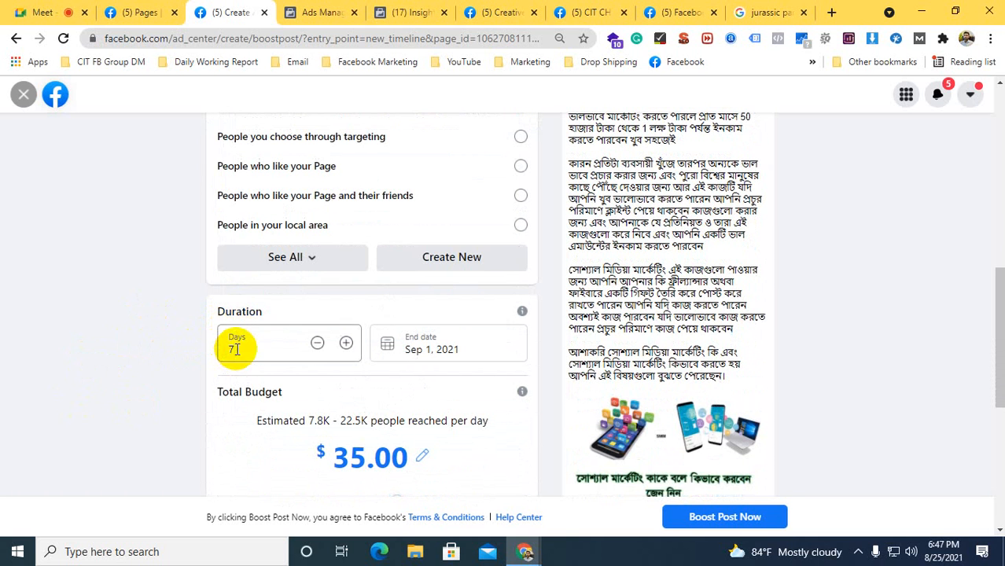
double_click(229, 347)
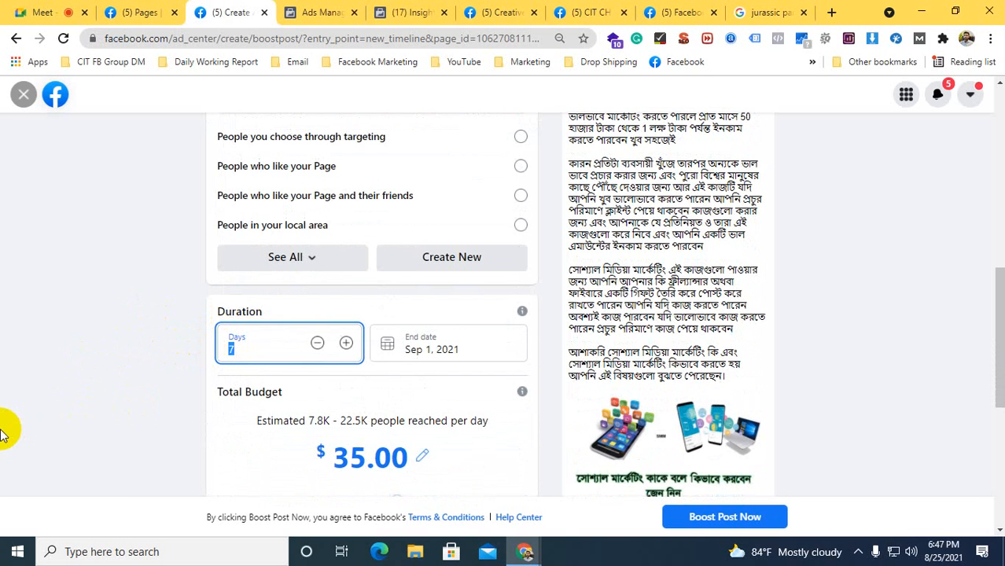
text(5)
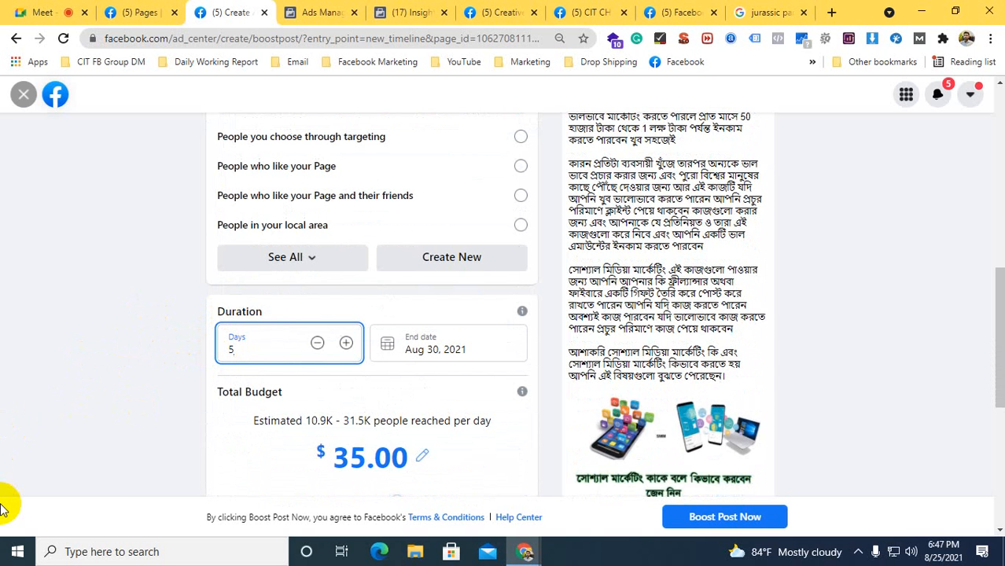
scroll(4, 507, down, 1)
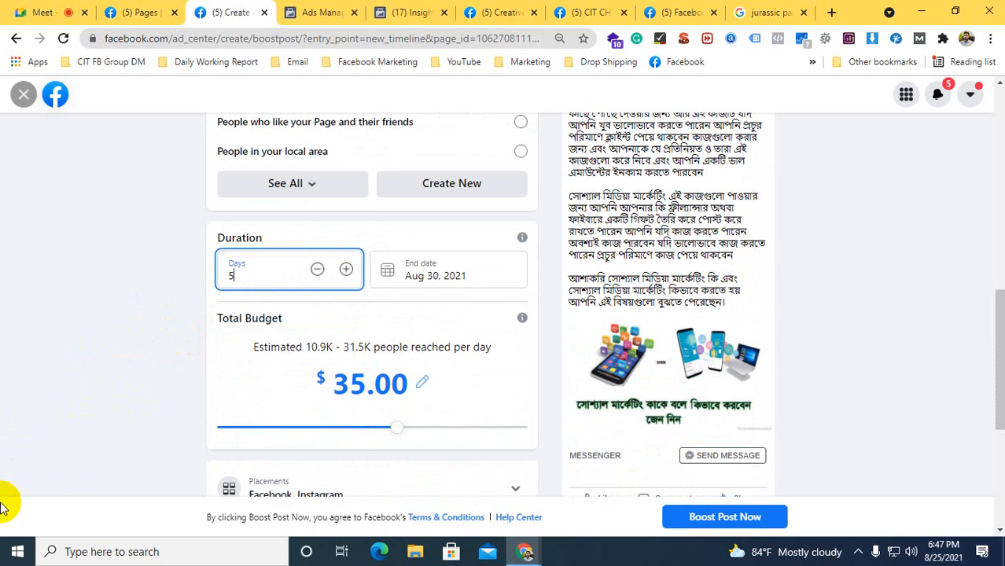
click(386, 268)
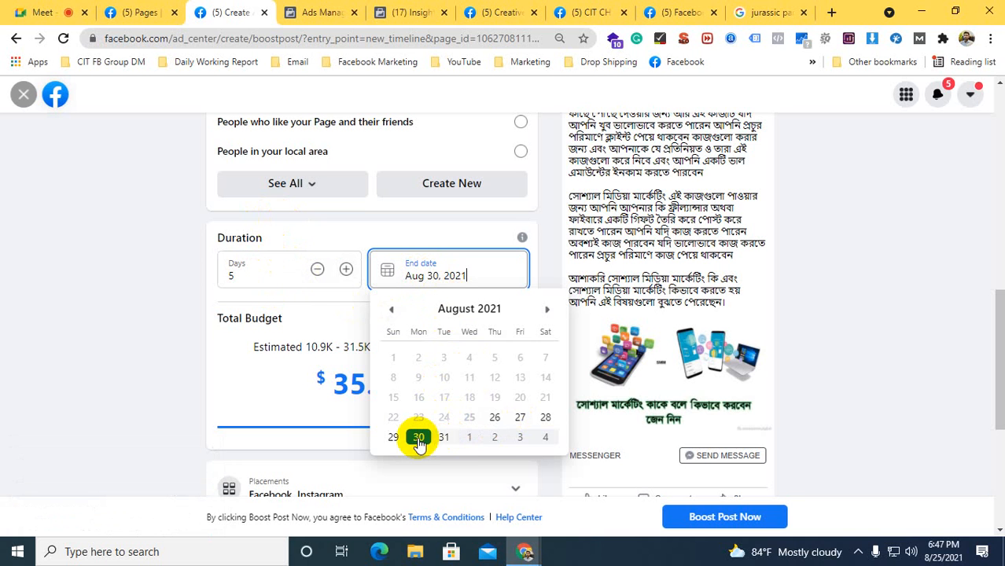
click(418, 438)
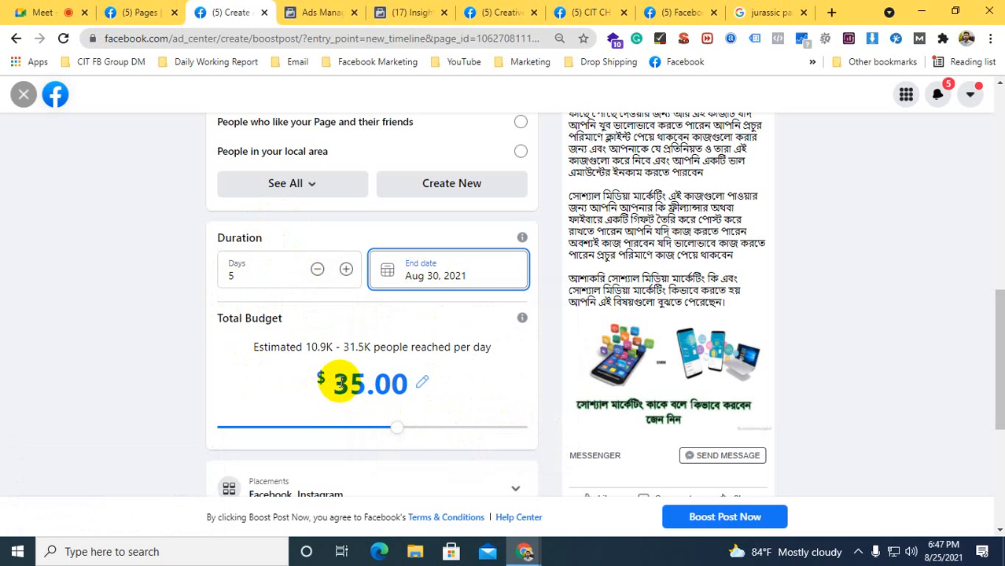
Set the boost's total budget to $25
click(331, 384)
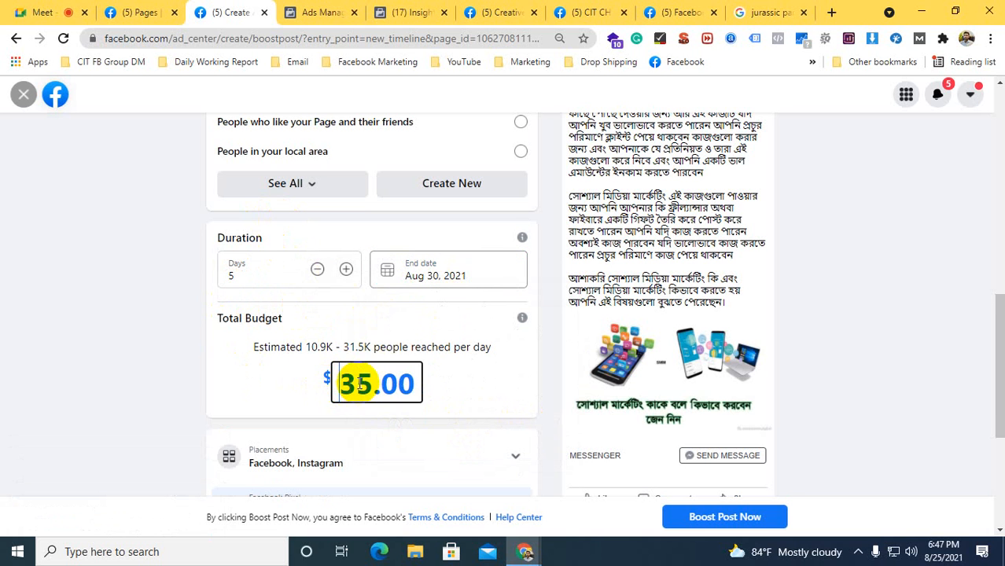
drag(331, 384, 431, 385)
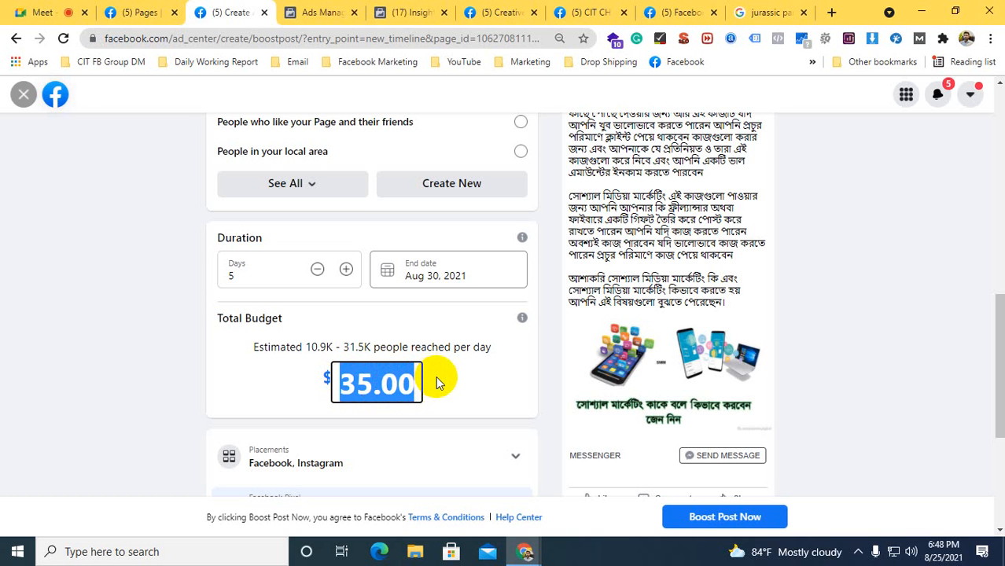
text(25)
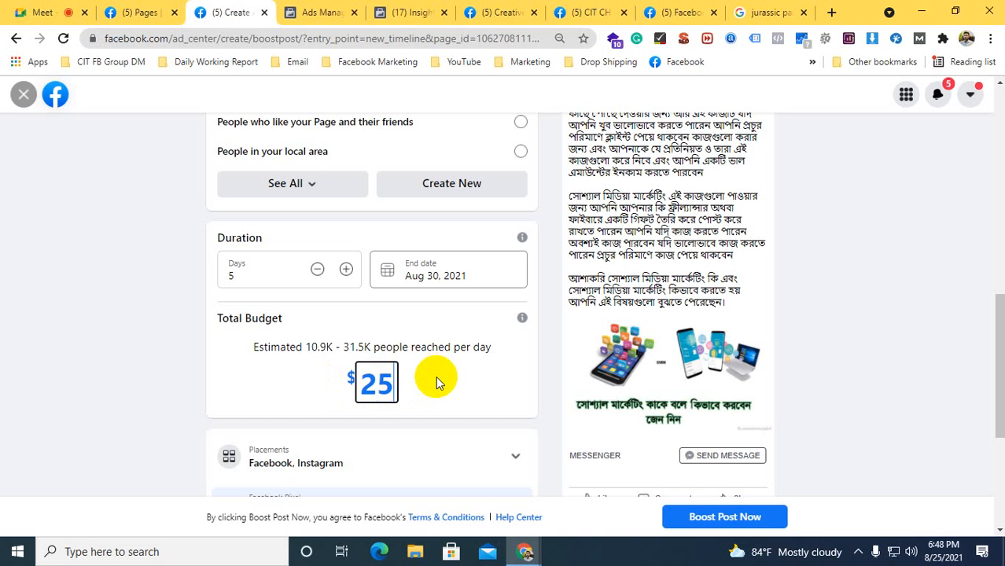
click(93, 388)
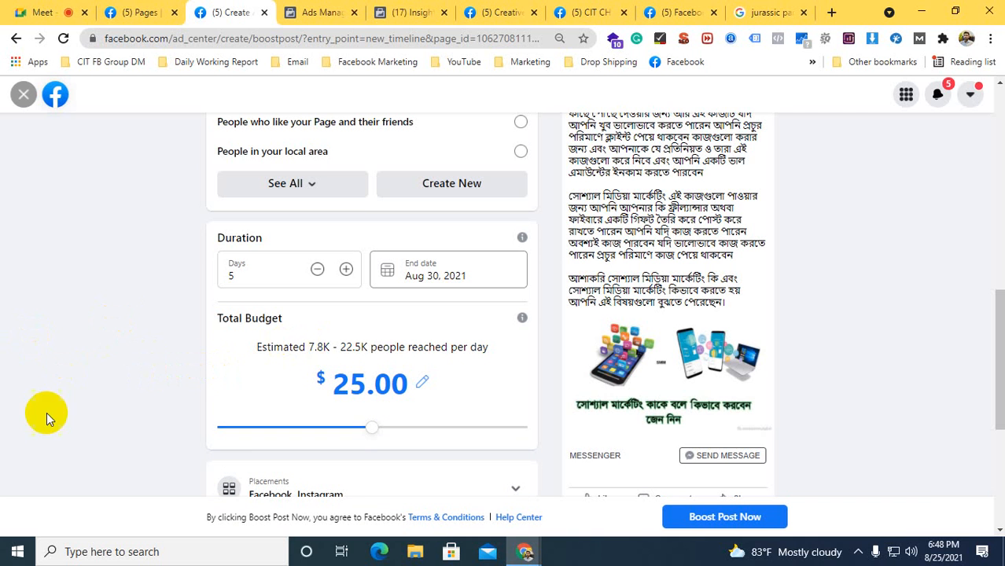
click(370, 381)
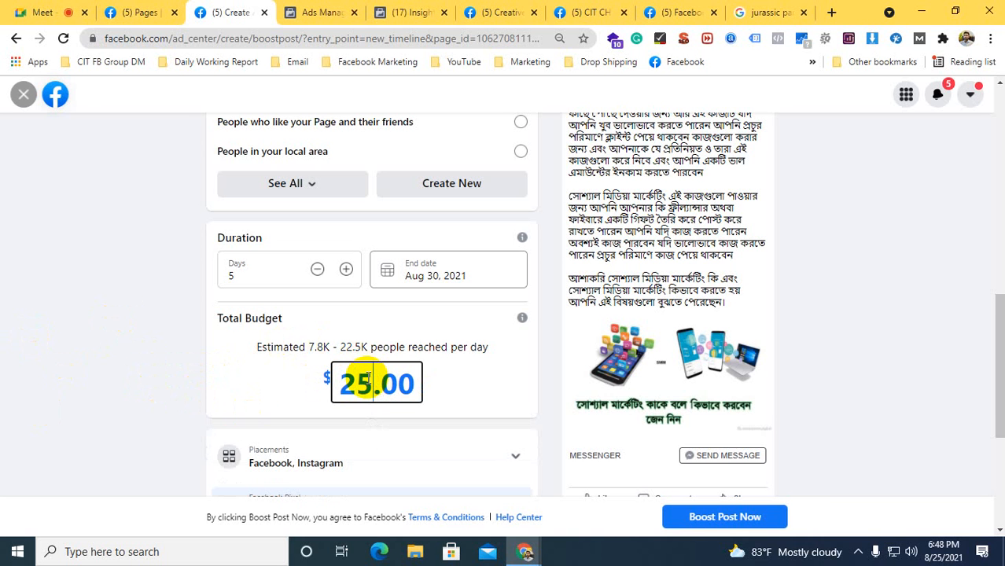
Switch to the Google Meet call, admit the person asking to join, and return to the Facebook boost post page
click(24, 12)
click(657, 165)
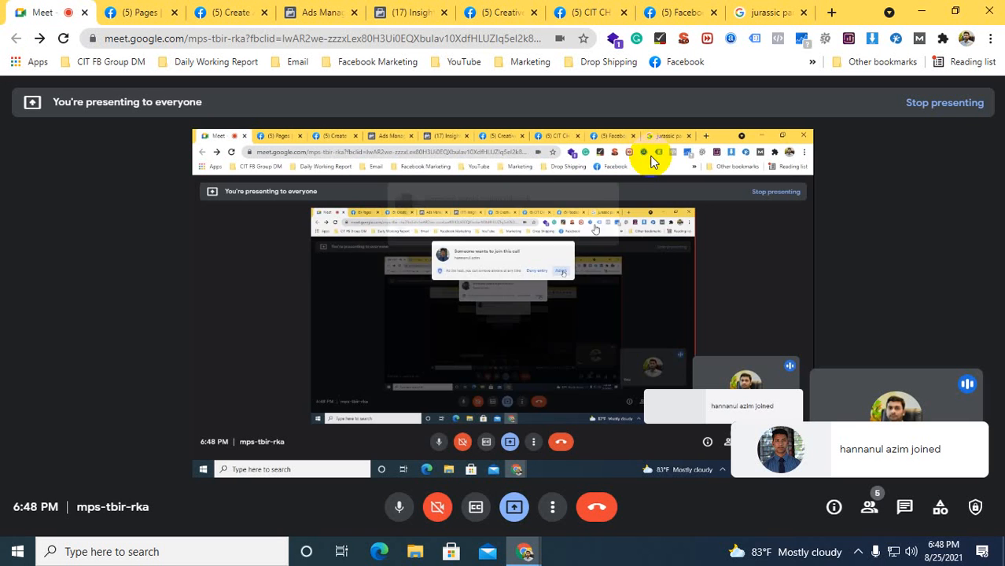
click(412, 12)
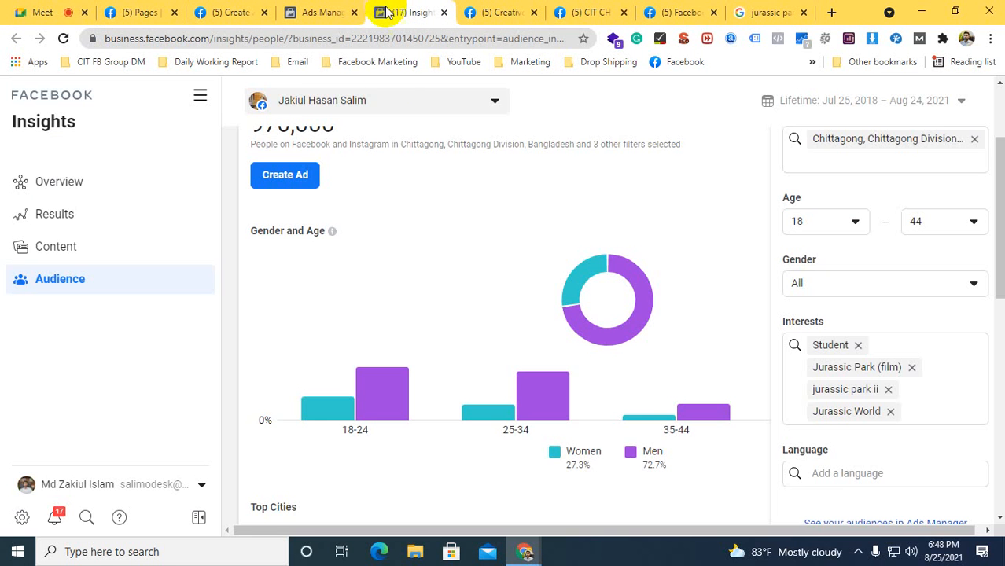
click(296, 11)
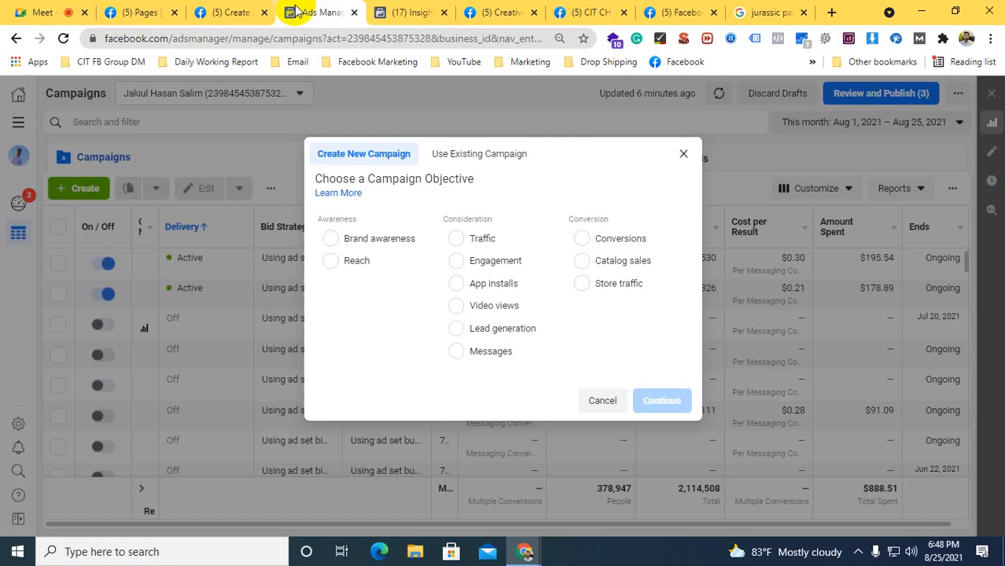
click(231, 12)
Try a total budget of $4 for the 5-day boost
click(349, 384)
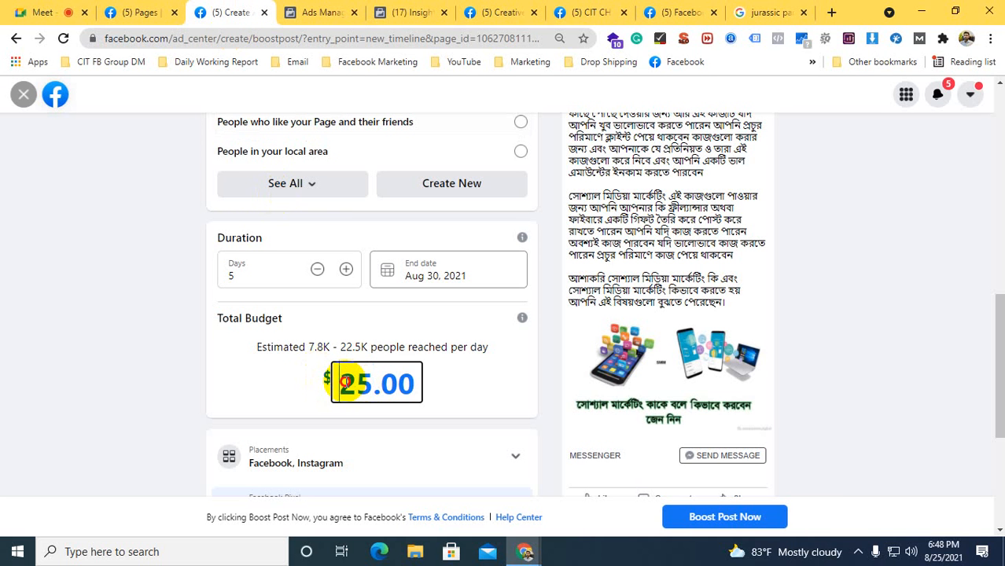
drag(346, 383, 411, 383)
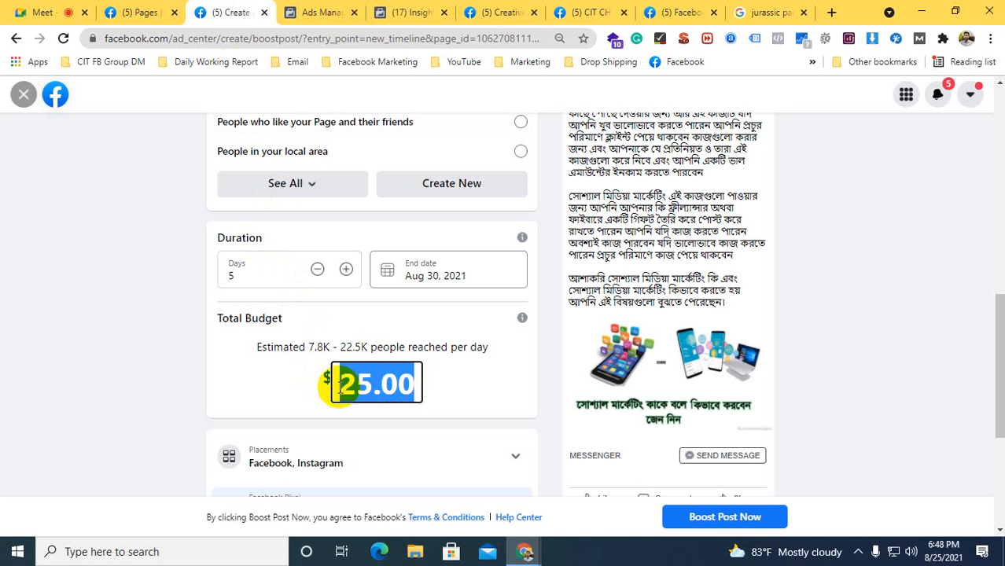
text(4)
click(171, 349)
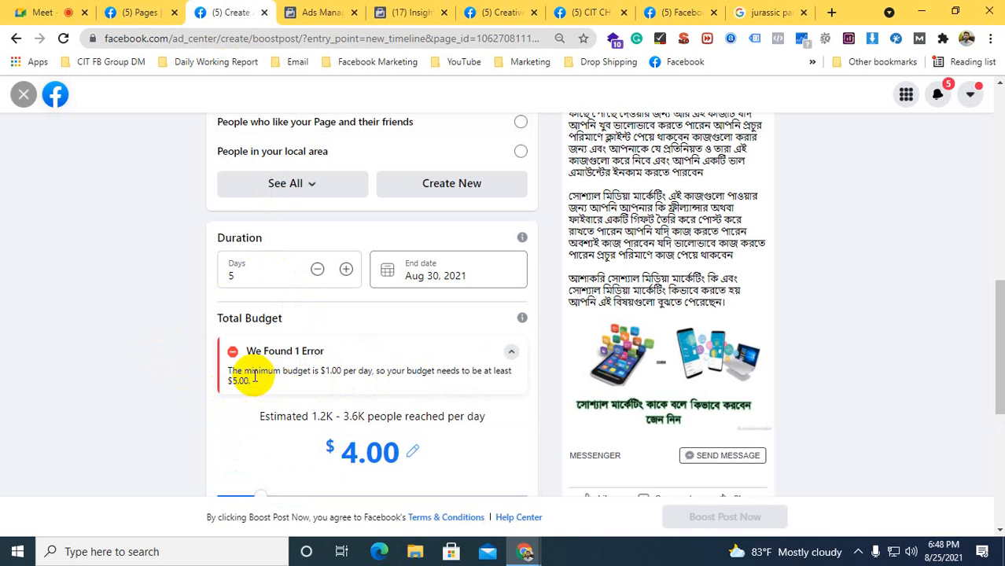
Set the boost's total budget to $5
click(350, 446)
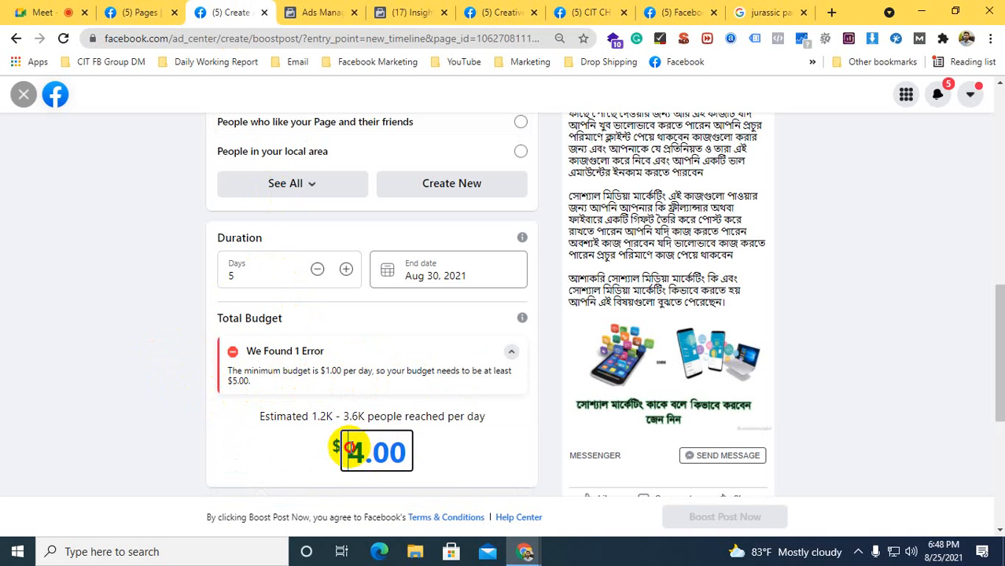
drag(344, 449, 365, 466)
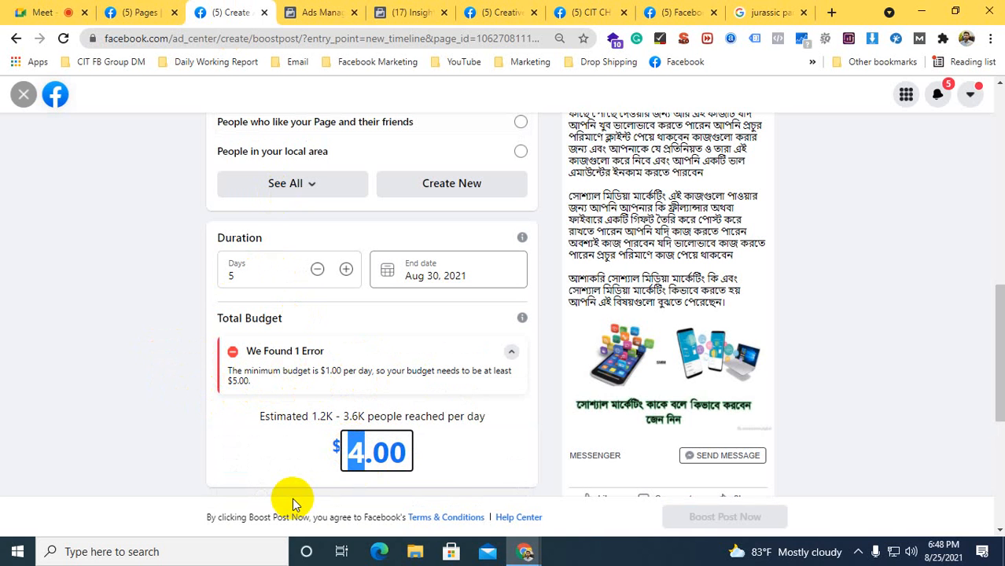
text(5)
click(142, 448)
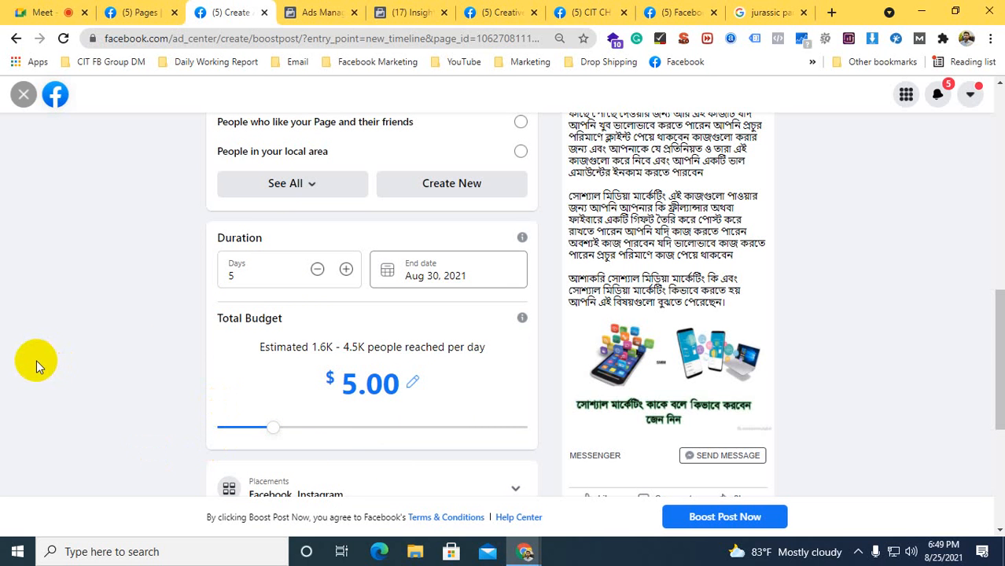
Expand the boost's placements to examine the Facebook, Instagram and Messenger options, and collapse them again
scroll(27, 407, down, 2)
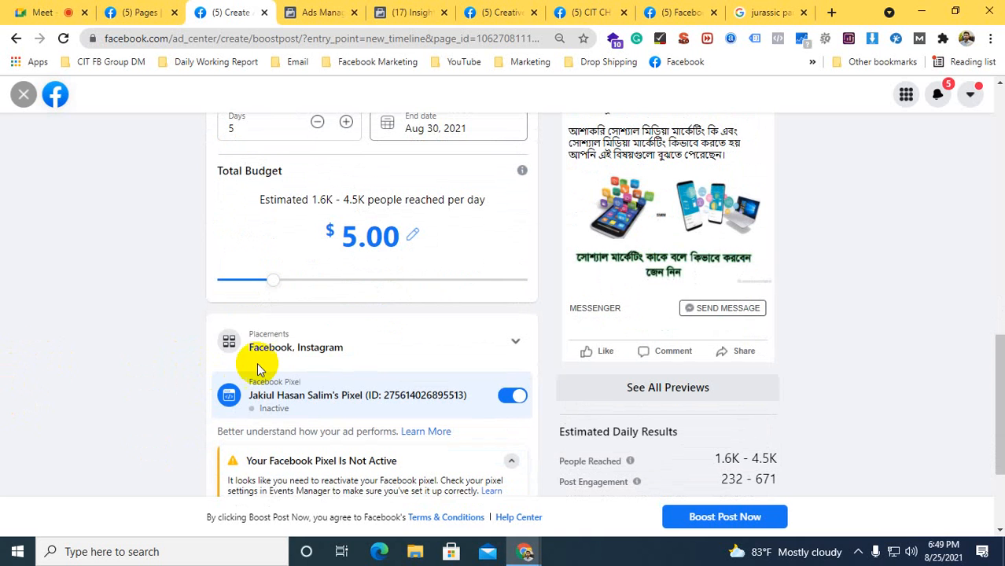
click(310, 350)
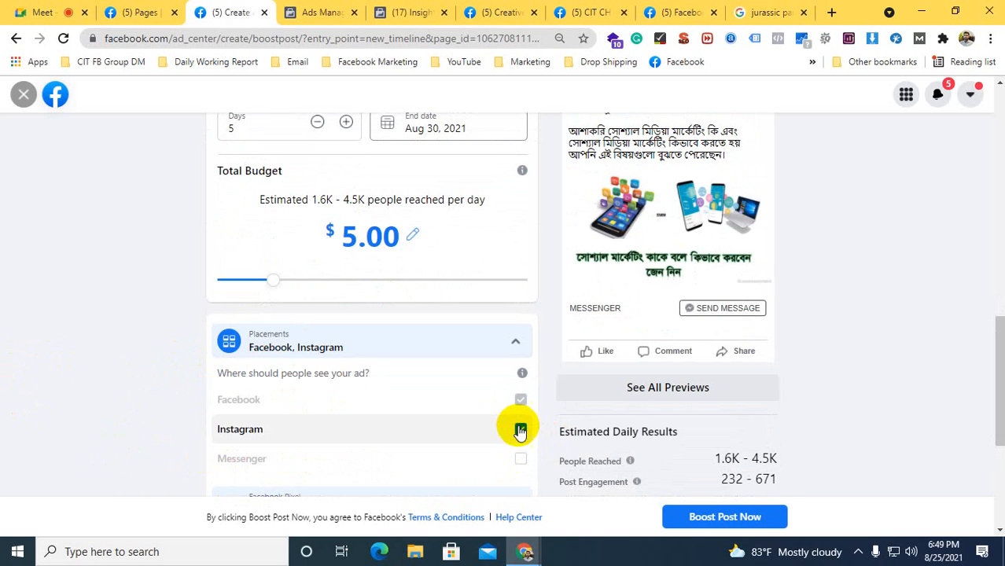
scroll(310, 422, down, 1)
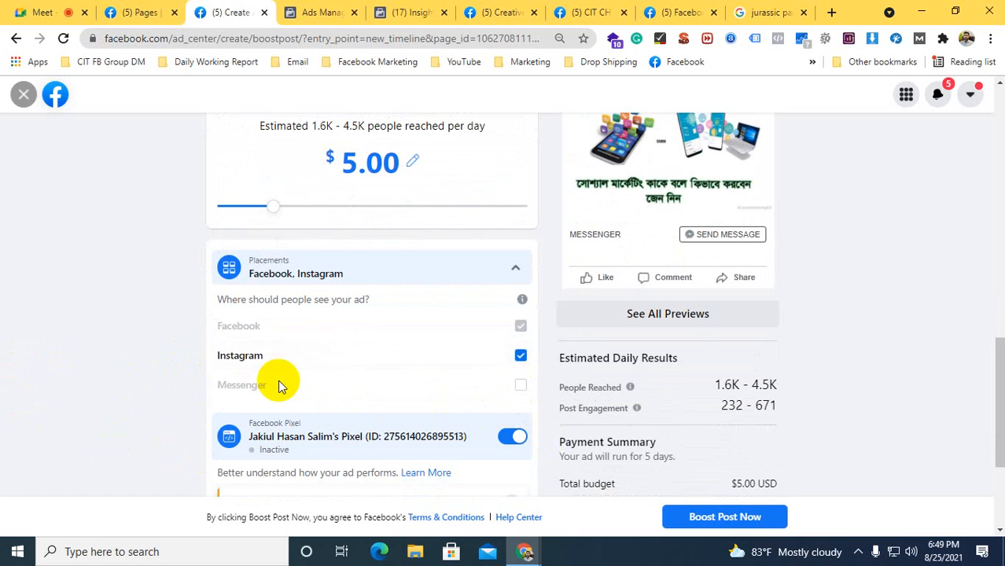
click(298, 272)
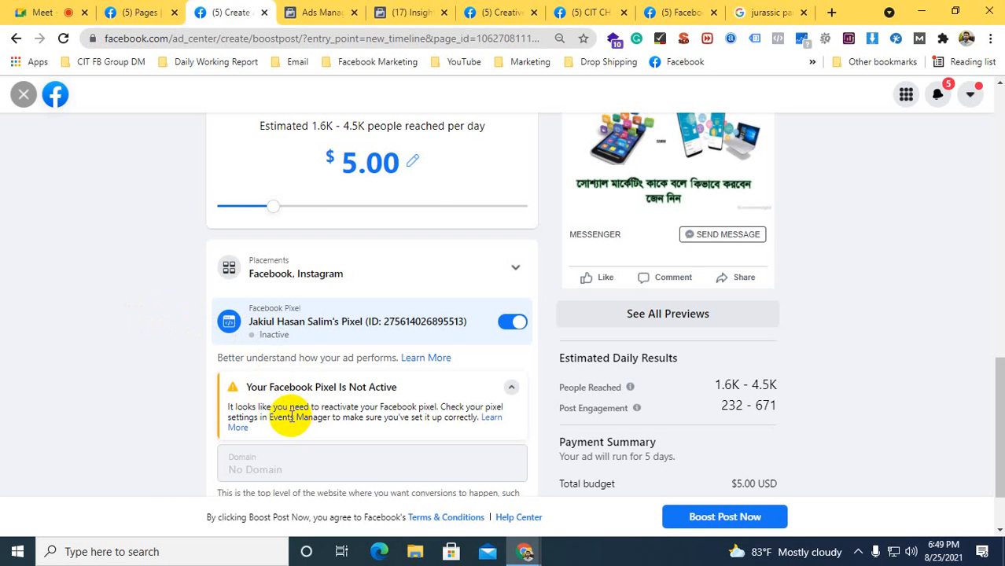
Examine the boost's Facebook Pixel section and expand the payment method to view the account used
scroll(98, 377, down, 1)
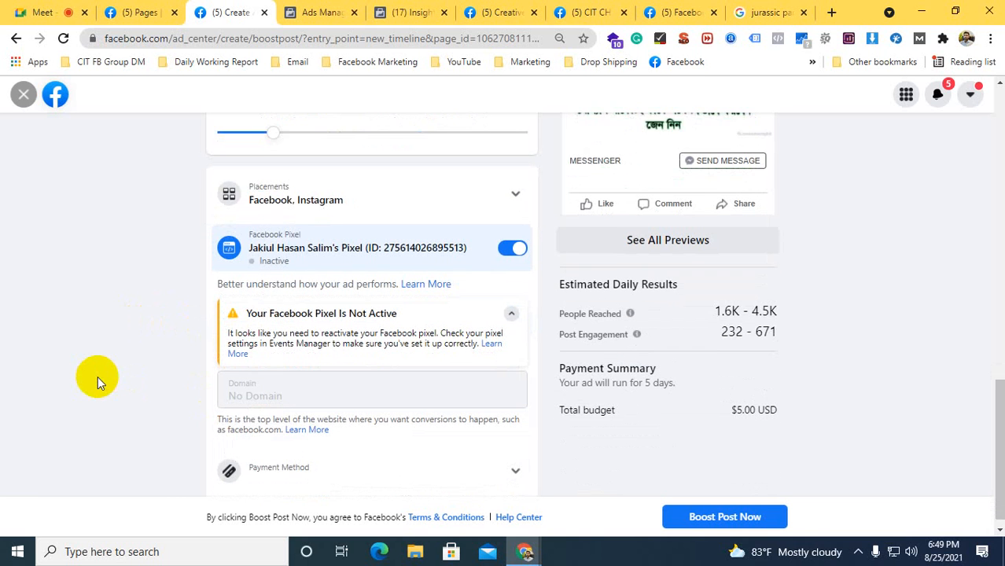
scroll(97, 377, down, 1)
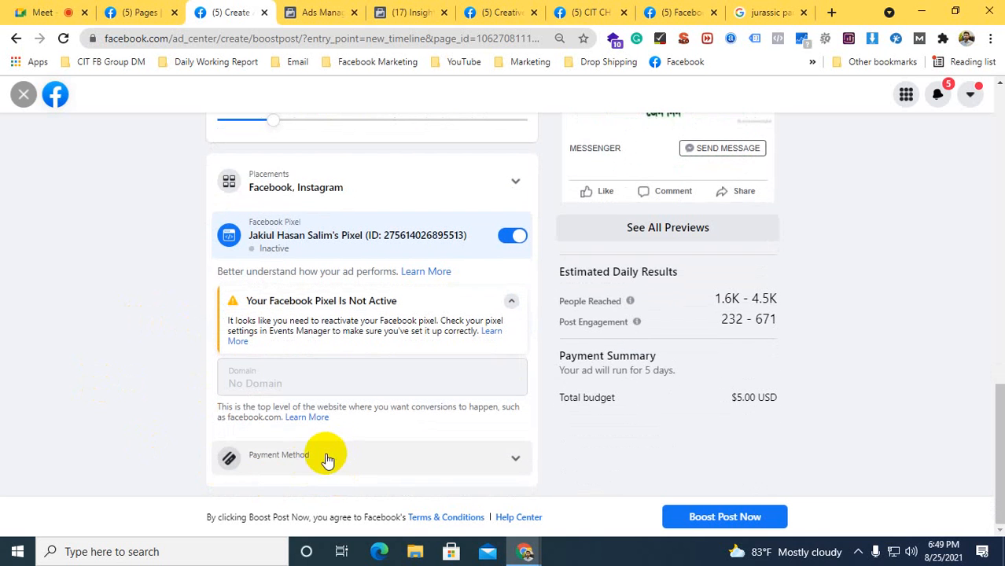
click(510, 305)
click(507, 338)
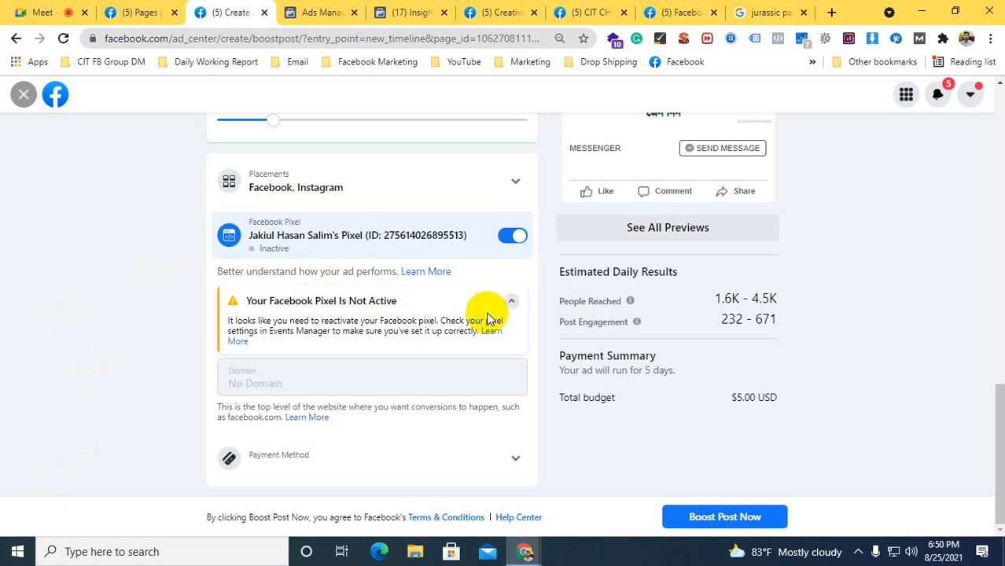
click(281, 458)
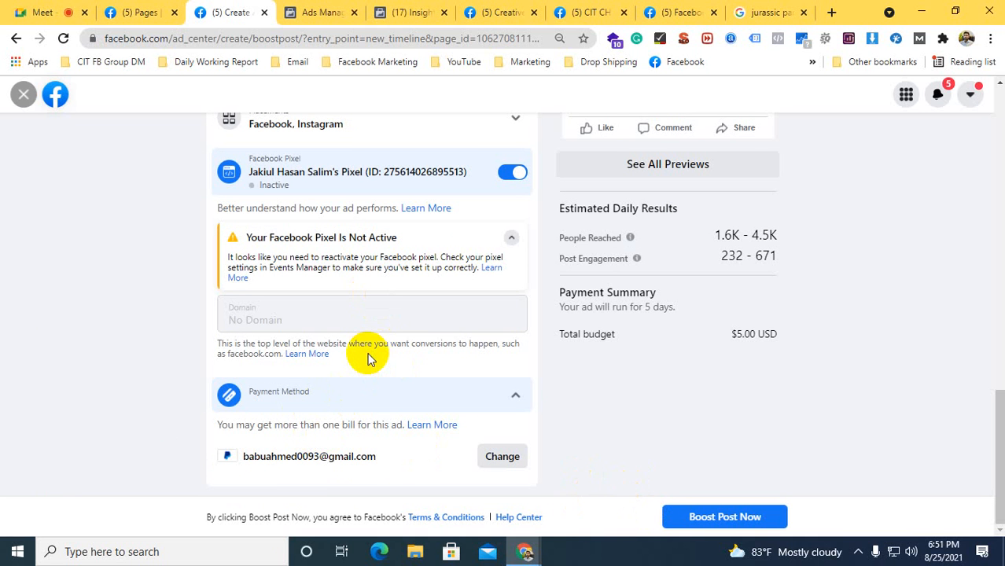
Review the whole boost setup, from the goal and ad preview to the estimated daily results and payment summary
scroll(367, 358, up, 5)
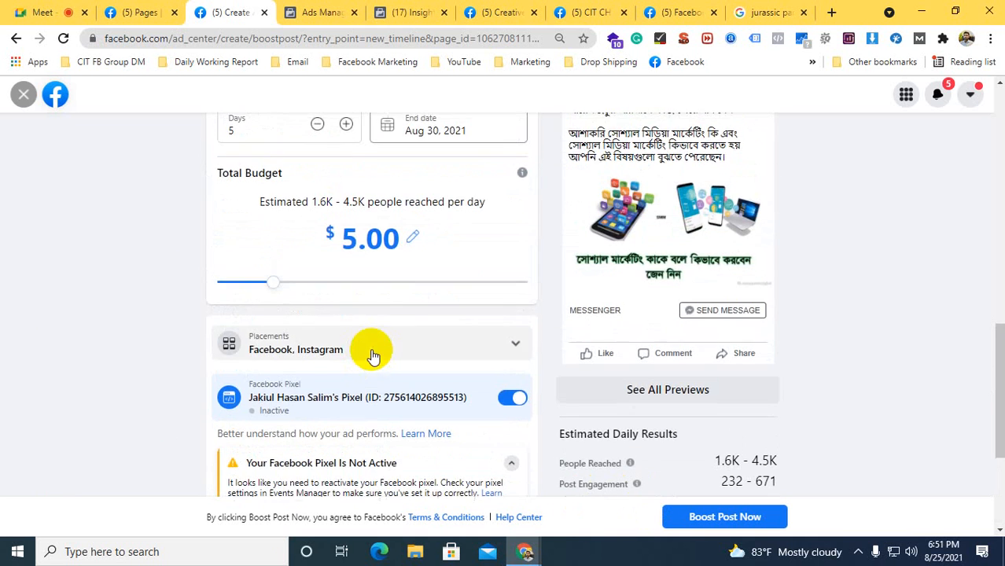
scroll(365, 355, up, 8)
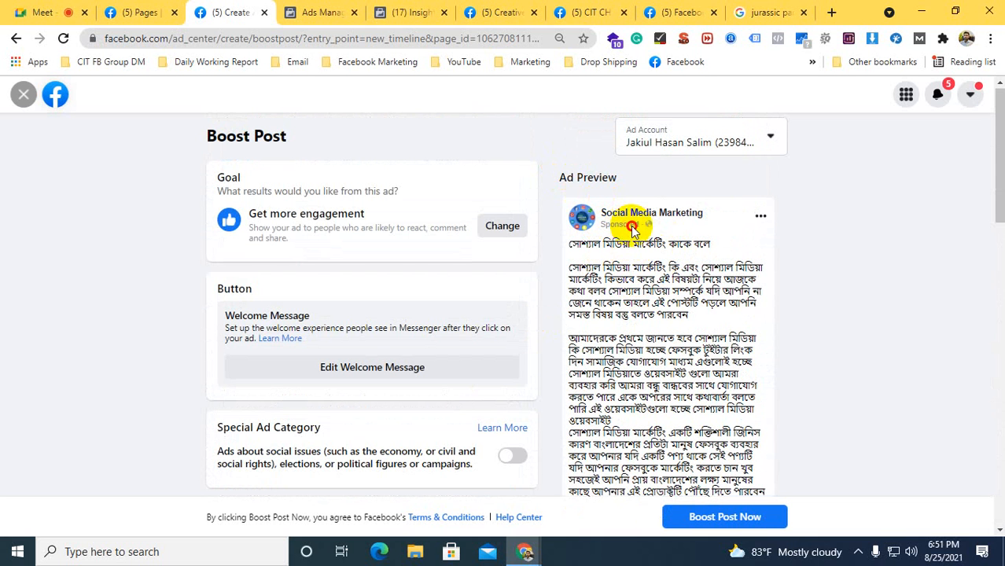
scroll(652, 226, down, 9)
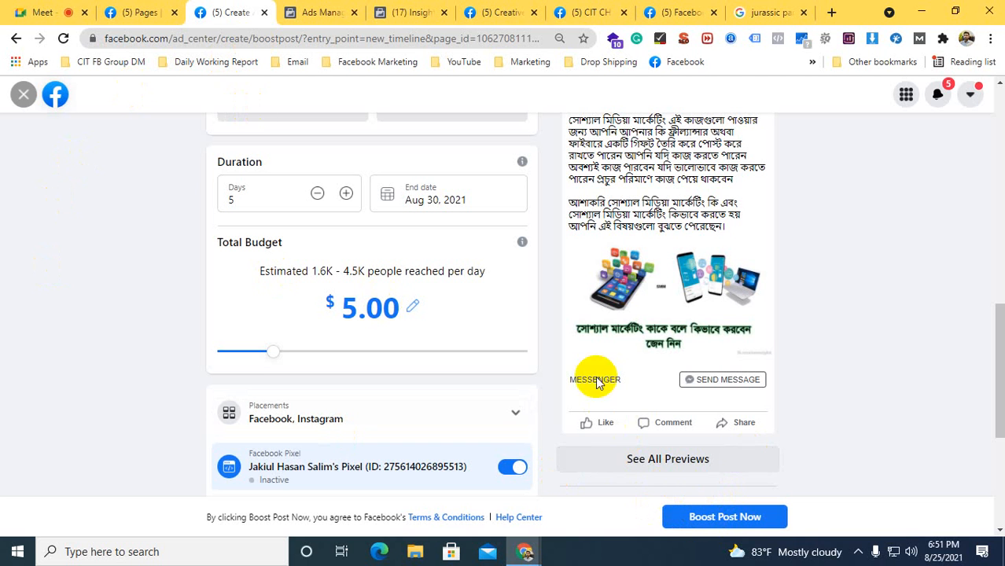
scroll(574, 390, down, 4)
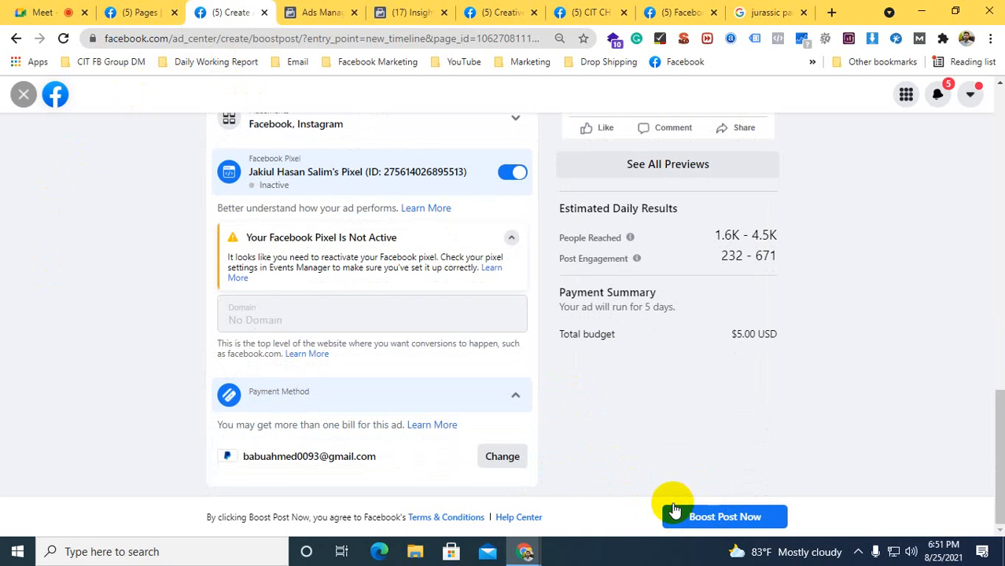
Switch to Ads Manager, cancel the new campaign dialog, and open the ad account's payment settings
click(308, 12)
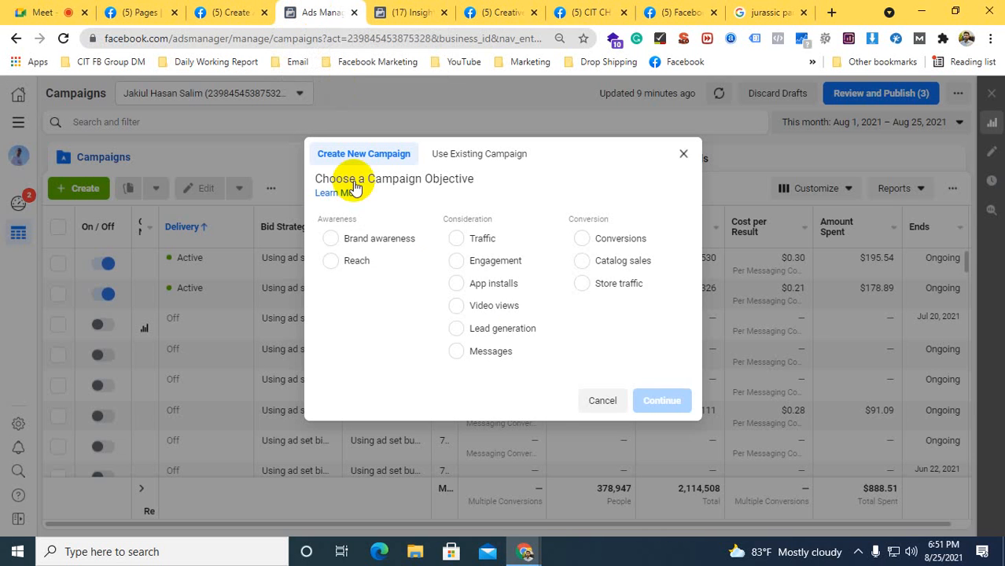
click(602, 400)
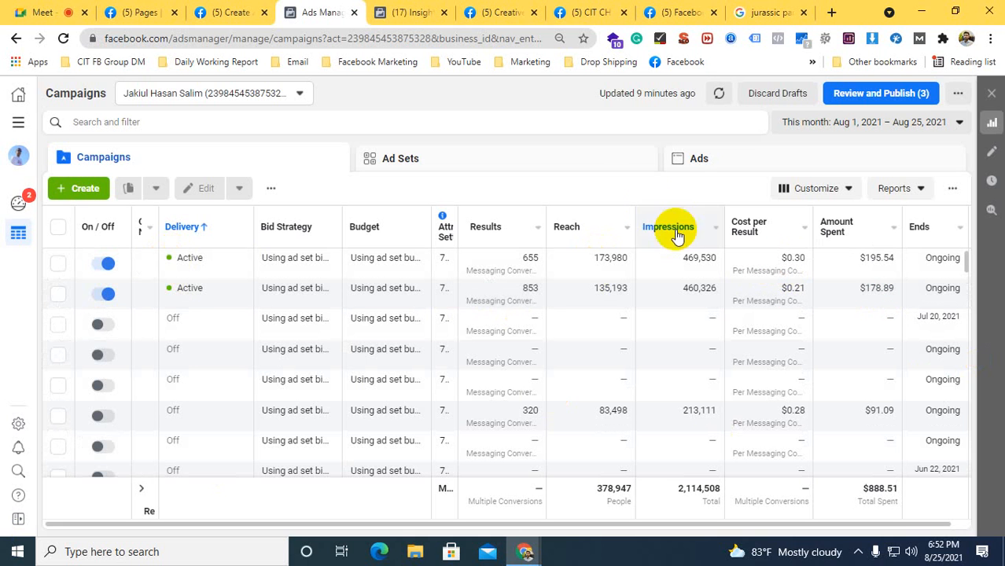
click(405, 11)
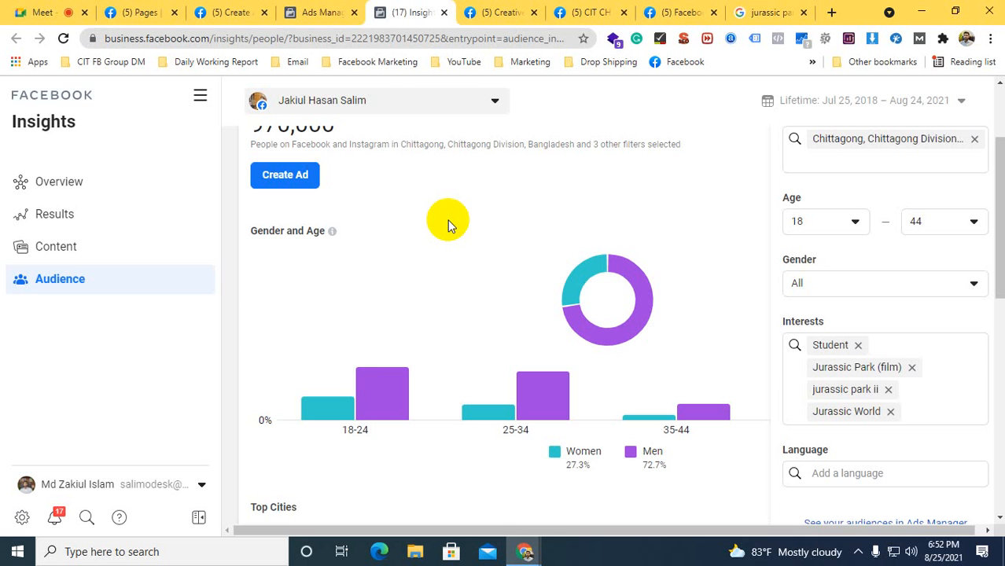
click(228, 12)
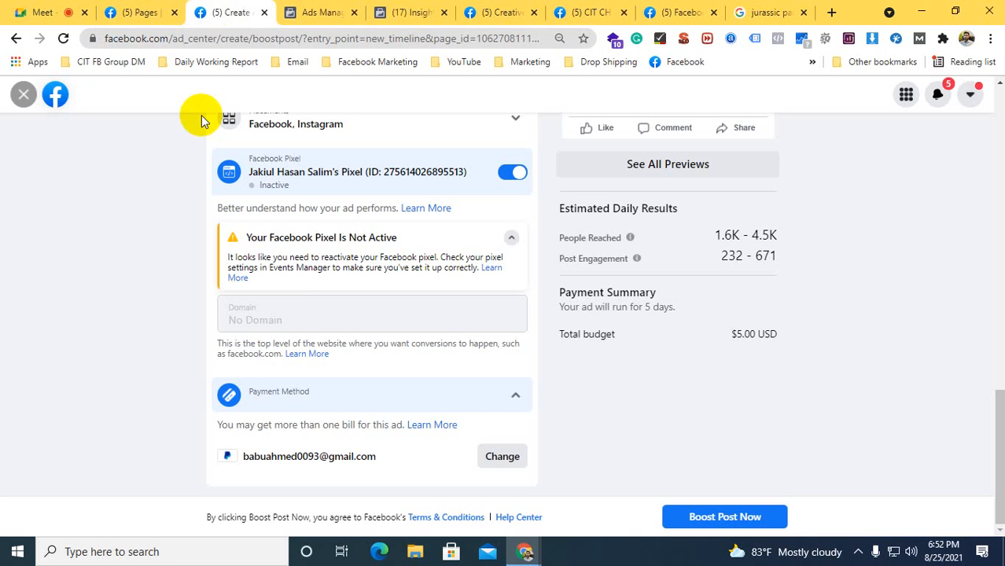
click(311, 12)
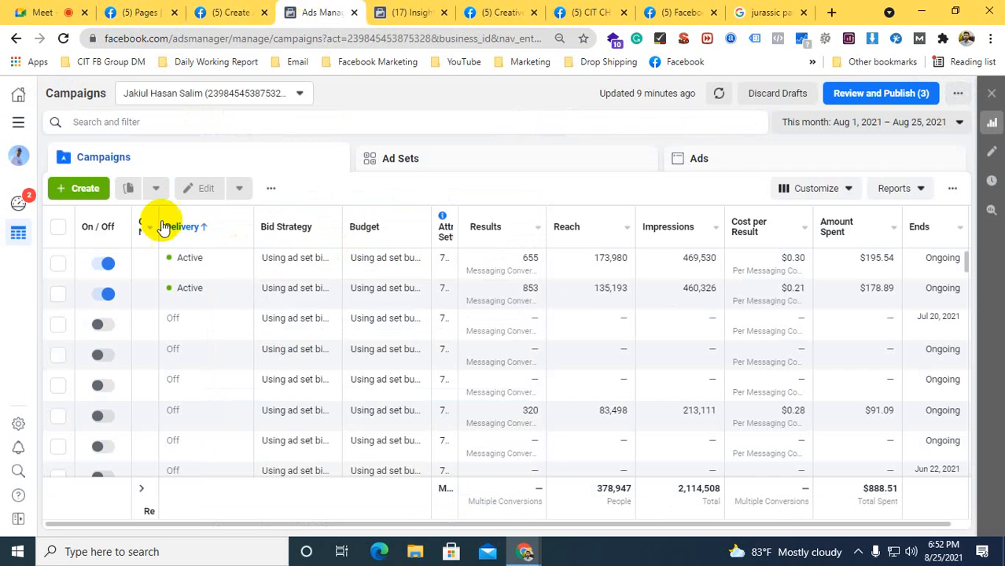
click(18, 425)
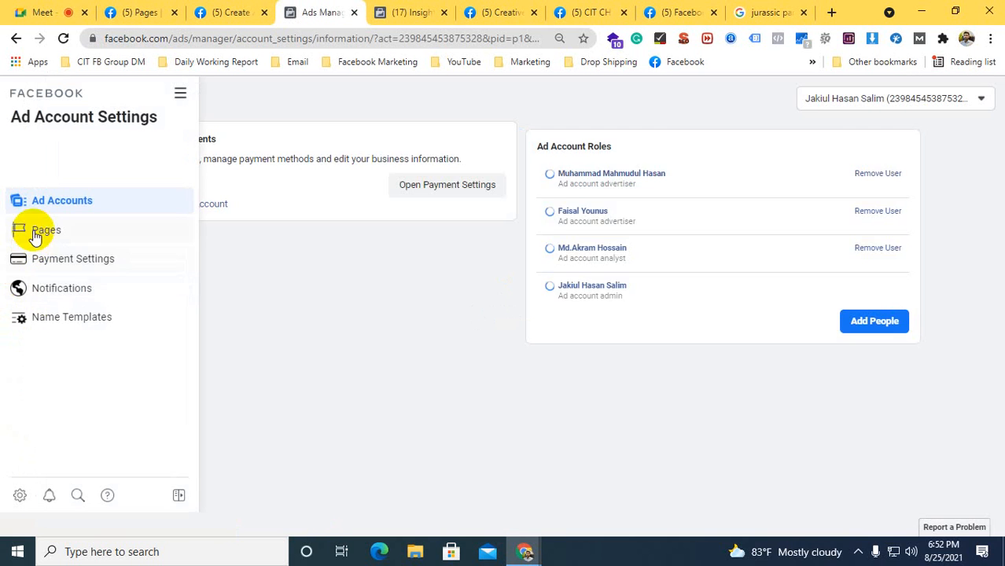
click(56, 258)
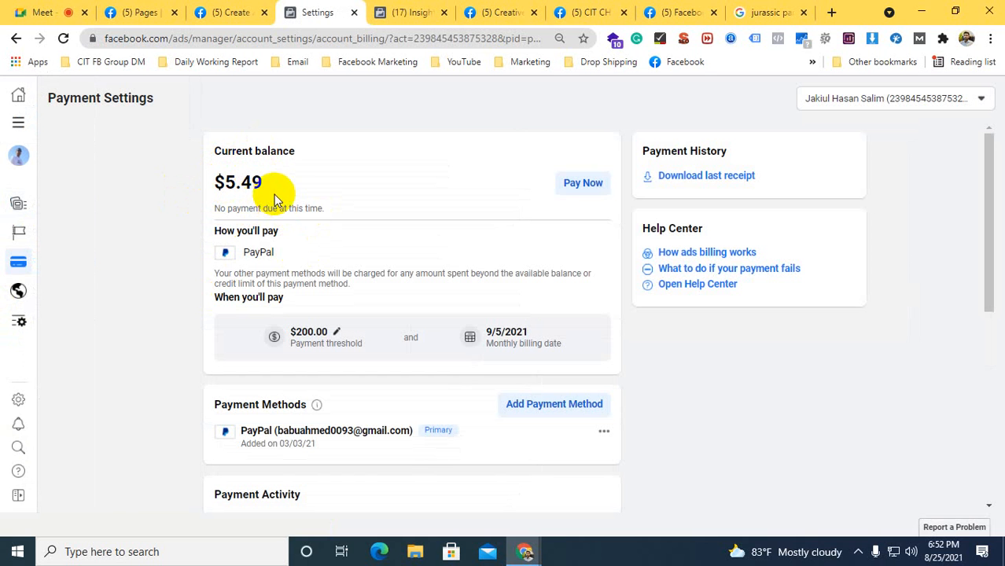
Examine the ad account's current balance, payment methods and the dates and amounts in its payment activity
drag(280, 179, 223, 173)
click(176, 200)
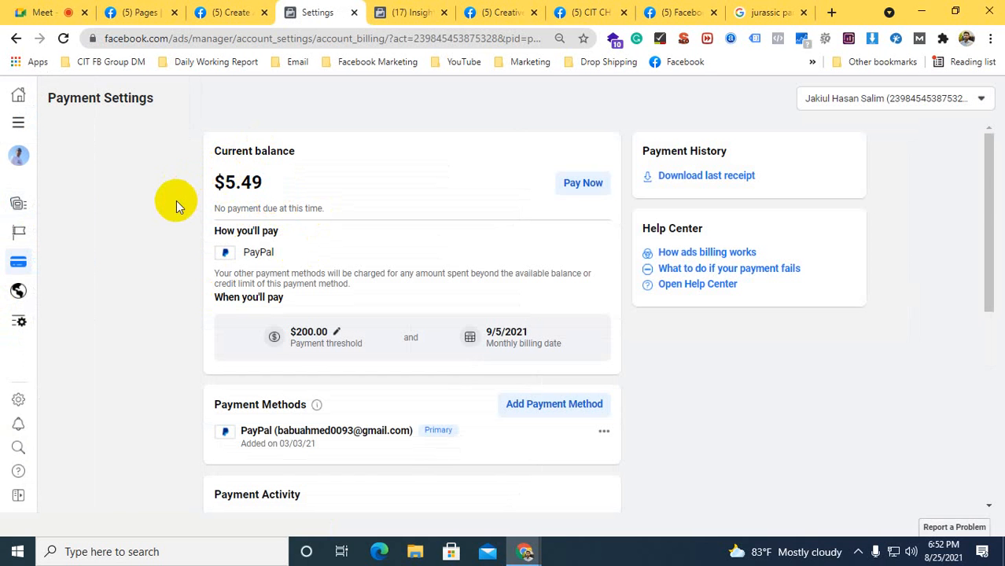
scroll(175, 206, down, 3)
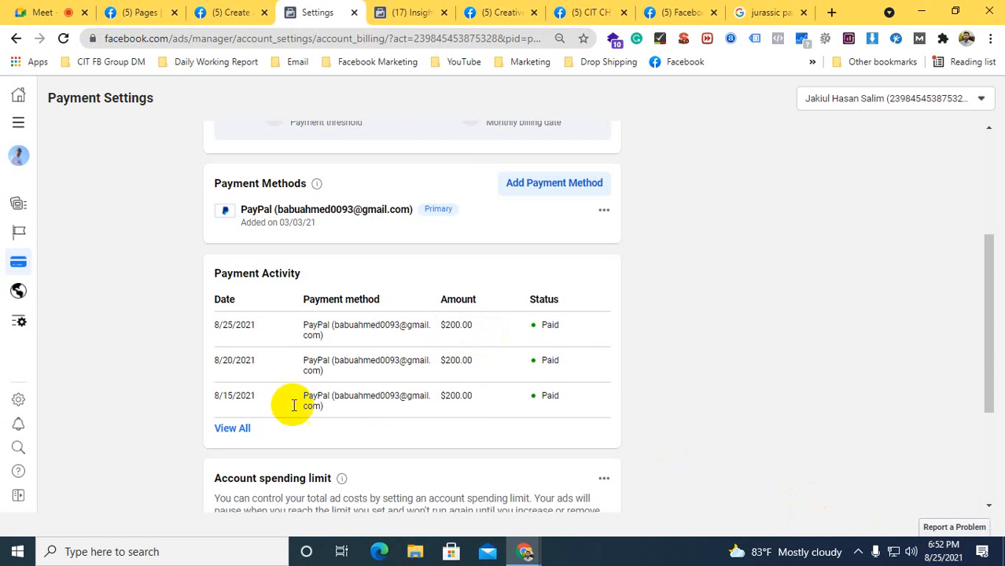
drag(218, 324, 267, 326)
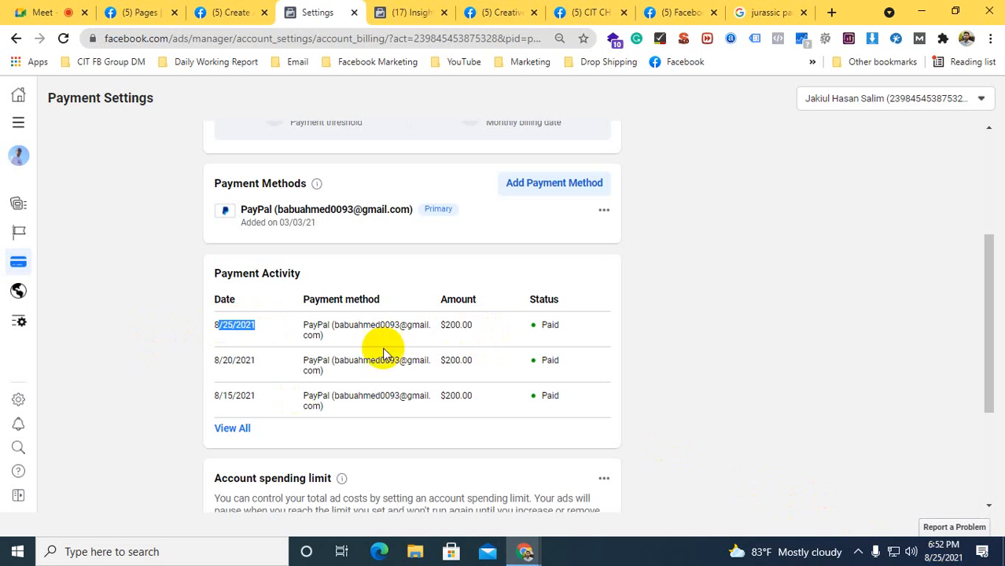
drag(214, 360, 233, 361)
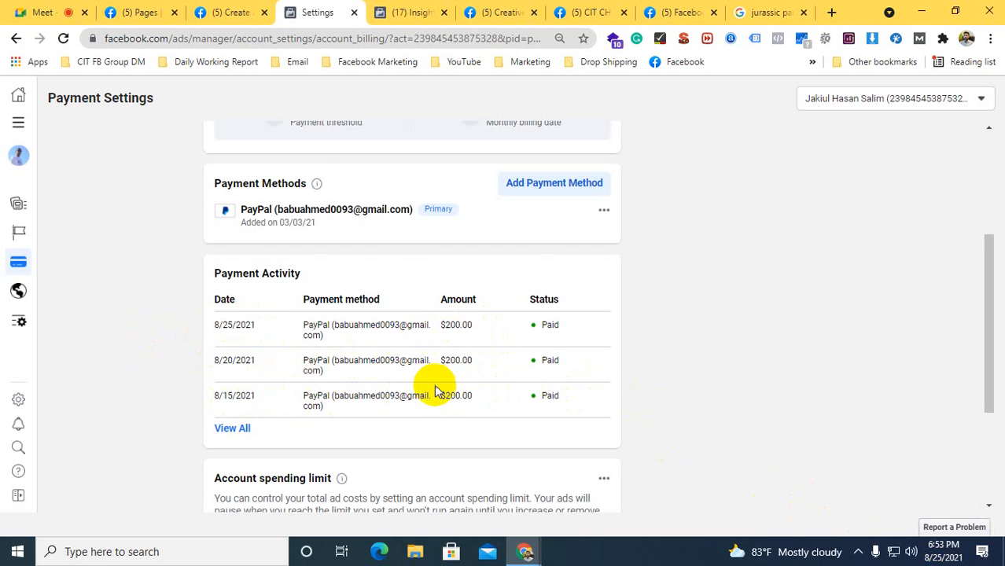
scroll(430, 389, up, 2)
scroll(422, 371, up, 1)
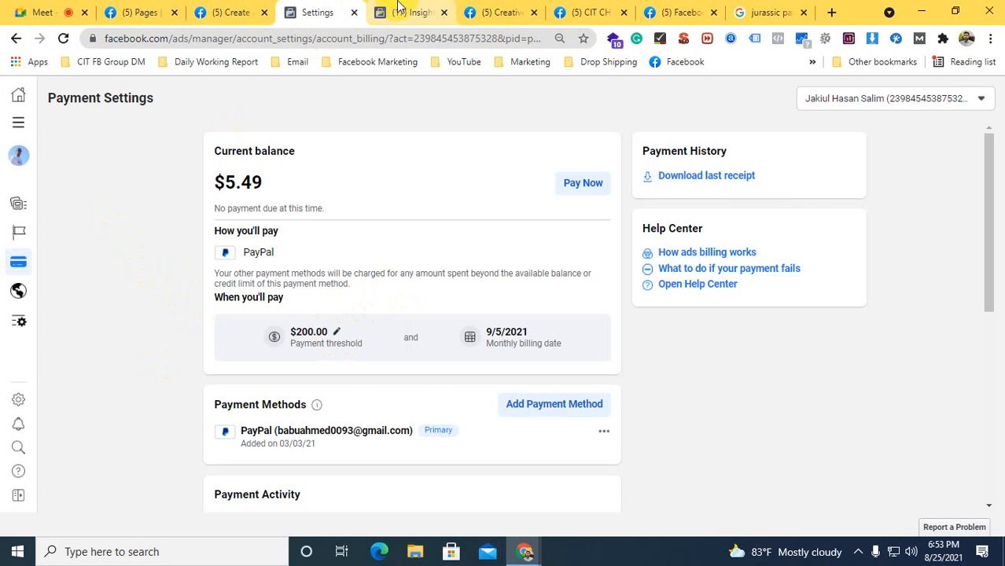
Return to the boost post page, dismiss the message notification, and exit the boost setup, discarding its changes
click(486, 10)
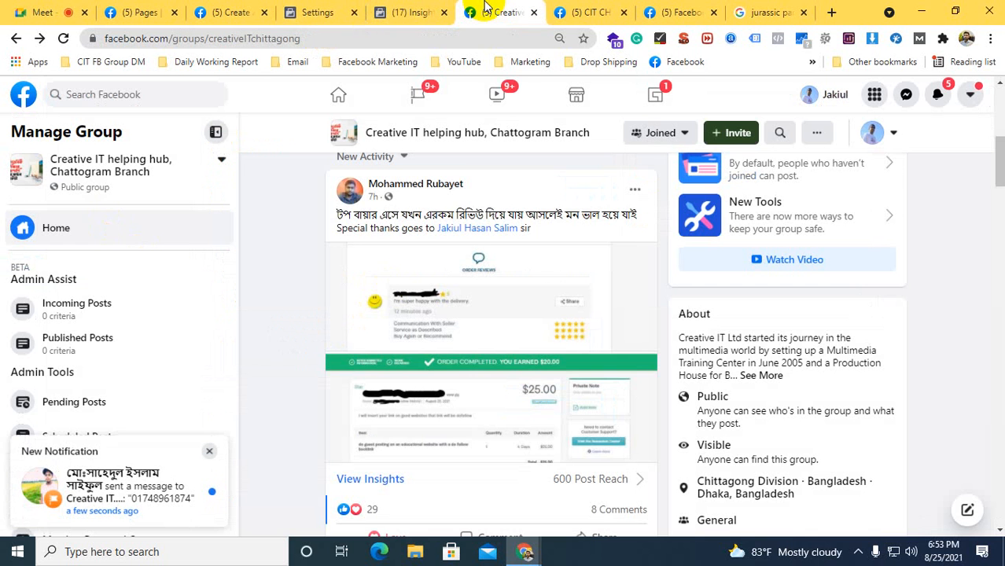
click(226, 12)
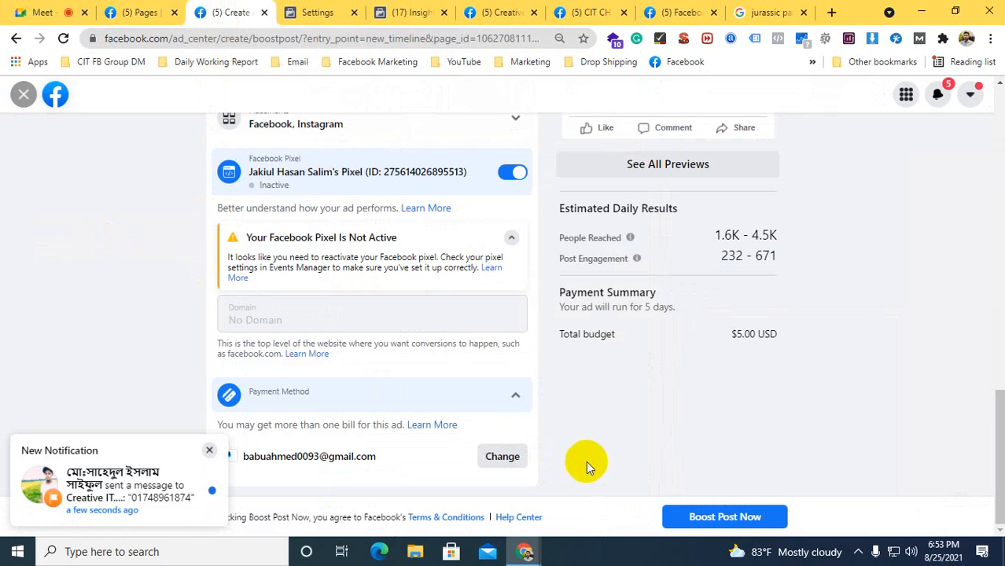
click(210, 451)
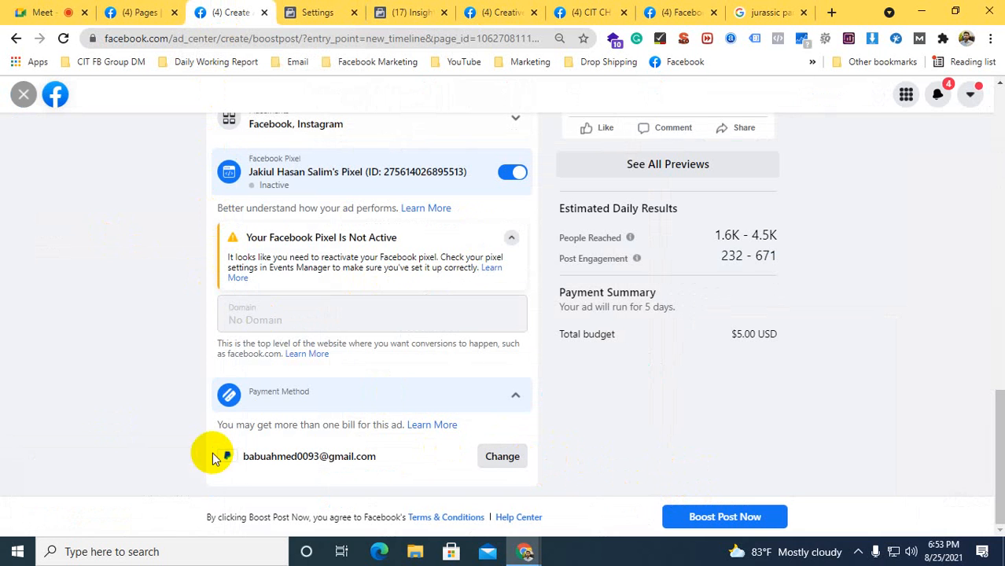
click(20, 95)
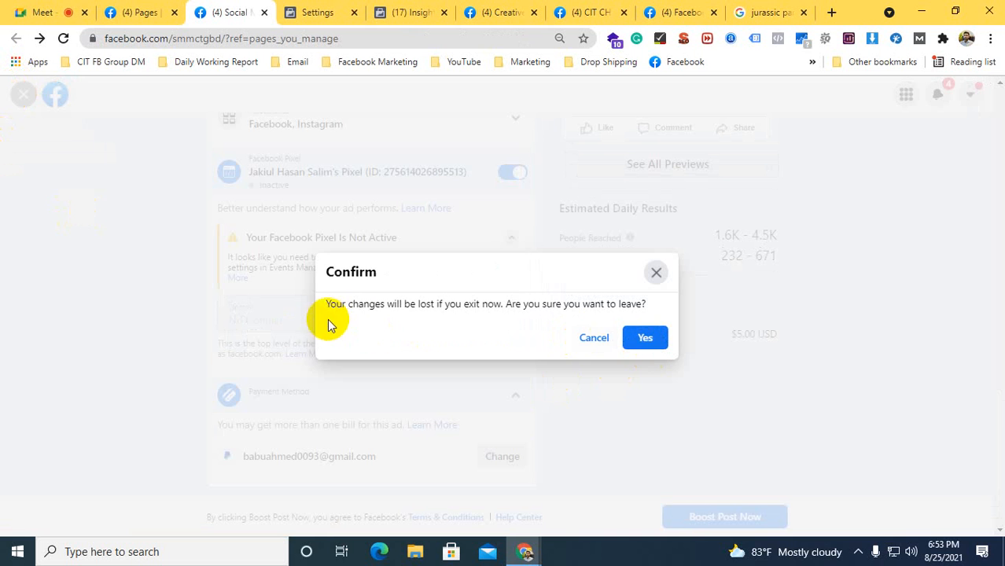
click(644, 337)
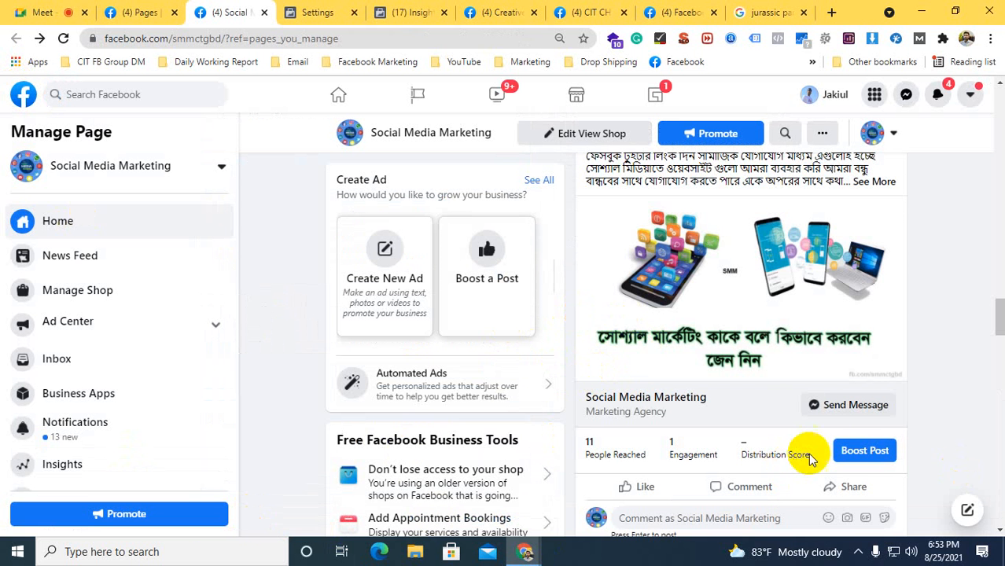
Look through the Social Media Marketing page's older posts and their boost options
scroll(787, 250, down, 3)
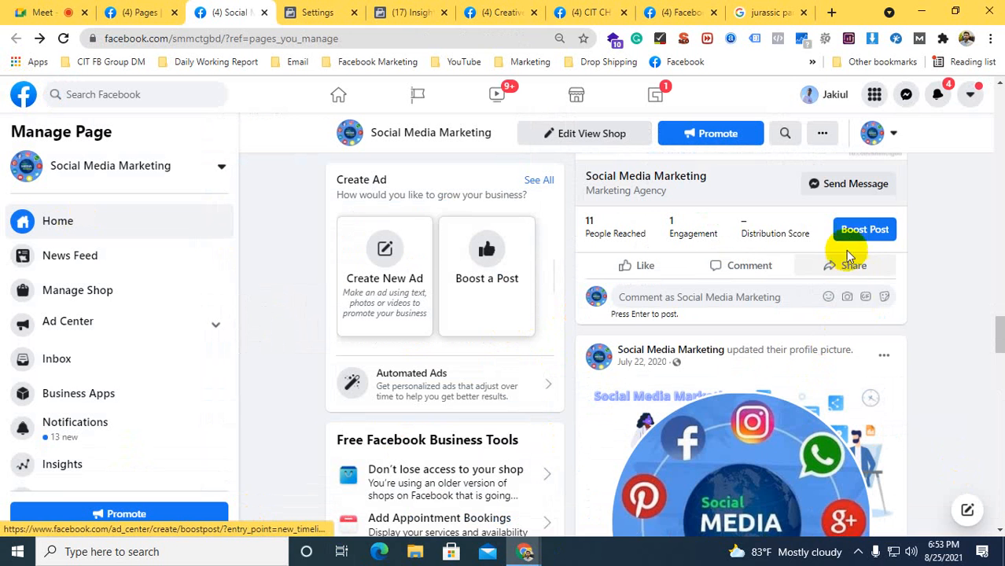
scroll(848, 240, down, 5)
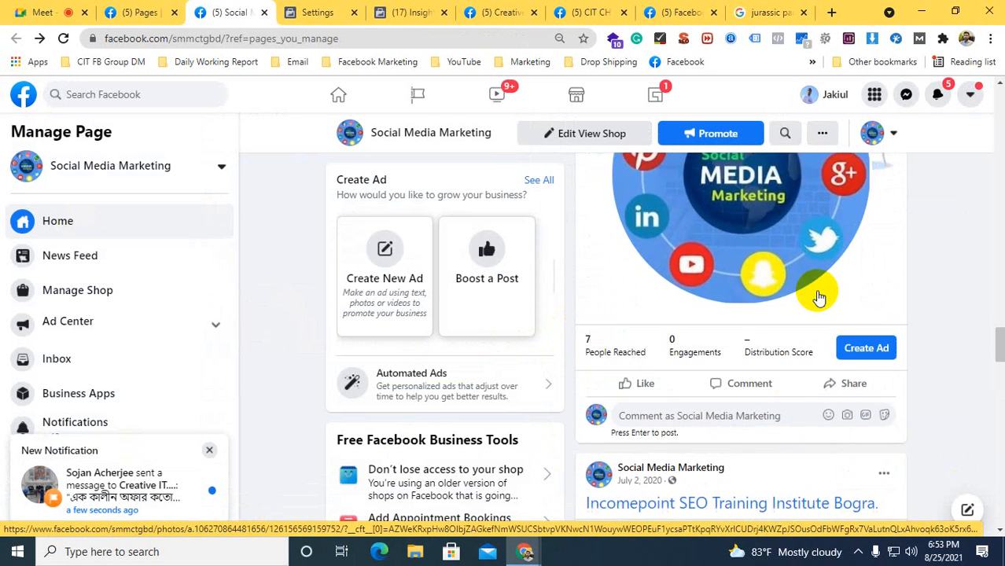
scroll(816, 297, down, 5)
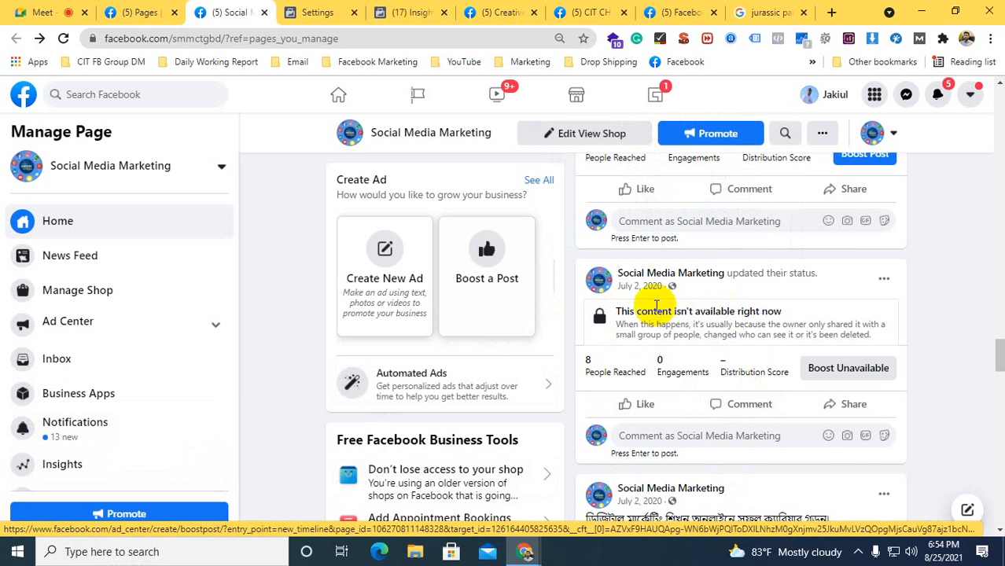
Examine the page's July 2, 2020 posts, including the digital marketing online course post, and which of them can be boosted
scroll(650, 298, down, 2)
drag(601, 373, 706, 442)
scroll(702, 438, up, 3)
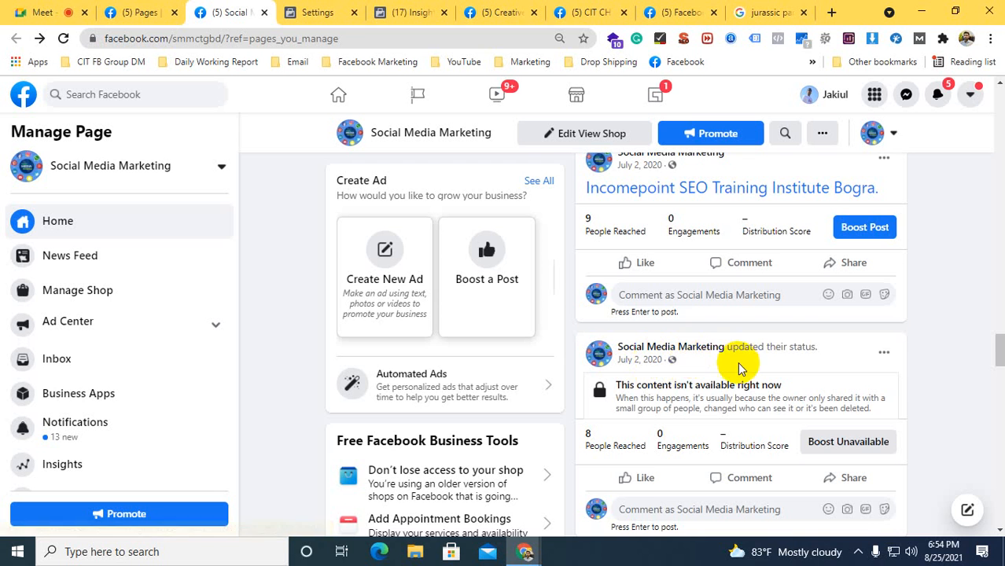
scroll(652, 386, down, 4)
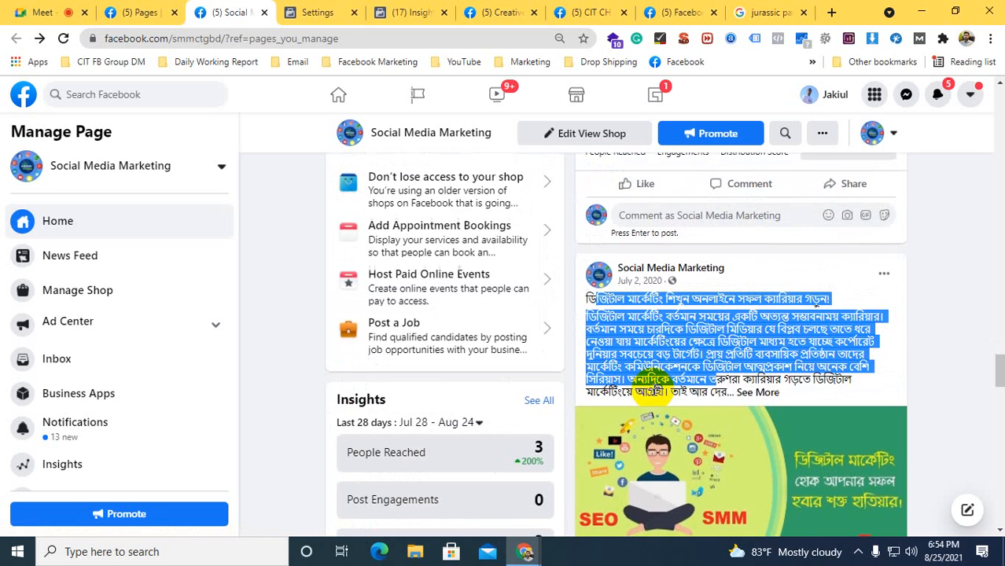
click(613, 311)
scroll(731, 408, down, 3)
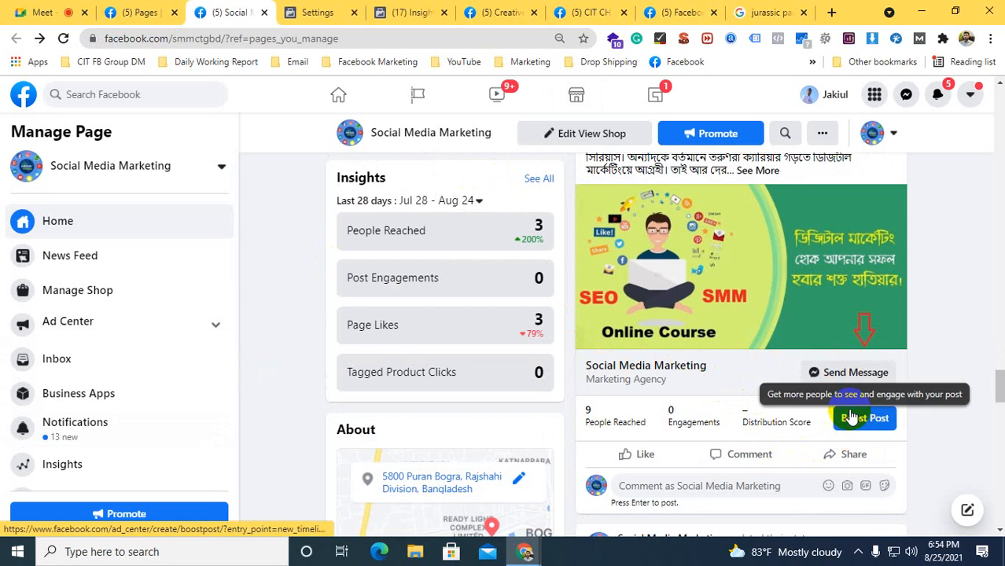
scroll(821, 401, up, 6)
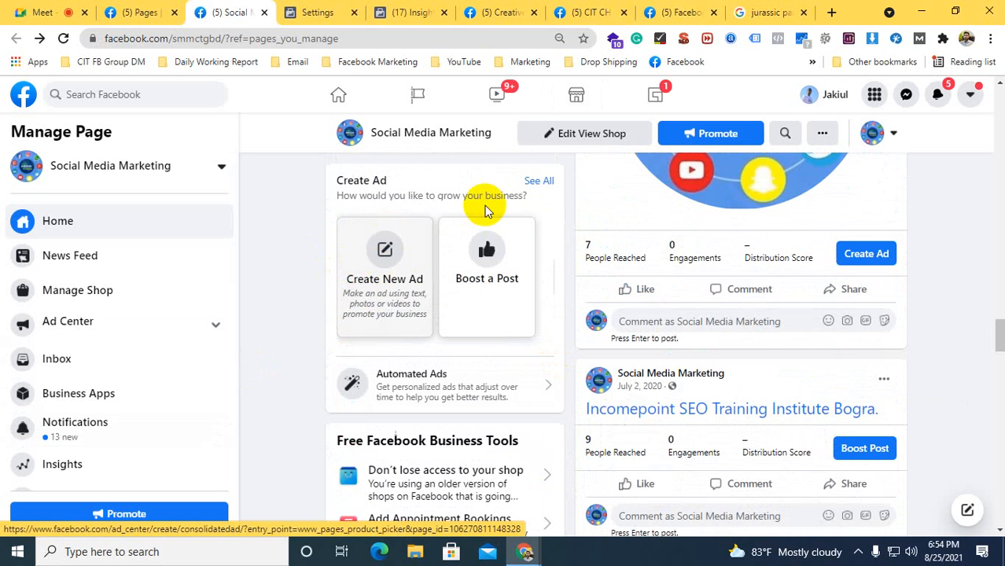
Open the full selection of ad types from the page's Create Ad section
click(534, 182)
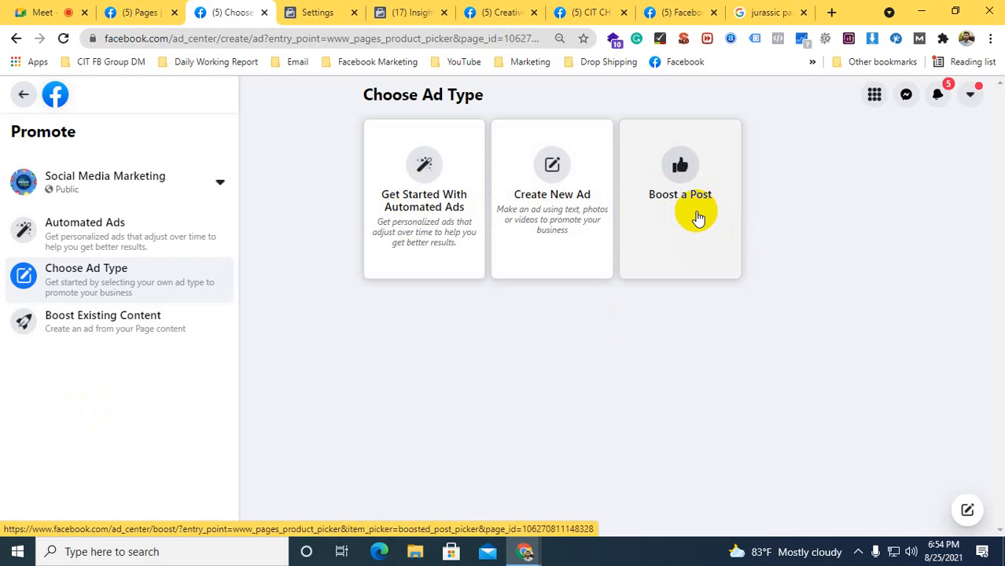
click(857, 551)
click(857, 526)
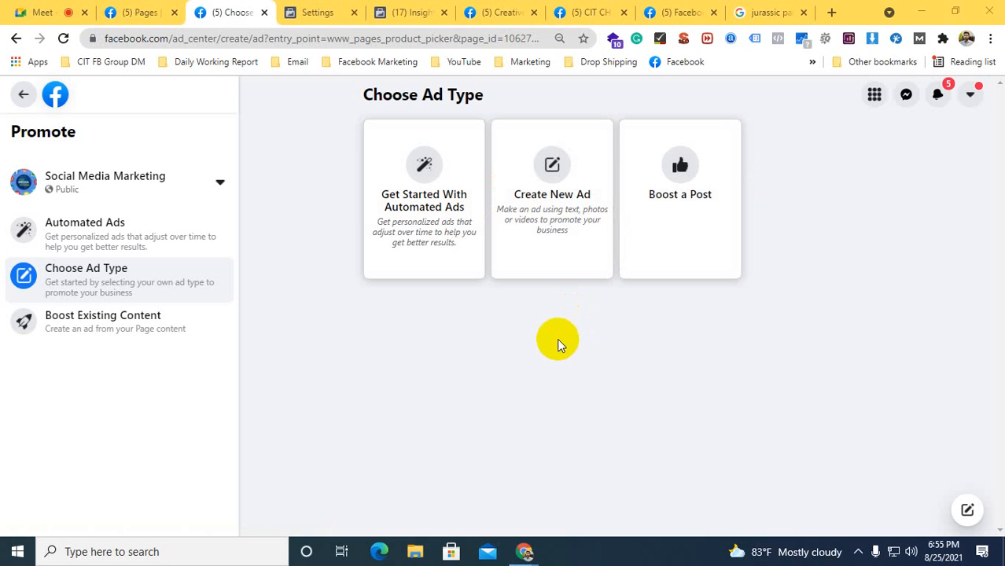
Return from the ad account's payment settings to the Ads Manager campaigns list and open the new campaign objective choices
click(314, 11)
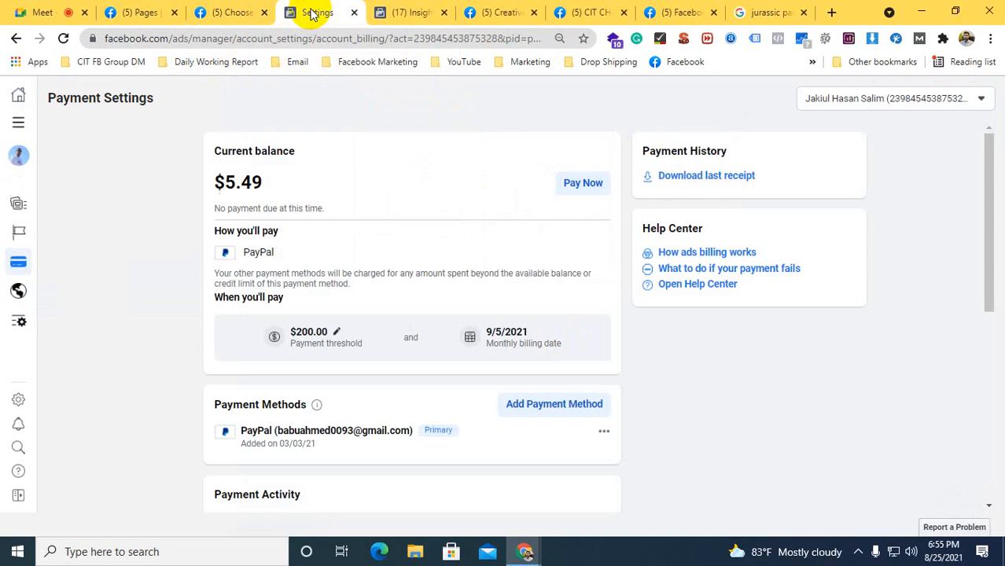
click(18, 39)
click(19, 38)
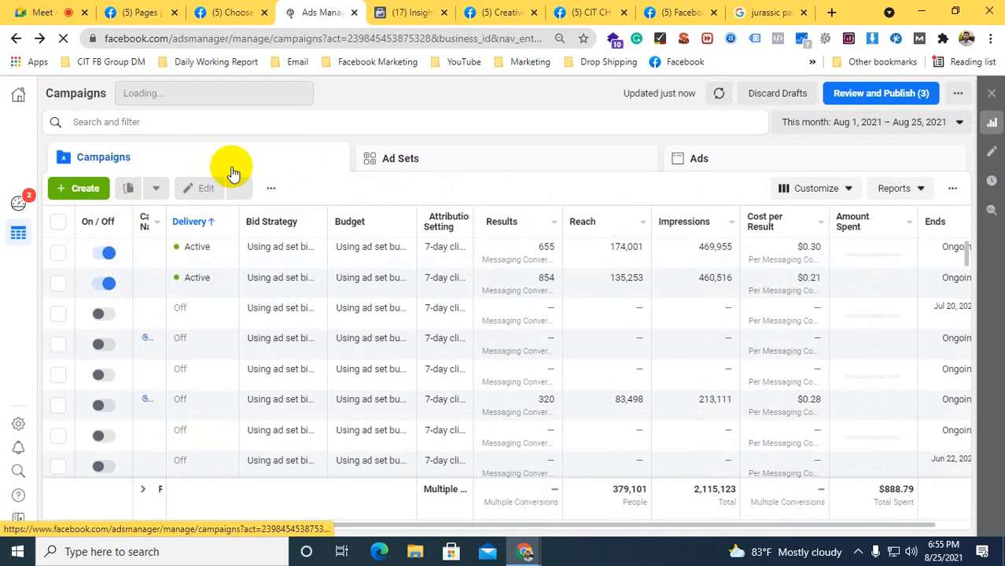
click(85, 190)
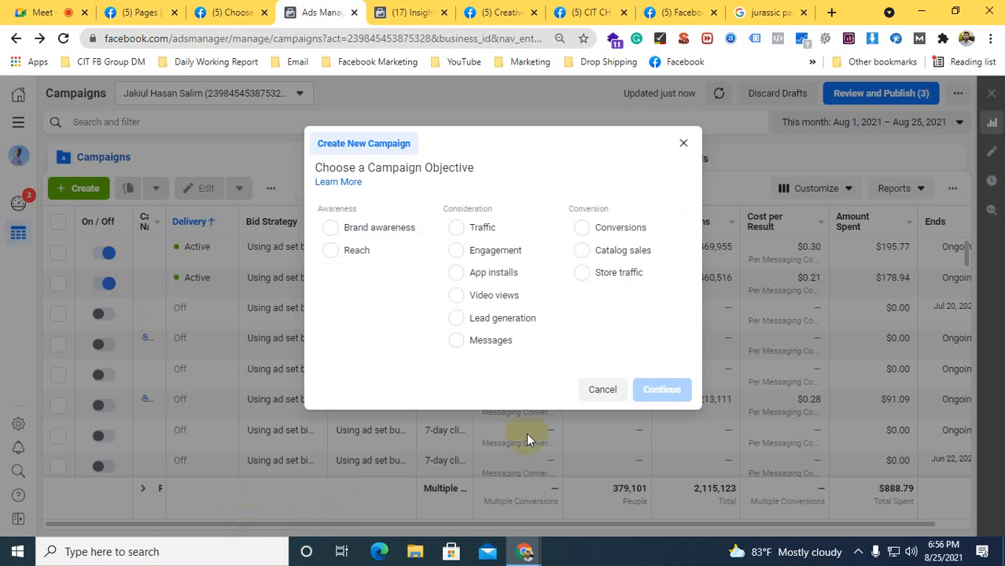
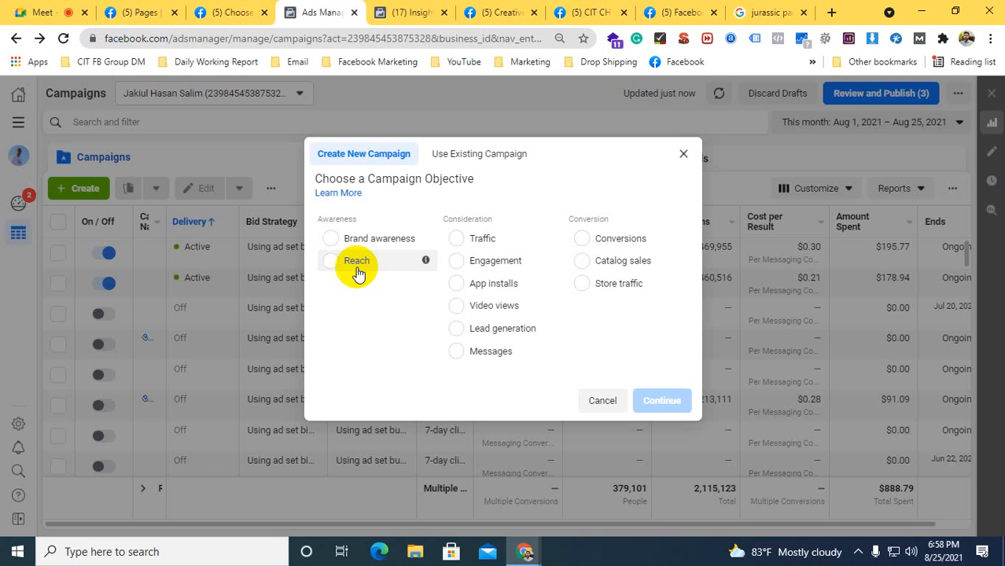
Cancel the new campaign and examine the Reach figure of the first active campaign, glancing at the audience insights
click(600, 401)
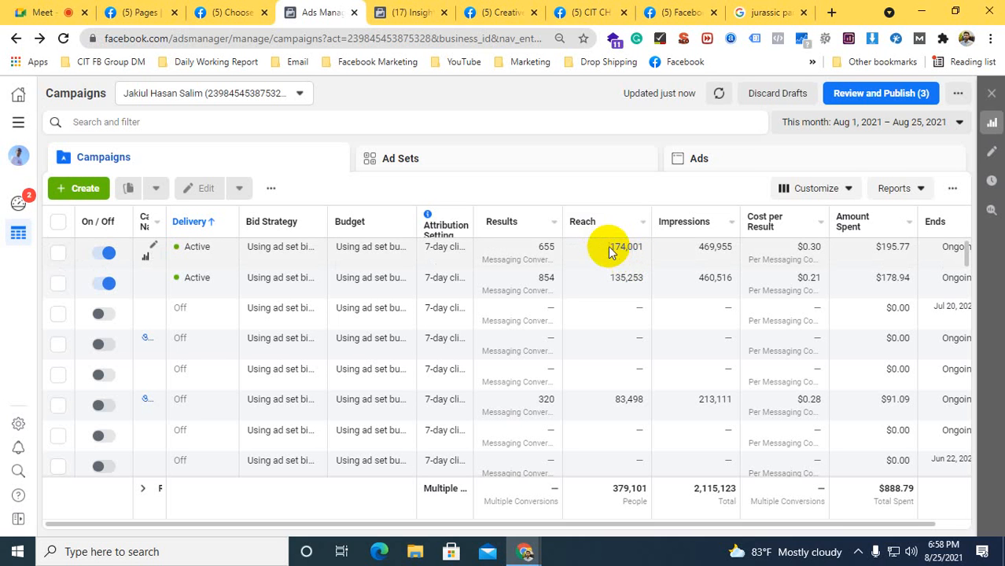
click(609, 251)
drag(616, 249, 635, 249)
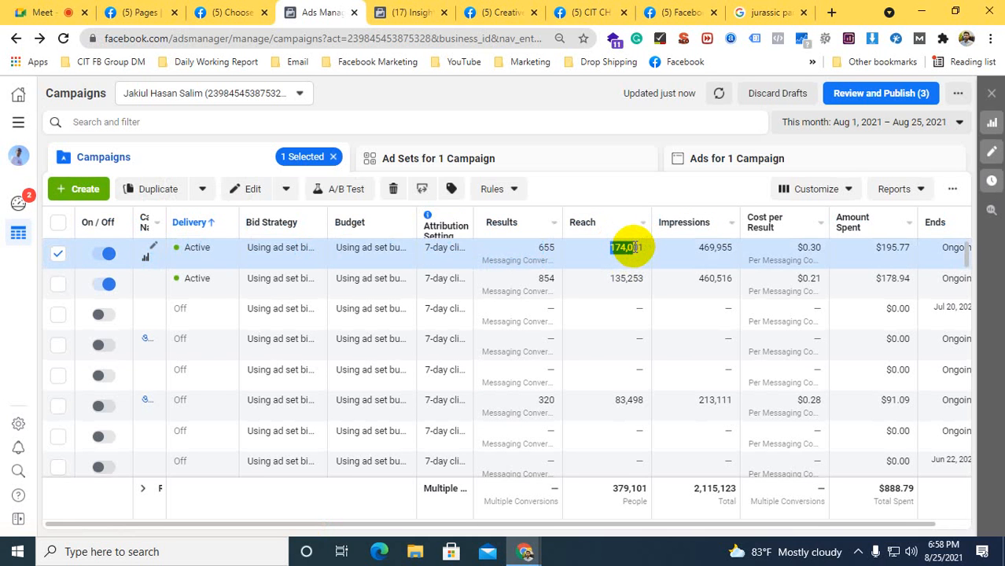
click(407, 11)
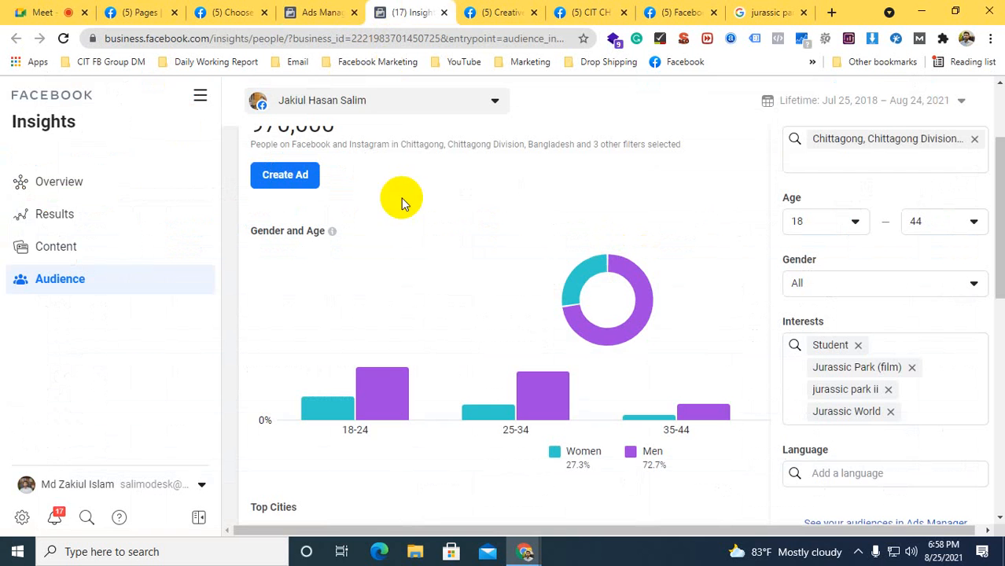
click(285, 6)
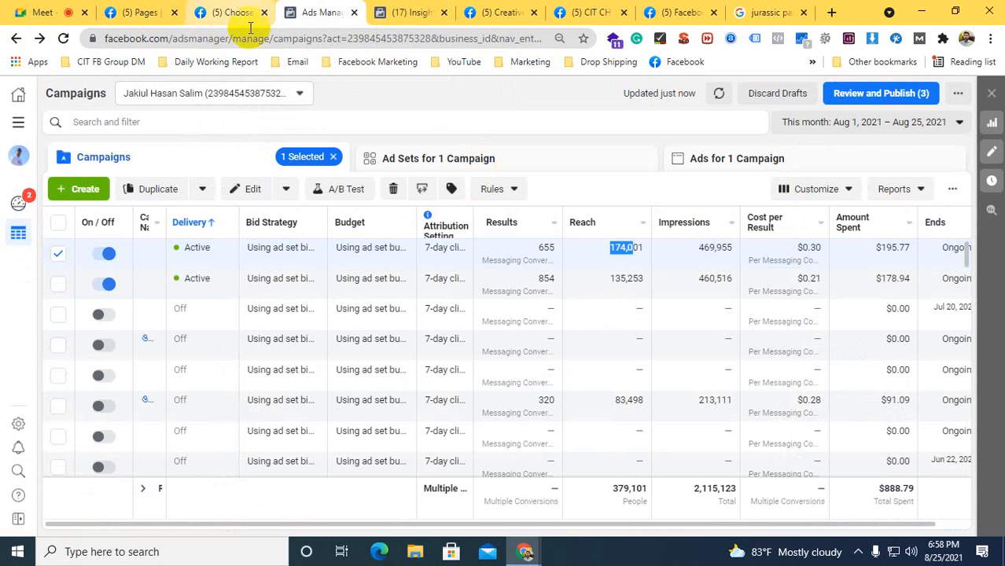
Start a new campaign, point out the Conversion objective category and choose the Engagement objective
click(82, 188)
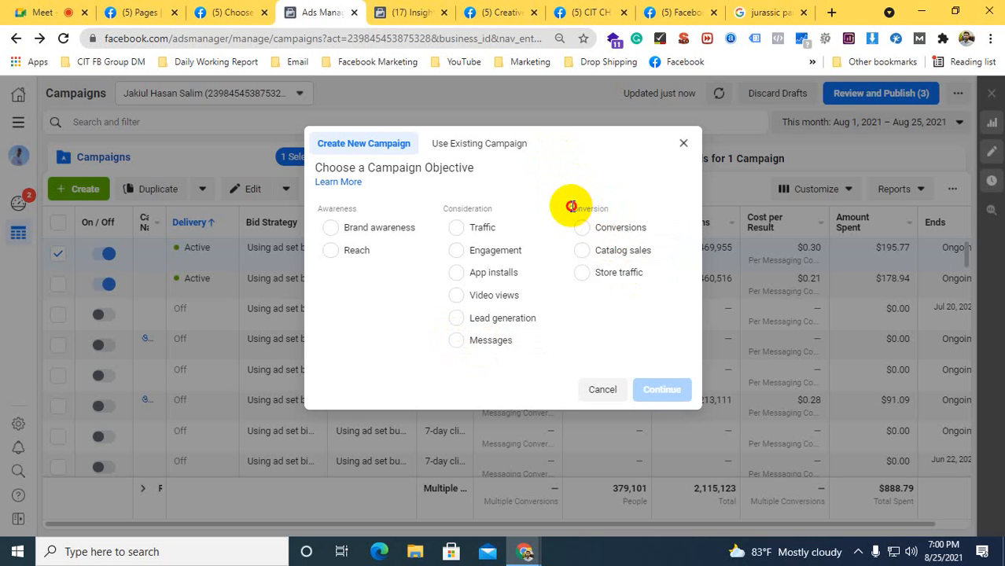
drag(570, 206, 611, 209)
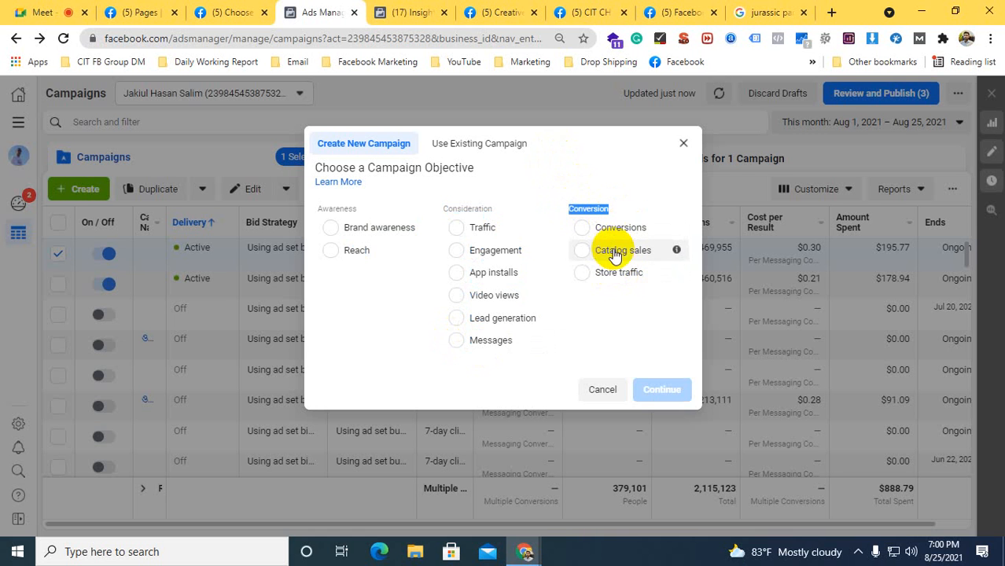
click(595, 206)
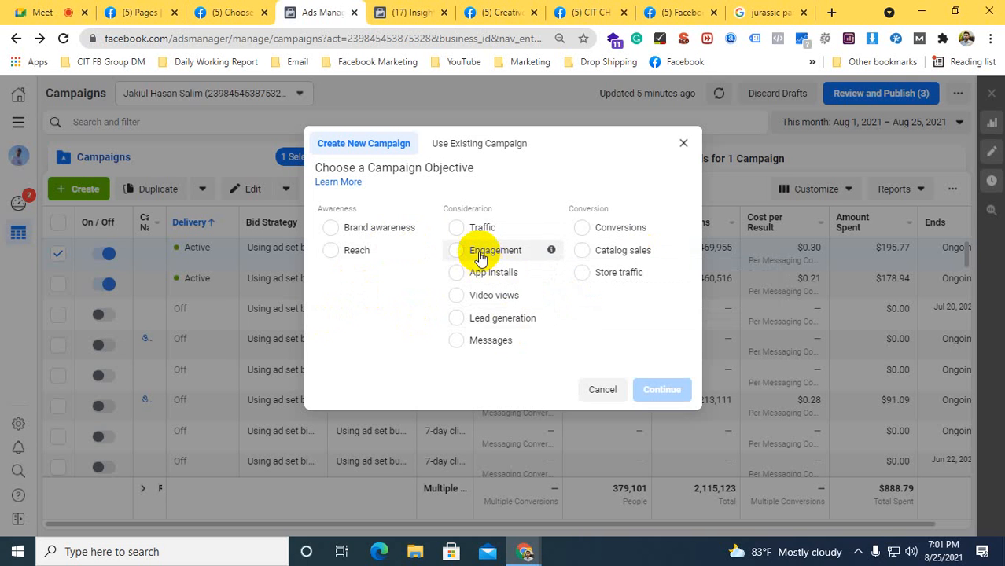
click(455, 250)
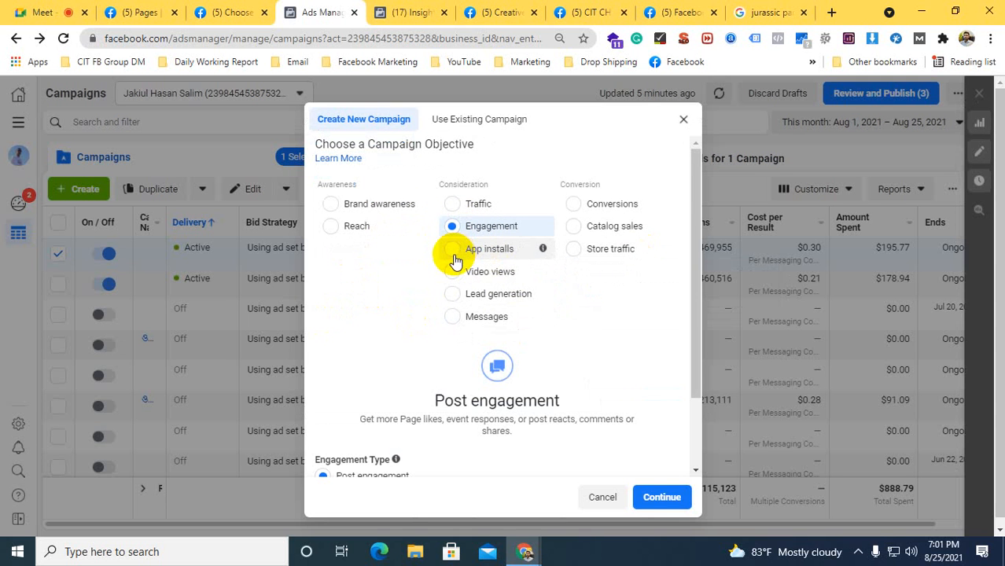
Try the Page likes and Event responses engagement types in turn
scroll(426, 264, down, 1)
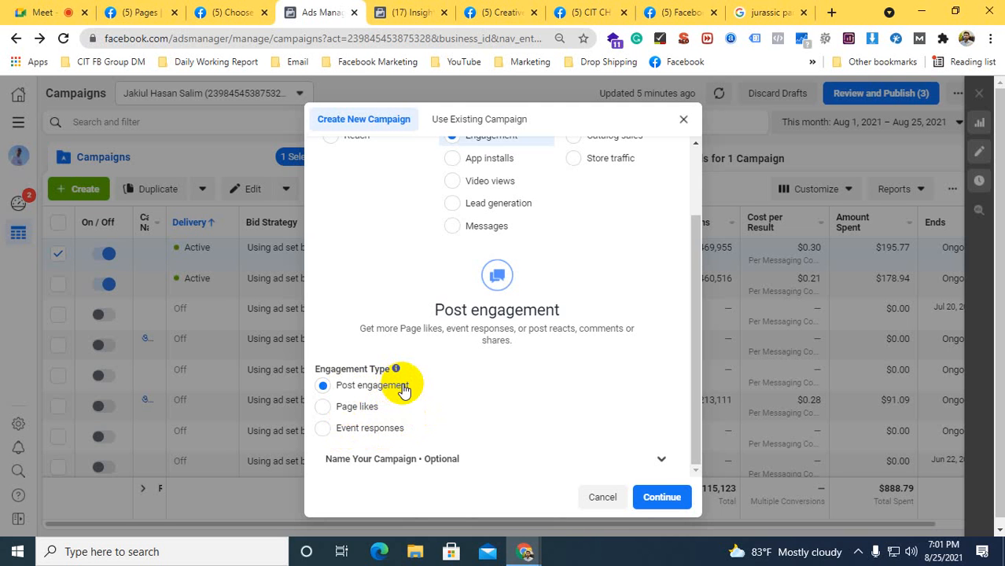
click(323, 407)
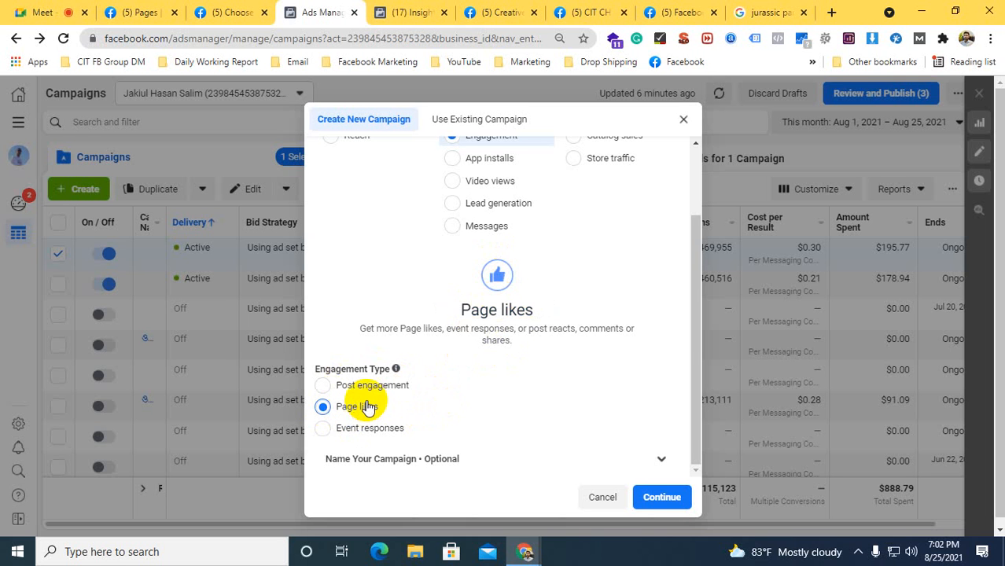
click(327, 422)
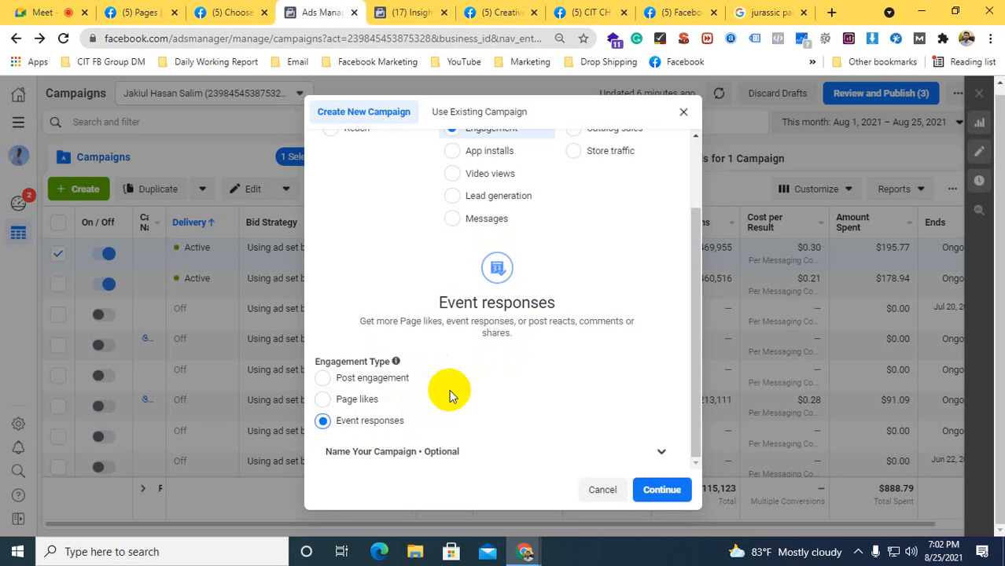
Open the past event "Be an Ambassador." from the events of the Creative IT. Institute, Chattogram Branch page
click(142, 11)
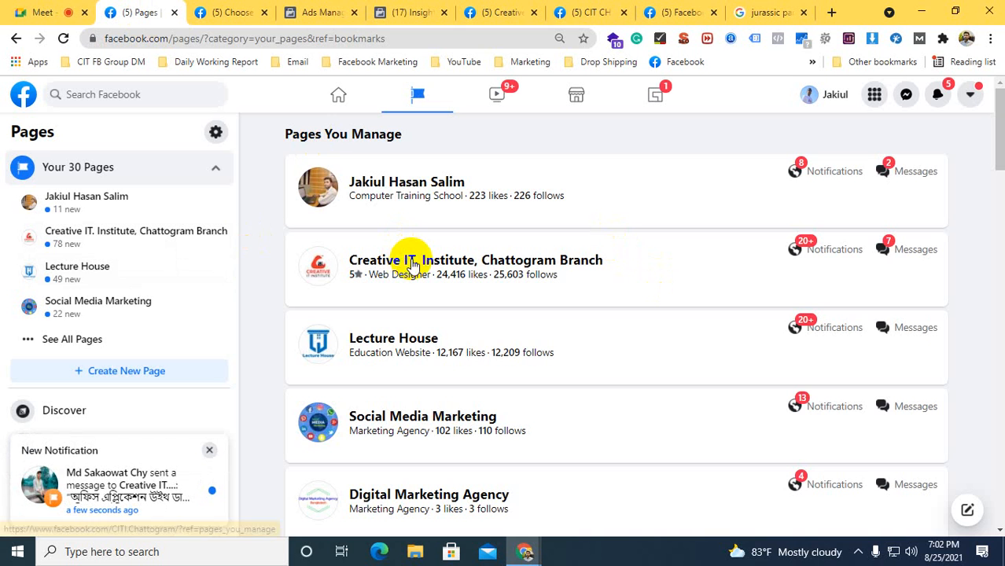
click(411, 264)
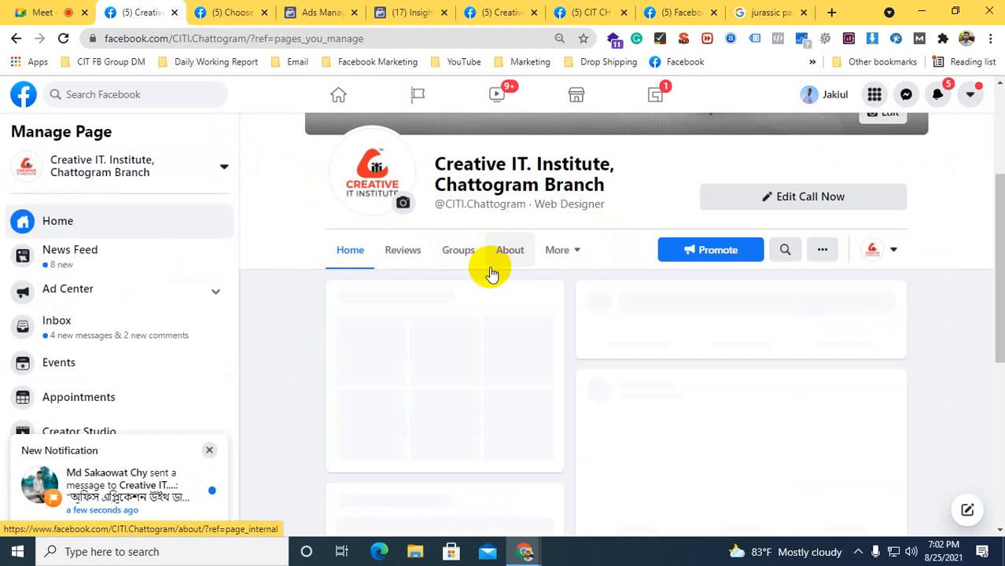
click(557, 250)
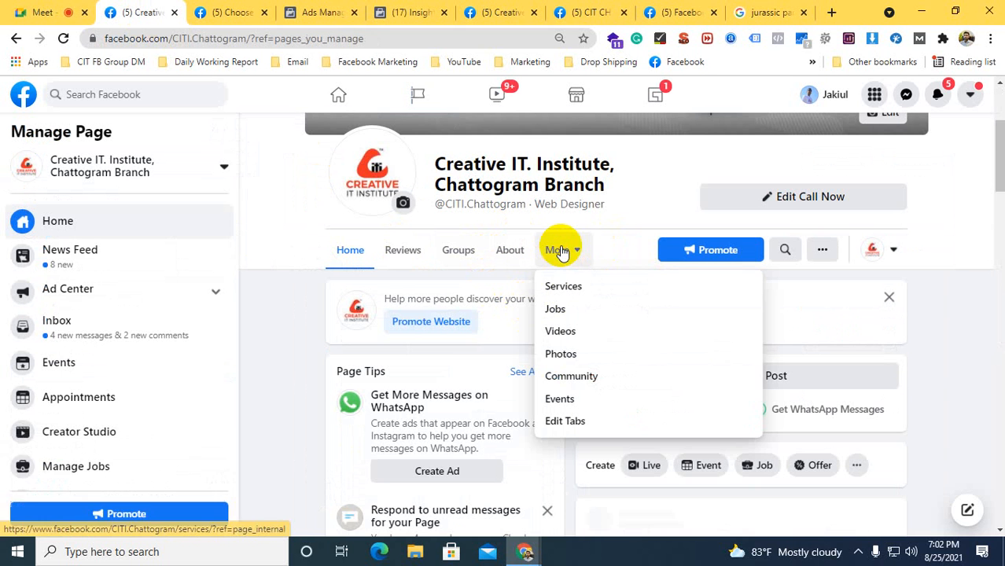
click(559, 399)
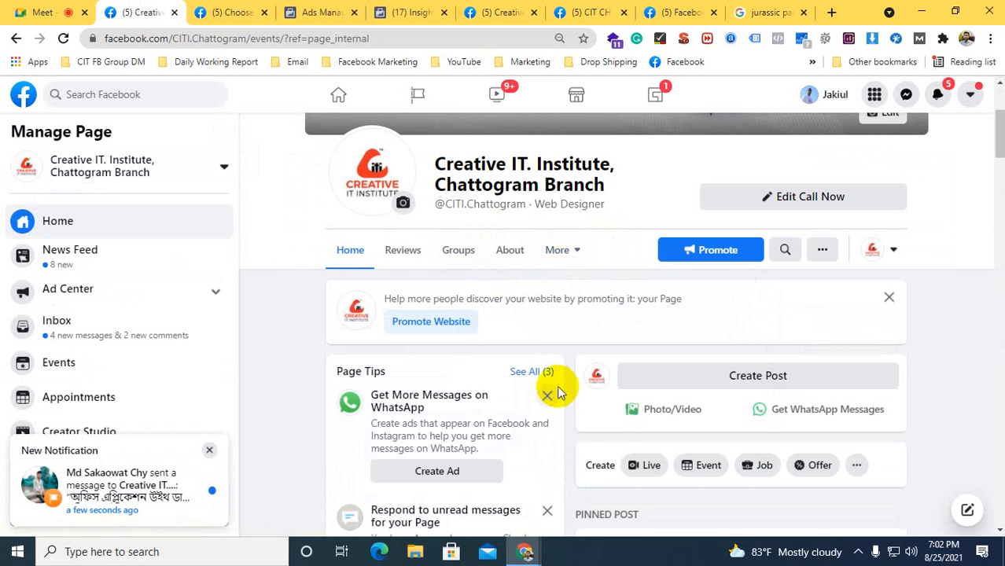
scroll(409, 323, down, 4)
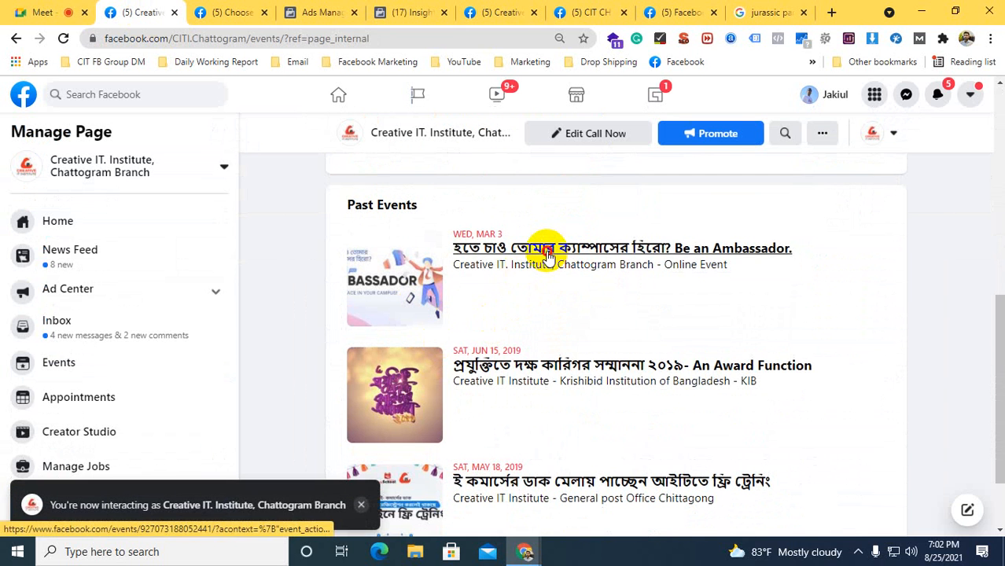
click(545, 251)
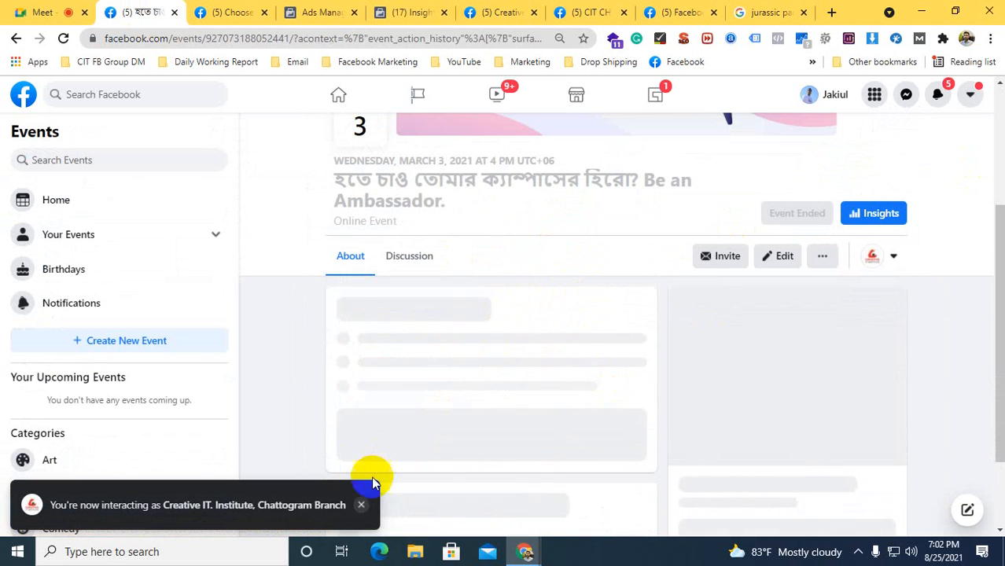
Examine the Ambassador event's details, people's responses and insights as an example for event response ads
click(361, 504)
scroll(557, 332, down, 2)
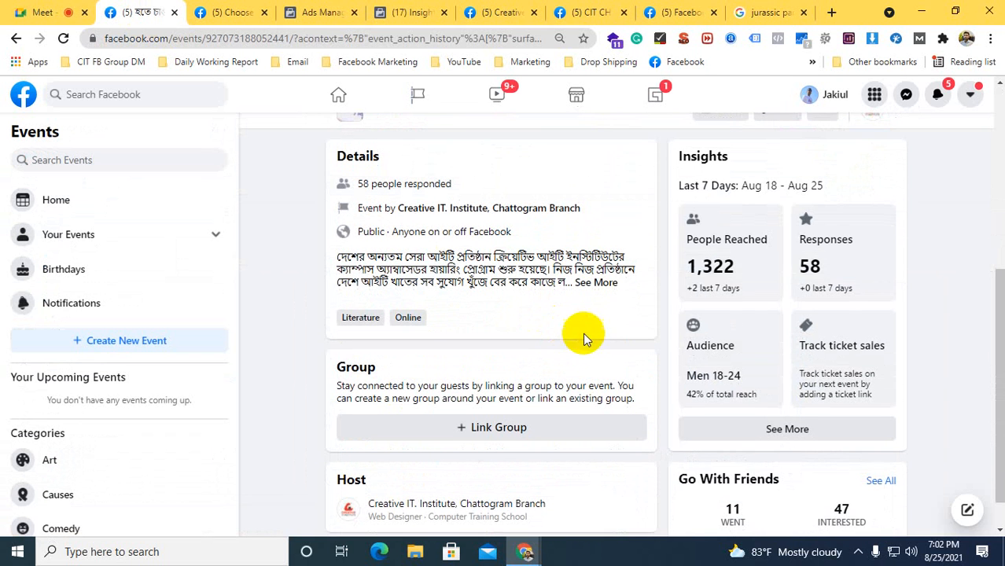
mouse_move(717, 271)
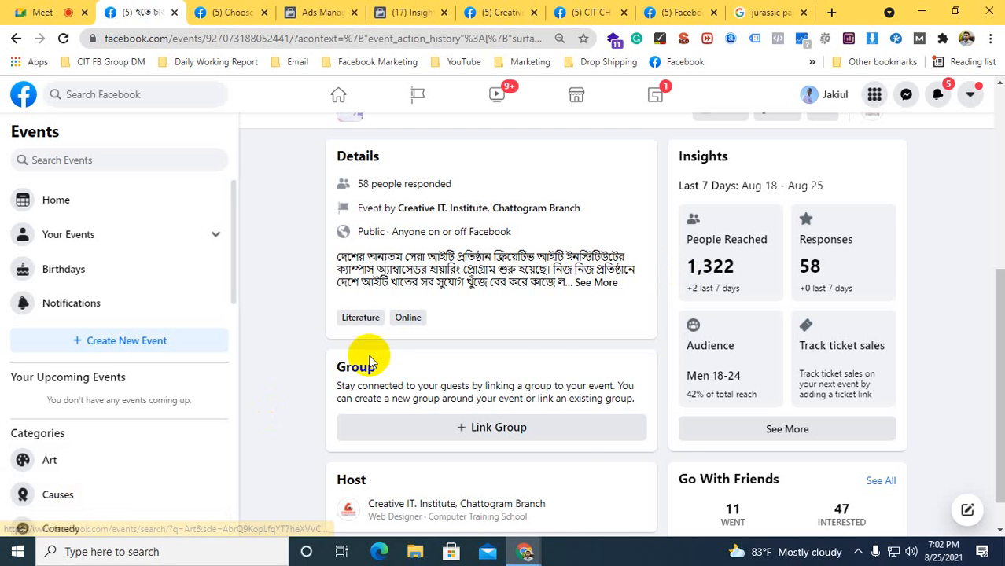
scroll(488, 350, down, 1)
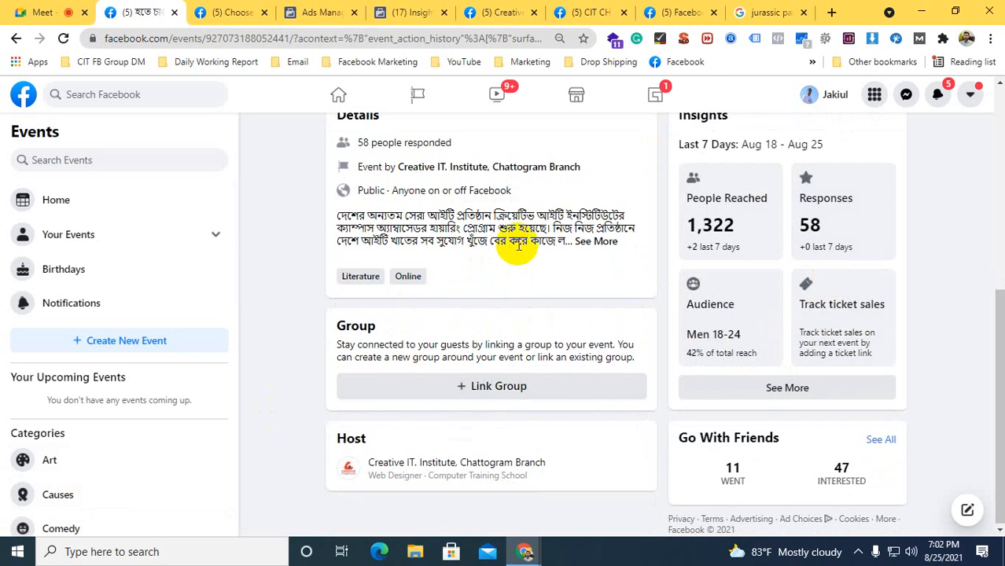
scroll(516, 242, up, 3)
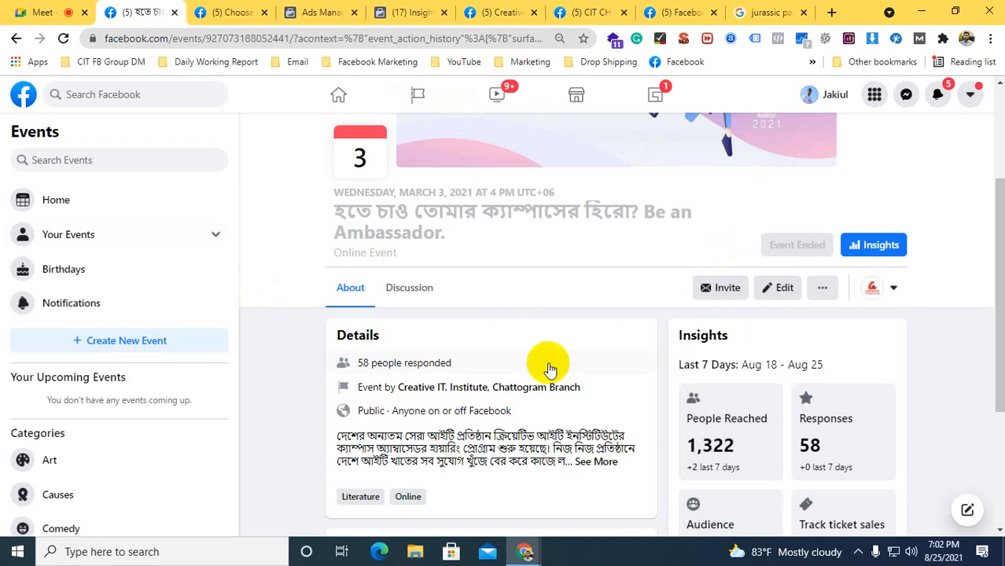
Return to the Ads Manager campaign setup, set the engagement type to Post engagement and expand the optional campaign naming section
click(319, 12)
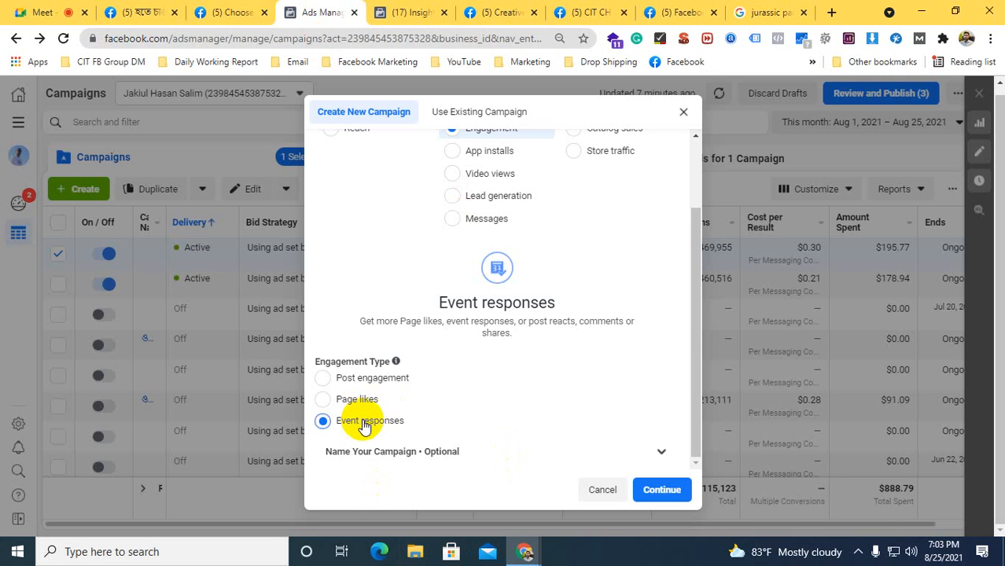
click(325, 377)
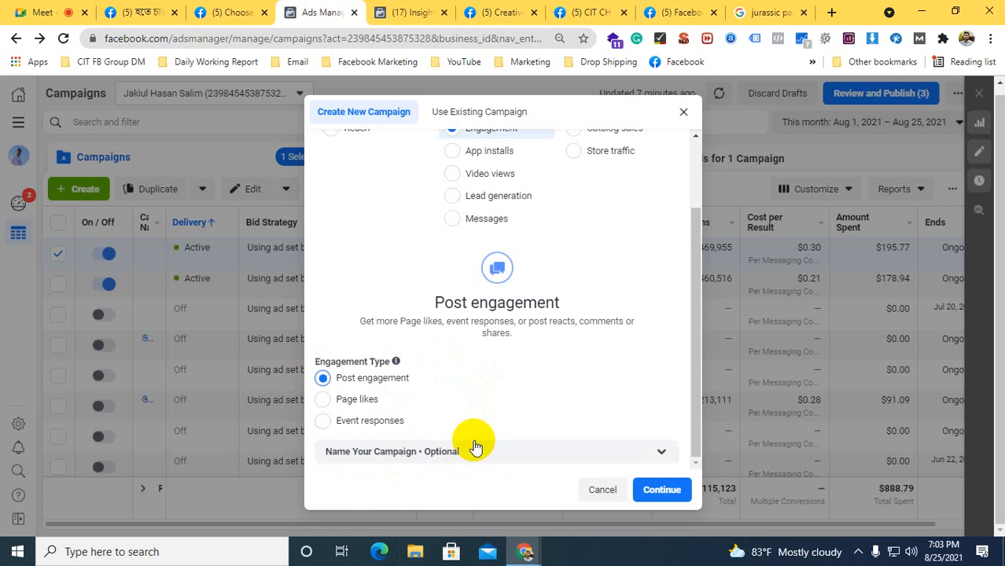
click(622, 454)
scroll(550, 356, down, 2)
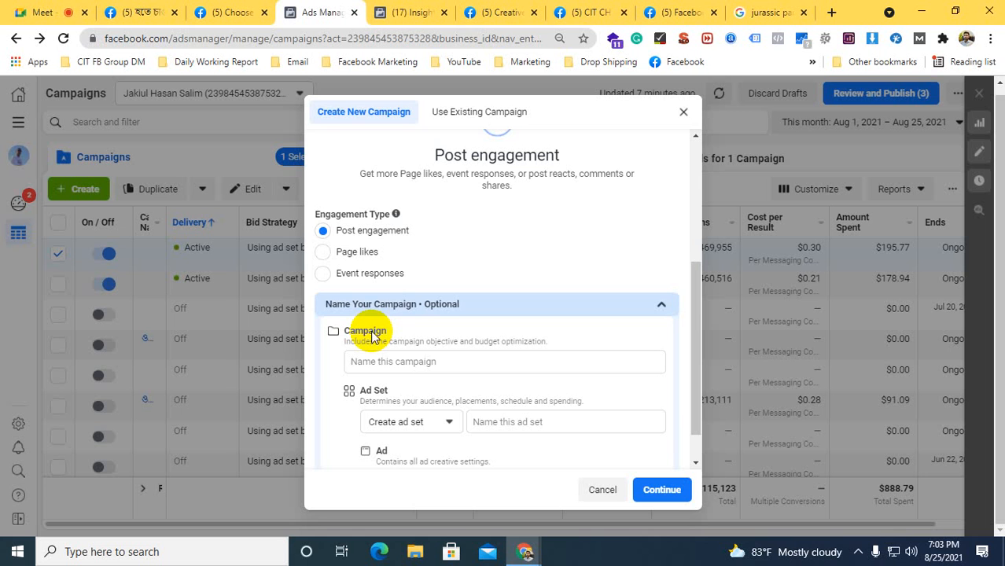
scroll(417, 303, down, 1)
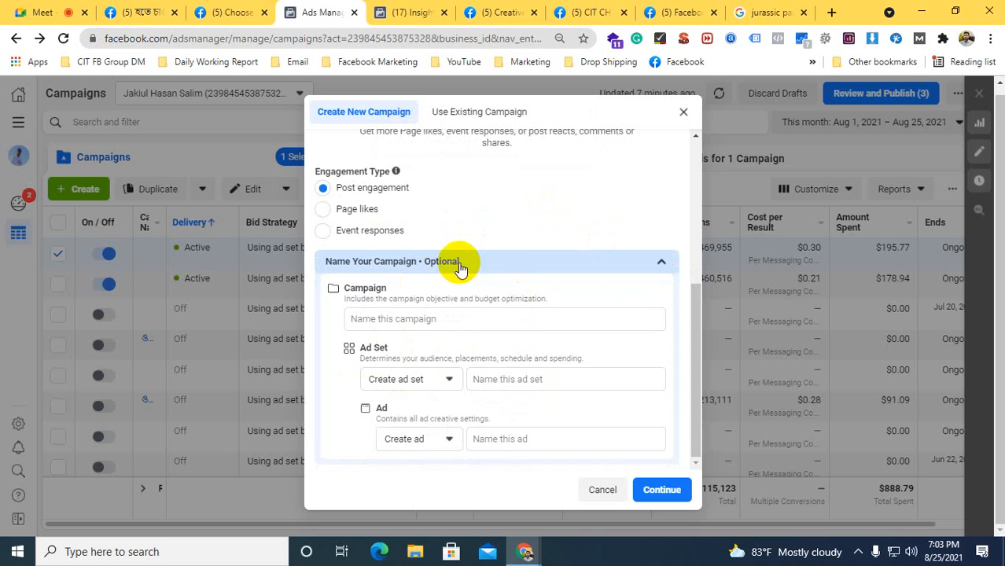
Name the campaign "Test Ads"
click(361, 316)
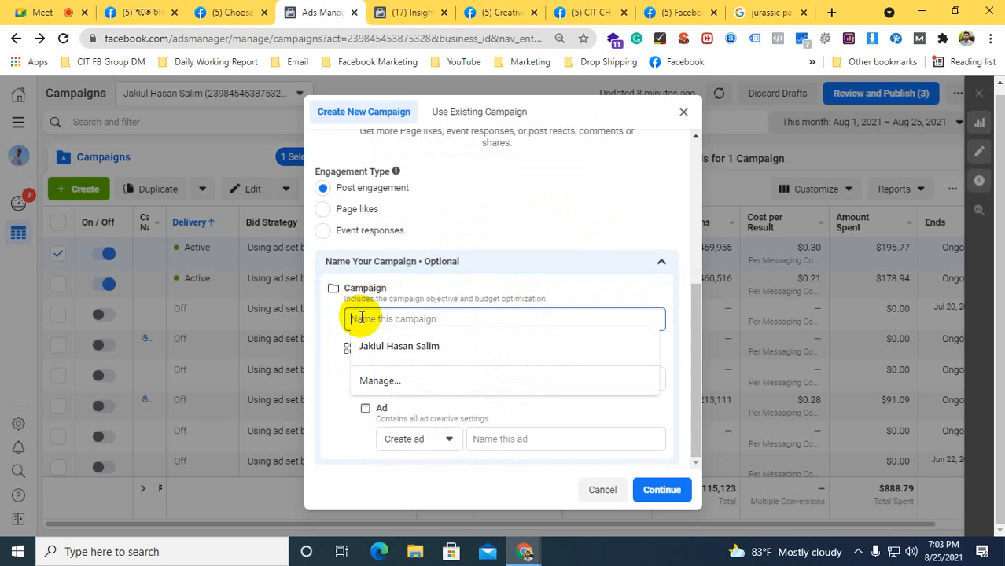
click(334, 316)
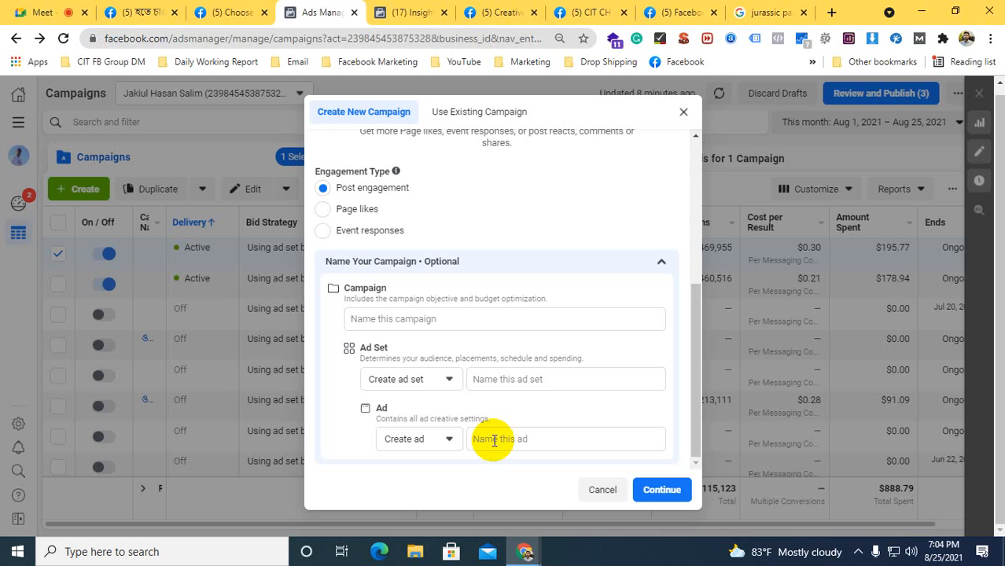
click(406, 320)
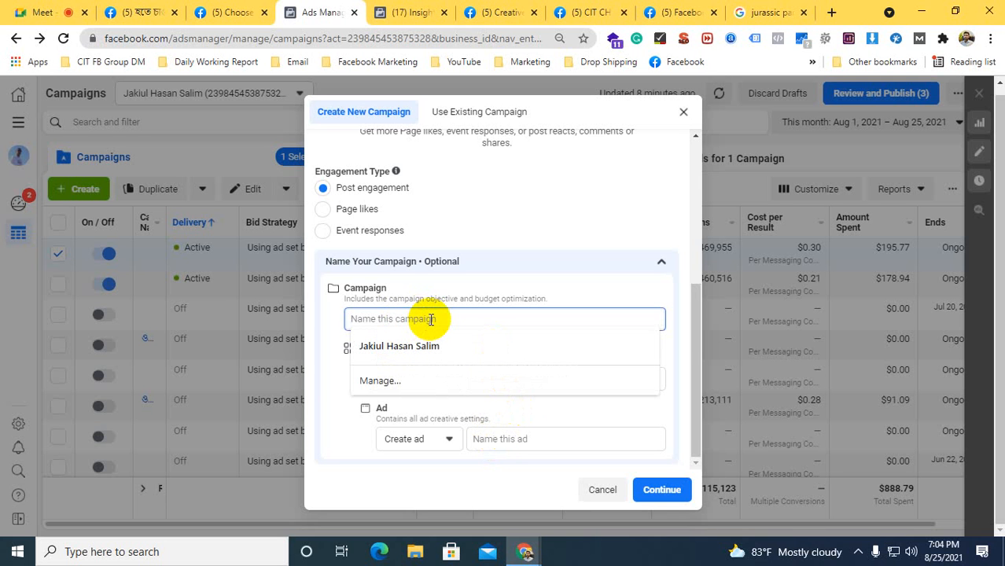
text(Test )
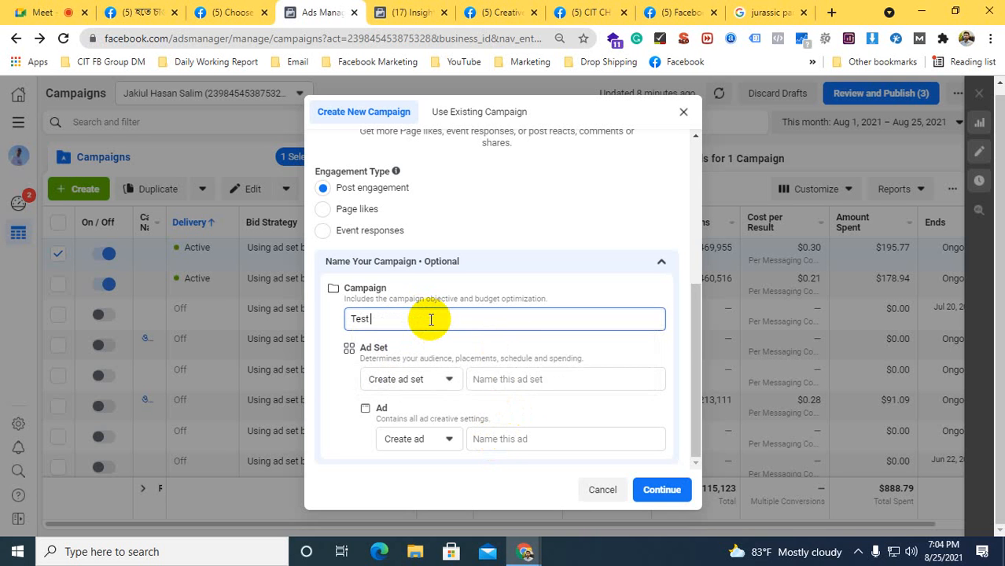
text(Ads)
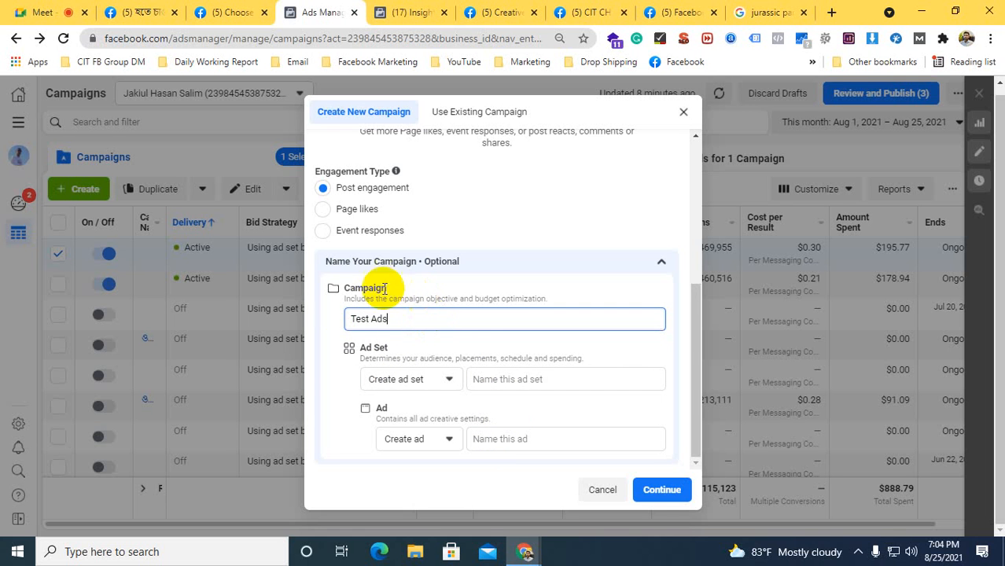
Copy the campaign name "Test Ads" into the ad set name and the ad name
drag(390, 319, 339, 316)
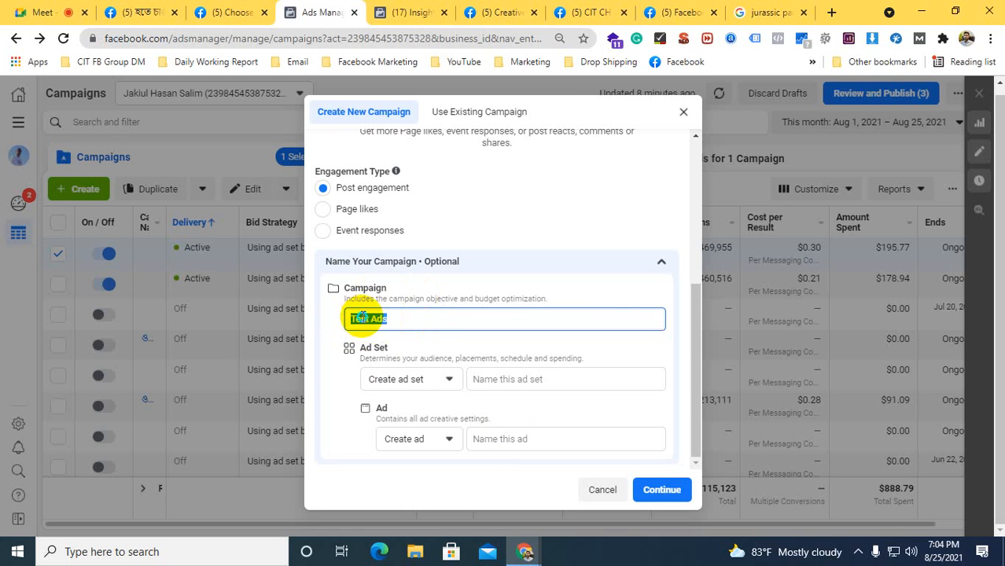
right_click(358, 319)
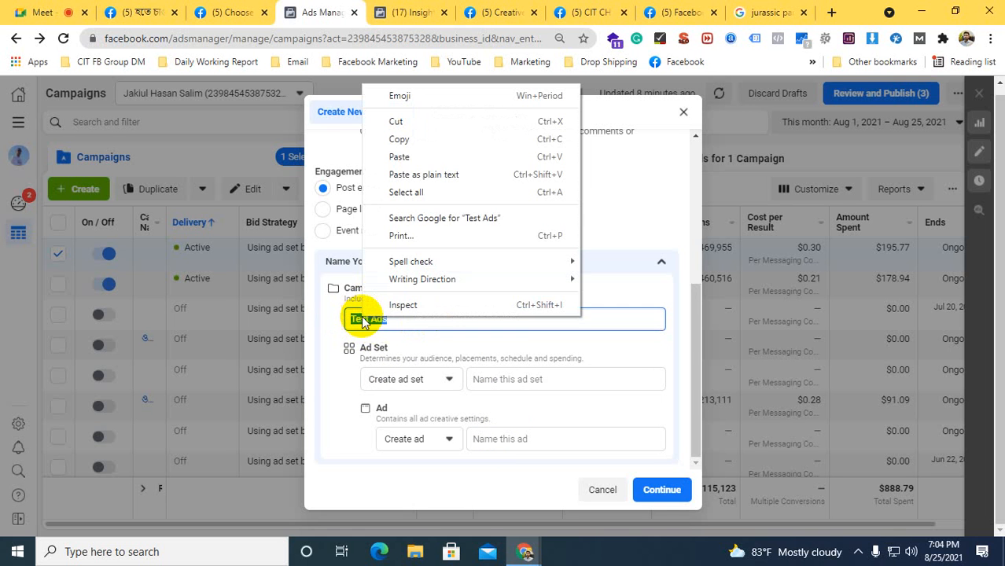
click(392, 139)
click(479, 381)
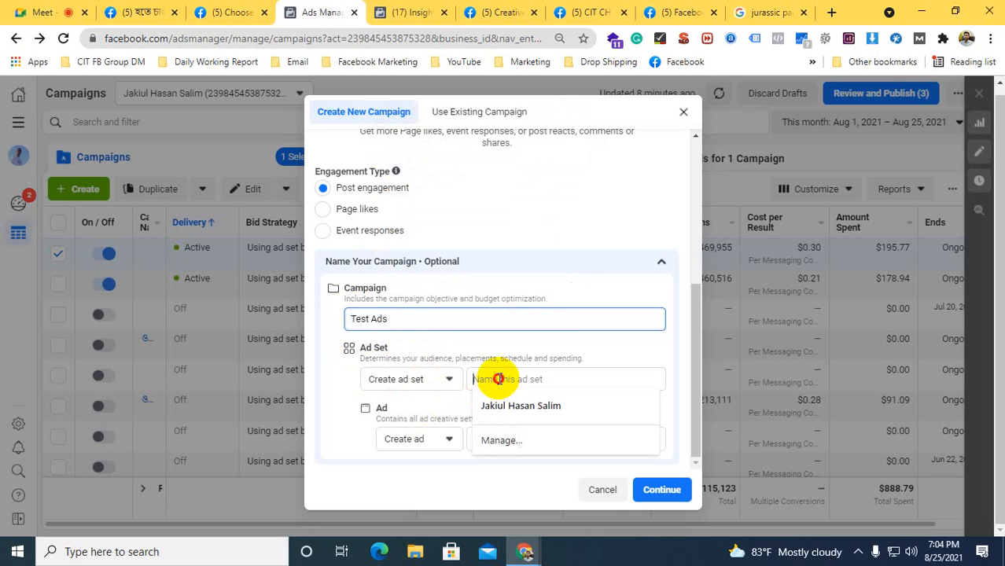
key(ctrl+v)
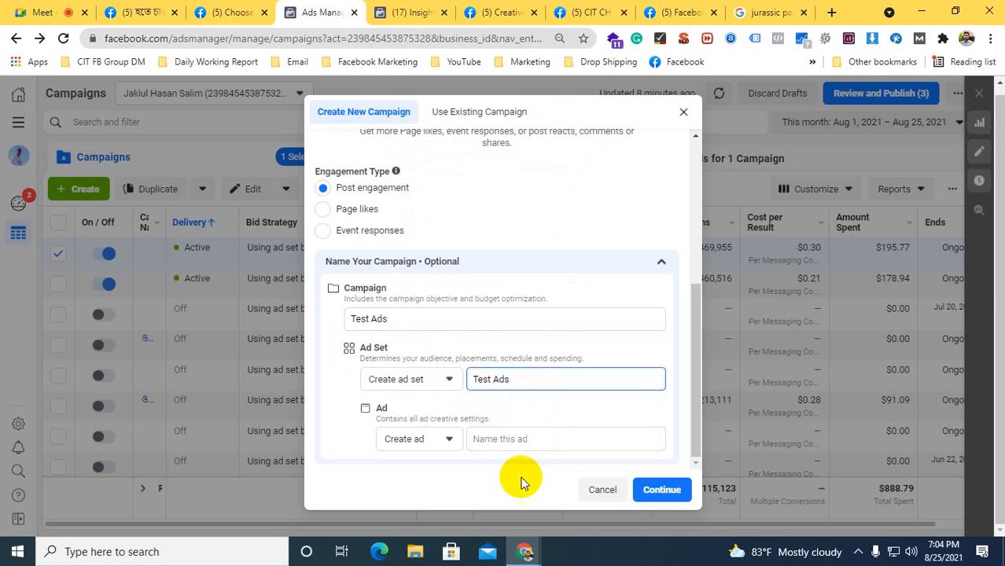
click(518, 441)
key(ctrl+v)
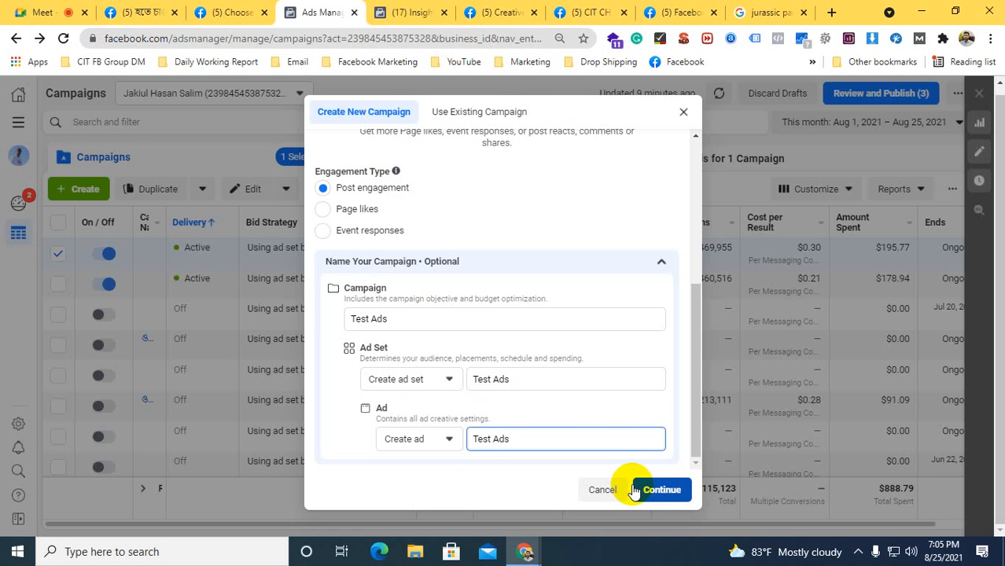
Create the "Test Ads" post engagement campaign draft and dismiss the conversions campaign recommendation
click(601, 262)
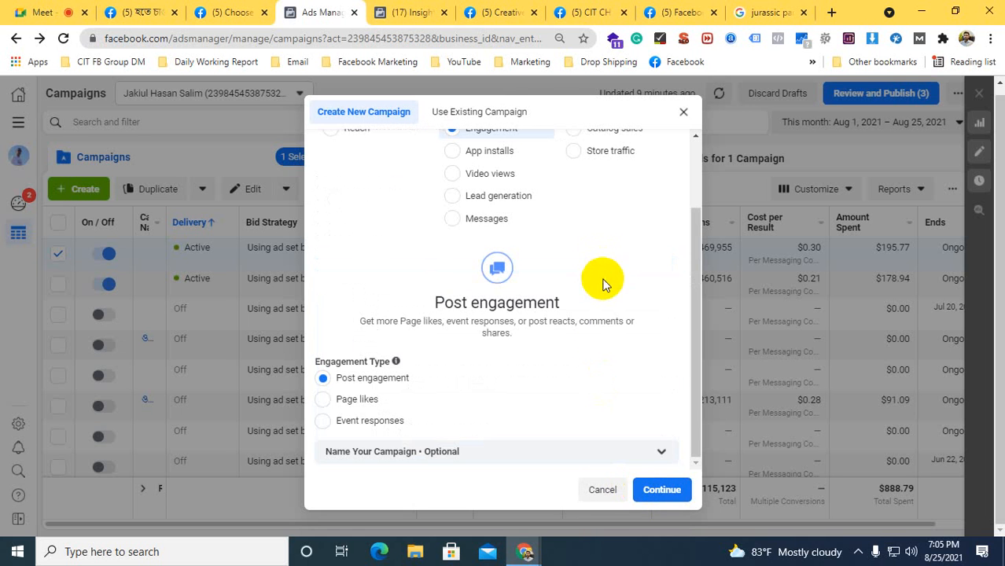
click(661, 498)
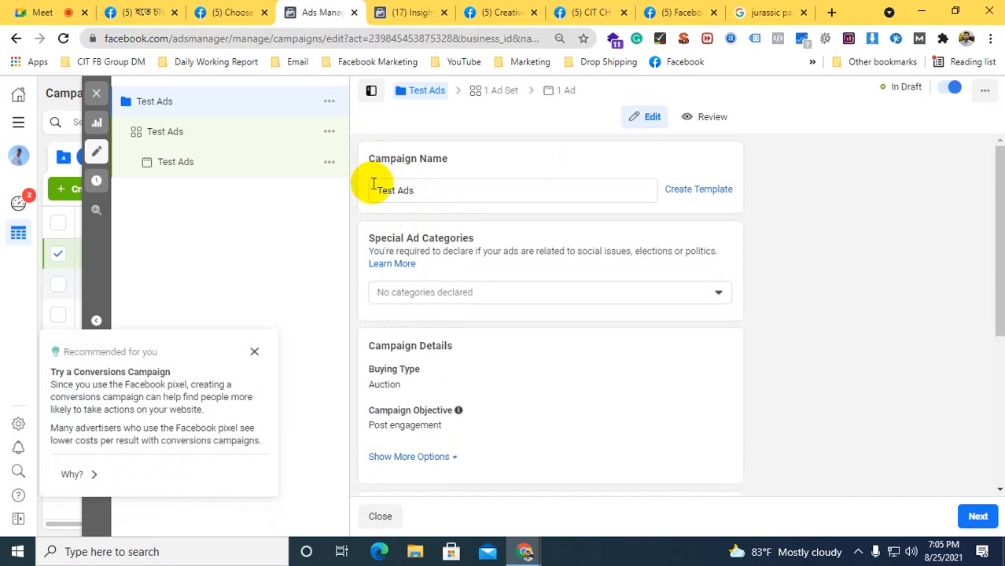
drag(422, 193, 352, 199)
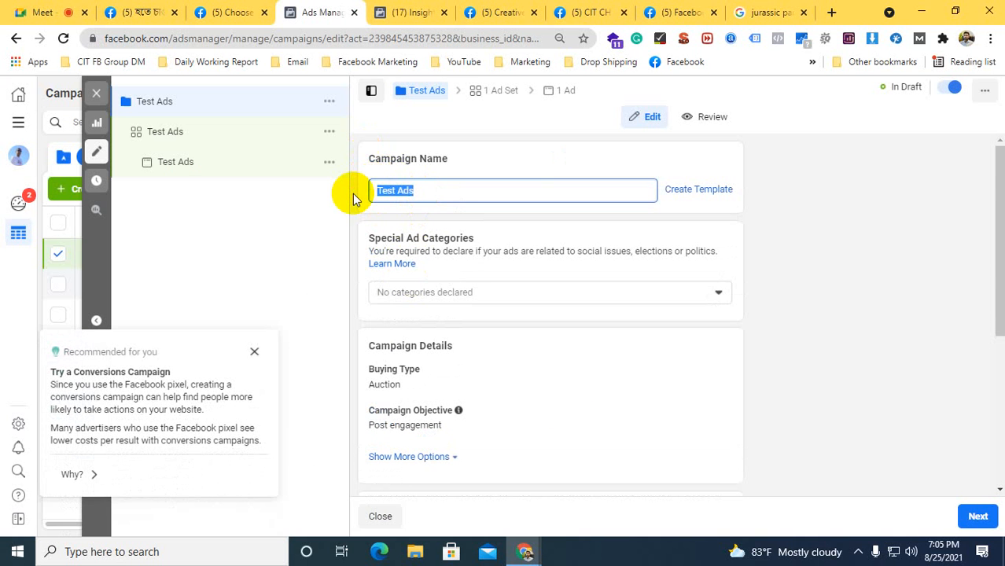
click(254, 352)
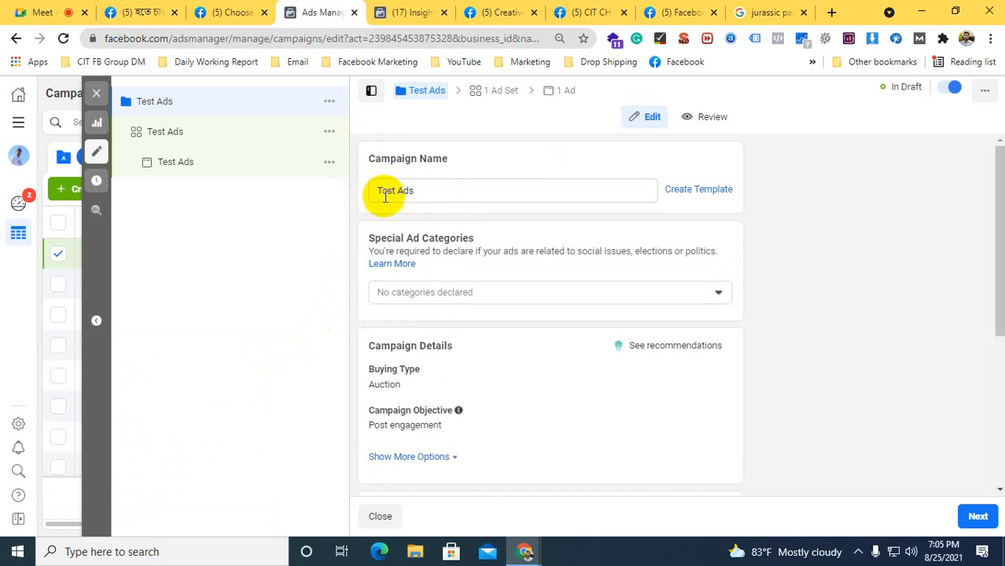
Review the campaign-level settings down to Campaign Budget Optimization and proceed to the ad set settings
scroll(440, 236, down, 2)
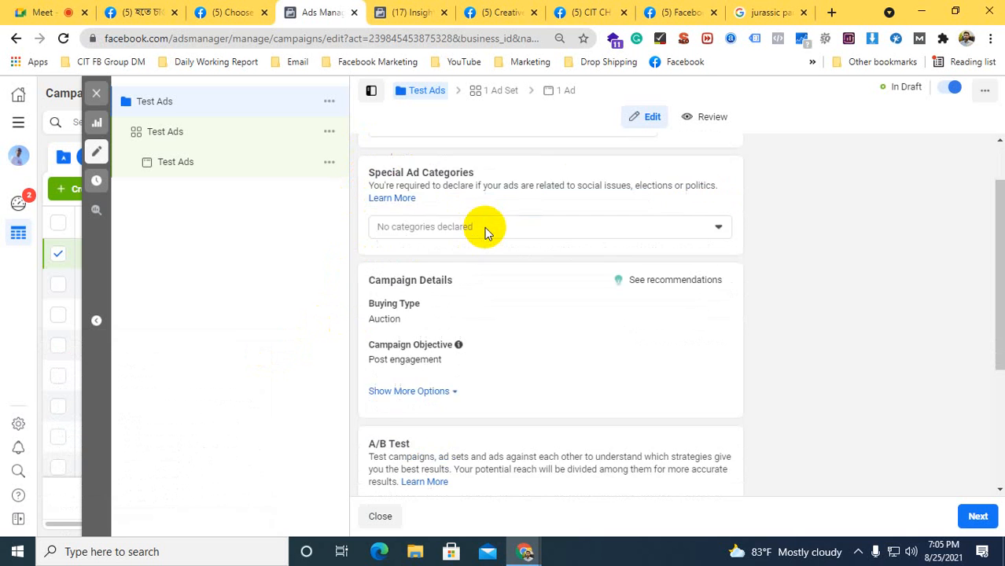
scroll(431, 267, down, 2)
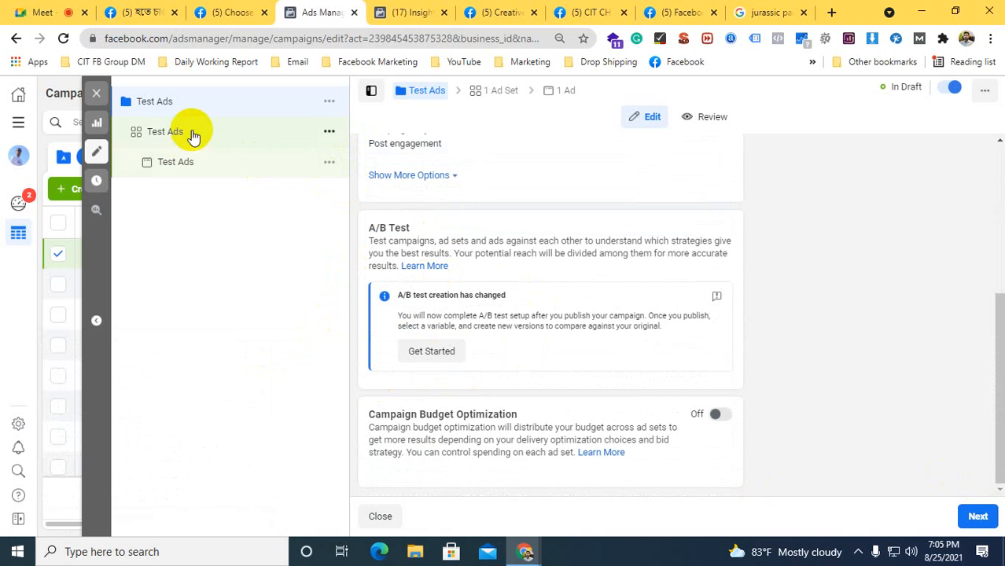
scroll(897, 403, up, 3)
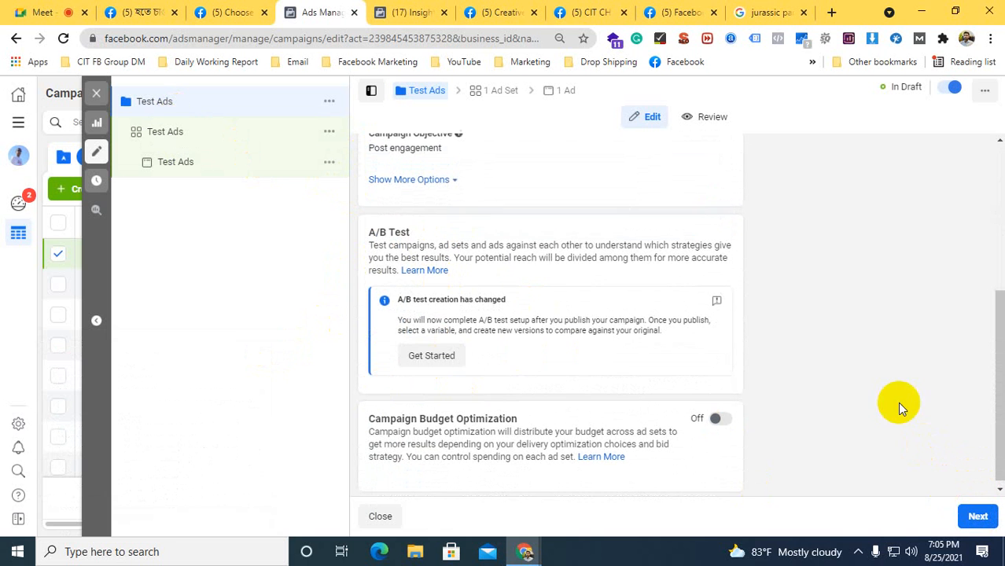
scroll(466, 265, up, 1)
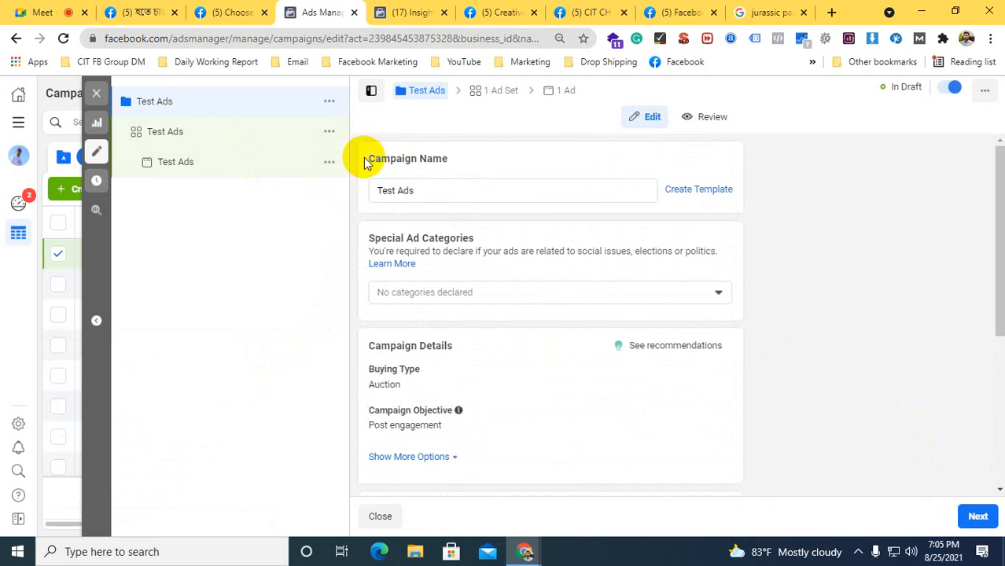
drag(363, 157, 383, 192)
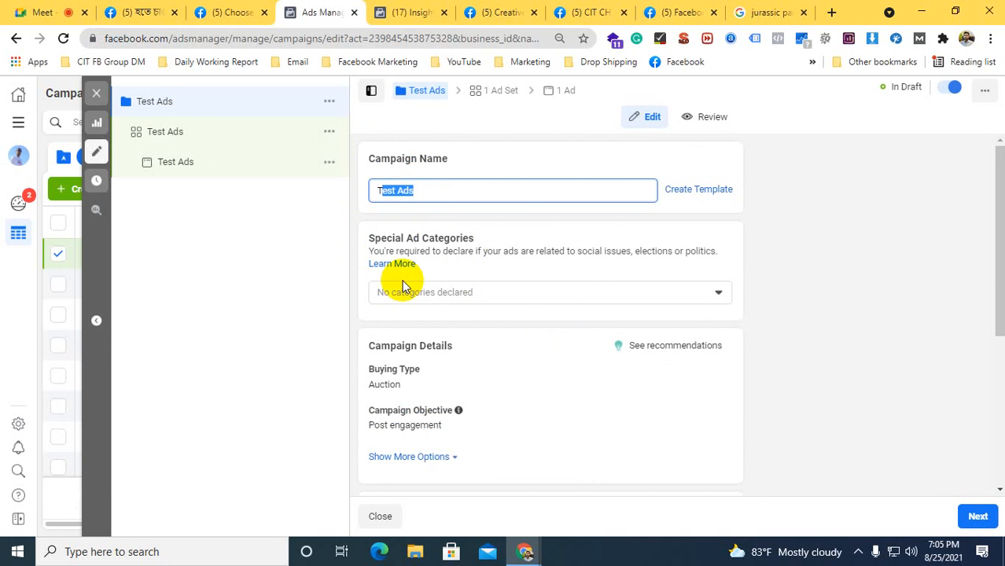
click(968, 512)
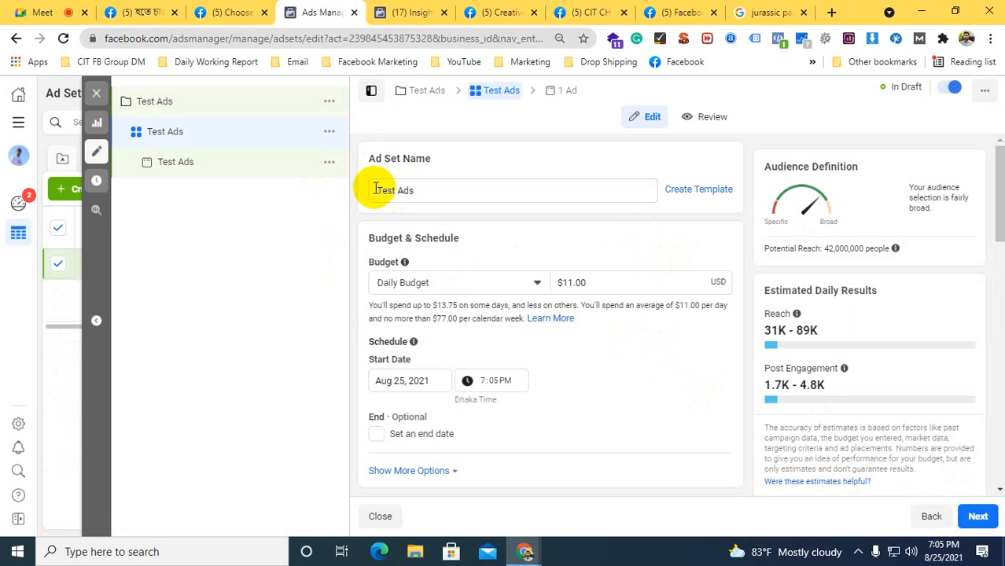
Look over the ad set's name, budget and schedule, and audience targeting sections
drag(382, 192, 425, 193)
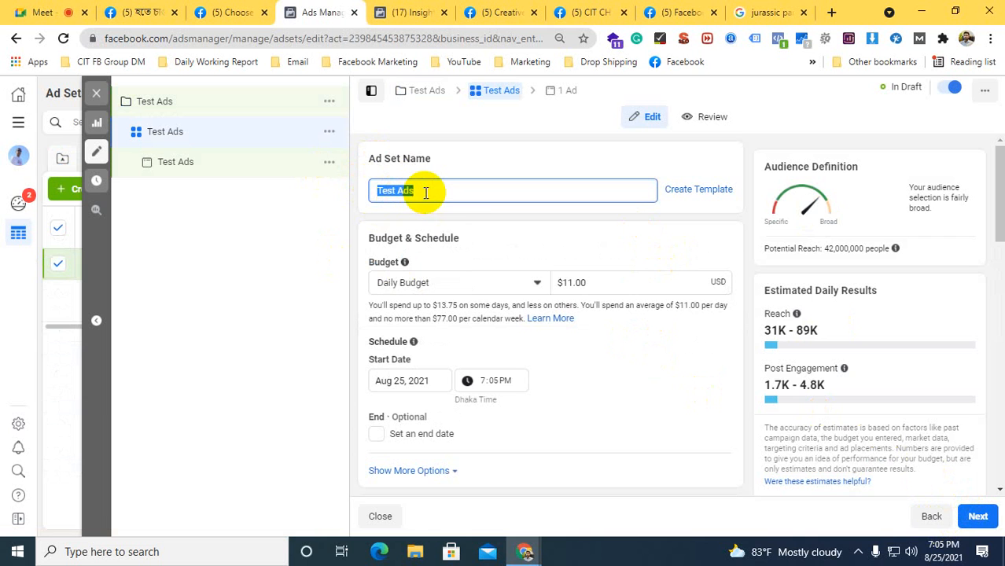
scroll(478, 191, down, 1)
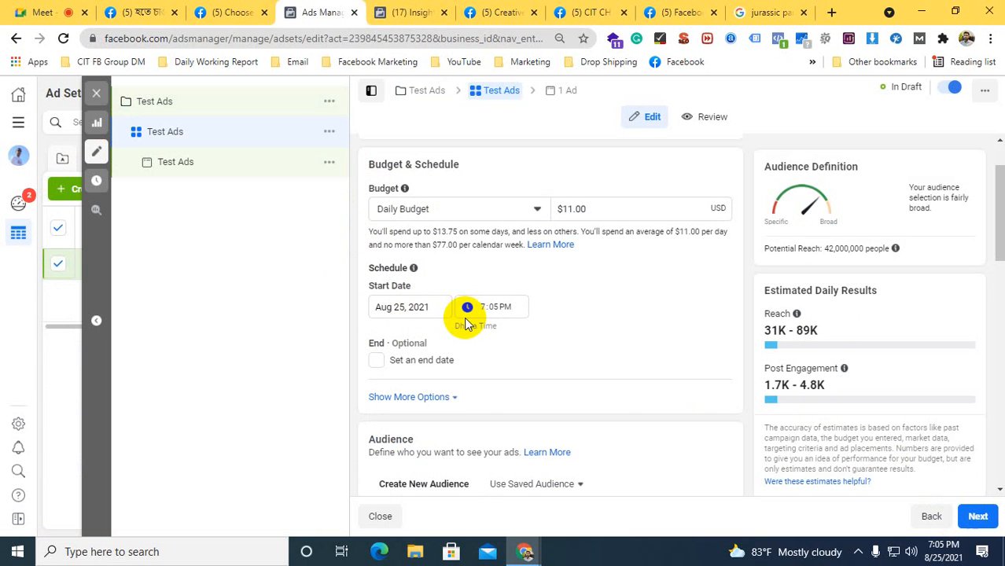
scroll(474, 318, down, 2)
mouse_move(455, 375)
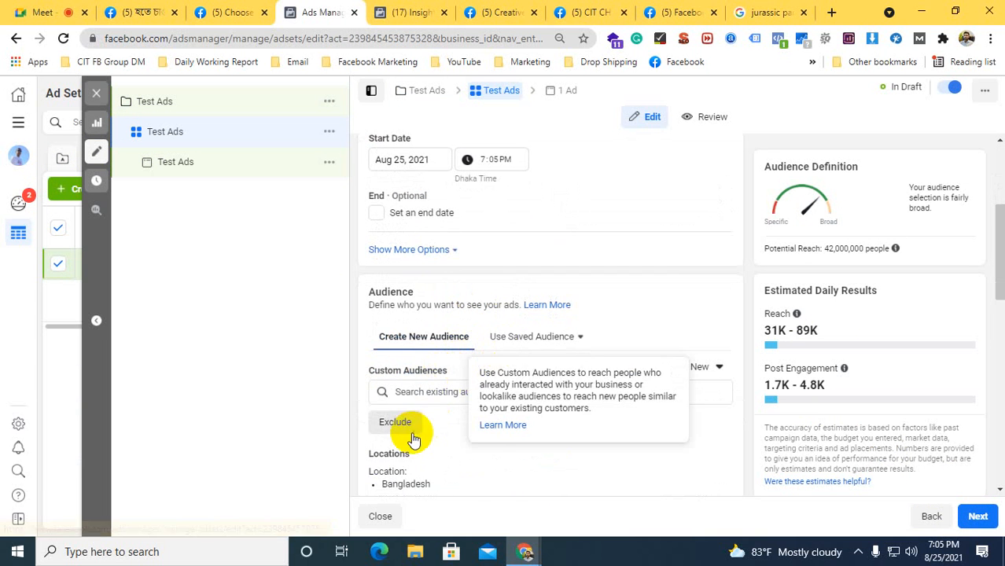
scroll(410, 452, down, 3)
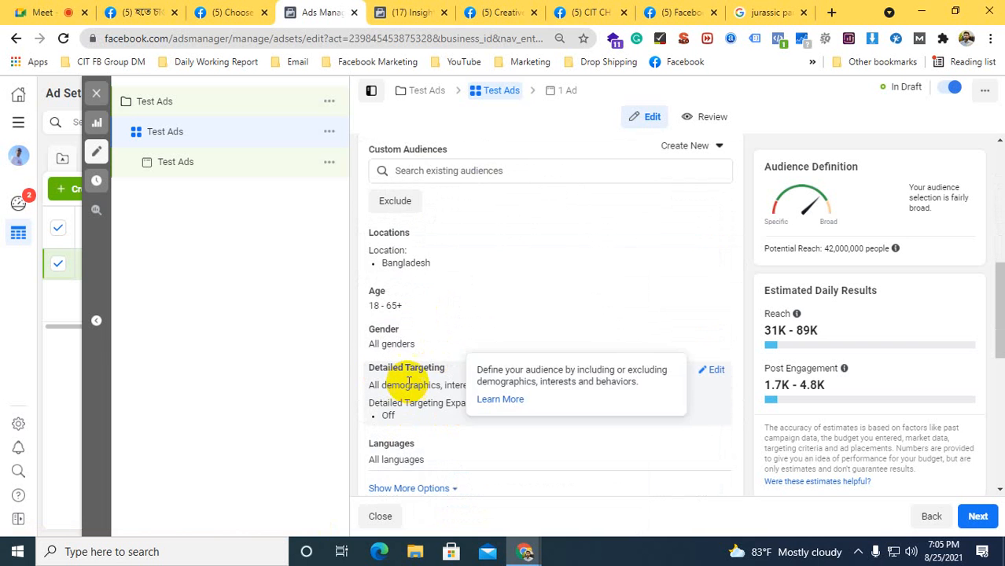
scroll(408, 381, up, 6)
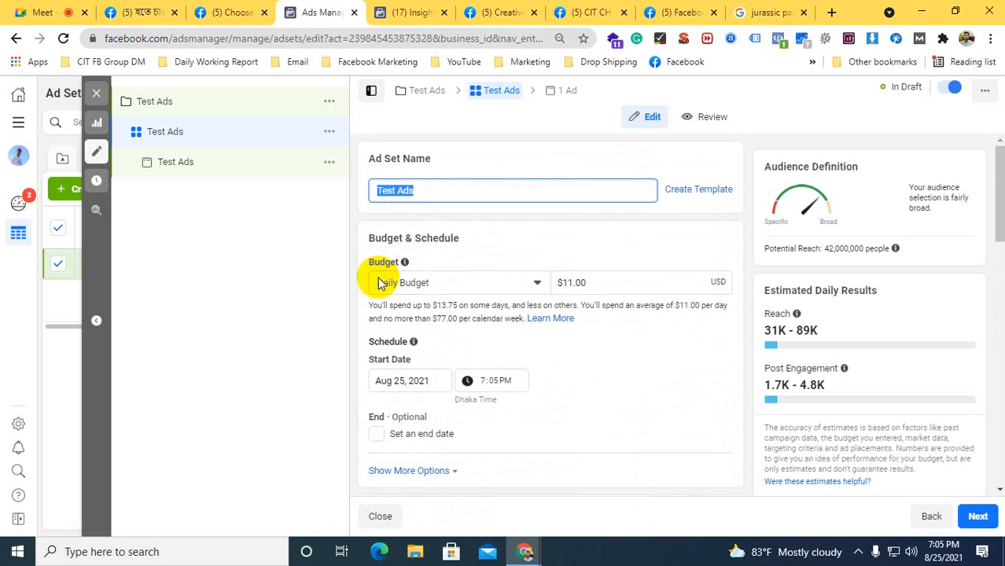
Keep the ad set's budget type as Daily Budget and set the amount to $5
click(396, 283)
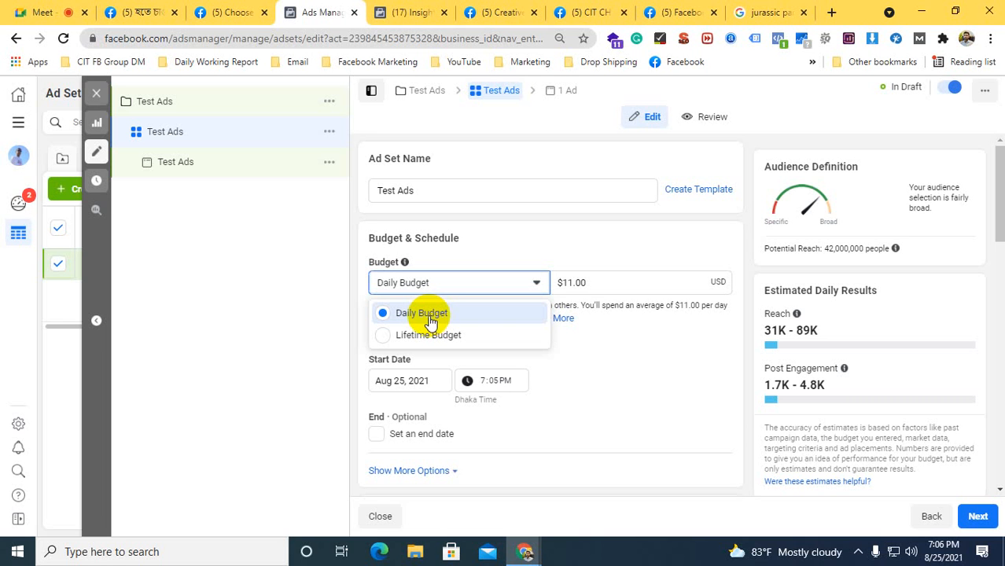
click(431, 321)
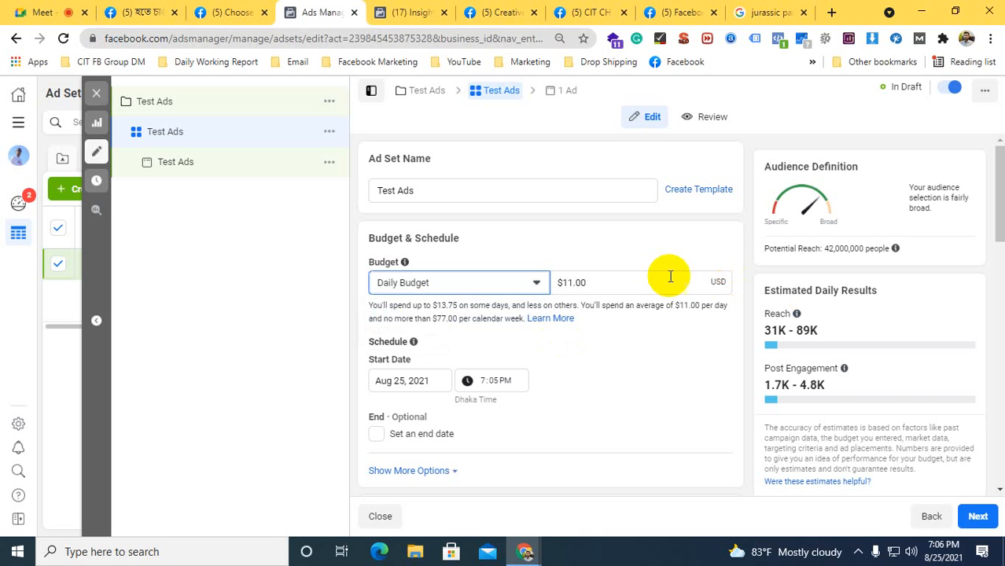
double_click(585, 284)
text(5)
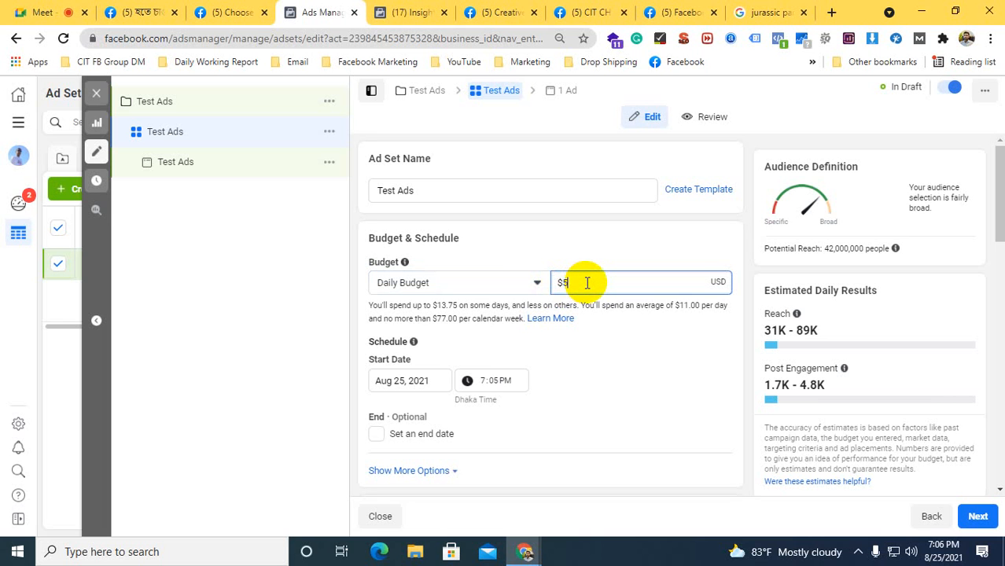
click(524, 257)
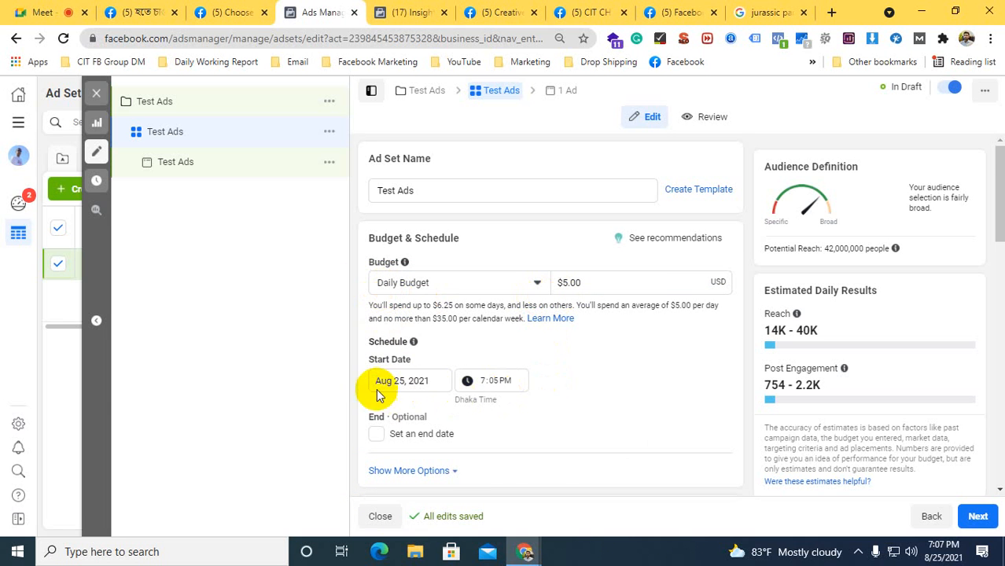
Set the ad set's schedule to start on Aug 25, 2021 at 7:40 PM
scroll(372, 383, down, 1)
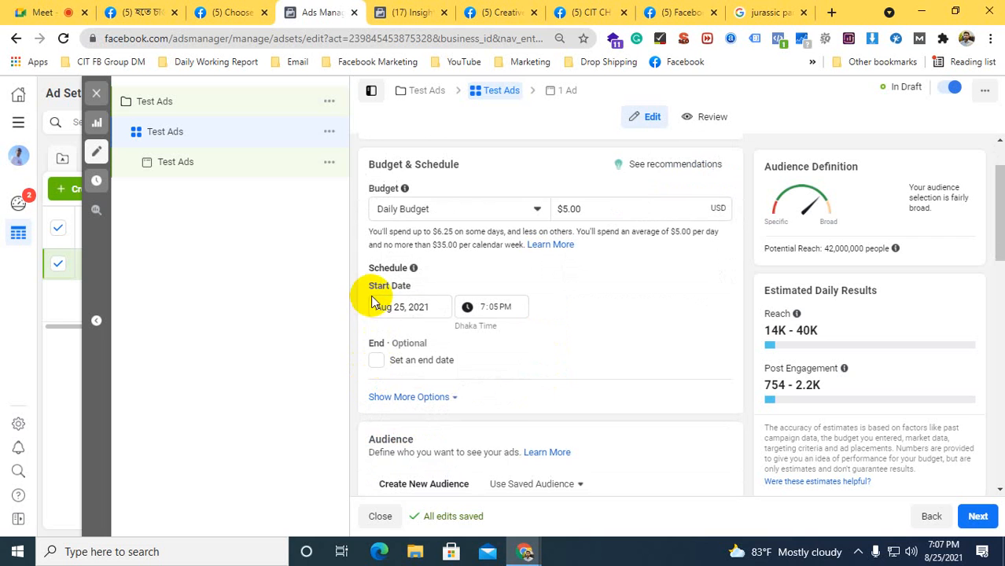
click(406, 306)
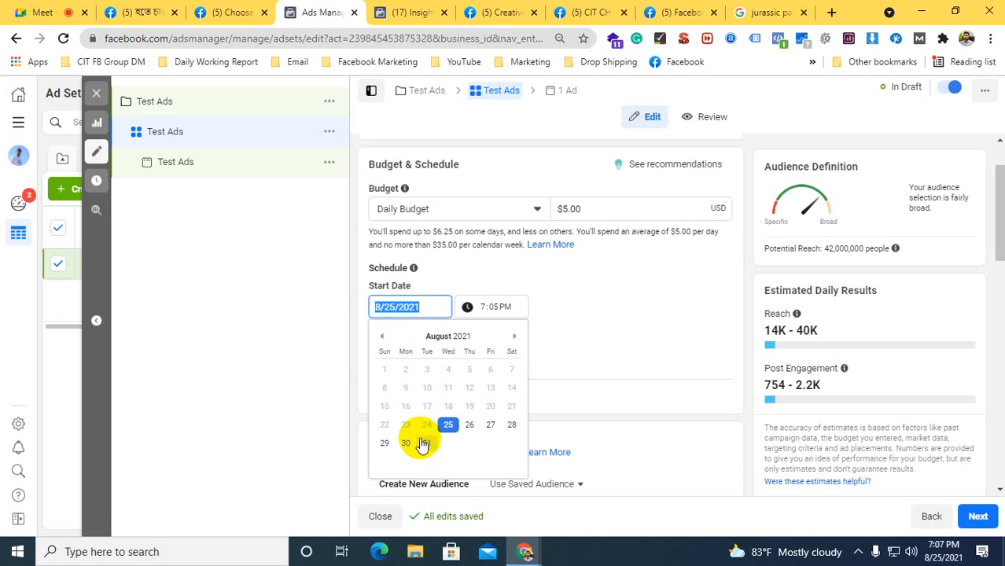
click(446, 431)
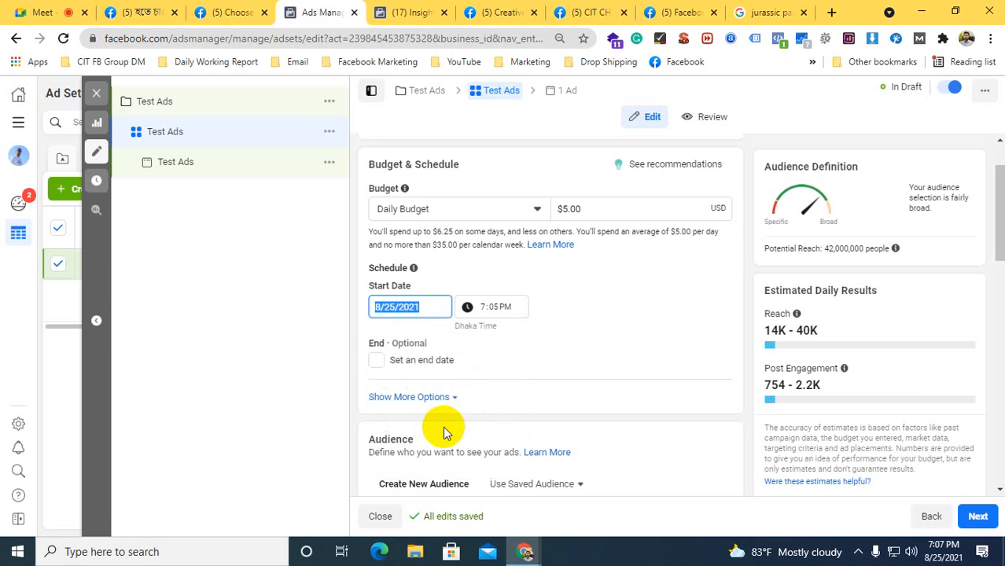
click(485, 309)
click(492, 312)
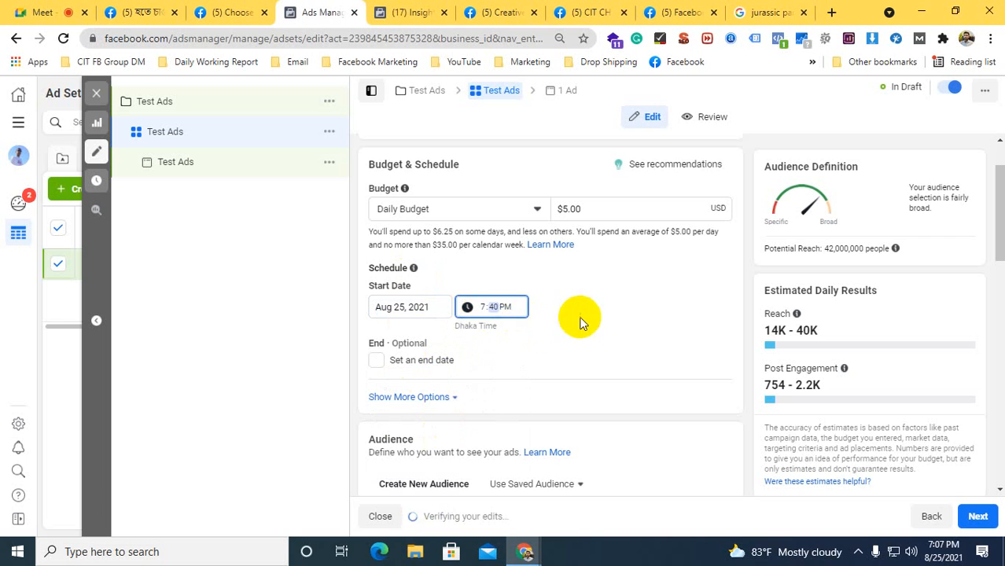
click(552, 322)
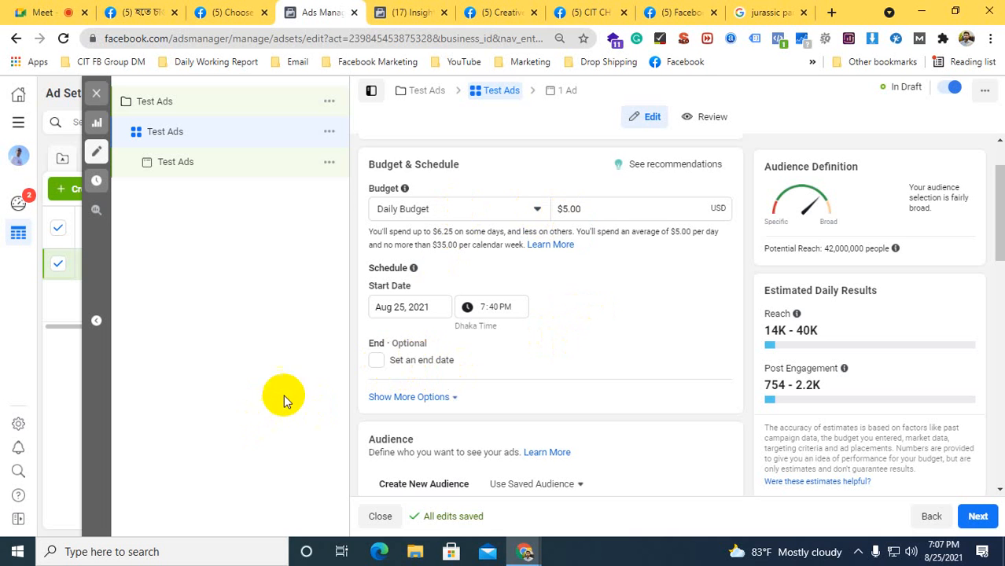
Enable an end date for the ad set and set it to Aug 27, 2021 at 10:00 AM
click(376, 361)
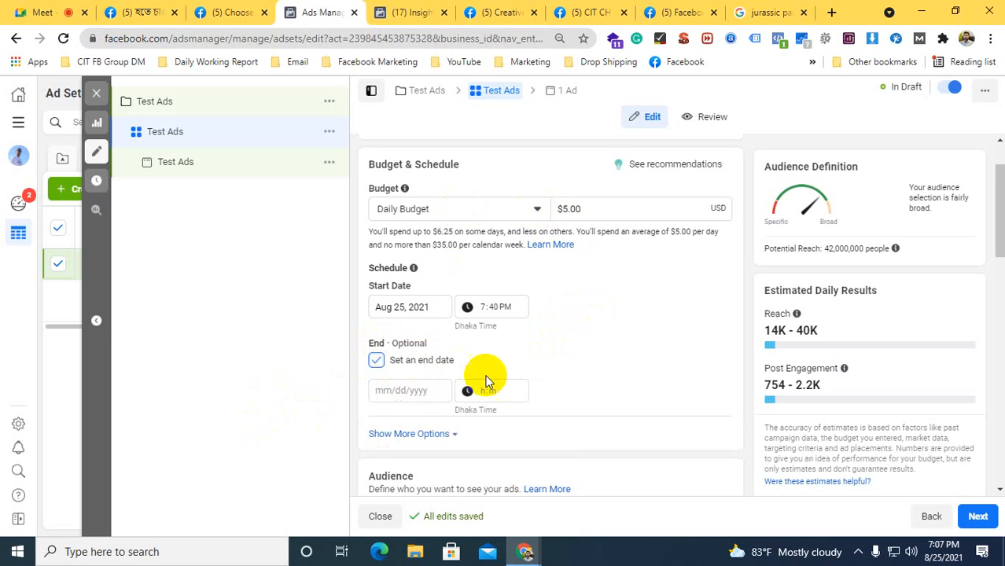
click(397, 390)
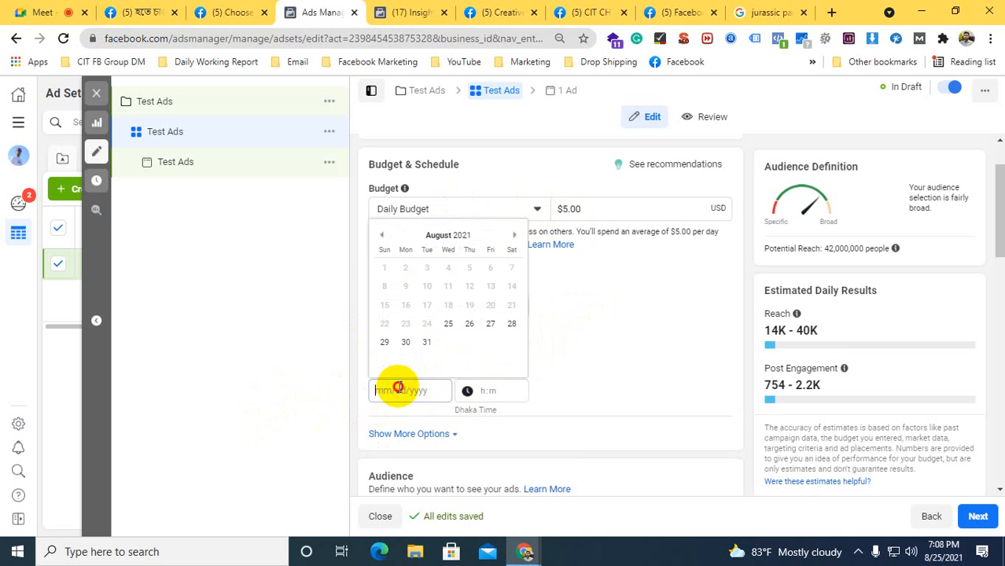
click(492, 325)
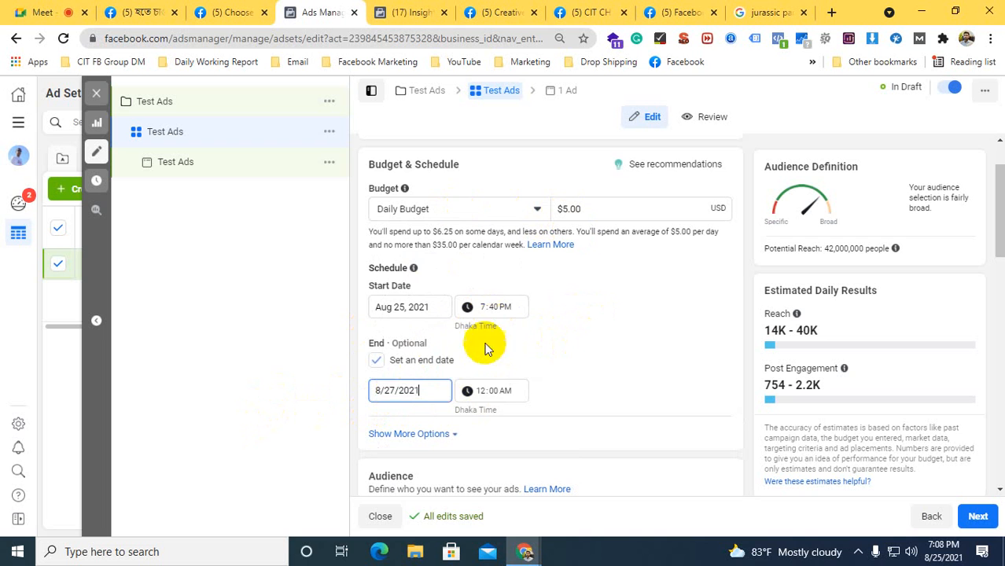
click(478, 393)
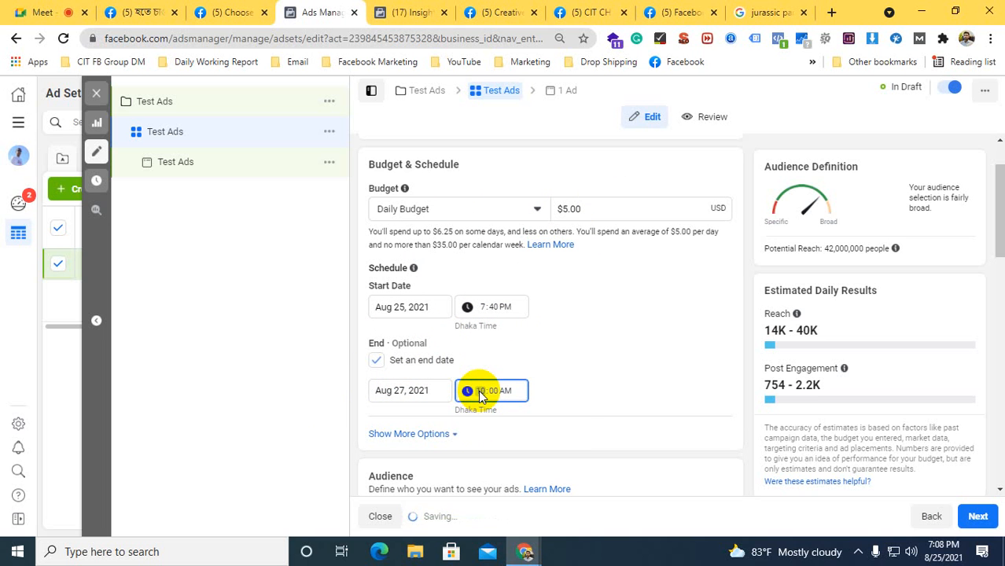
click(566, 393)
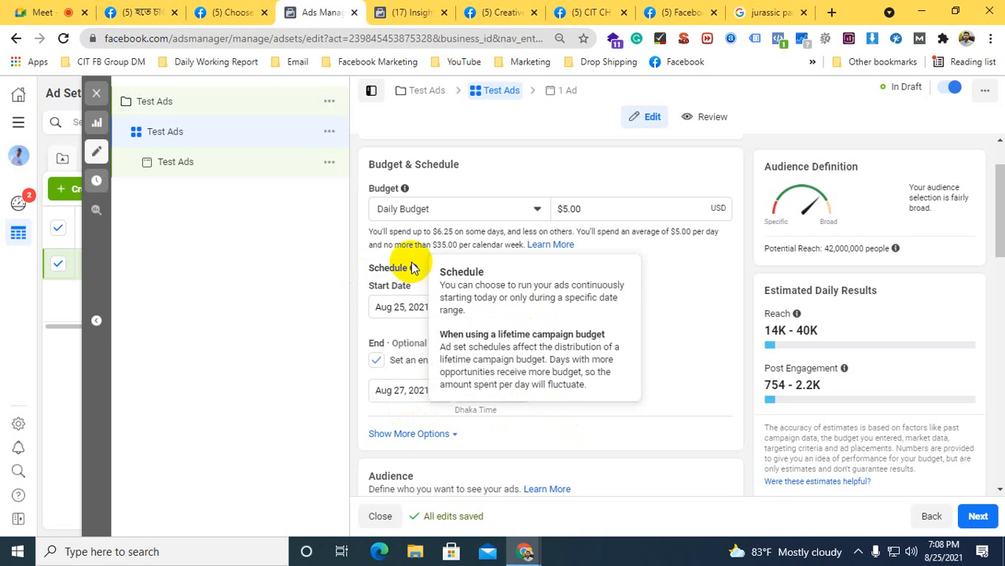
Expand the additional budget and schedule options to show the Ad Scheduling setting
scroll(382, 361, down, 1)
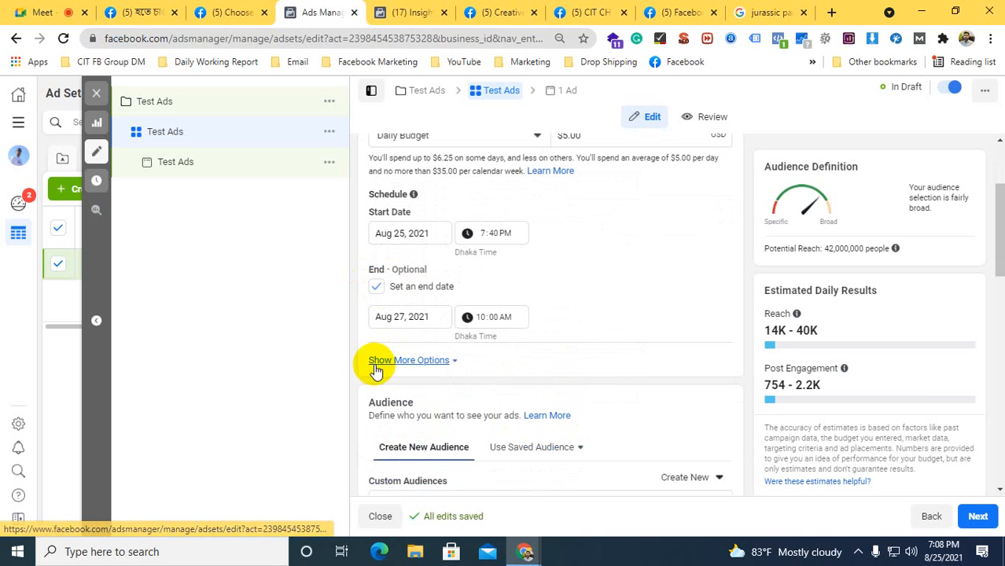
click(387, 364)
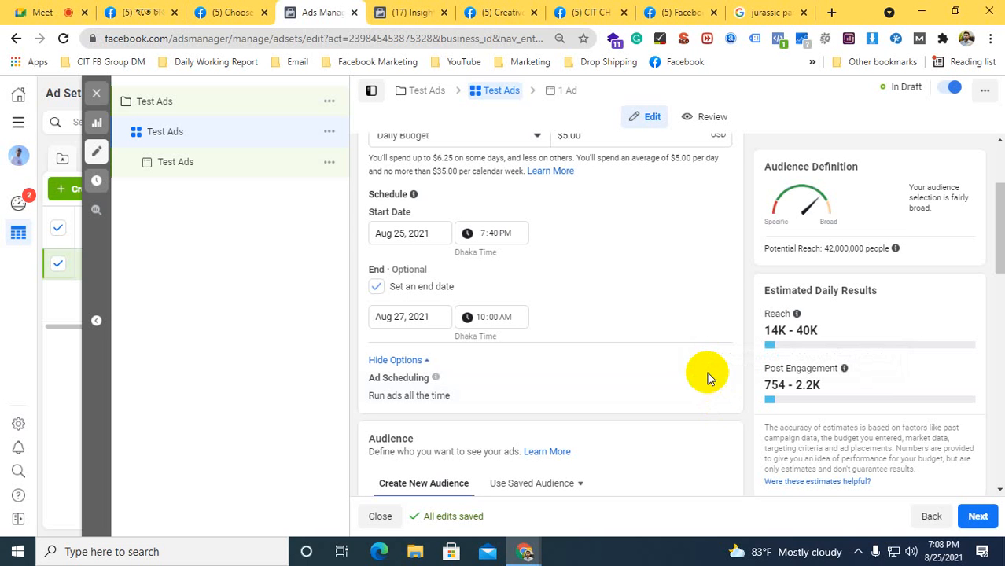
scroll(650, 325, up, 1)
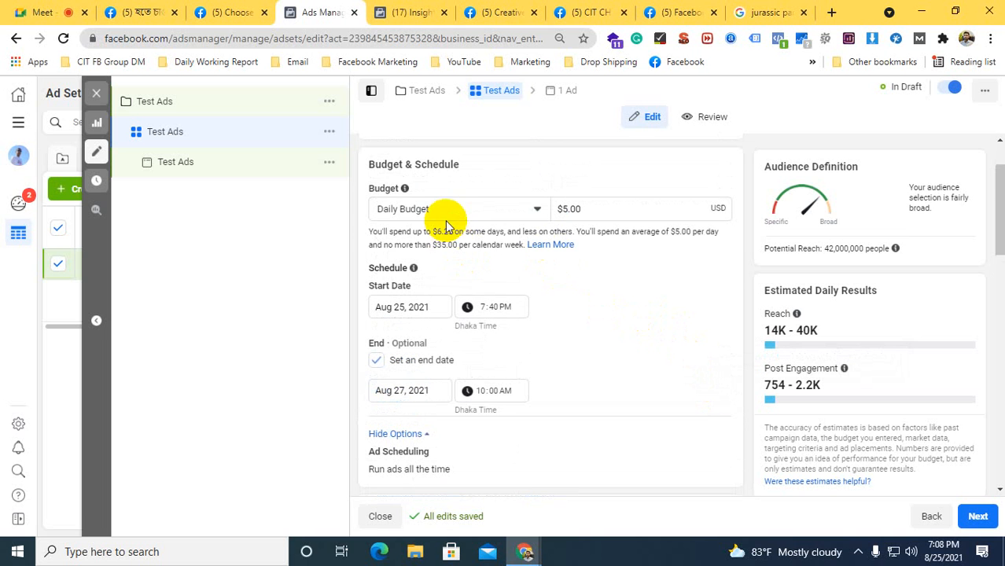
Switch the ad set's budget type to Lifetime Budget and set the amount to $20
click(416, 209)
click(400, 261)
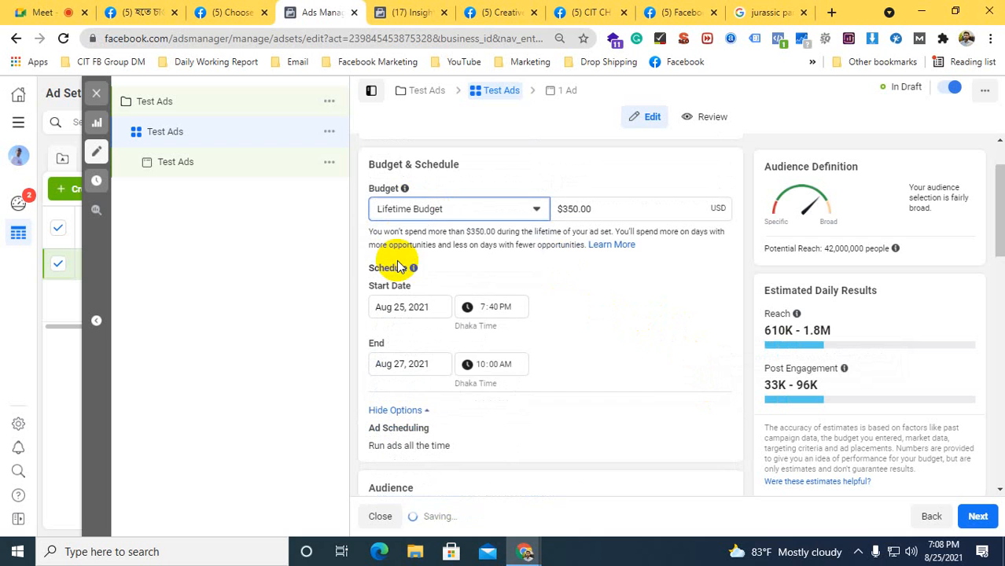
mouse_move(413, 267)
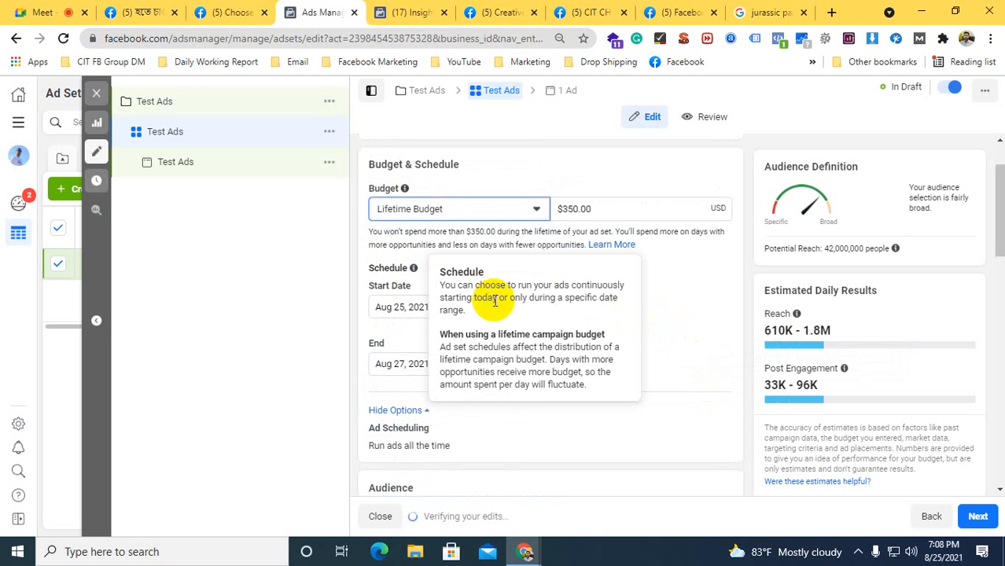
double_click(571, 207)
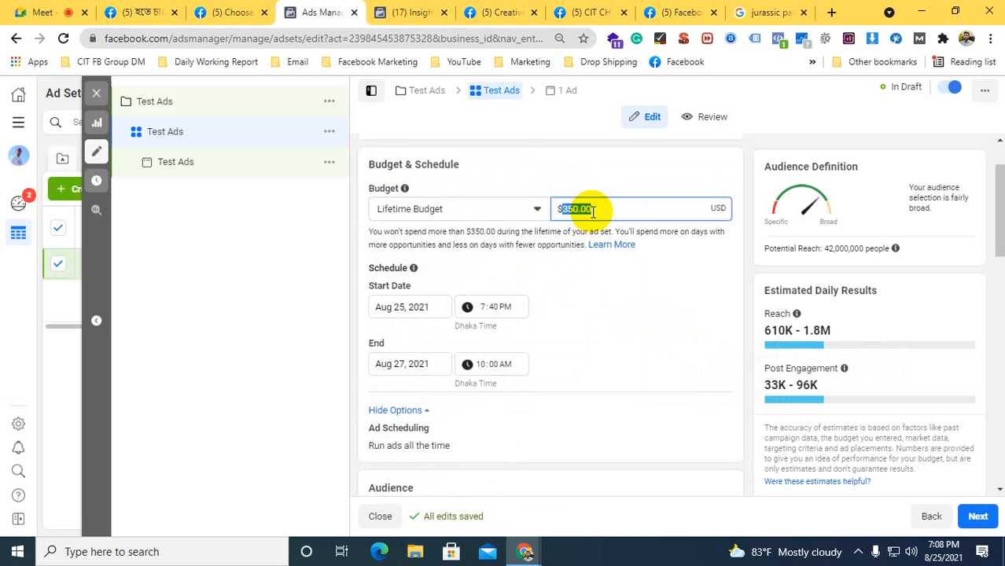
text(29)
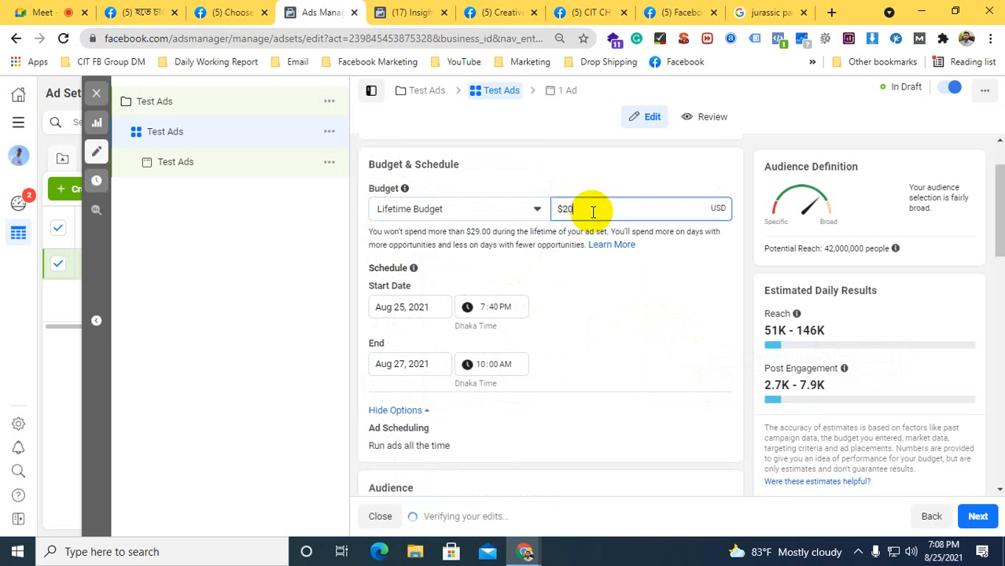
click(621, 291)
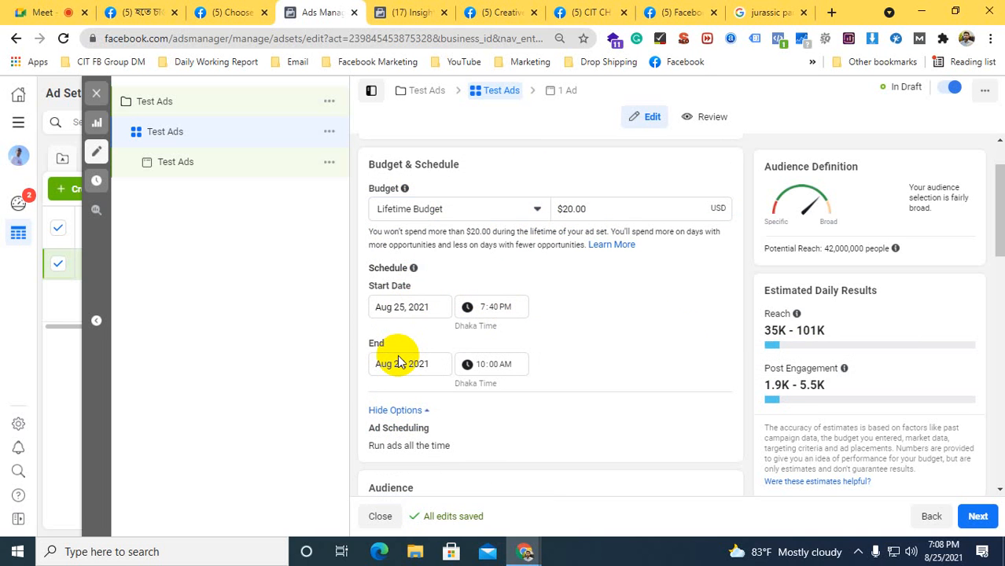
scroll(566, 323, down, 1)
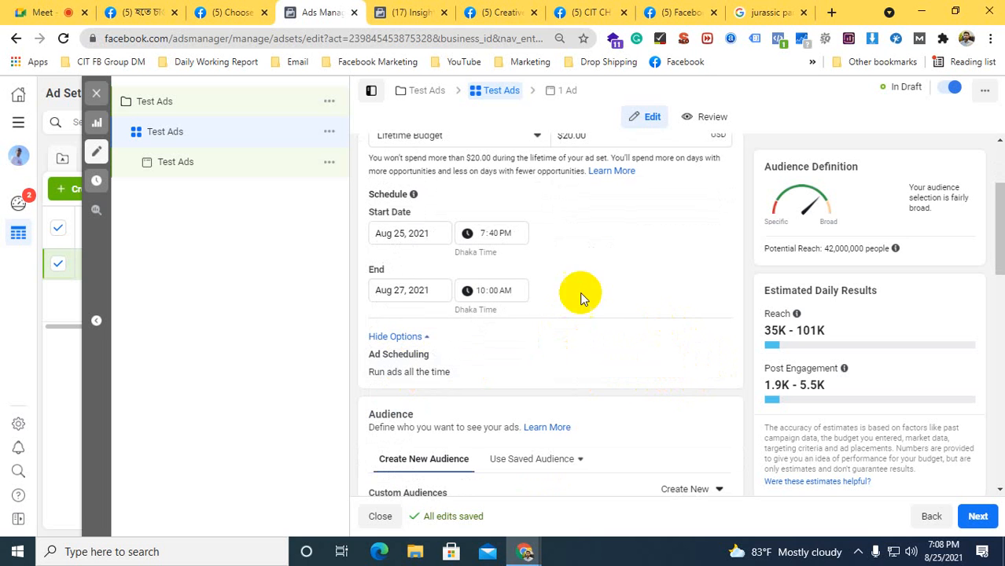
scroll(550, 265, up, 1)
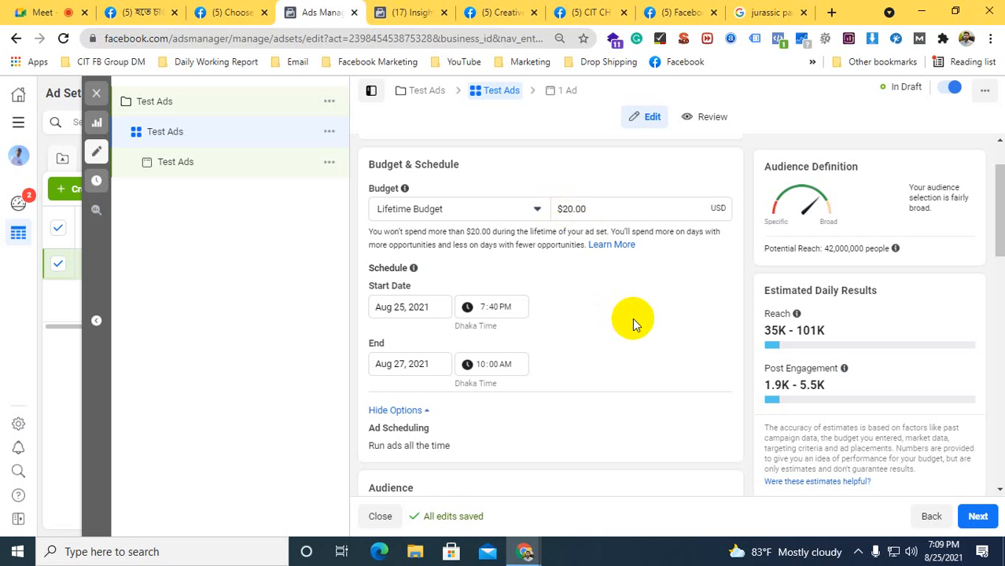
Enable running ads on a schedule and mark Sunday 12–3 AM, 6–11 AM, 12–2 PM and 4–5 PM as scheduled hours
scroll(632, 317, down, 2)
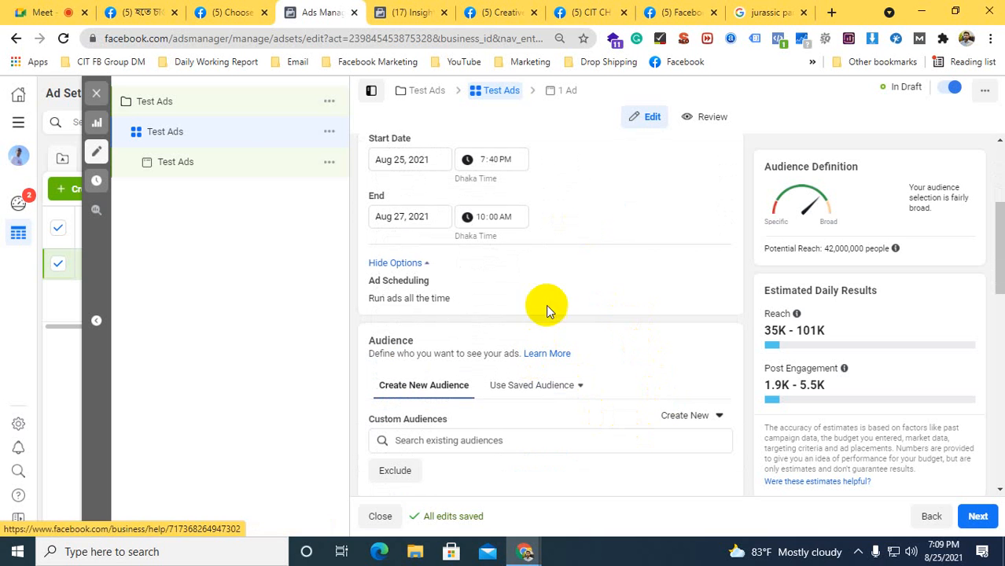
click(711, 283)
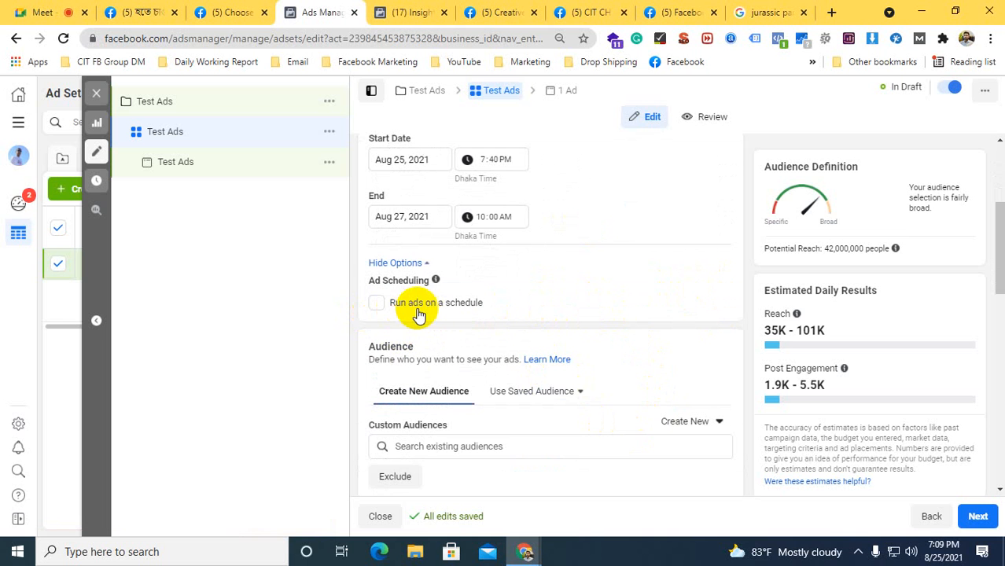
click(375, 304)
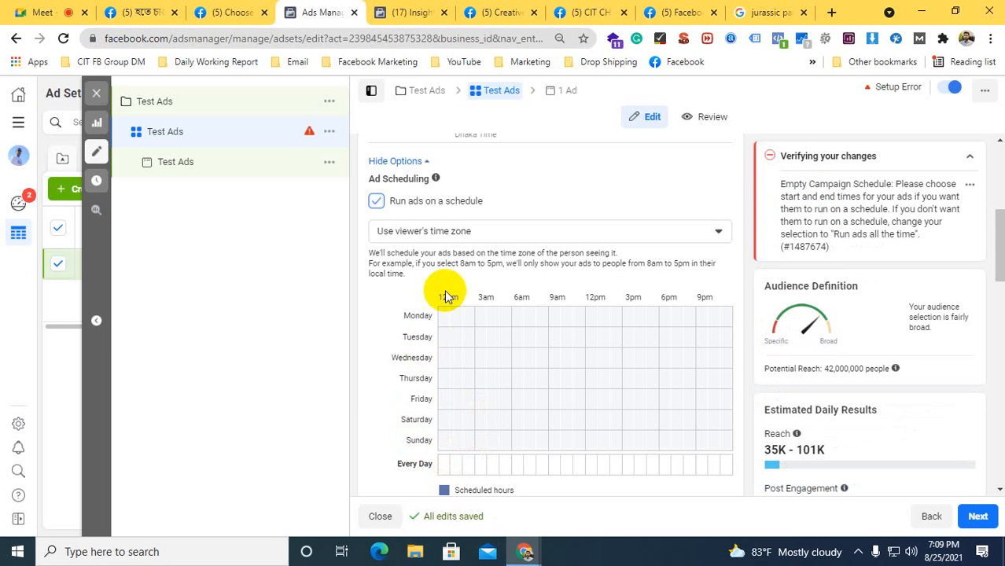
click(443, 441)
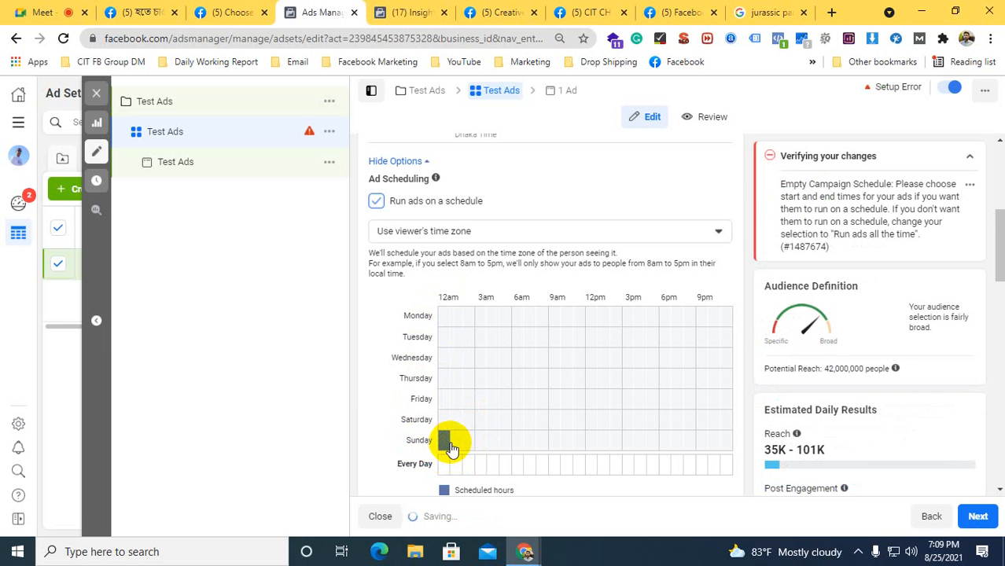
click(458, 445)
click(469, 445)
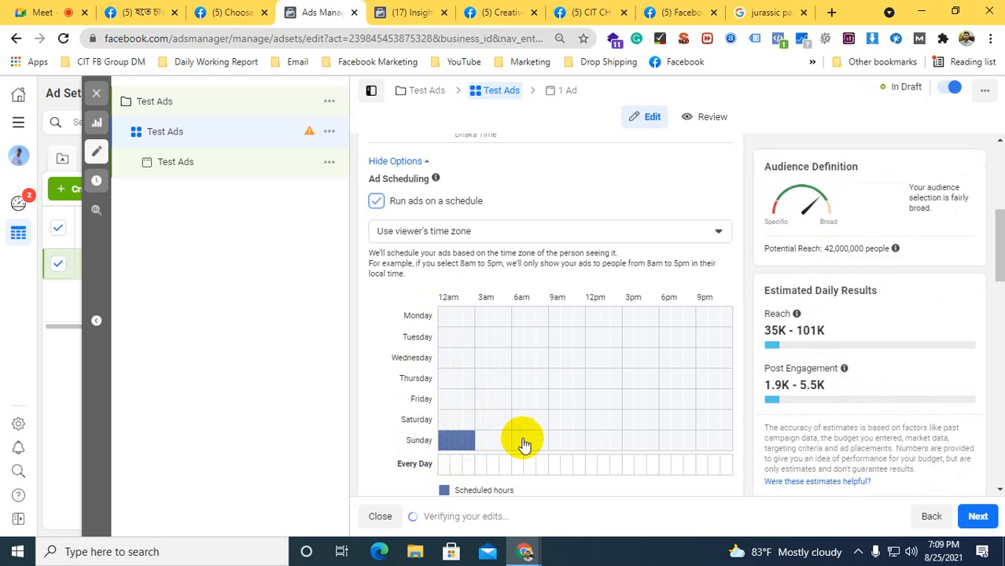
drag(522, 445, 617, 445)
click(636, 443)
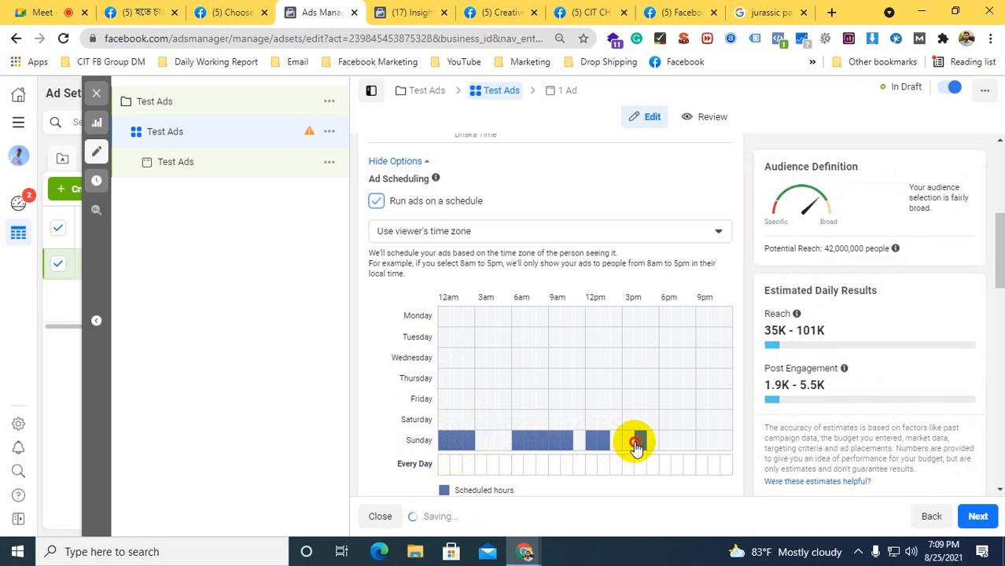
Schedule one-hour slots: Friday 3 AM, Wednesday 4 AM, Thursday 9 AM and 1 PM, Tuesday 6, 8, 10 AM and 12 PM, and Monday 5 AM
click(481, 398)
click(493, 358)
click(554, 379)
click(603, 378)
click(594, 338)
click(566, 336)
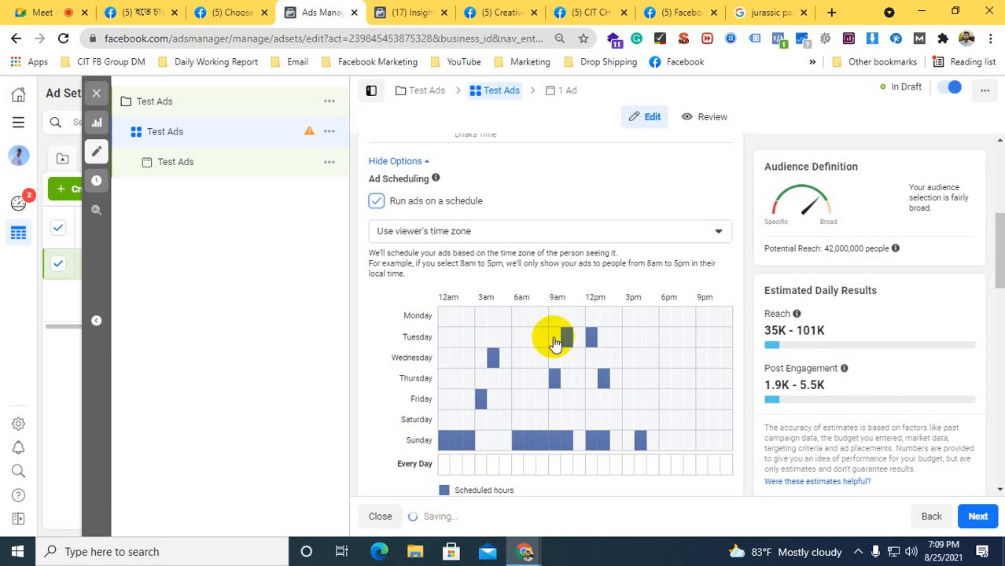
click(541, 336)
click(517, 336)
click(505, 319)
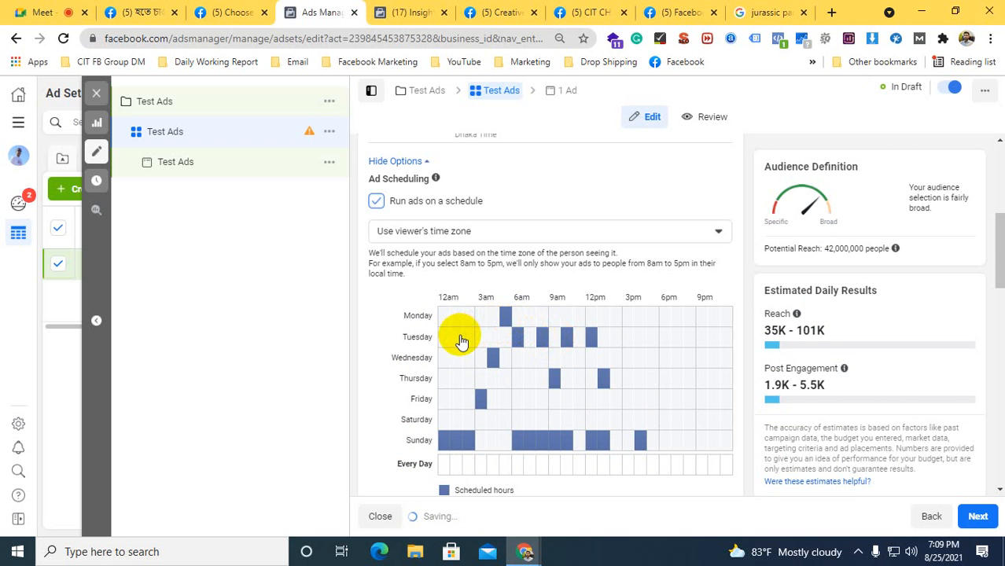
Add one-hour slots at 1 AM on Tuesday, Wednesday and Friday, Tuesday 6 PM, Thursday 4, 6 and 9 PM, and Sunday 8 PM
click(456, 337)
click(456, 358)
click(456, 399)
click(664, 337)
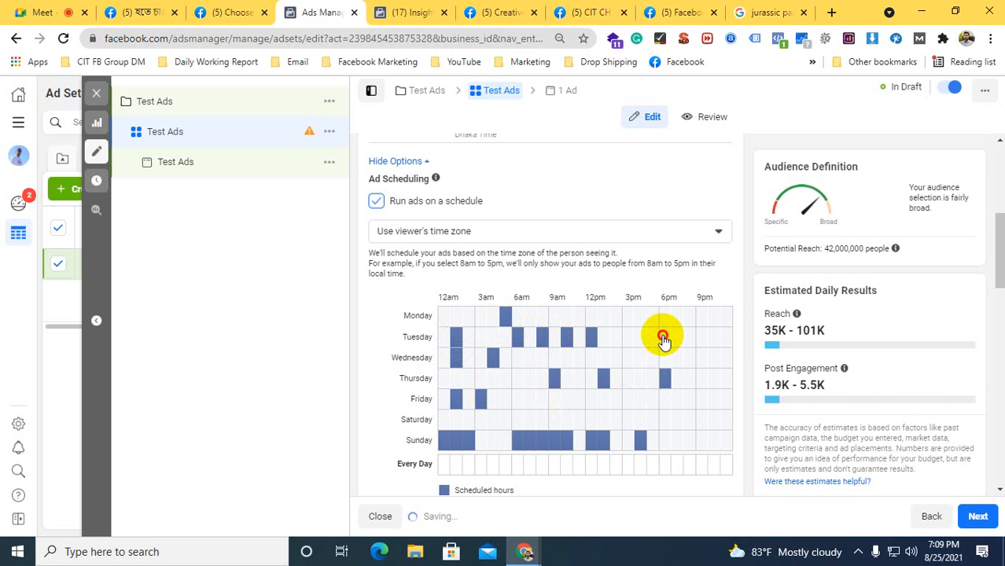
click(664, 378)
click(640, 378)
click(688, 440)
click(702, 378)
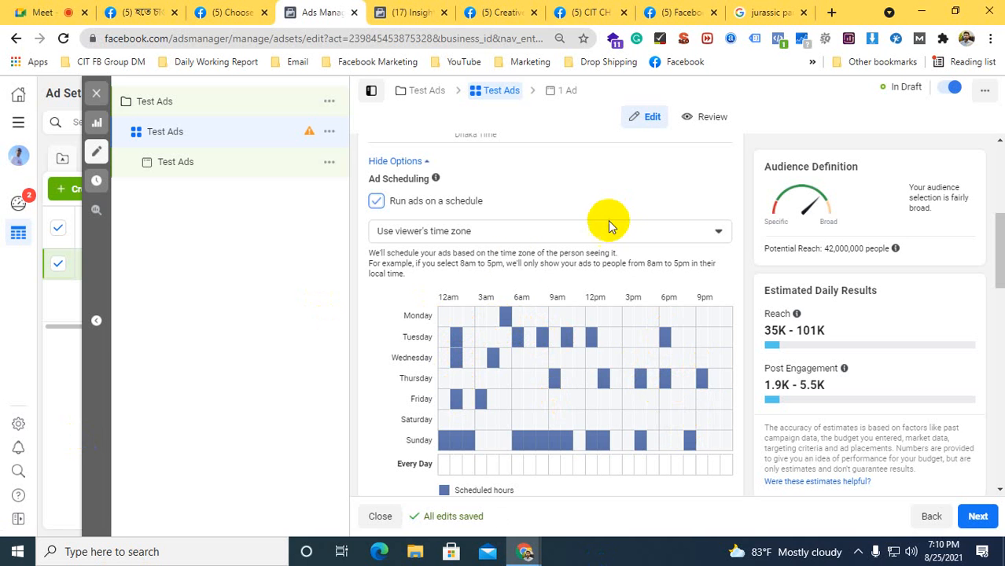
Check the ad set's budget type options without changing them, and turn off running ads on a schedule
scroll(485, 314, up, 5)
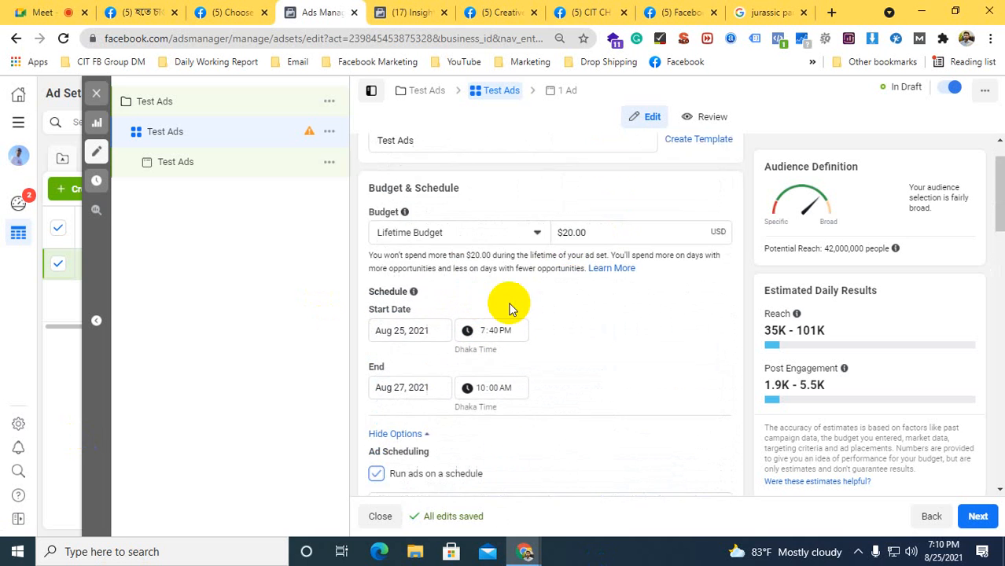
click(396, 268)
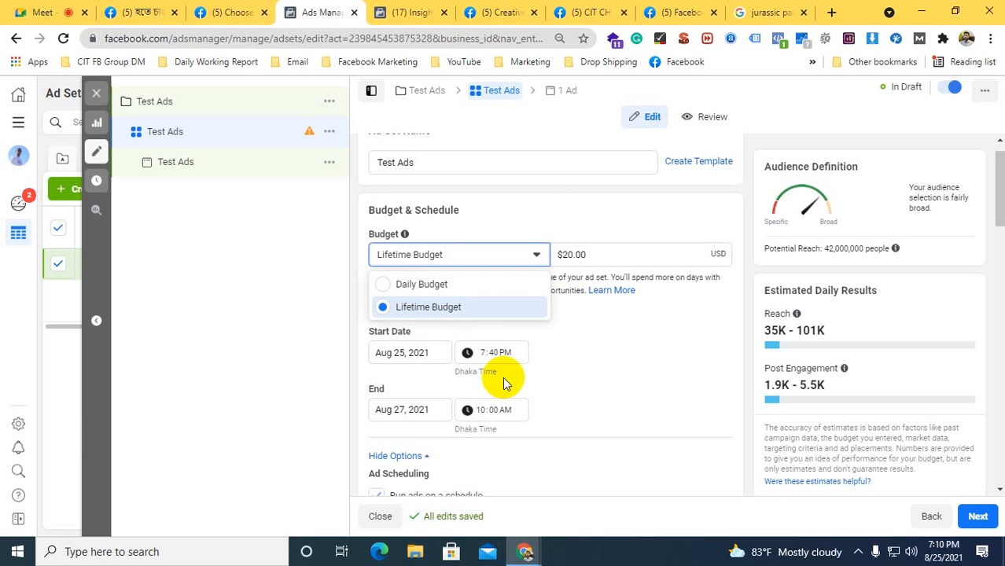
click(606, 328)
scroll(606, 328, down, 3)
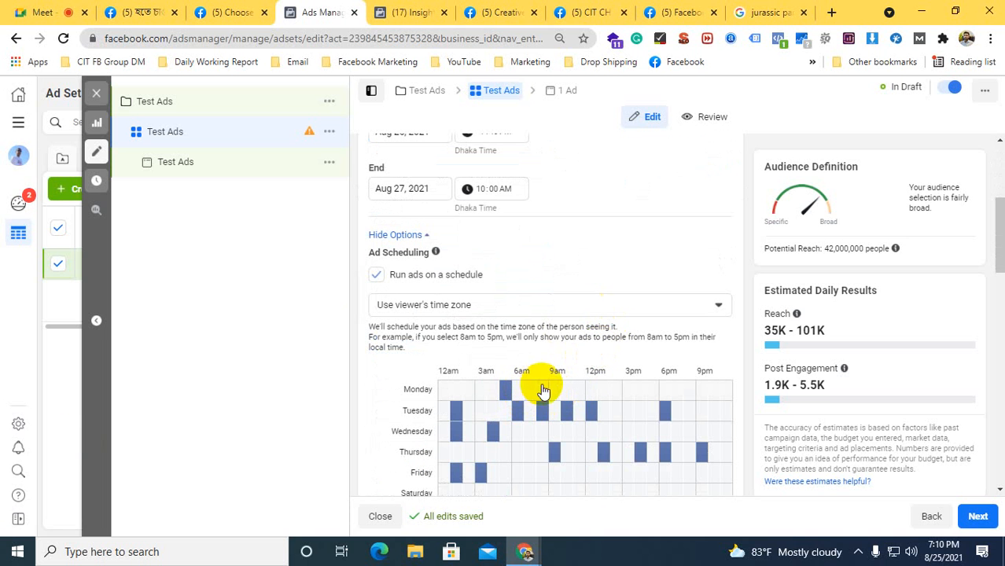
click(379, 276)
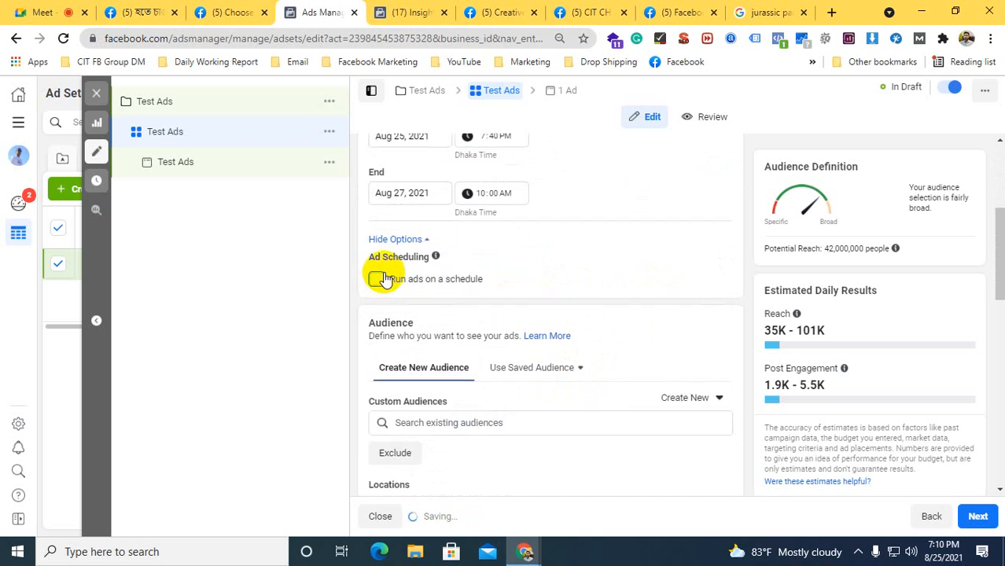
Return the ad set's budget type to Daily Budget and set the amount to $5
scroll(385, 268, up, 2)
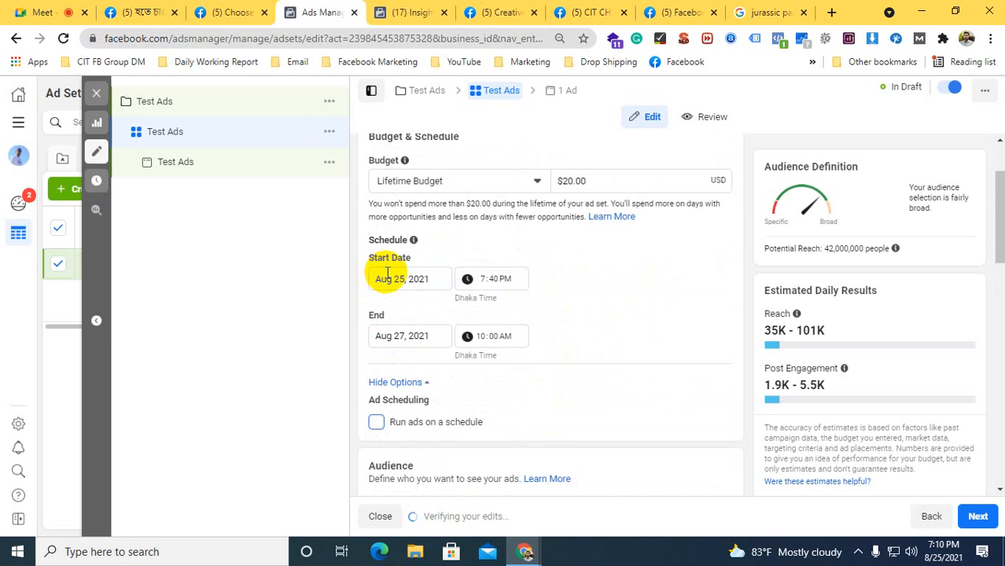
click(388, 182)
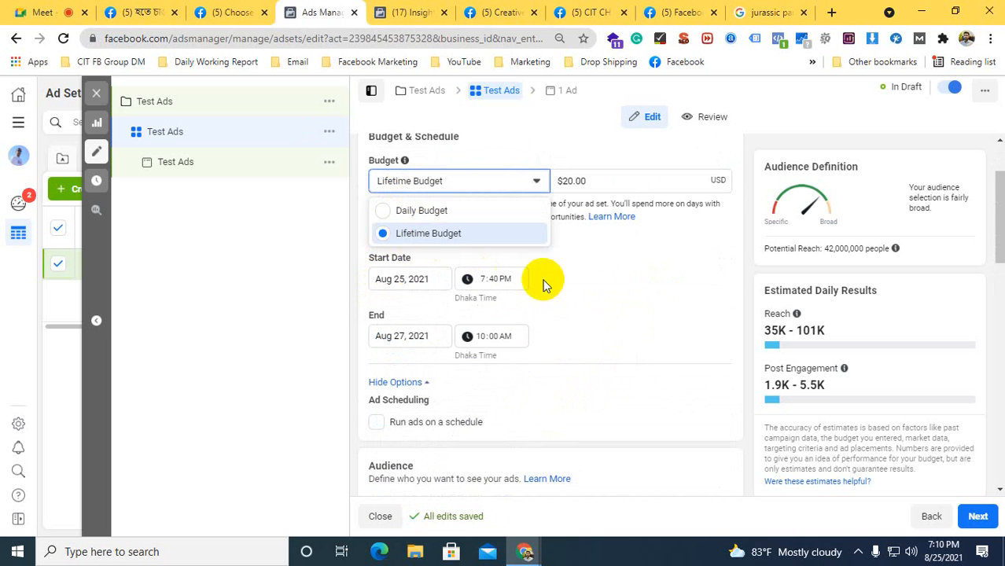
click(390, 210)
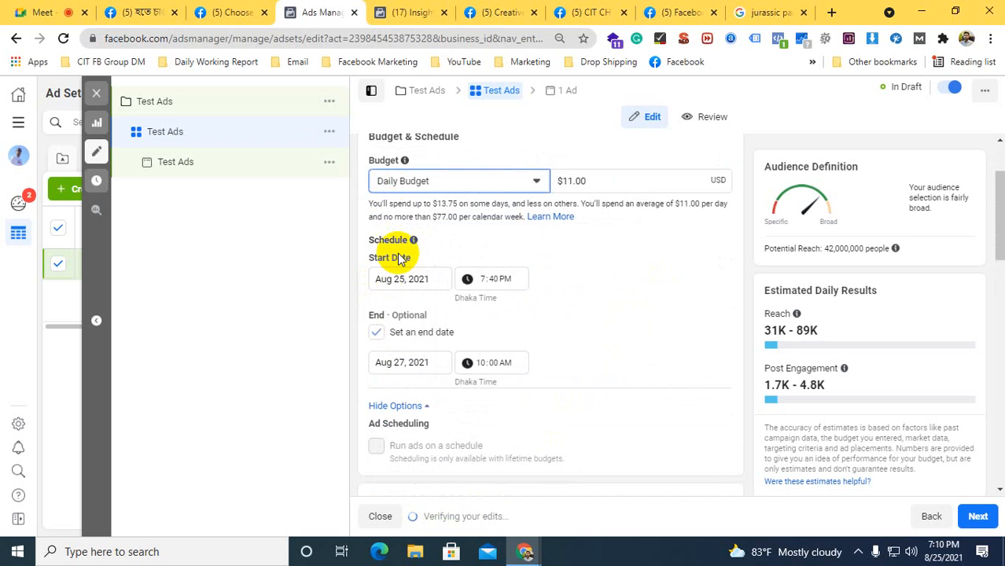
scroll(680, 302, down, 1)
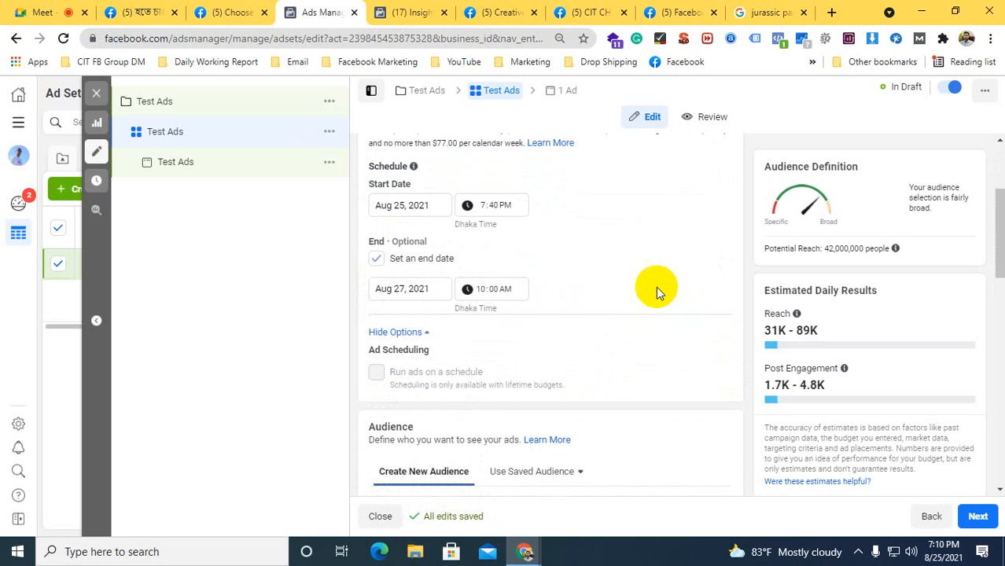
scroll(637, 248, up, 2)
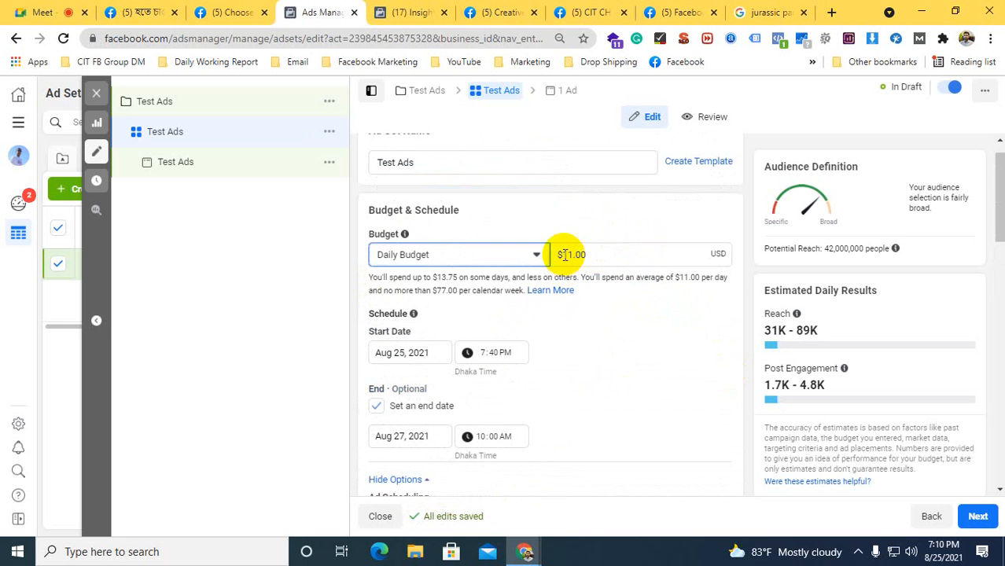
drag(563, 254, 586, 253)
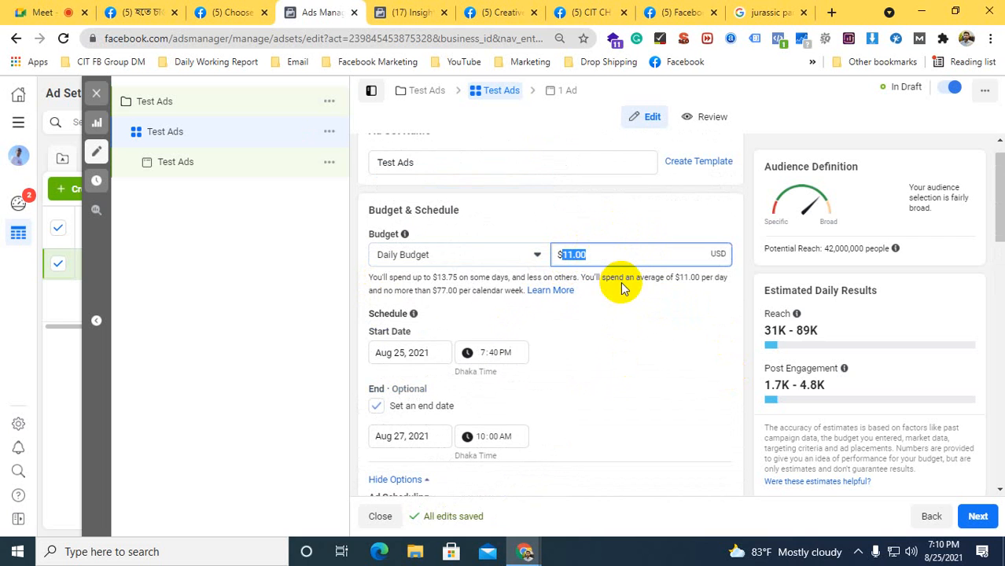
text(5)
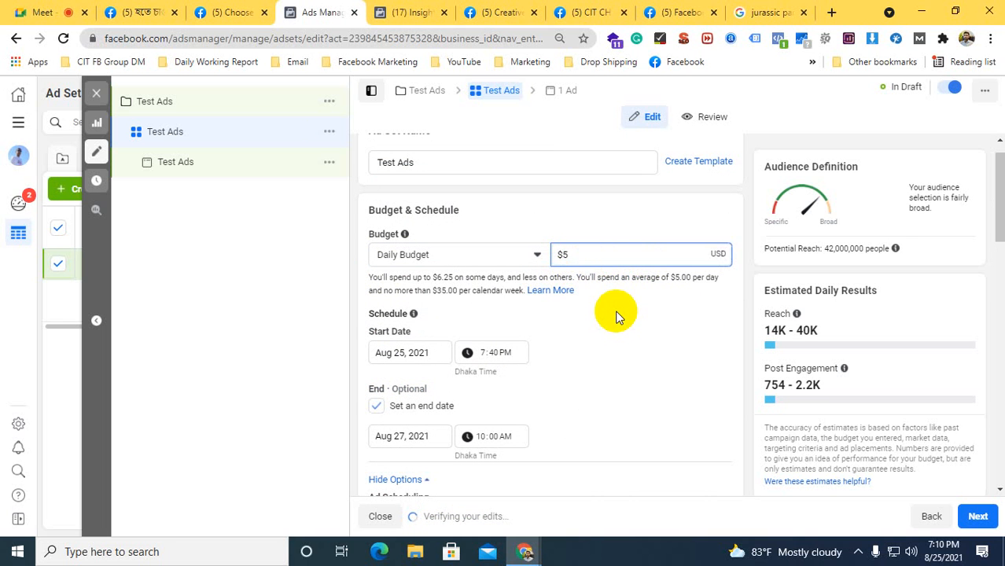
click(621, 315)
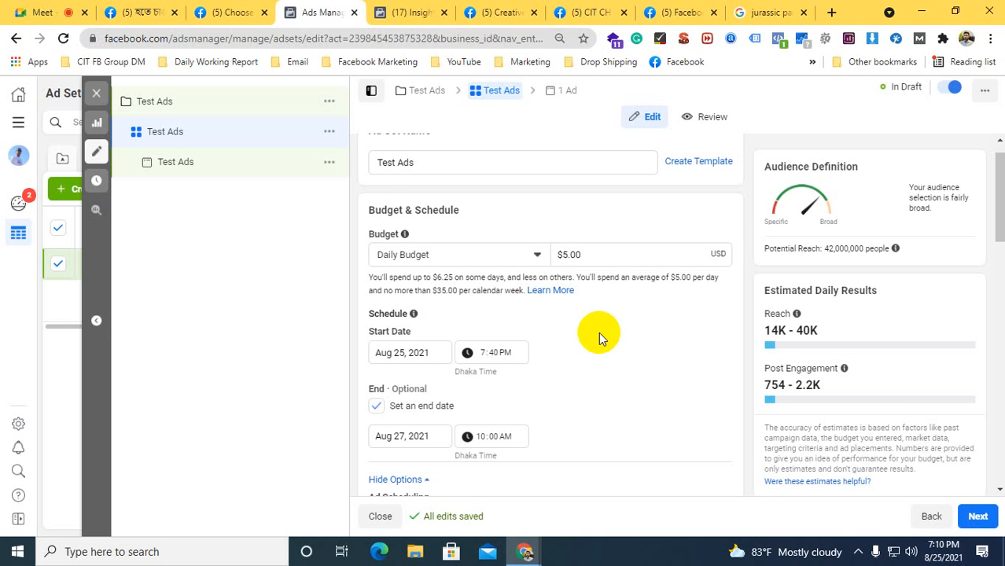
Review the ad set's Audience section and check which saved audiences are available to use
scroll(691, 352, down, 1)
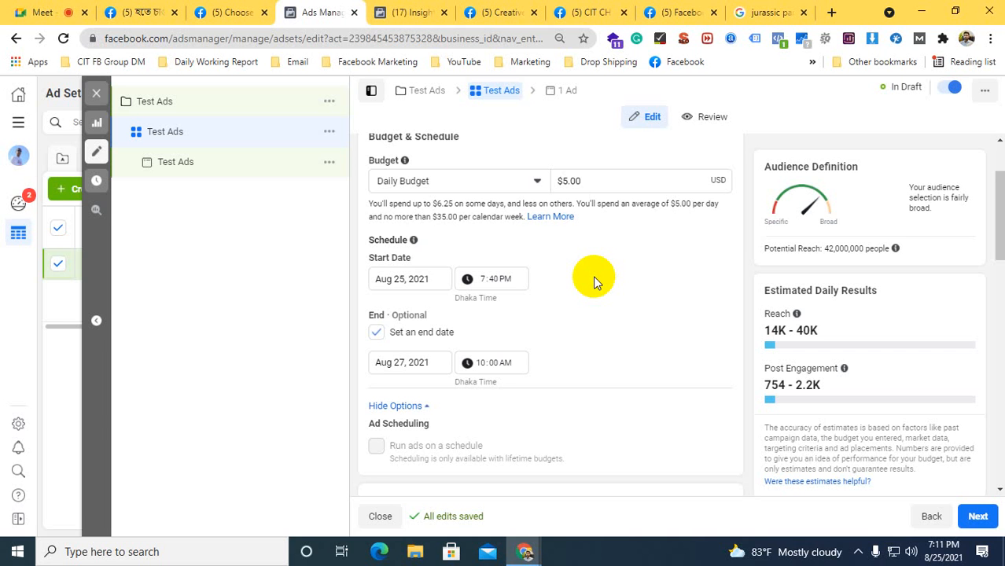
scroll(597, 267, down, 2)
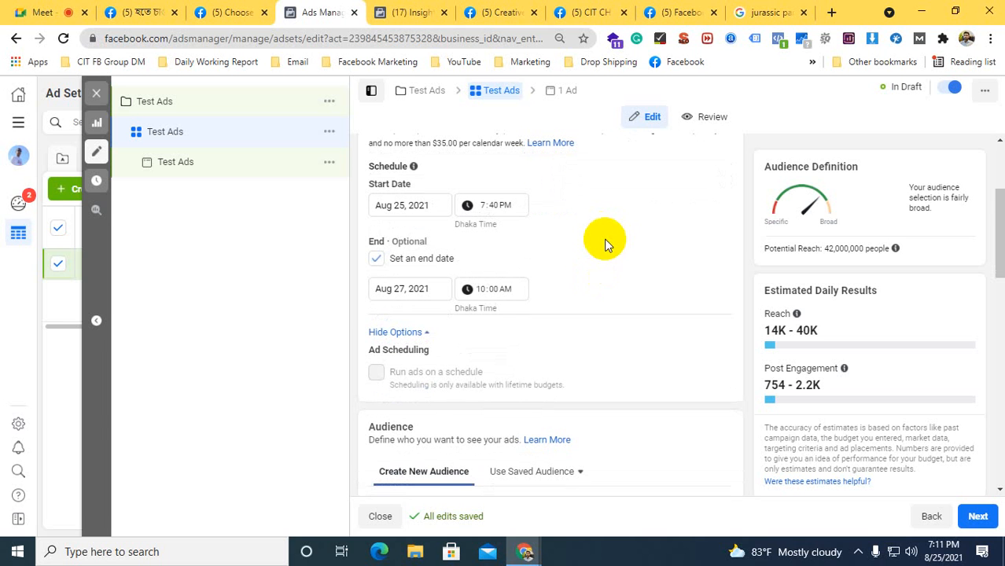
scroll(604, 245, down, 2)
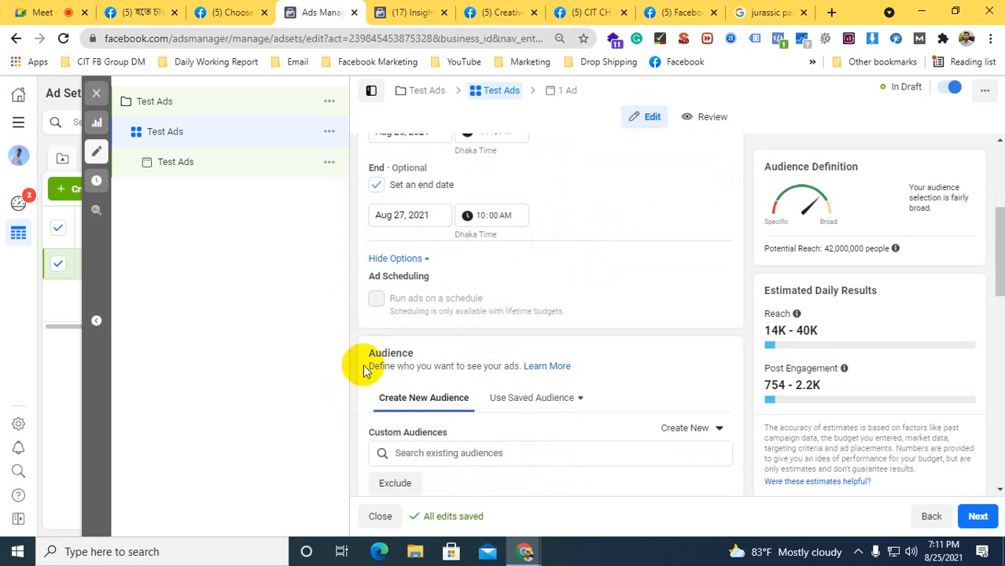
scroll(376, 364, down, 3)
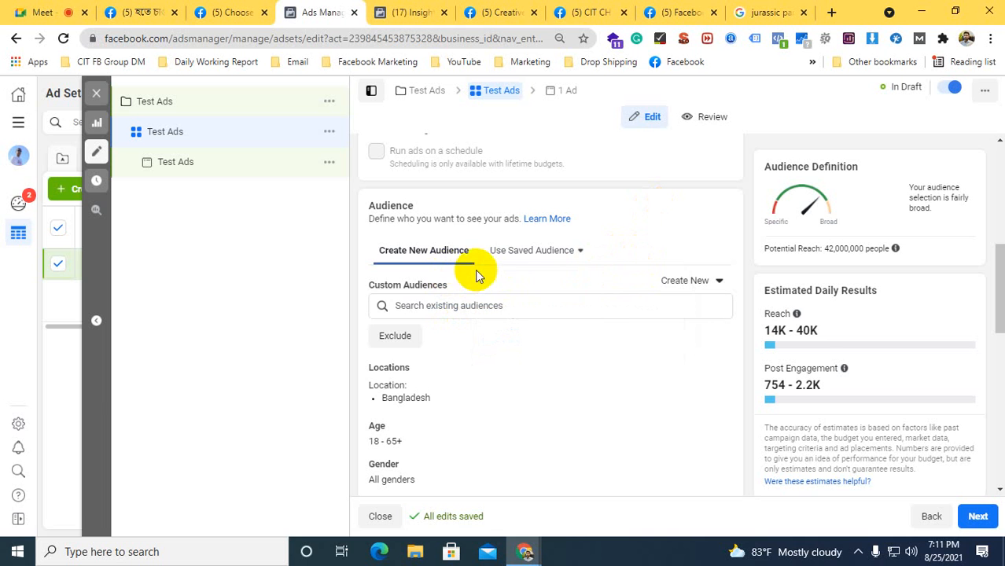
click(509, 266)
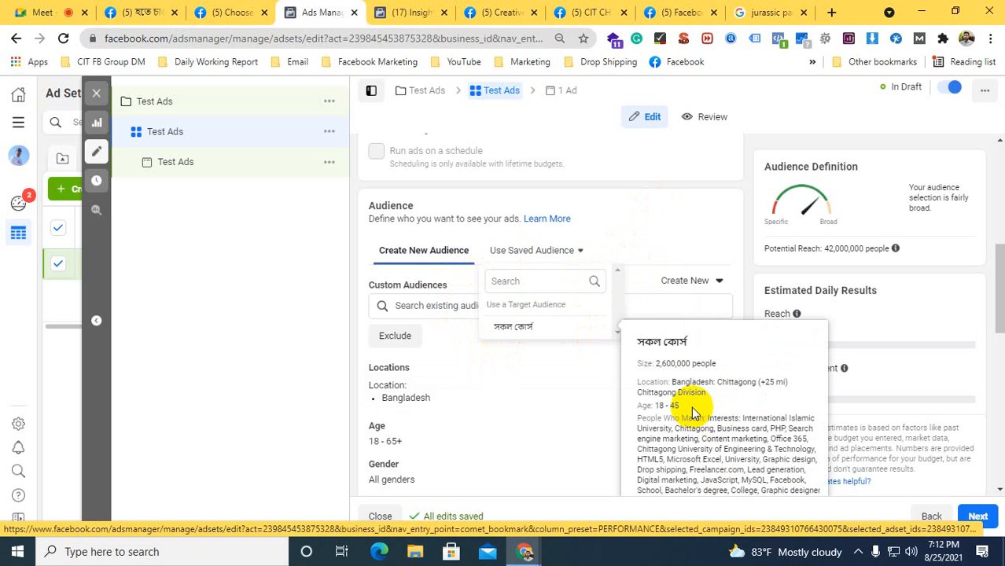
click(358, 264)
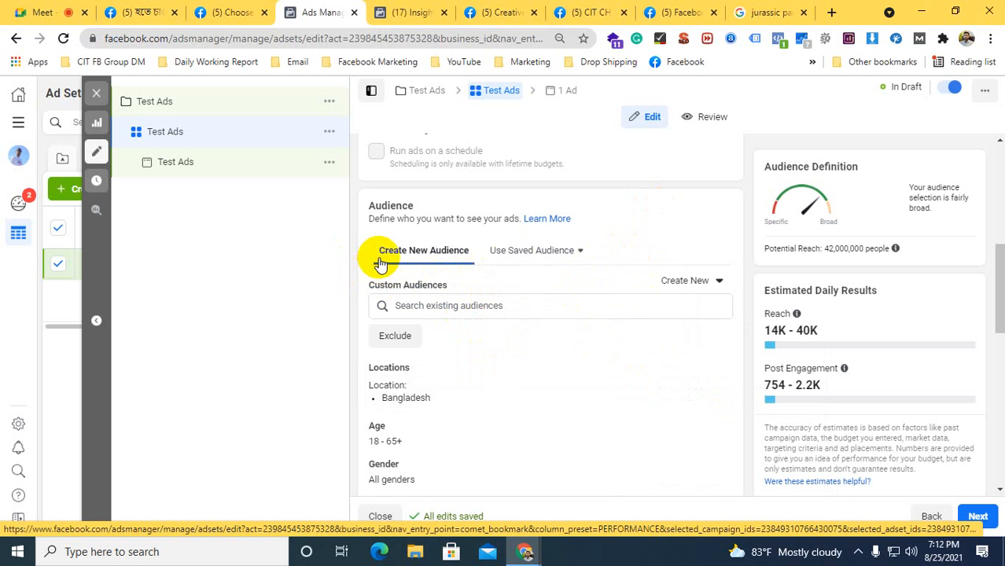
Check the location, age, gender and interest filters on the Insights audience page, and return to the ad set's Audience section
scroll(359, 303, down, 1)
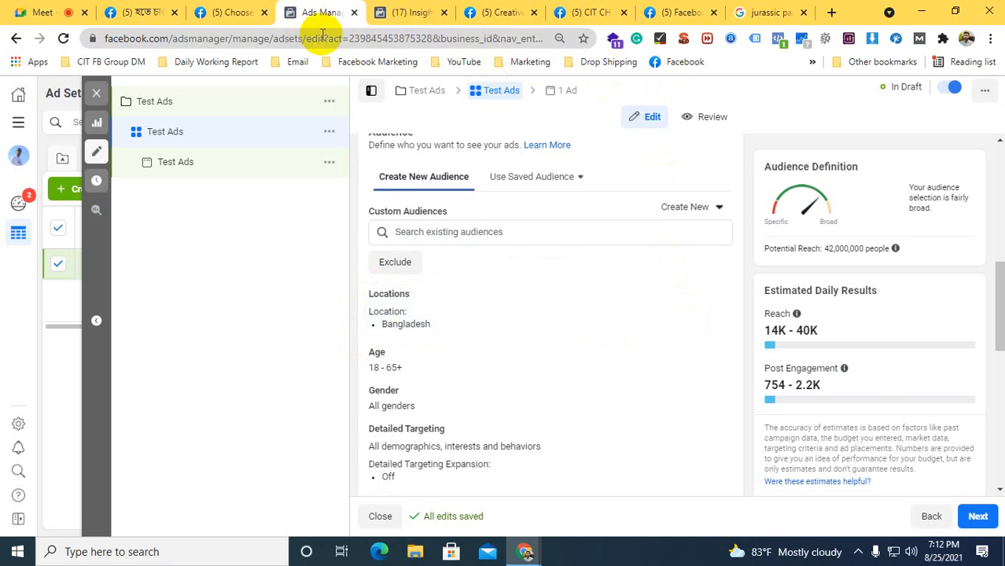
click(402, 12)
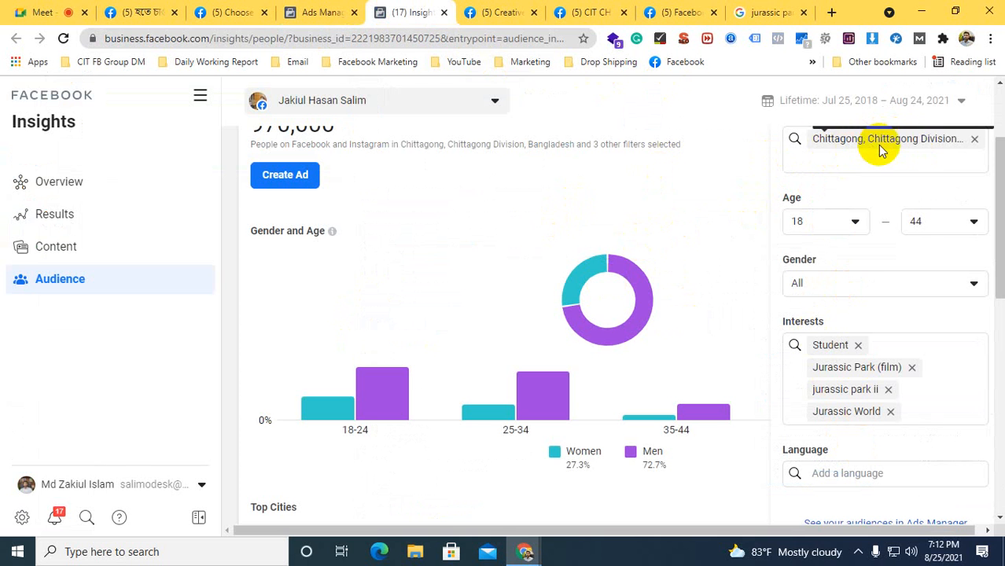
click(322, 12)
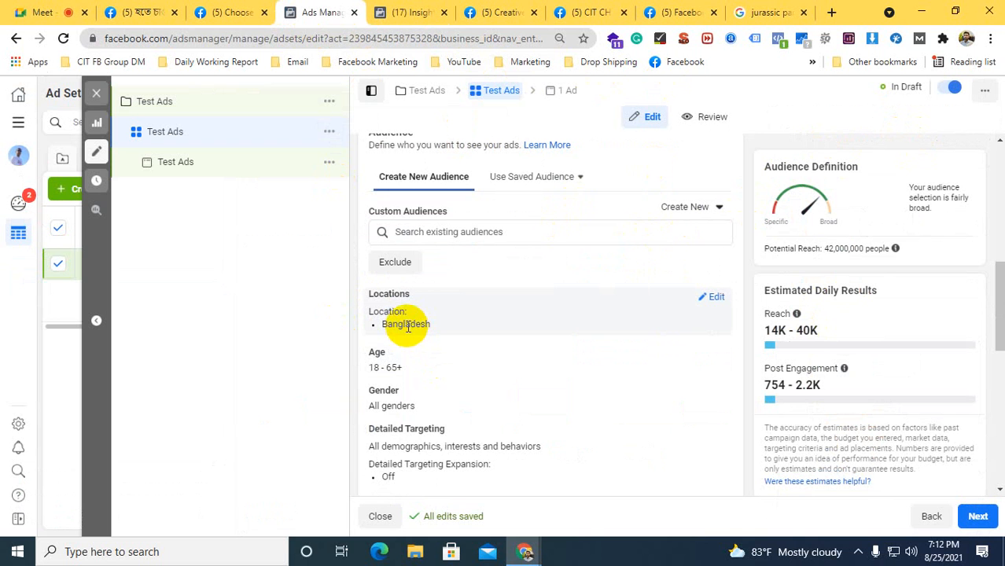
Edit the ad set's locations to target the city of Dhaka, Dhaka Division, Bangladesh
click(712, 296)
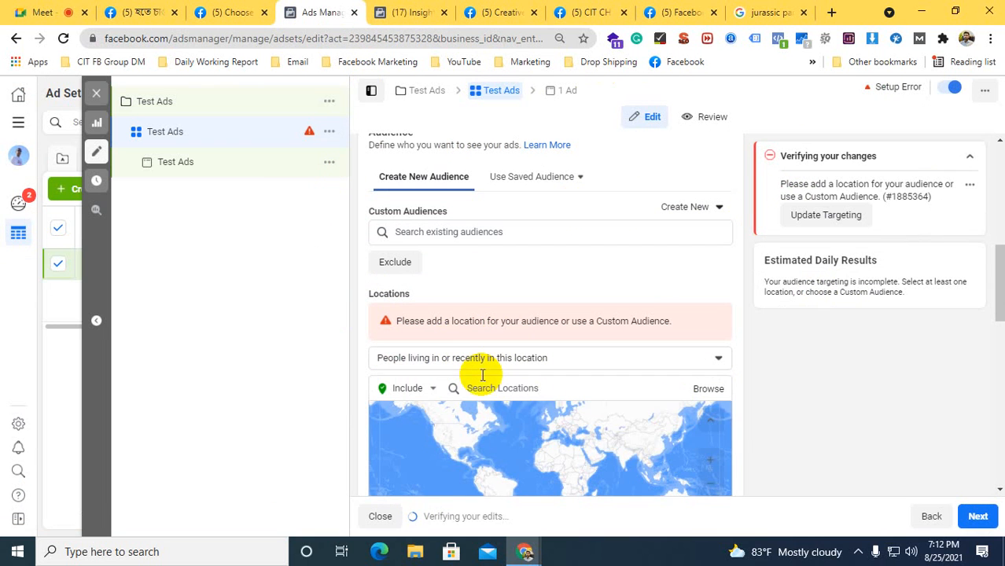
click(482, 388)
text(dhaka)
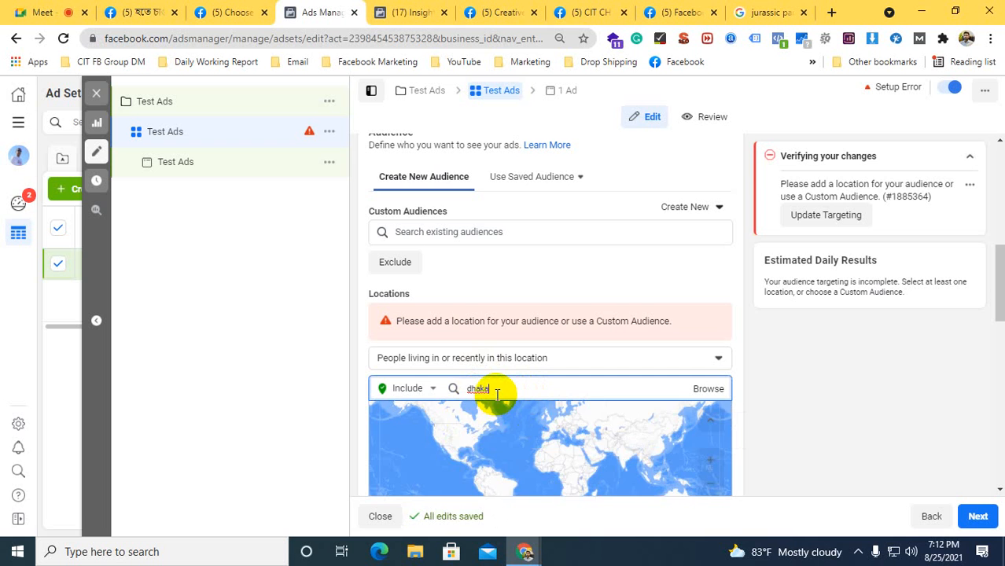
click(496, 390)
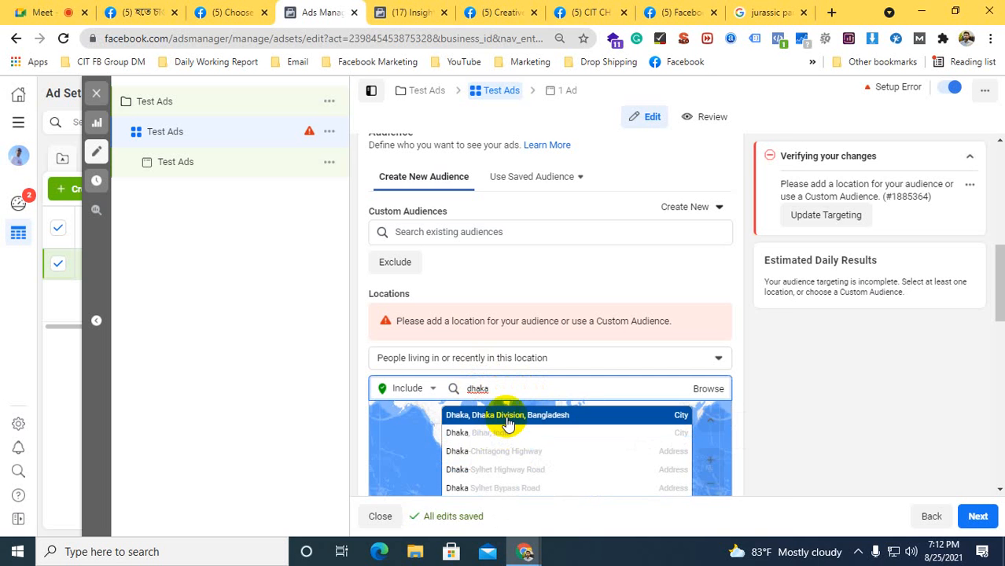
click(507, 417)
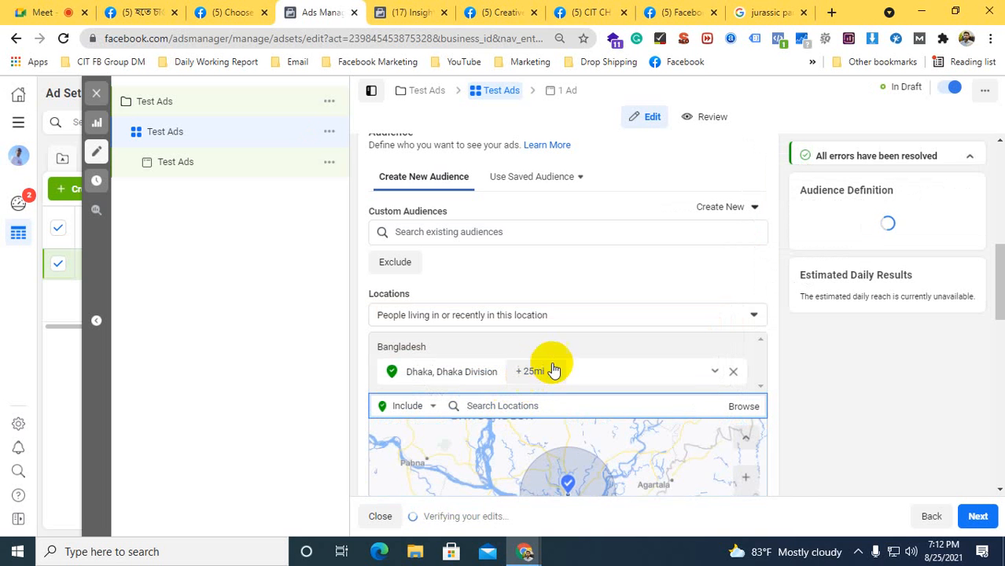
Review the options for people living in, recently in or traveling in the location without changing the selection
scroll(741, 357, down, 2)
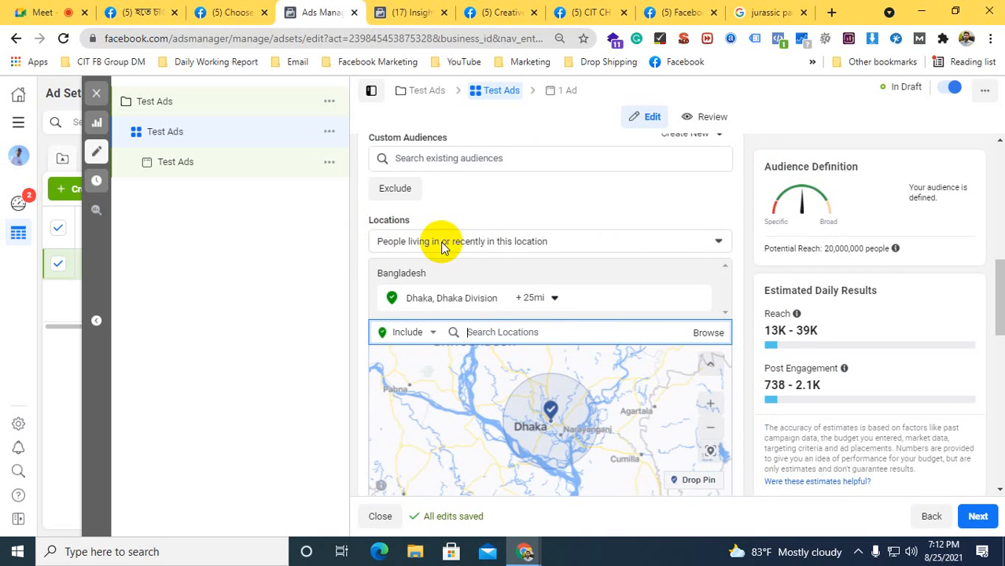
click(716, 242)
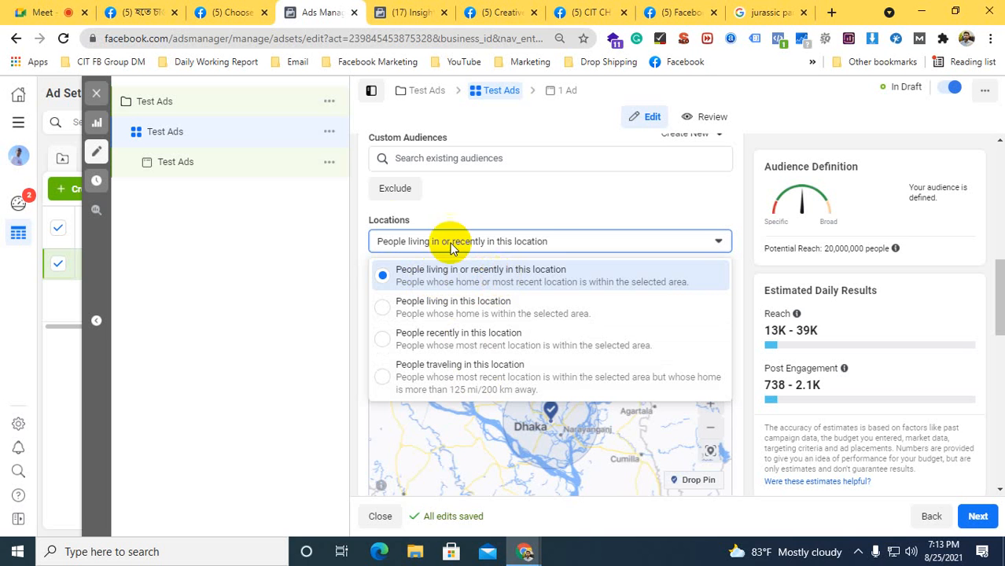
scroll(354, 265, down, 2)
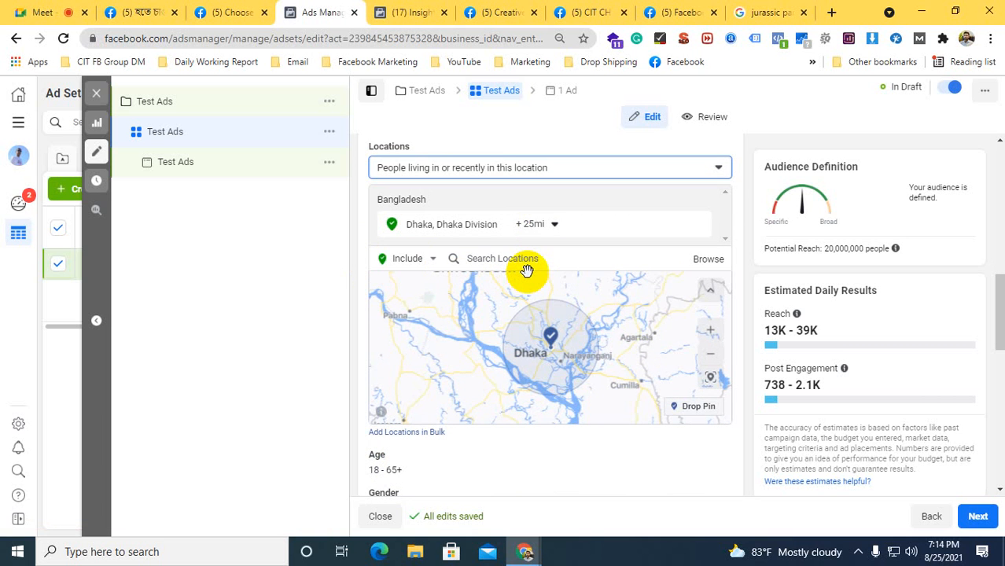
Switch the location search to Exclude and back to Include
click(415, 259)
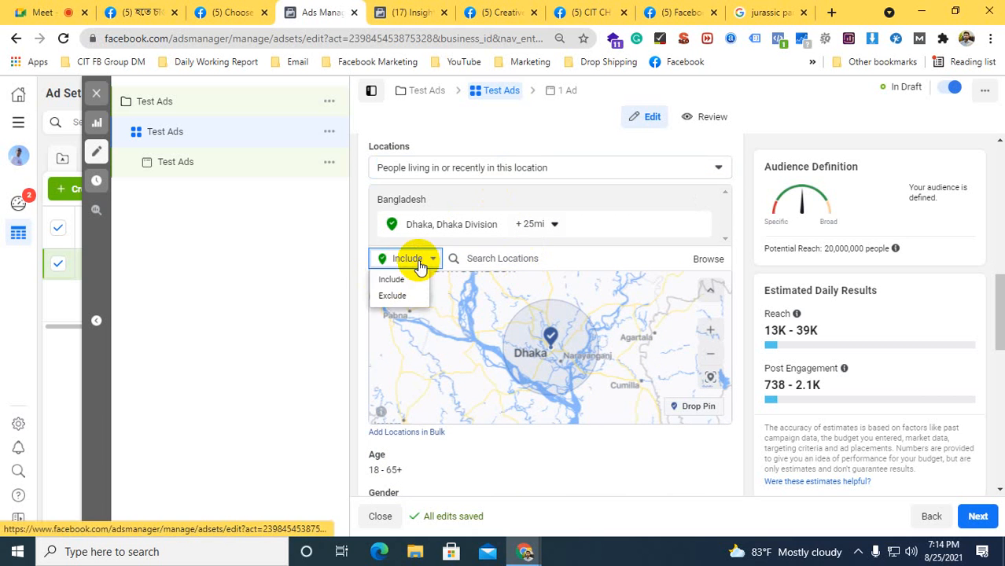
click(400, 298)
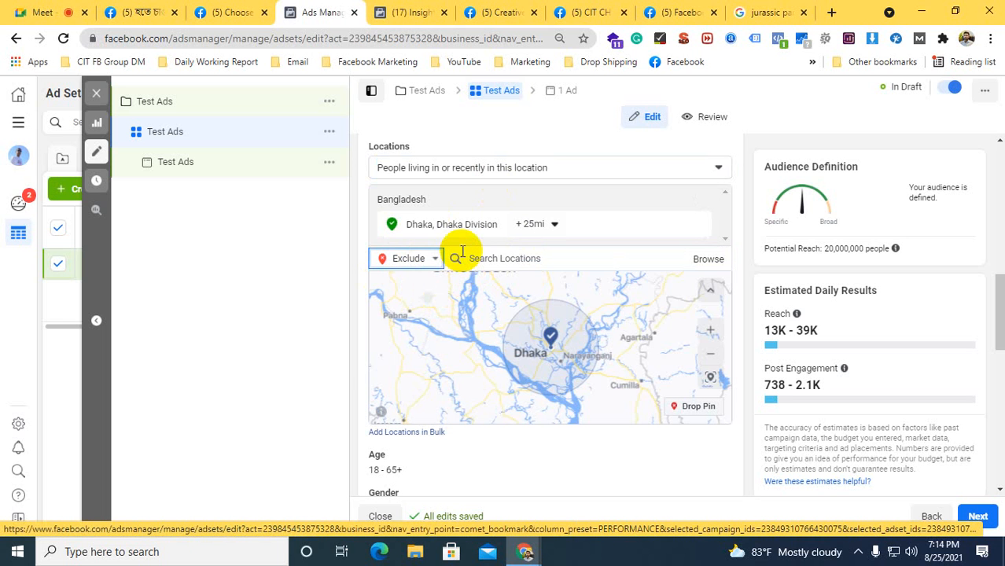
click(405, 259)
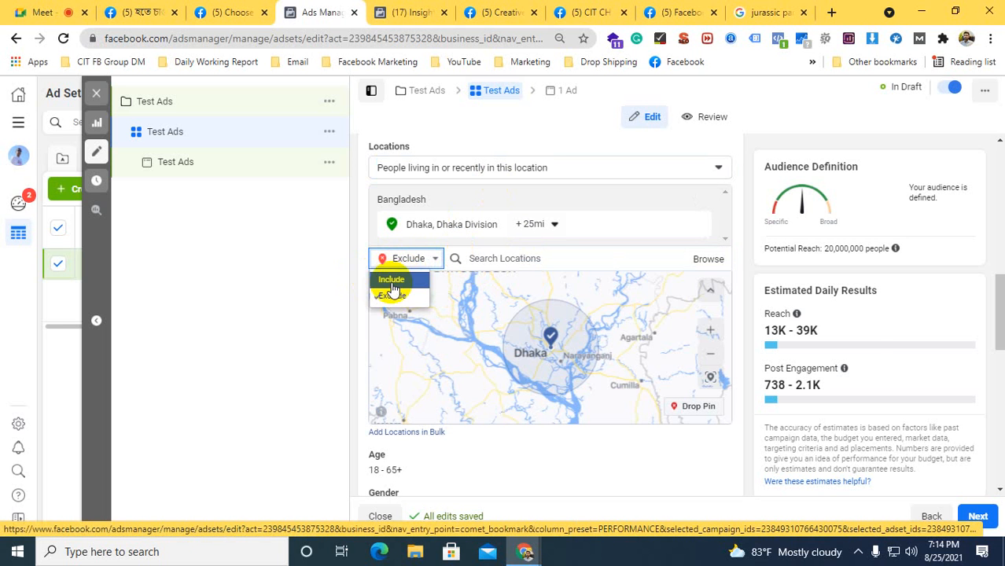
click(391, 281)
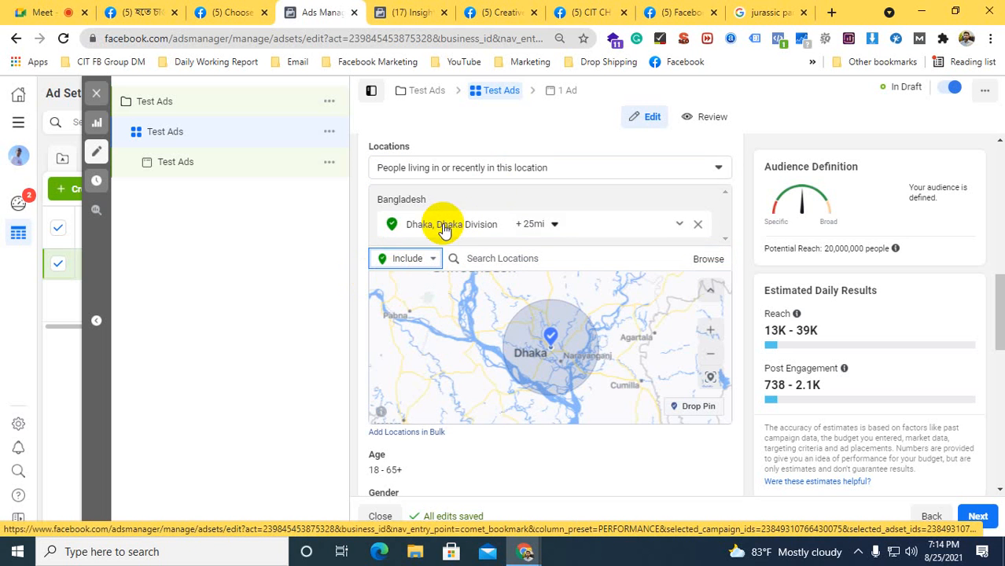
Add Uttarati, Dhaka, Dhaka Division as a second included location by searching for "dhaka ut"
click(503, 257)
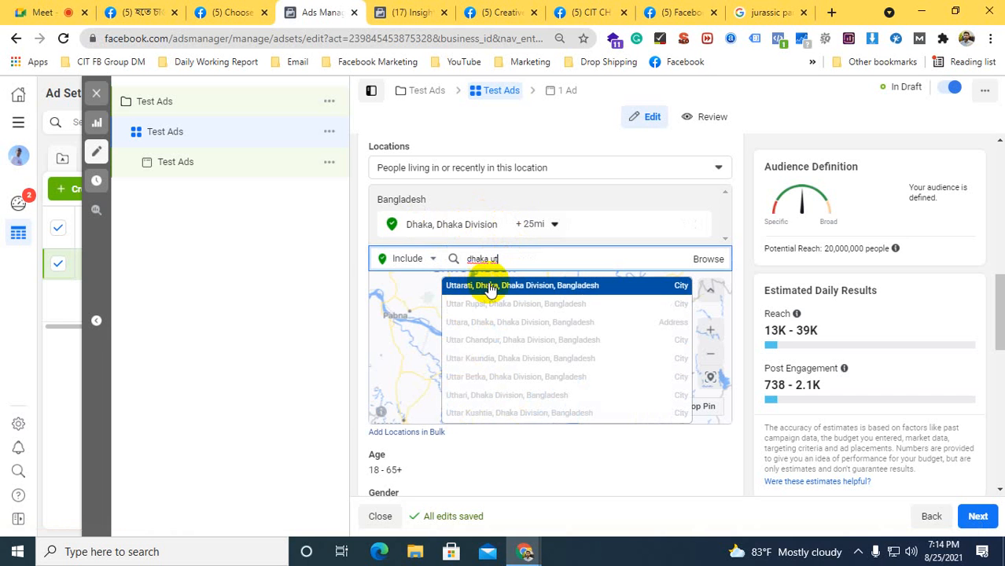
click(493, 286)
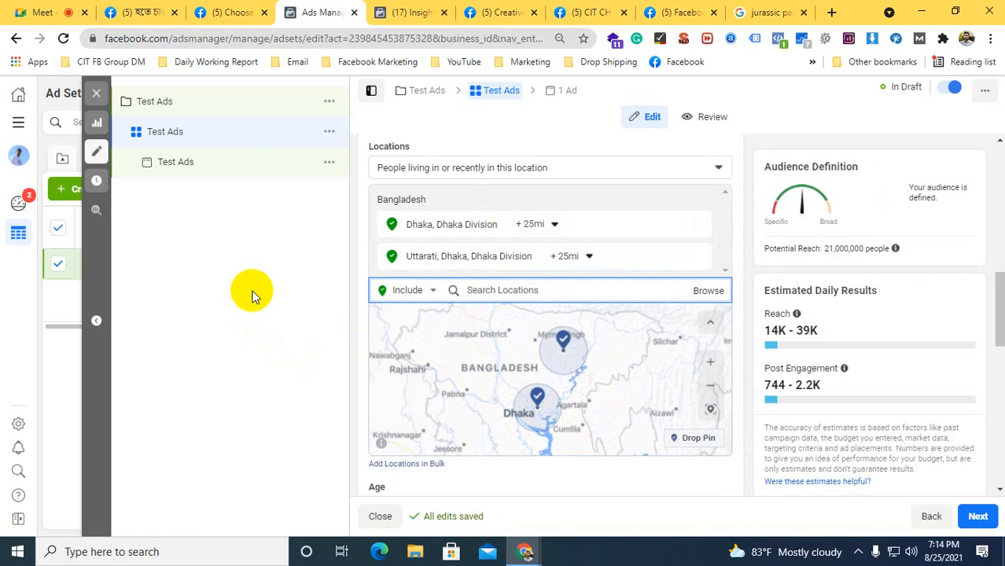
Try a 50-mile radius around Uttarati, compare both target areas on the map, and return the radius to 25 mi
click(584, 257)
drag(584, 342, 617, 334)
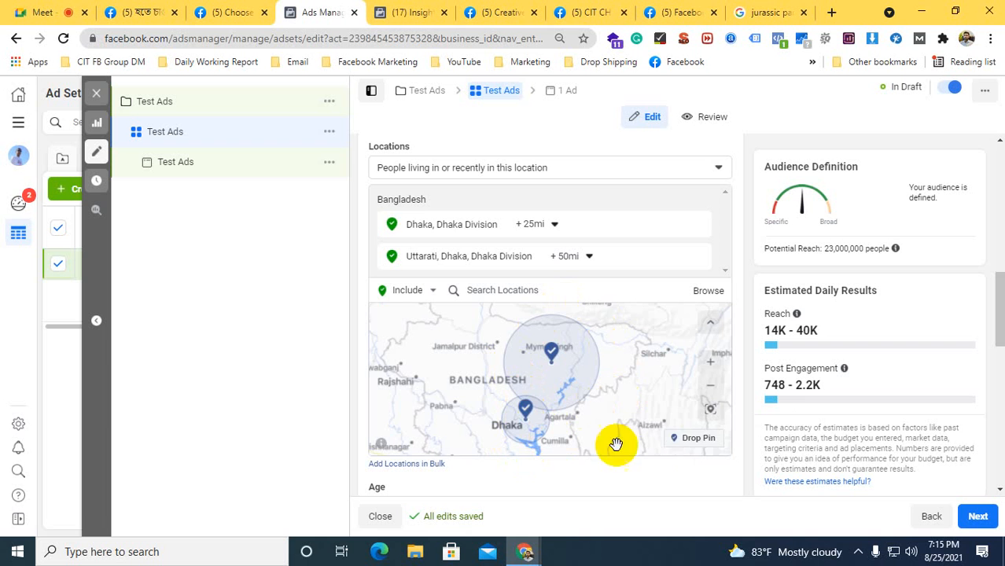
click(710, 364)
drag(570, 366, 588, 321)
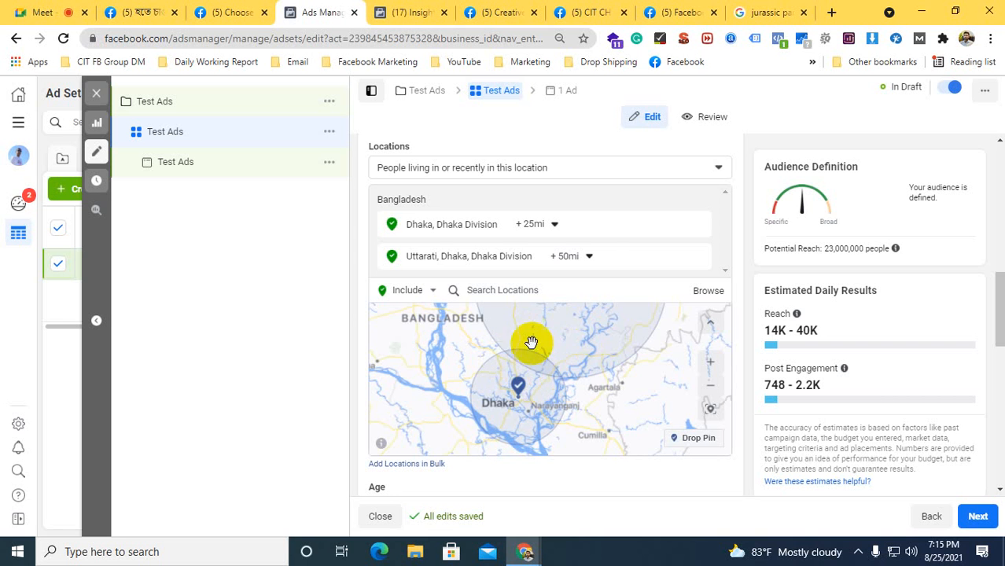
click(590, 258)
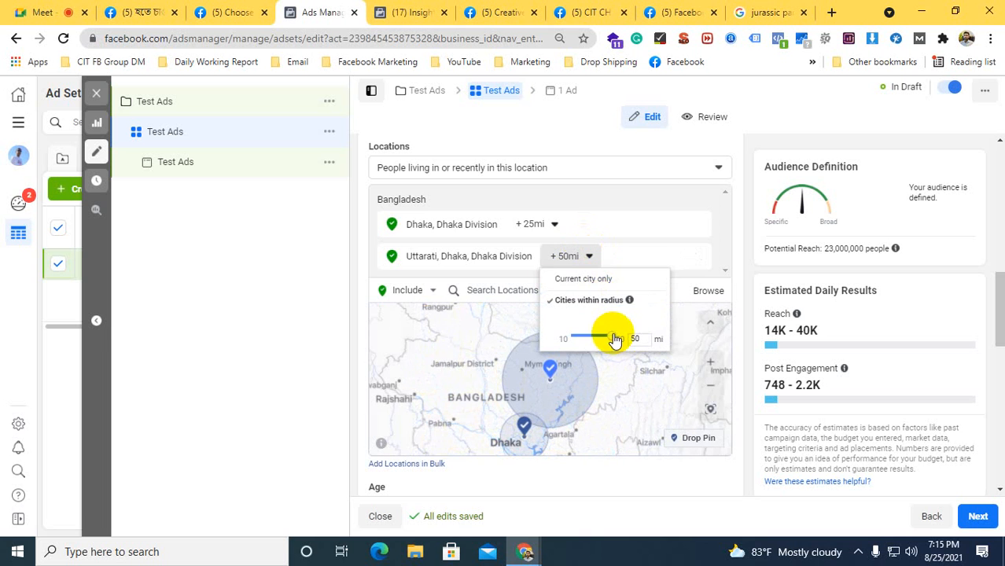
drag(614, 337, 590, 327)
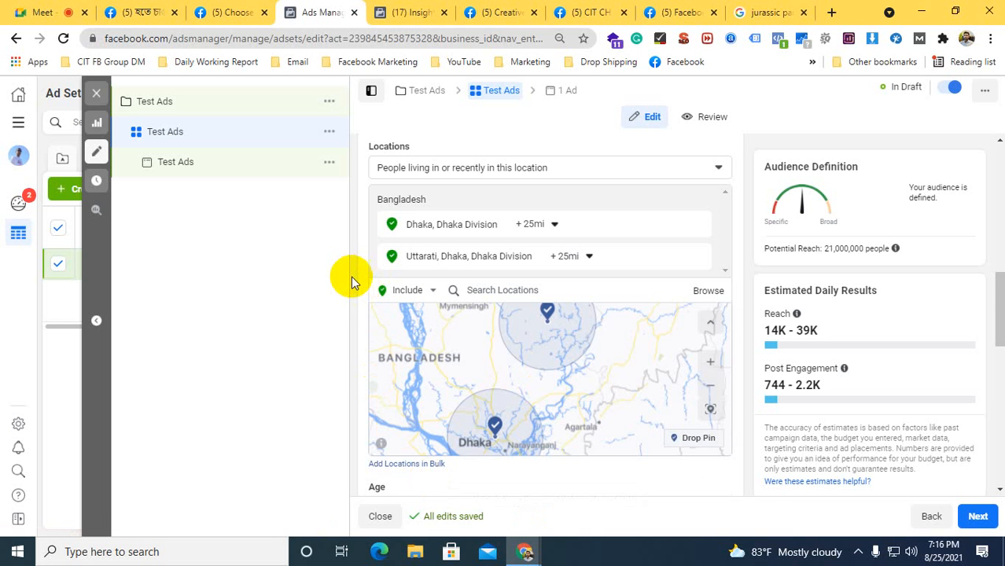
Consult the age range on the Insights audience page and set the ad set's maximum age to 44
scroll(353, 287, down, 3)
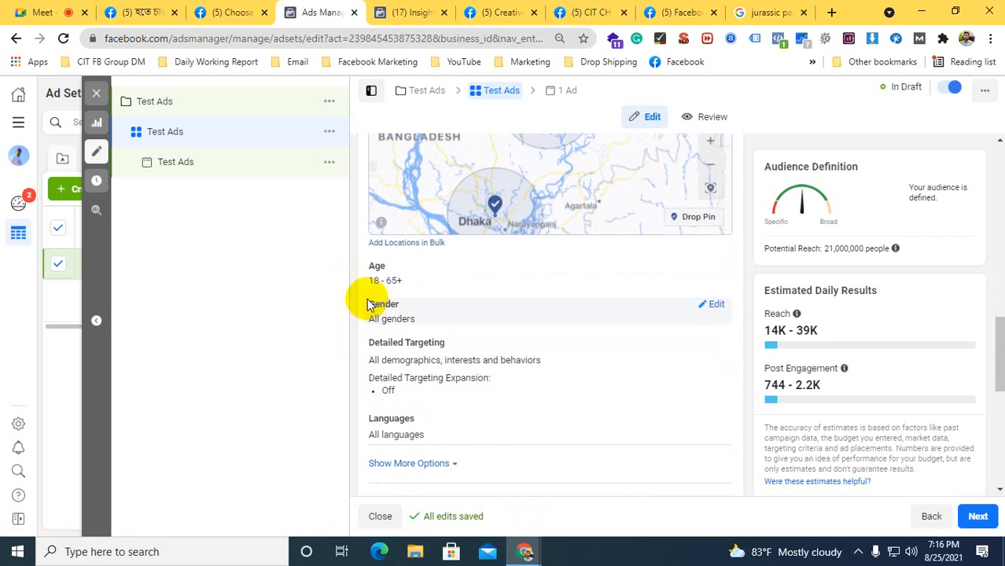
click(409, 13)
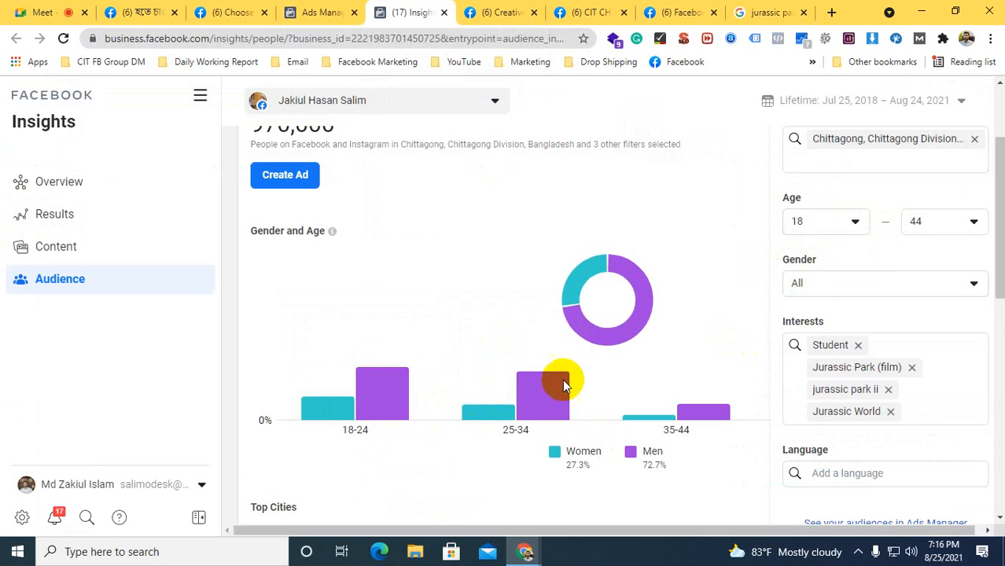
click(320, 9)
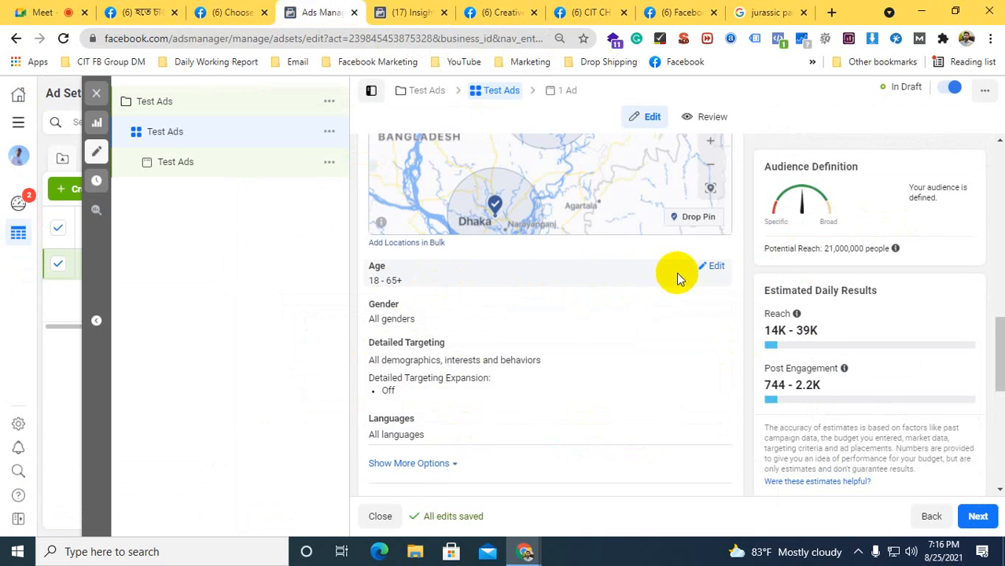
click(712, 267)
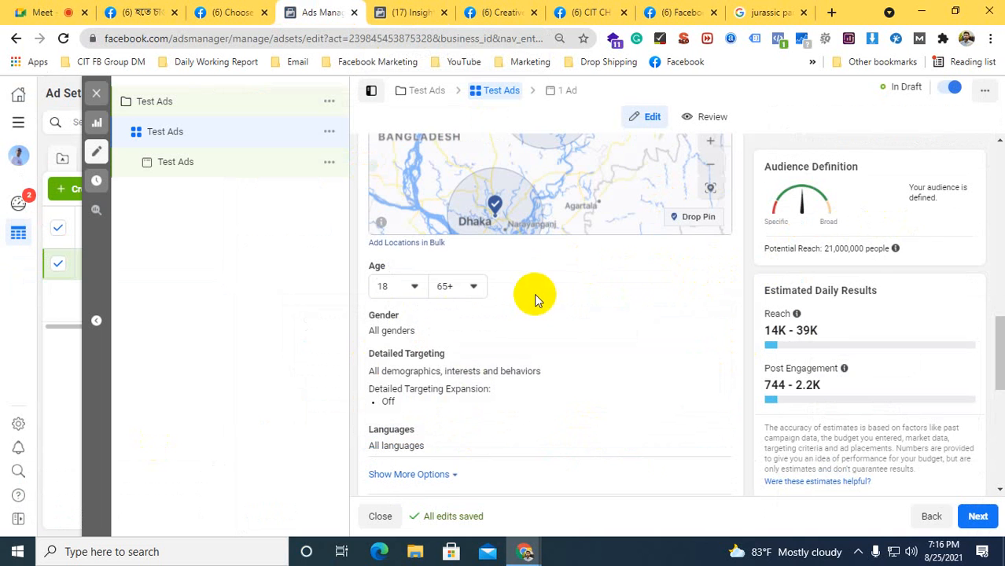
click(443, 283)
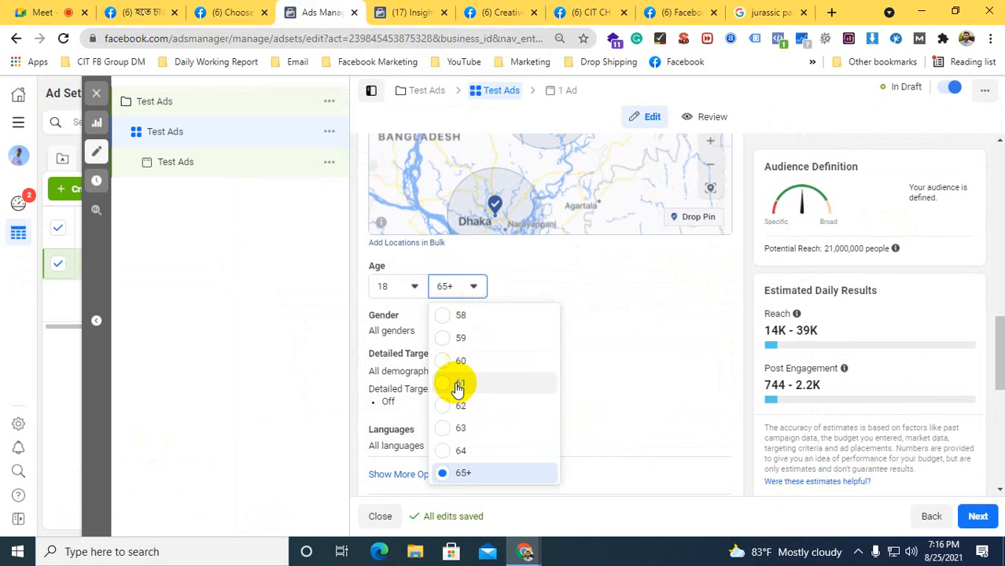
scroll(478, 402, up, 3)
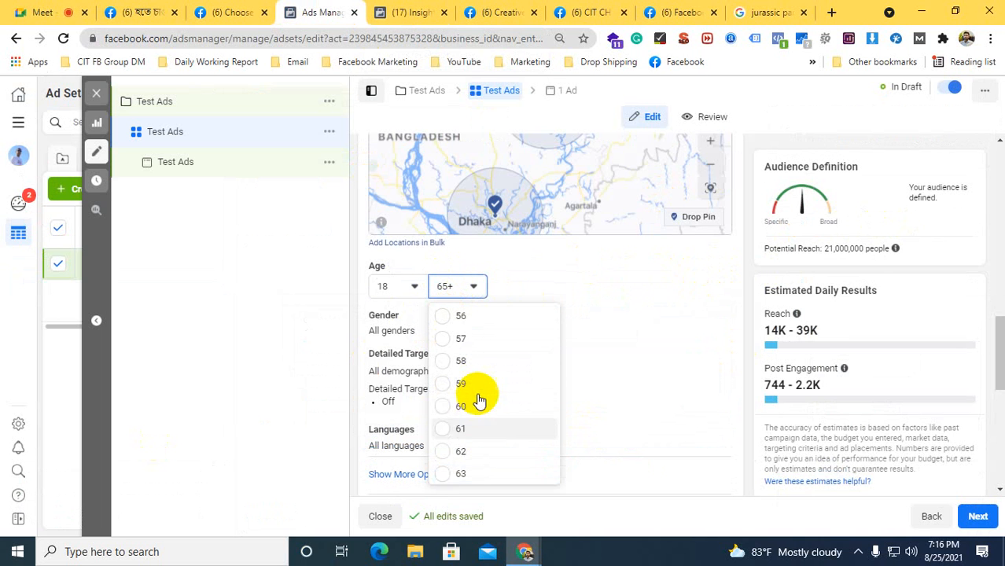
scroll(478, 403, up, 2)
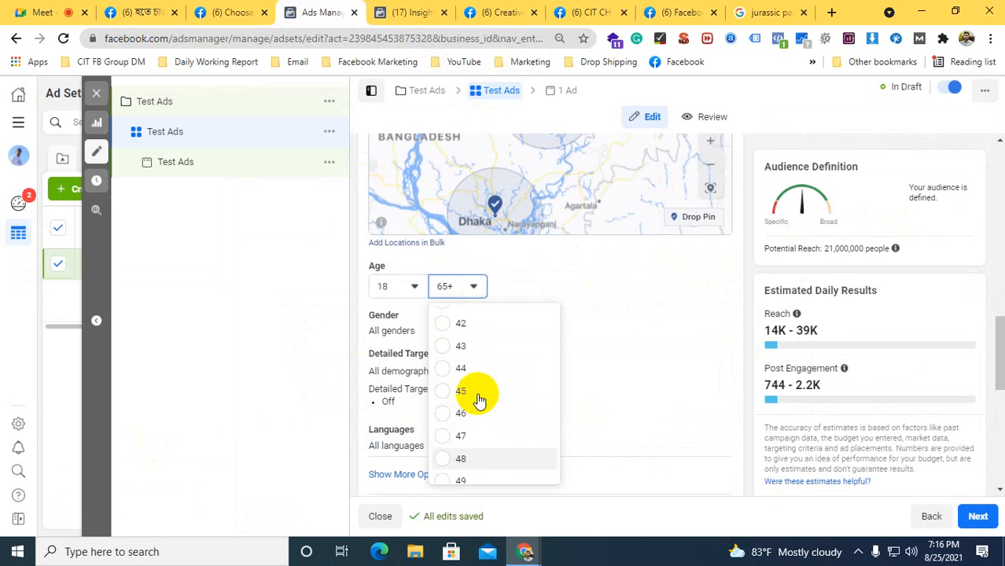
click(486, 368)
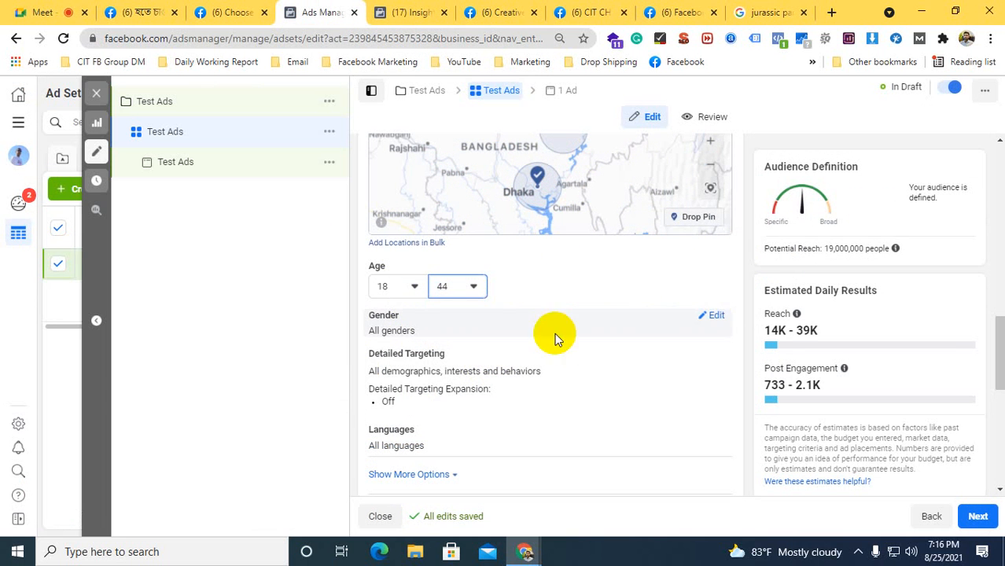
Try the Men and Women gender options for the audience, and return the gender to All
click(712, 315)
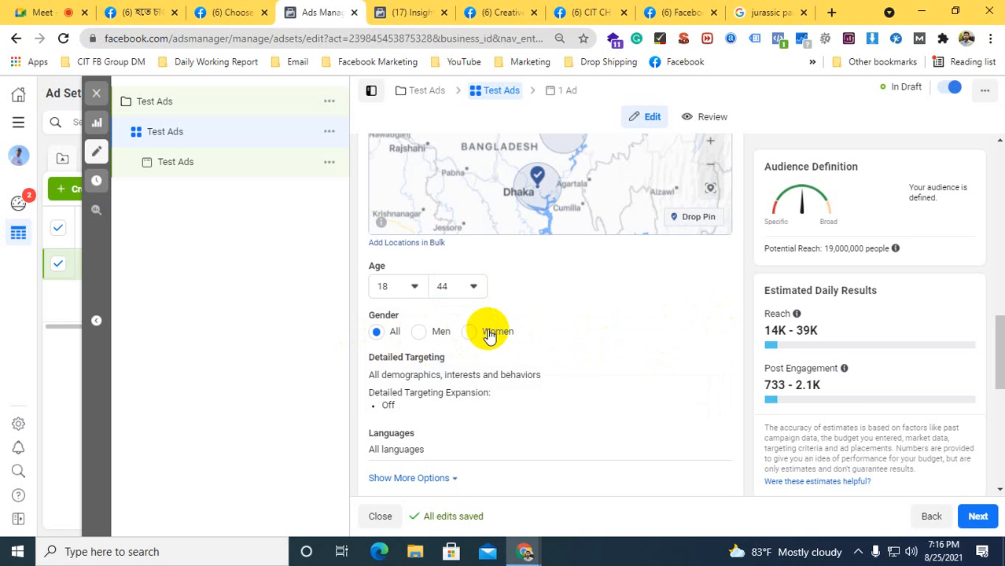
click(419, 332)
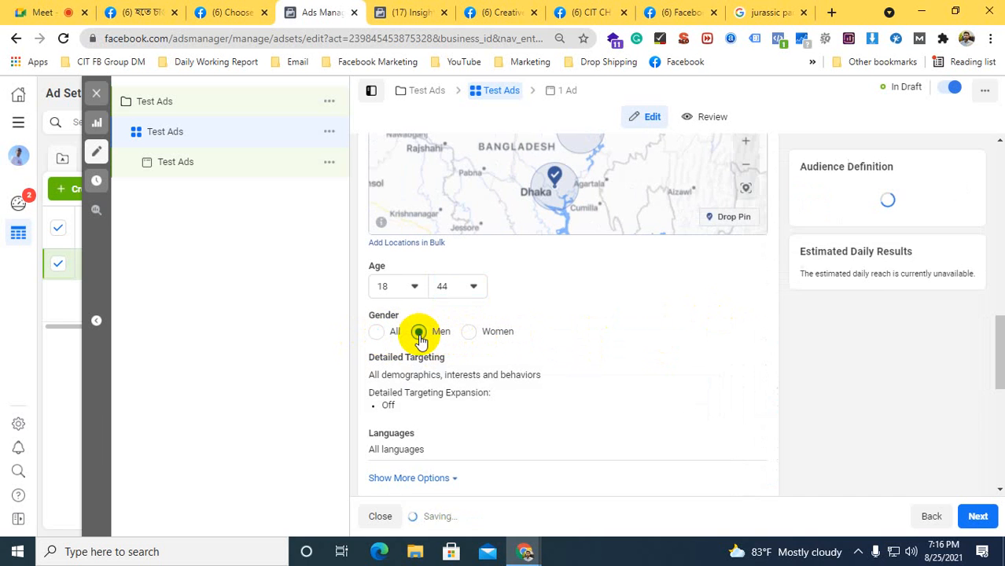
click(469, 333)
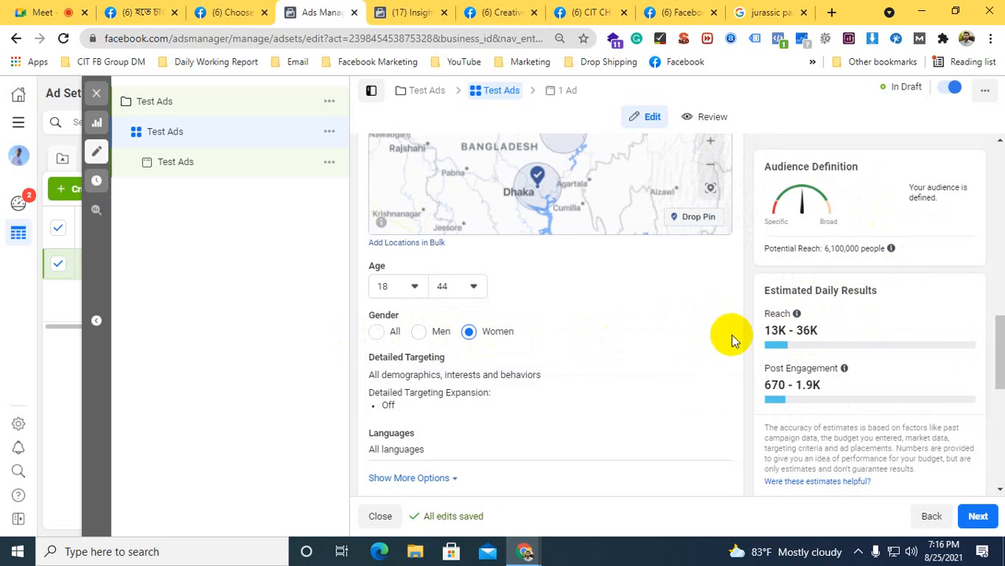
click(377, 331)
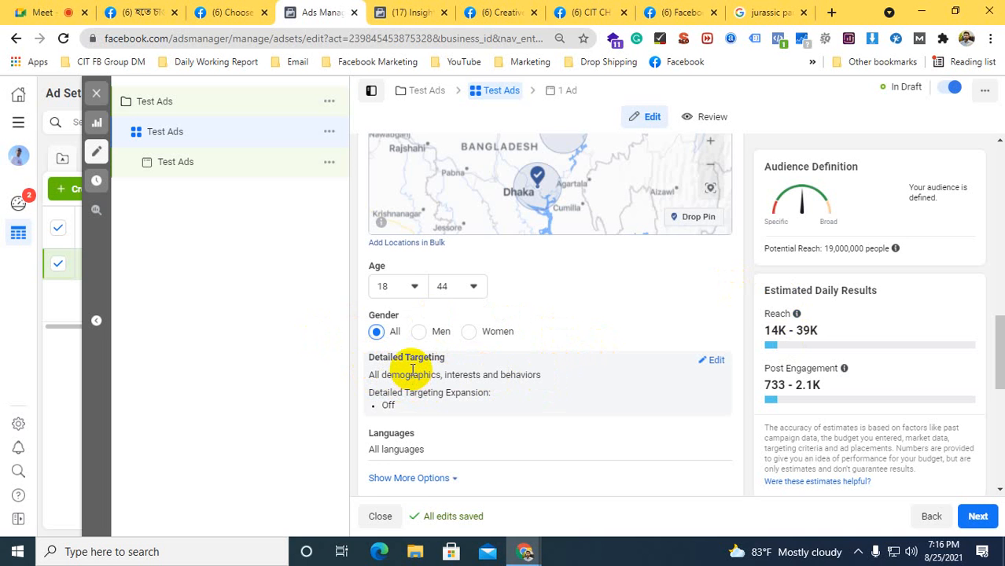
Open the audience's Detailed Targeting for editing and look through its suggested interests without adding any
click(716, 360)
scroll(615, 322, down, 1)
scroll(616, 325, down, 1)
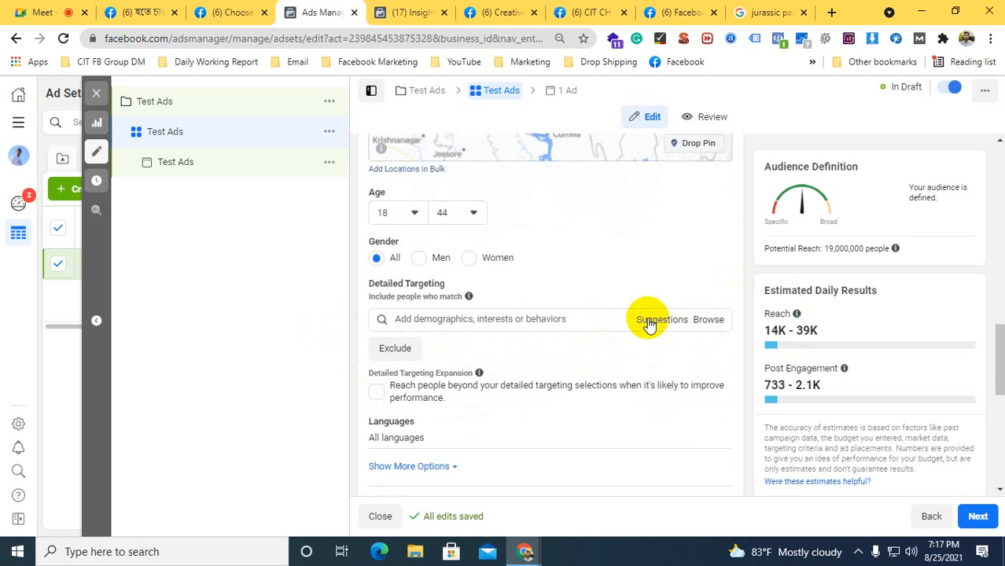
click(649, 322)
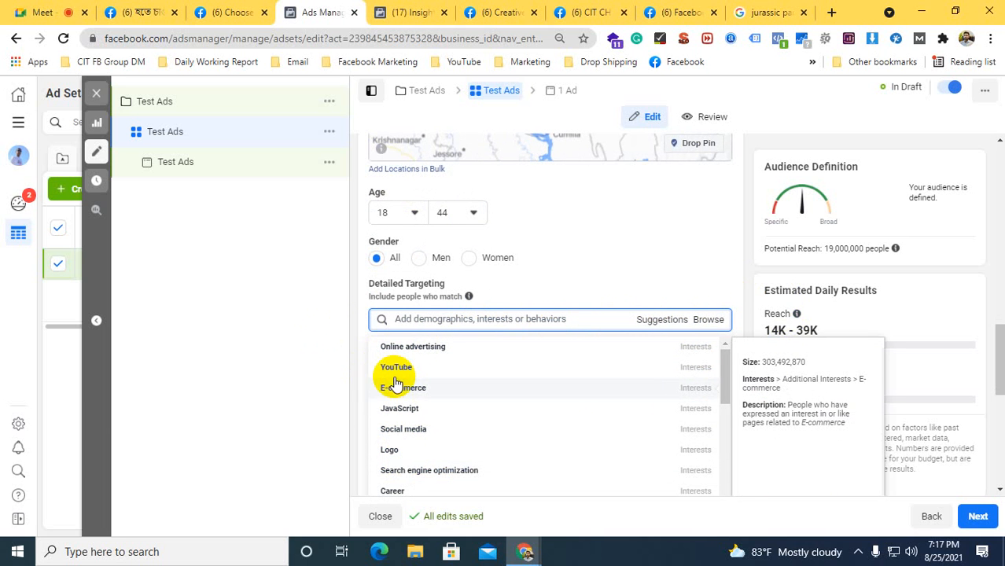
click(354, 366)
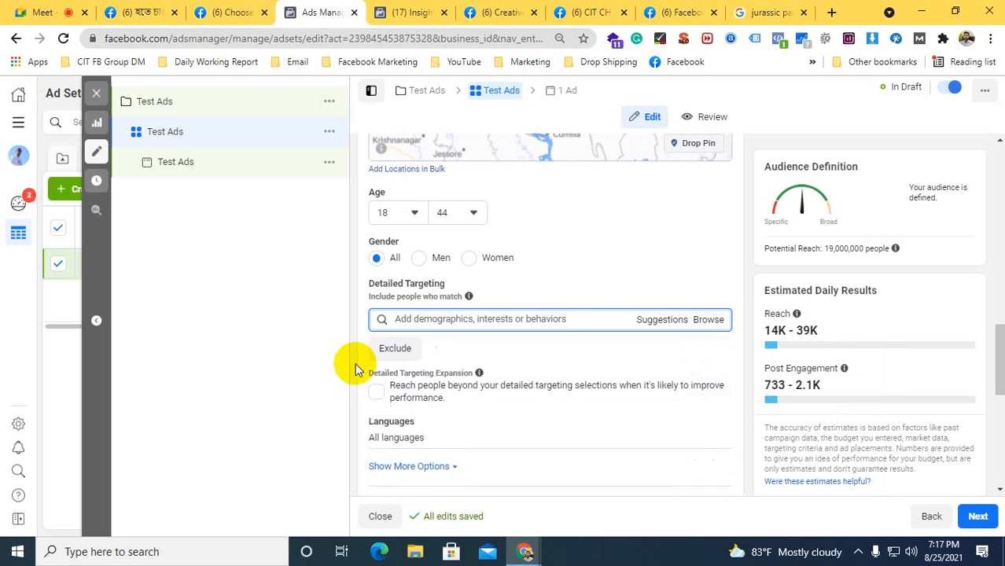
Browse the Demographics categories in Detailed Targeting, expanding Life Events to examine its options, and briefly consult the Insights audience page
click(710, 320)
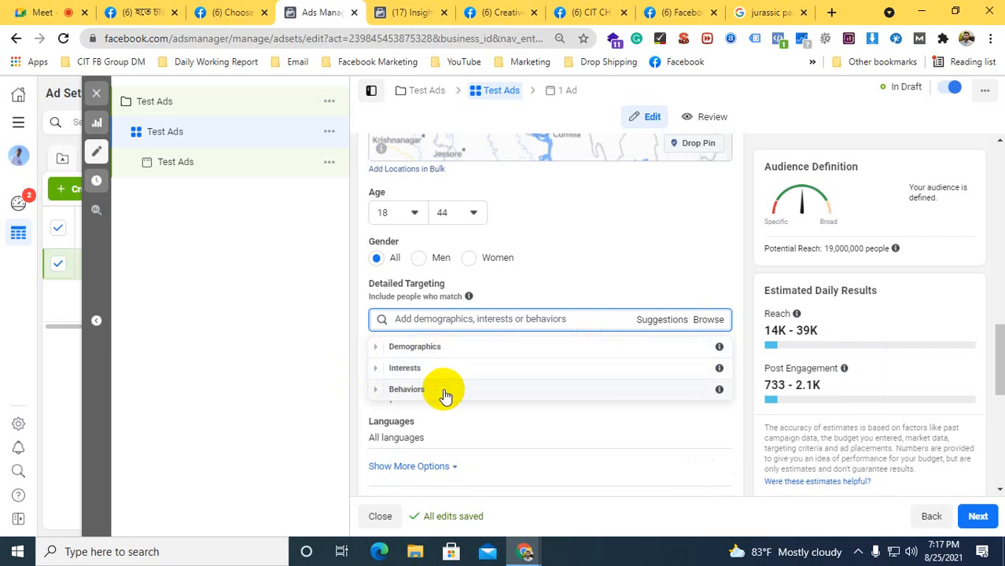
click(423, 347)
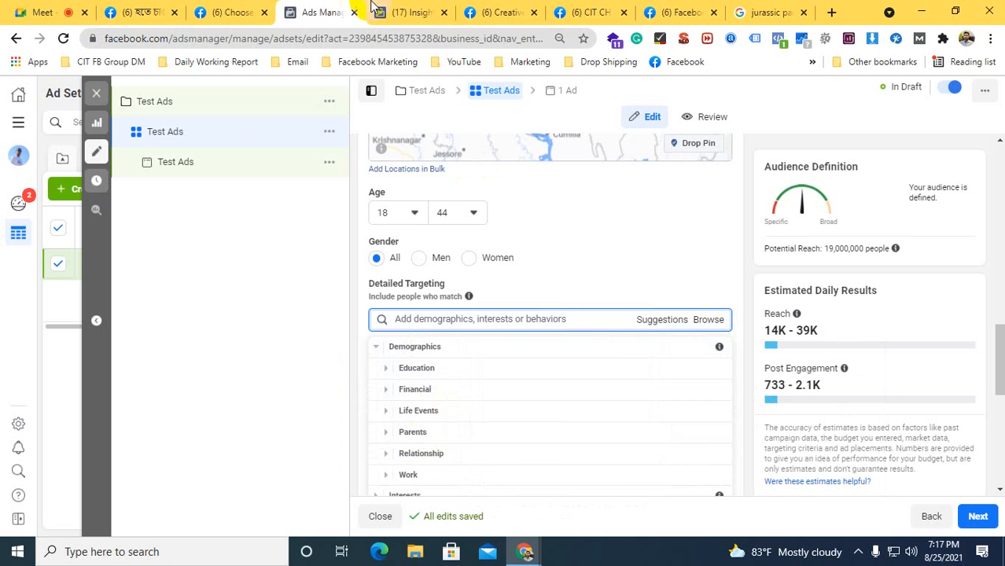
click(405, 12)
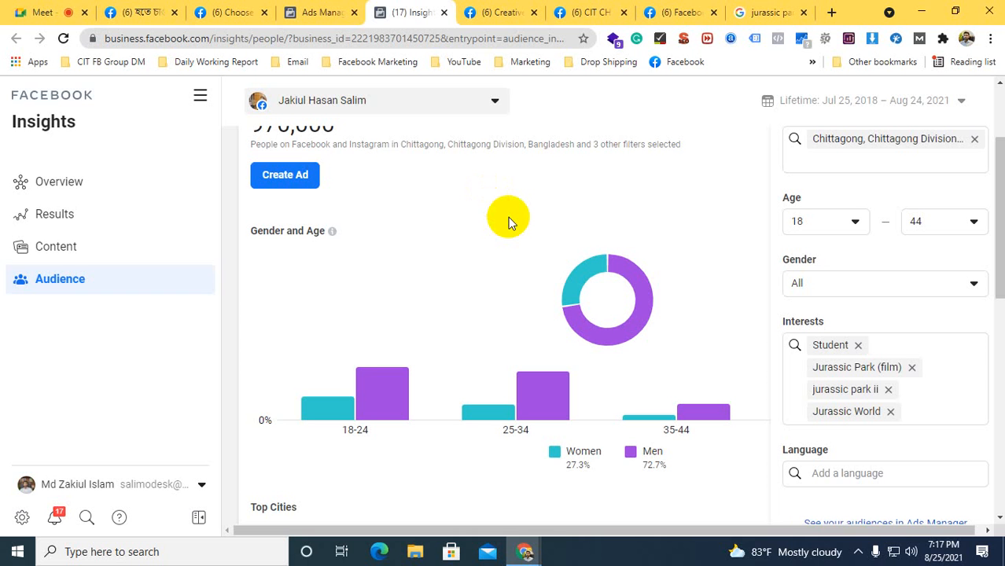
click(323, 12)
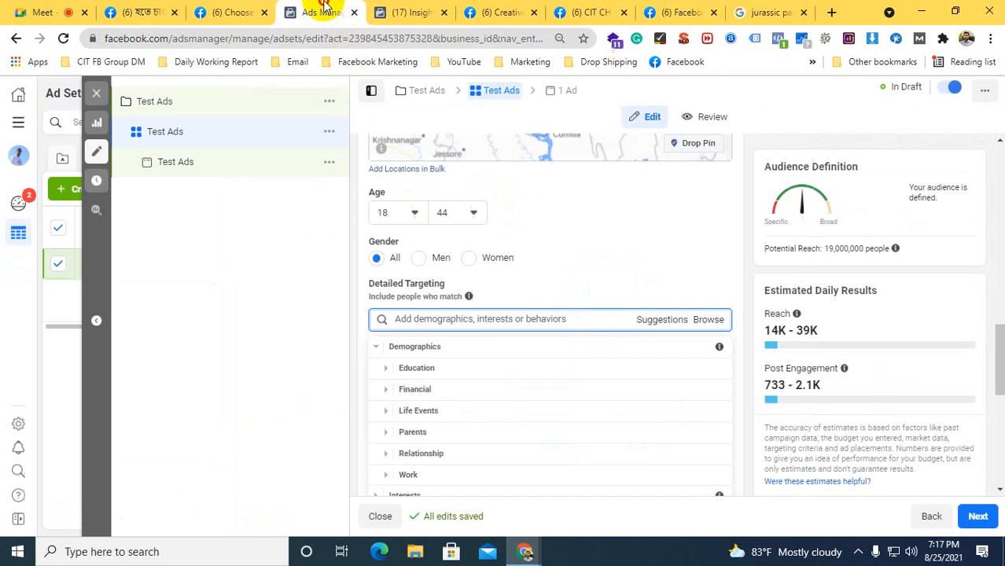
click(428, 411)
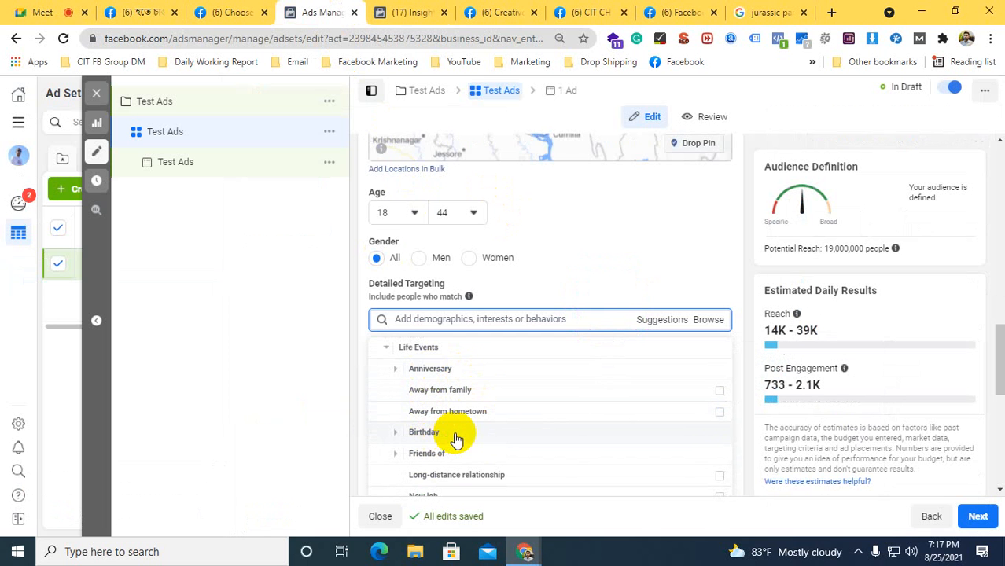
scroll(495, 435, down, 1)
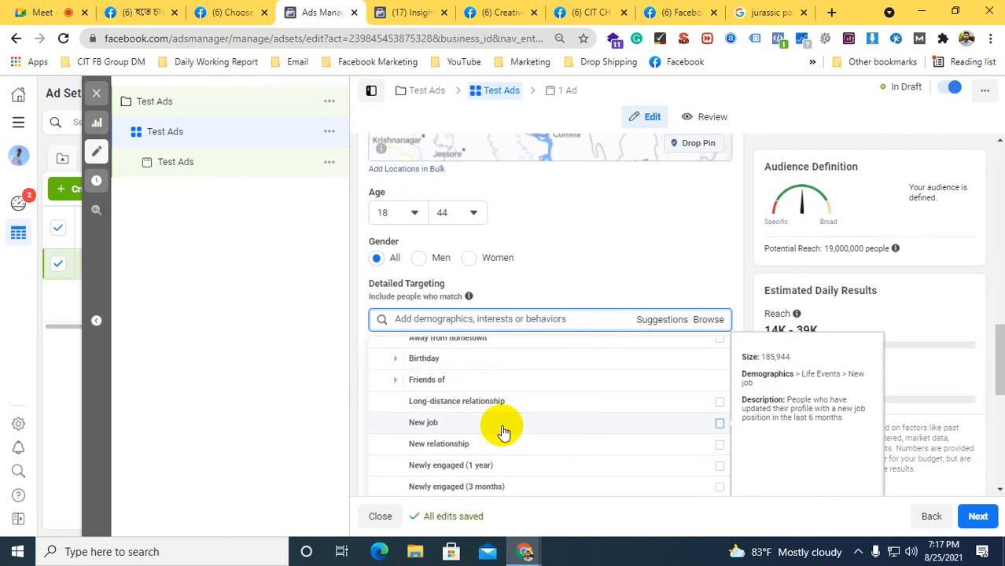
scroll(503, 431, up, 2)
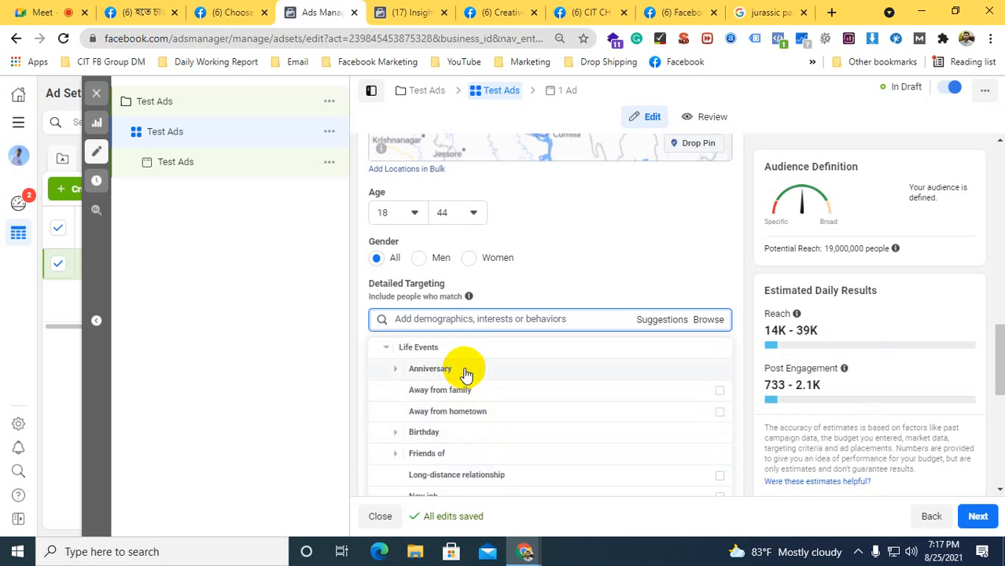
scroll(476, 403, up, 2)
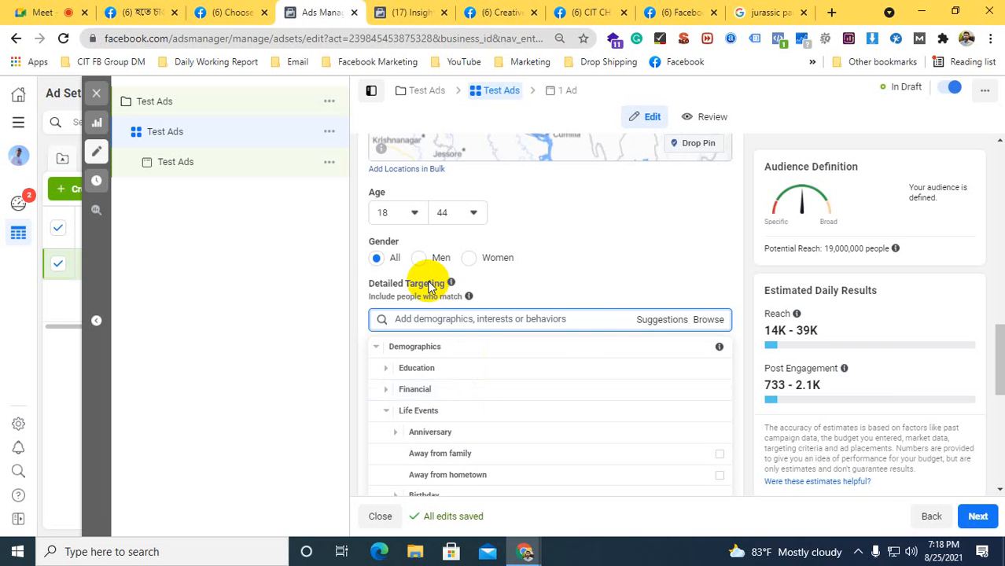
Browse the Interests categories available in Detailed Targeting
click(709, 322)
click(708, 323)
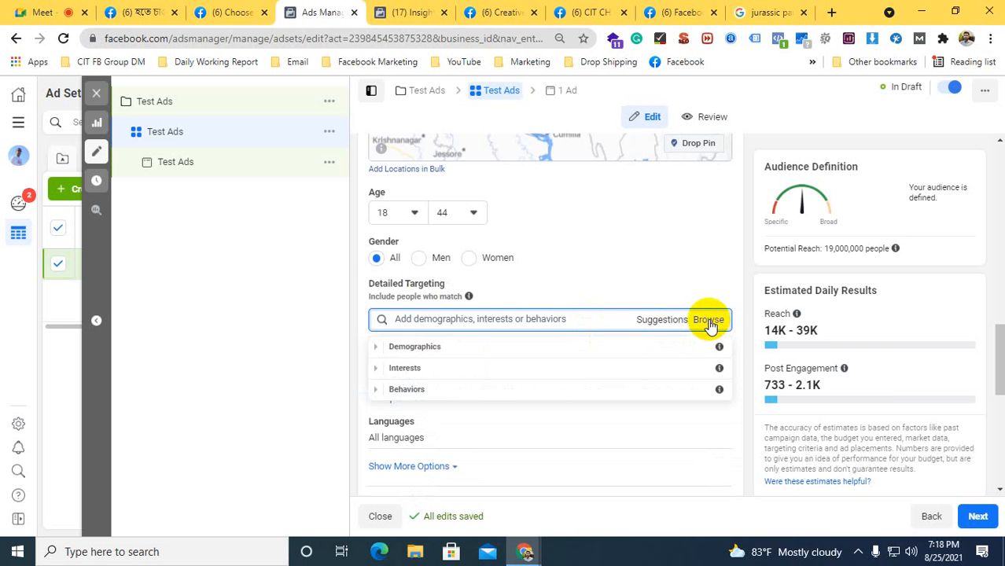
click(433, 367)
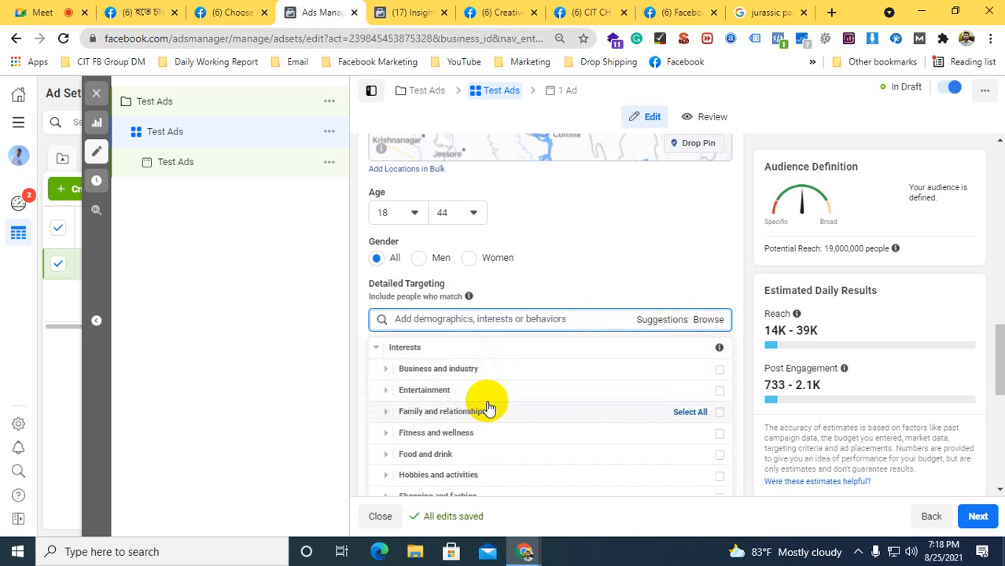
scroll(487, 407, down, 1)
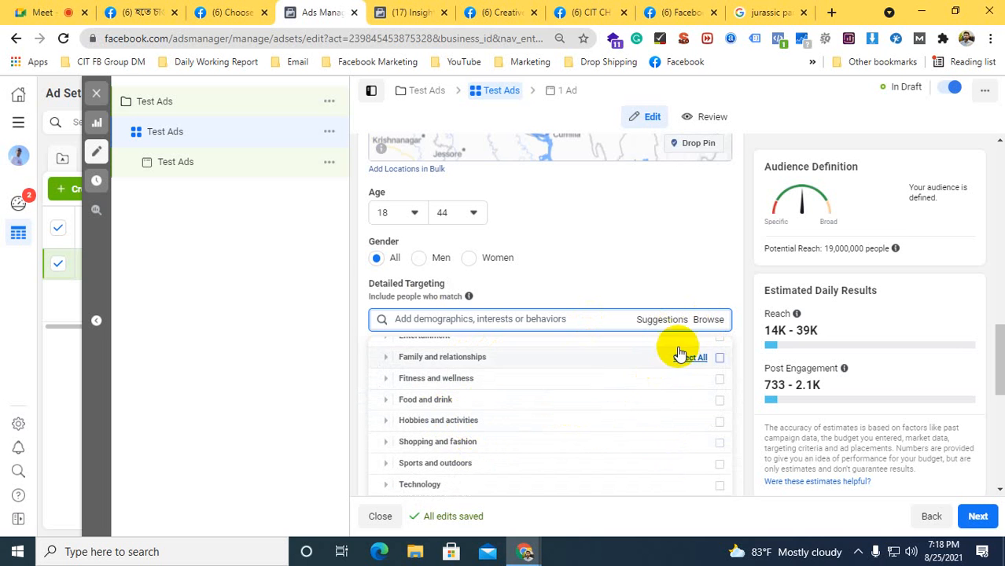
Browse the Behaviors categories available in Detailed Targeting and close the list without choosing any
click(710, 320)
click(710, 320)
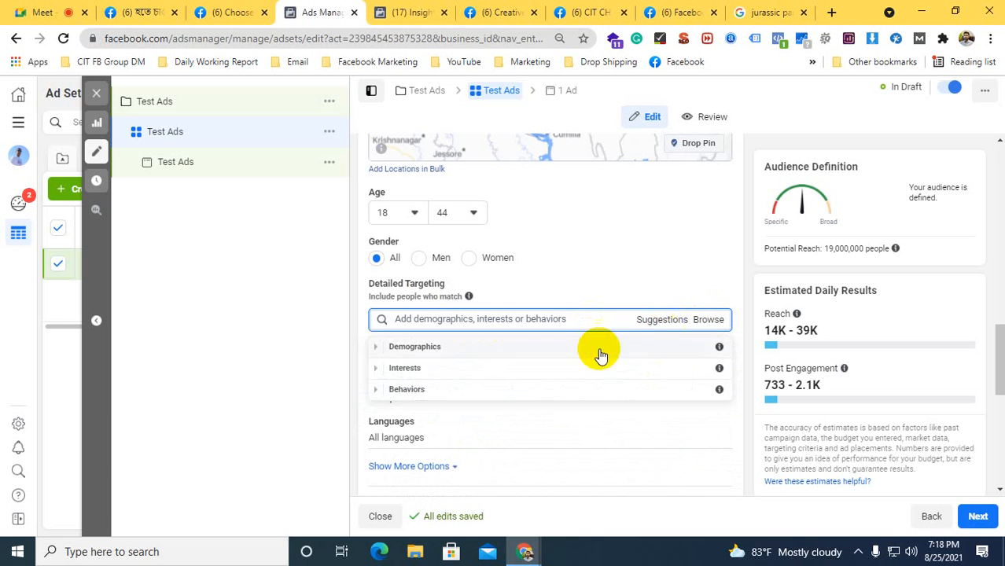
click(414, 389)
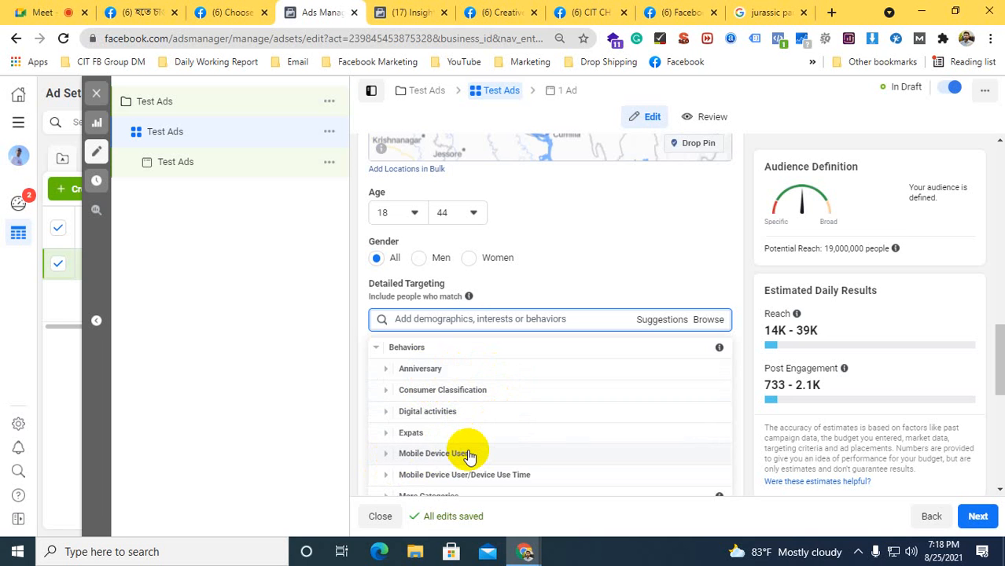
scroll(475, 438, down, 1)
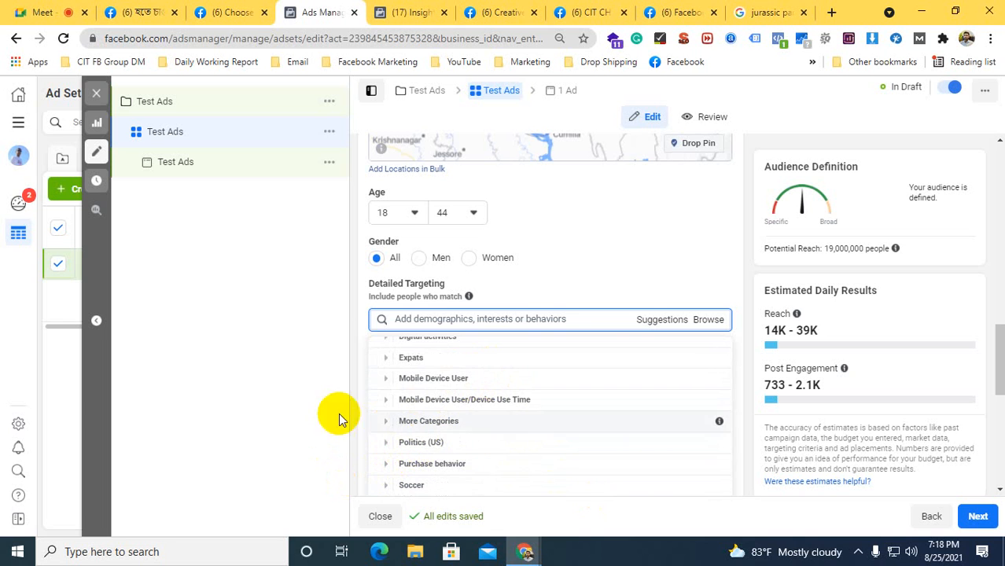
click(500, 319)
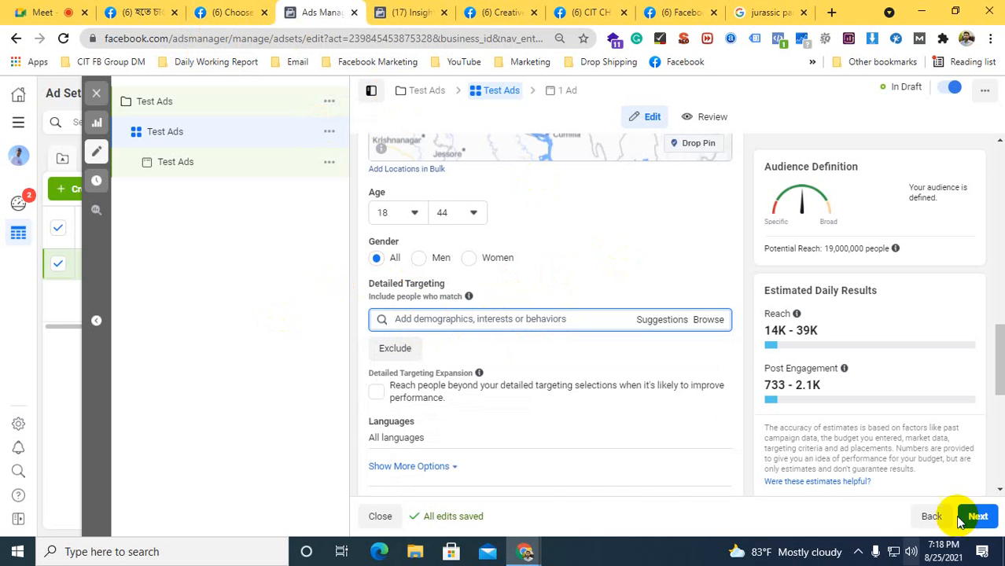
Switch to the Social Media Marketing page and examine its July 22, 2020 post on social media marketing
click(497, 10)
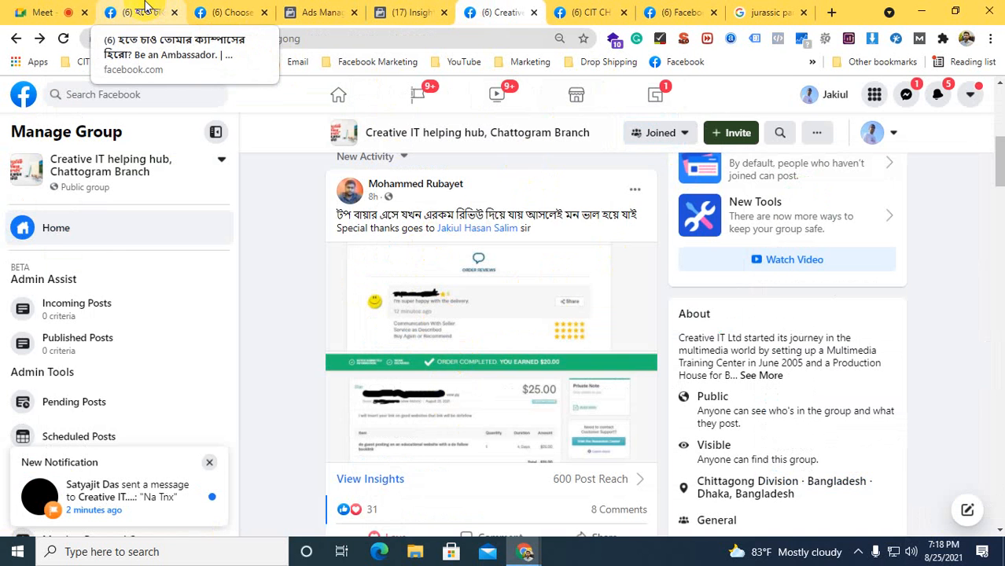
click(218, 7)
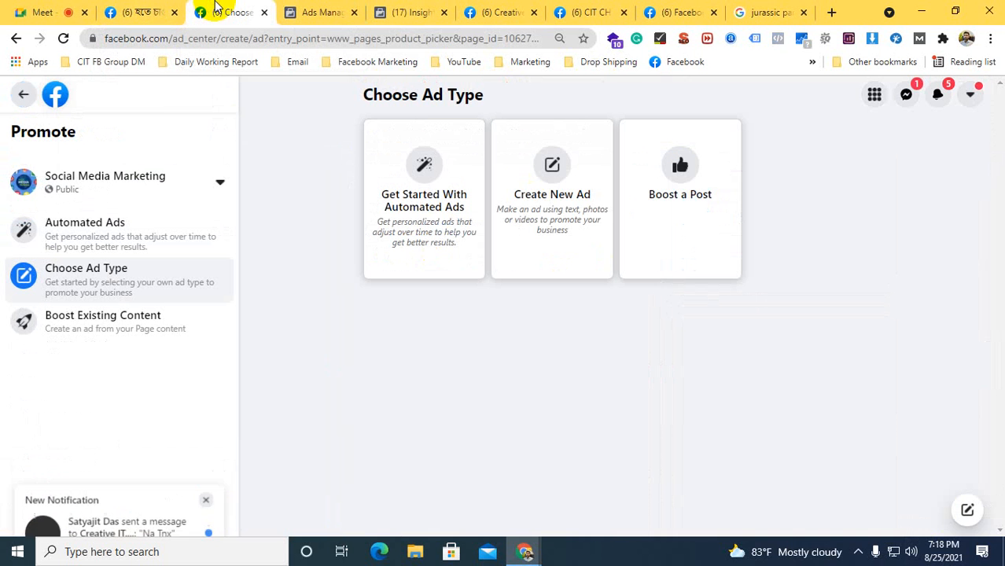
click(21, 95)
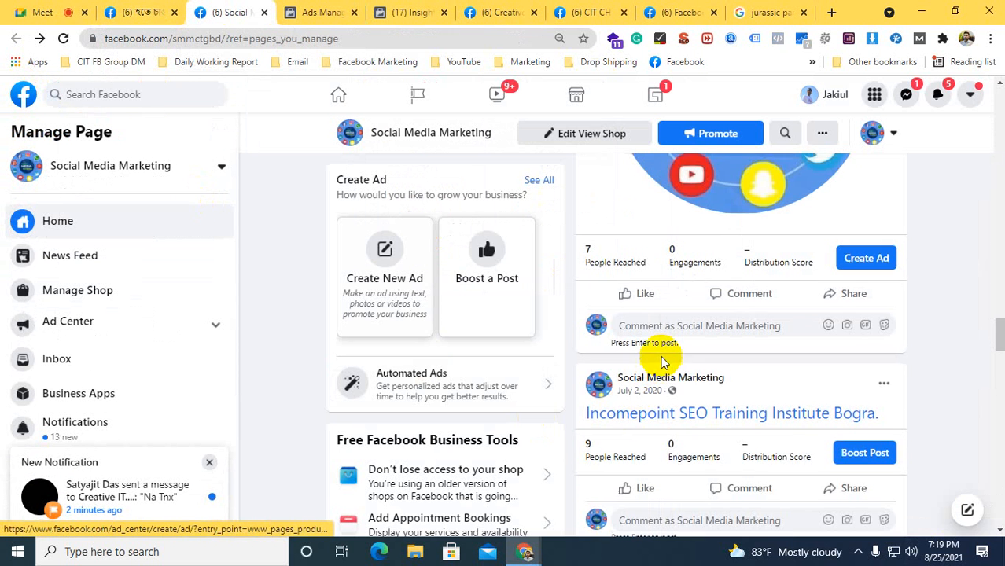
scroll(662, 354, up, 10)
scroll(724, 363, down, 5)
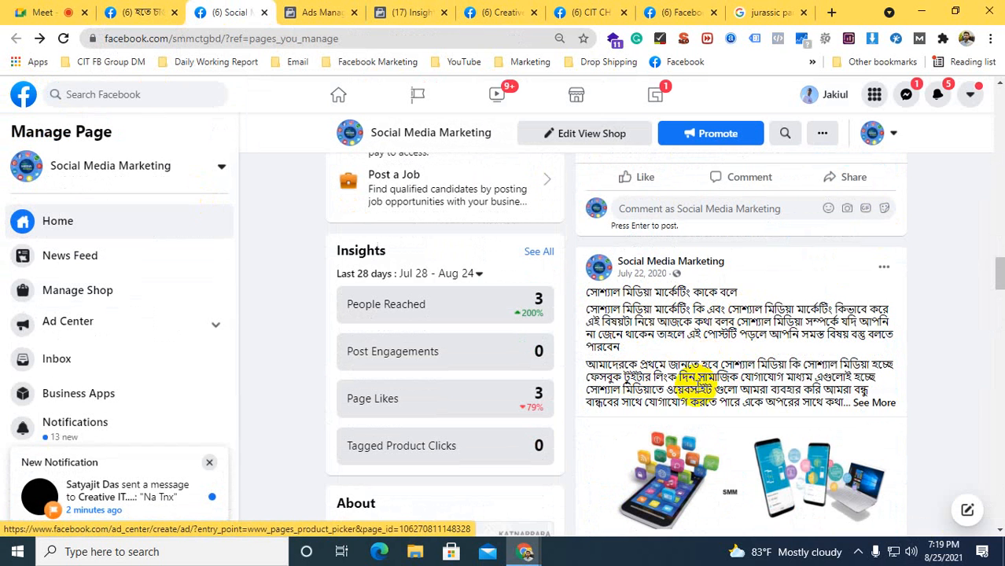
scroll(821, 362, down, 3)
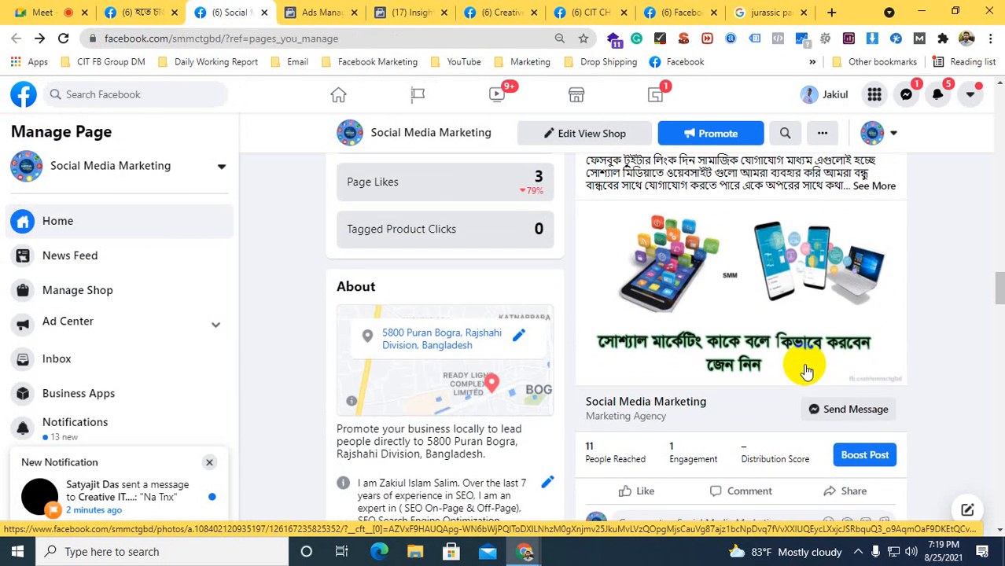
scroll(806, 363, up, 1)
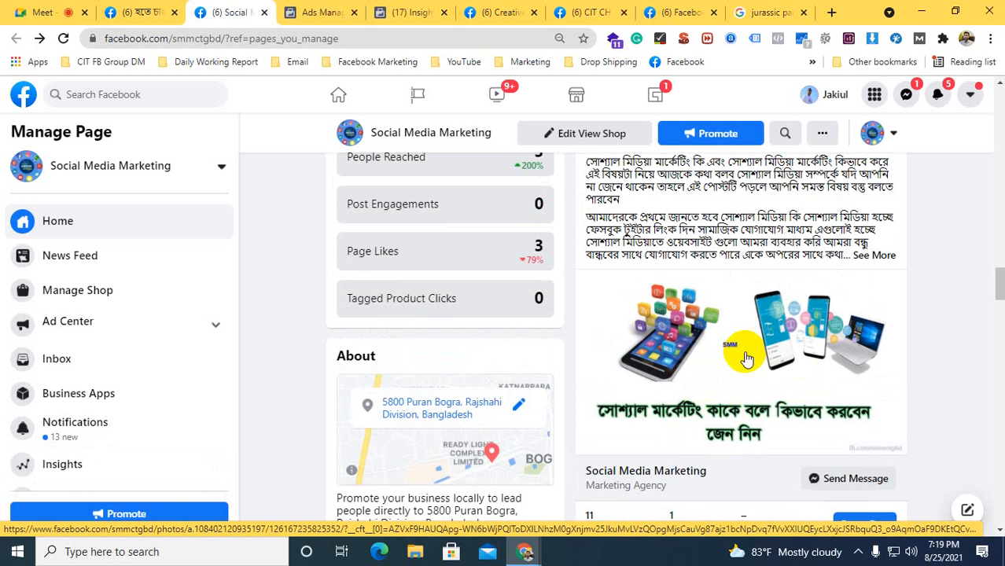
Return to the Test Ads ad set and add the interest Student to Detailed Targeting
click(404, 13)
click(324, 12)
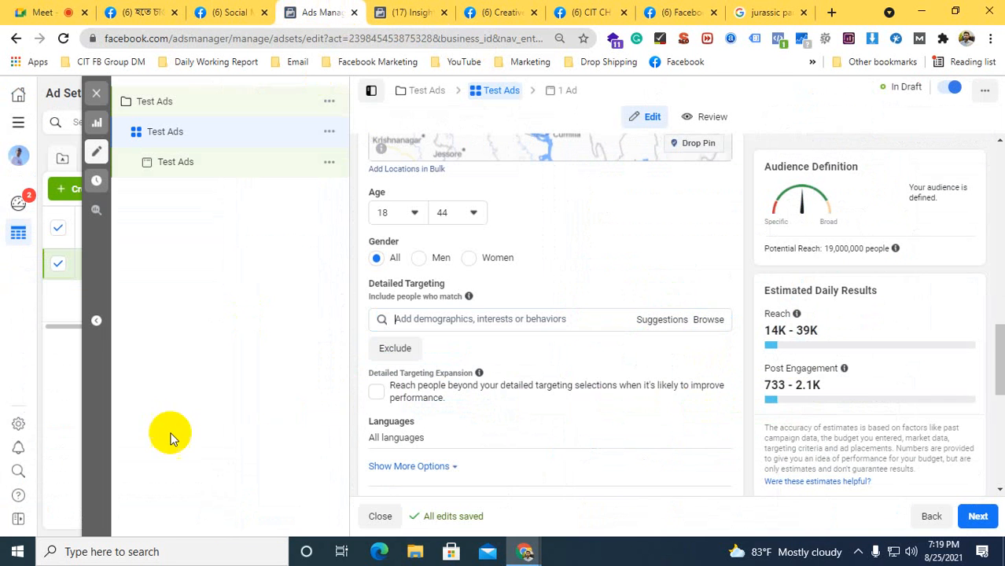
text(student)
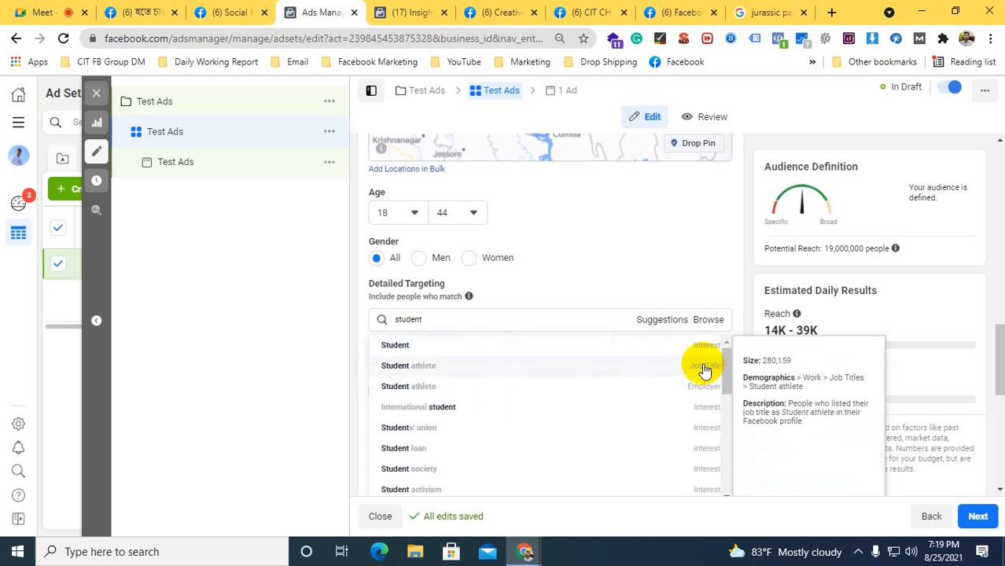
click(407, 347)
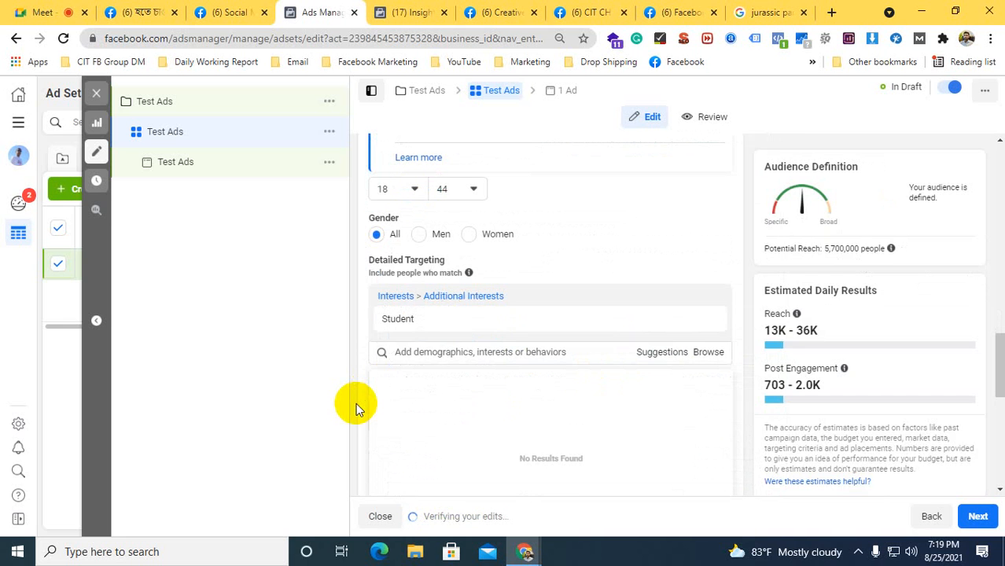
Add the suggested interests University, College, Learning and Education to the ad set's Detailed Targeting
click(407, 353)
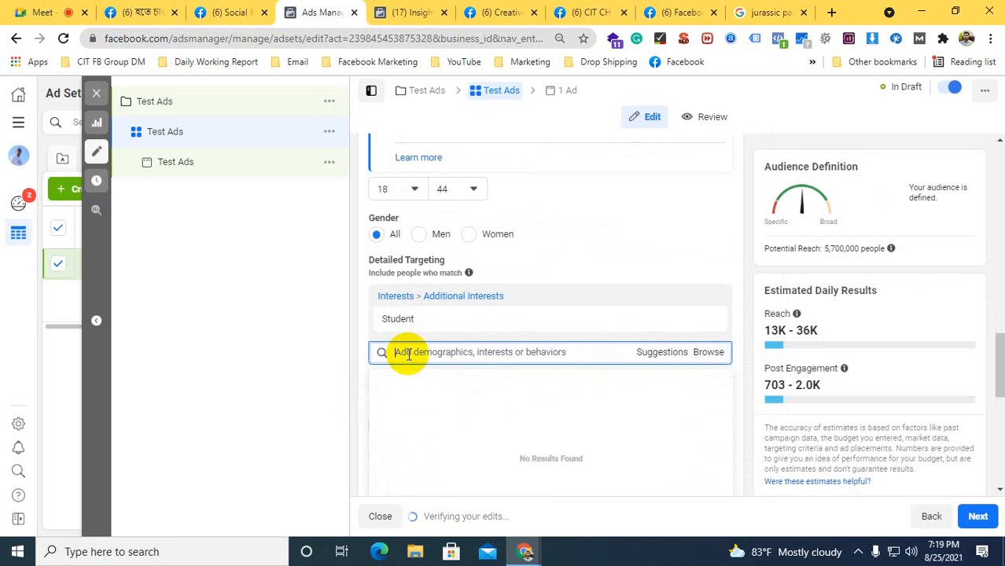
click(641, 353)
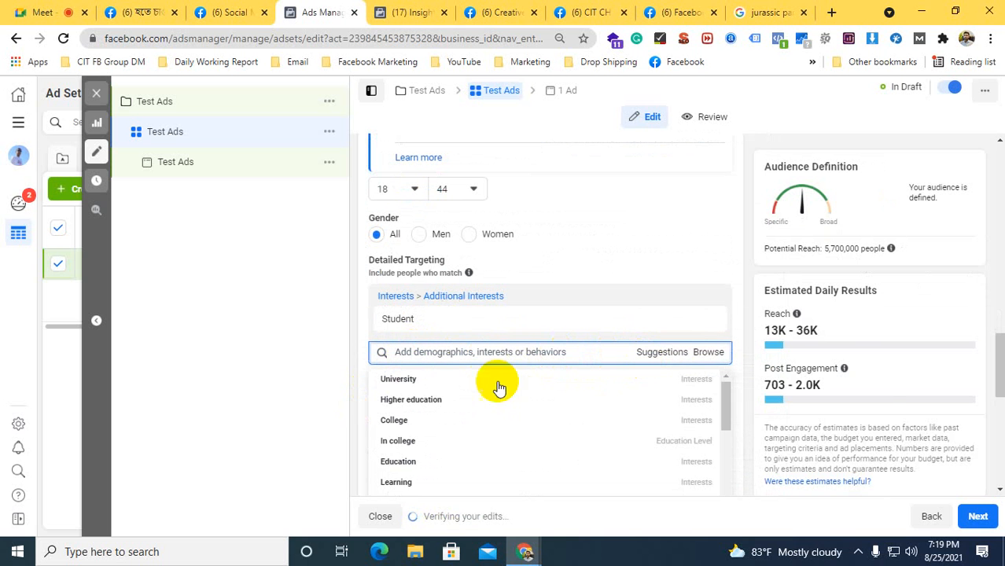
click(397, 380)
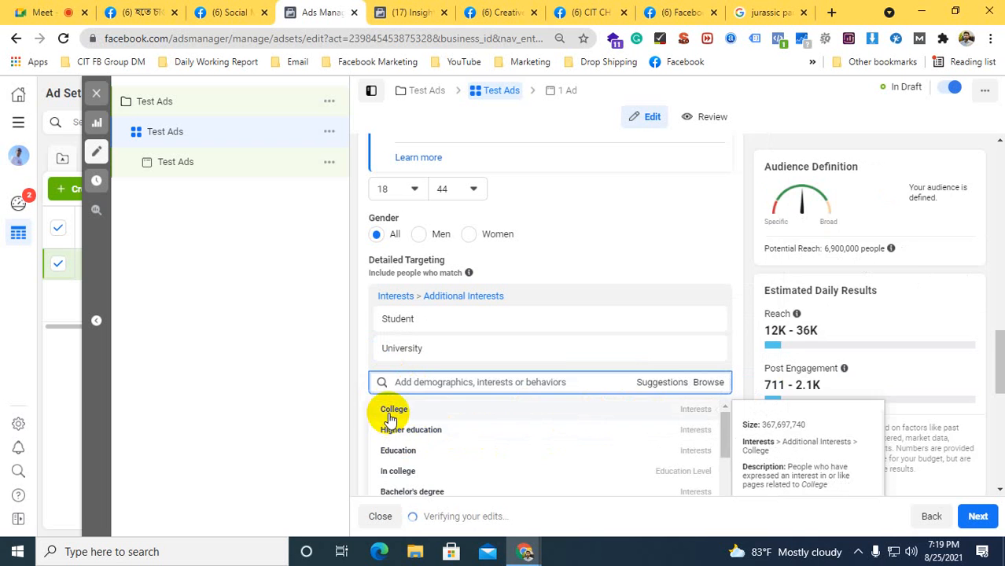
click(391, 418)
scroll(358, 404, down, 1)
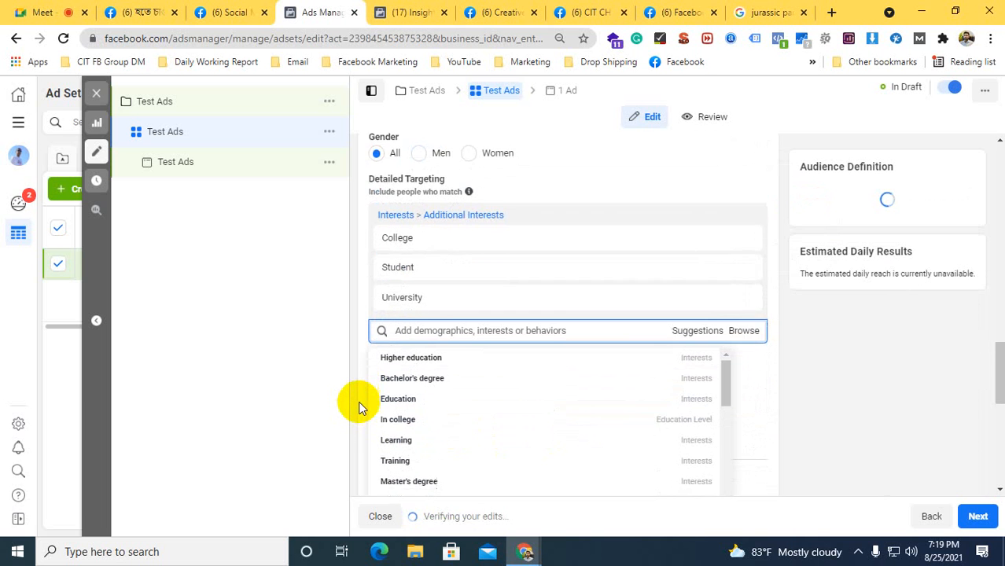
scroll(359, 405, down, 1)
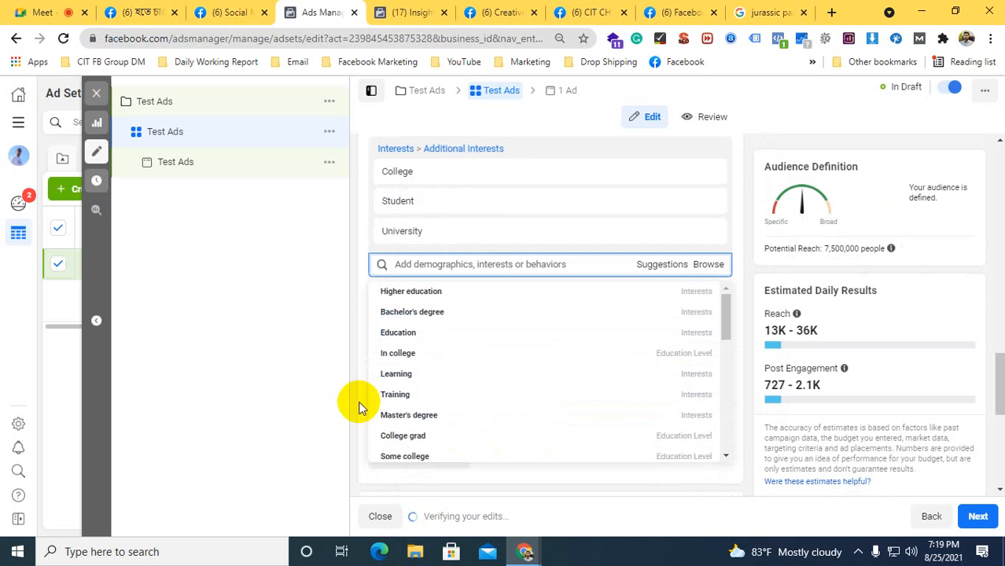
click(393, 381)
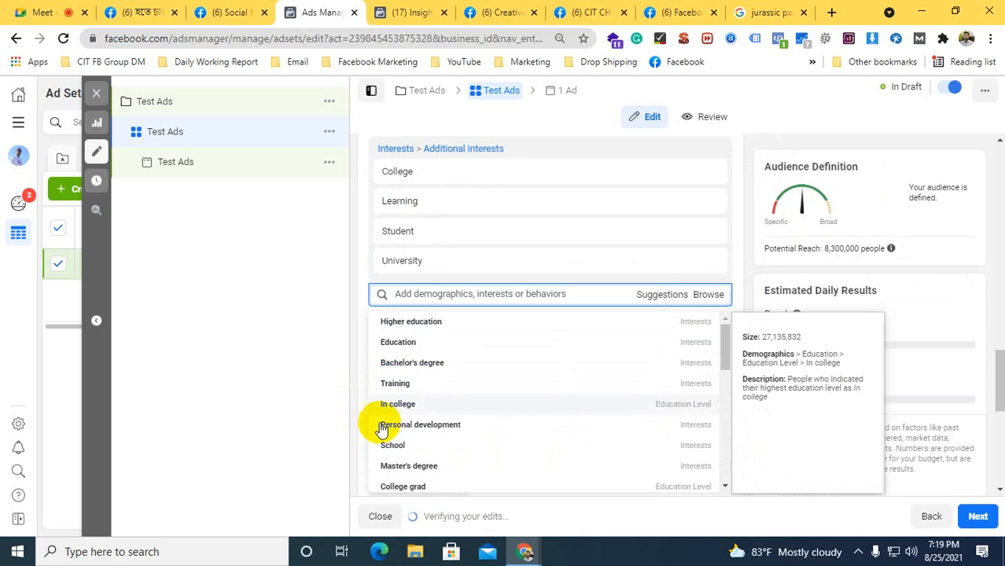
click(396, 344)
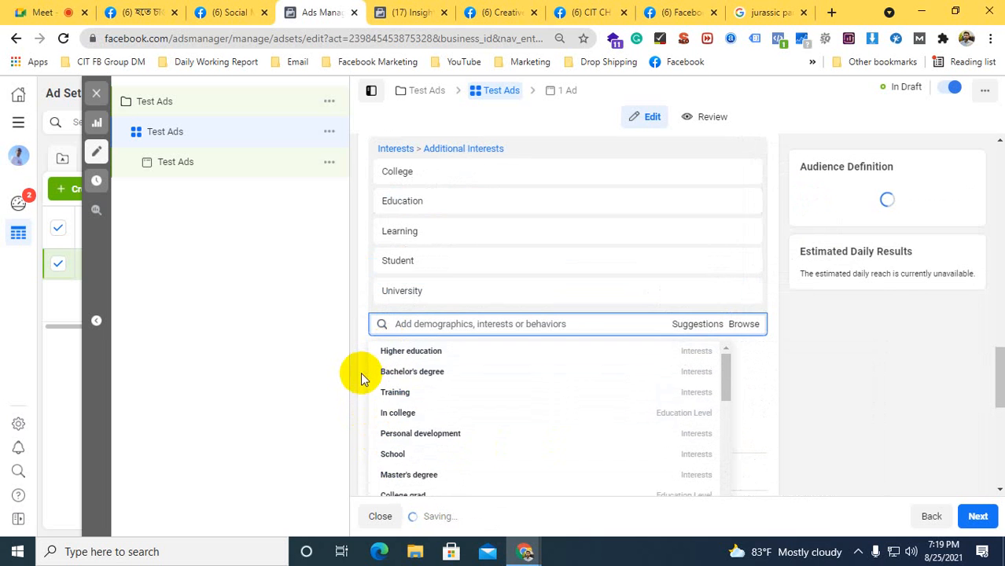
scroll(358, 381, down, 1)
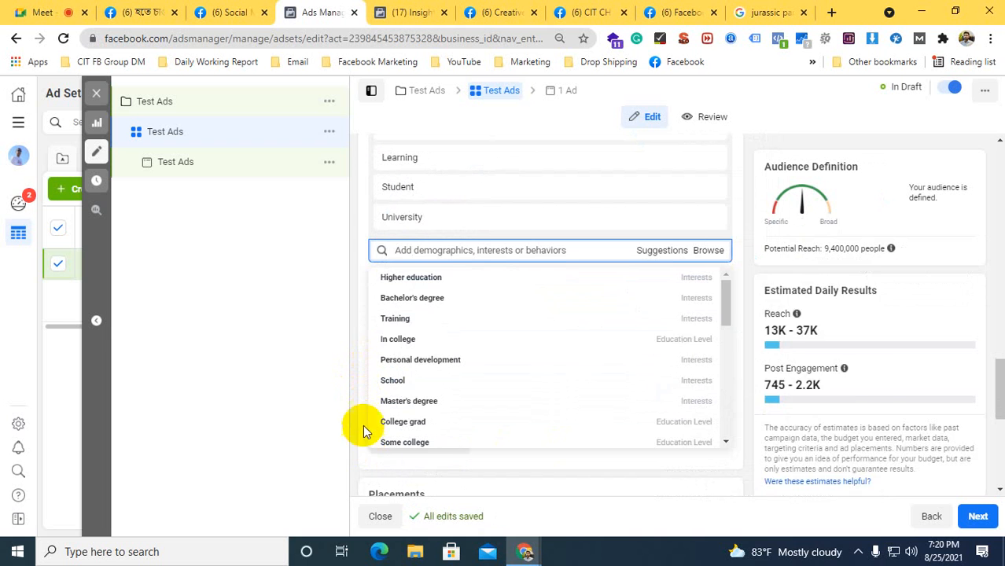
Search Detailed Targeting for "digital marketing", and view the Family Tee T-shirt post and the Insights audience page
click(398, 249)
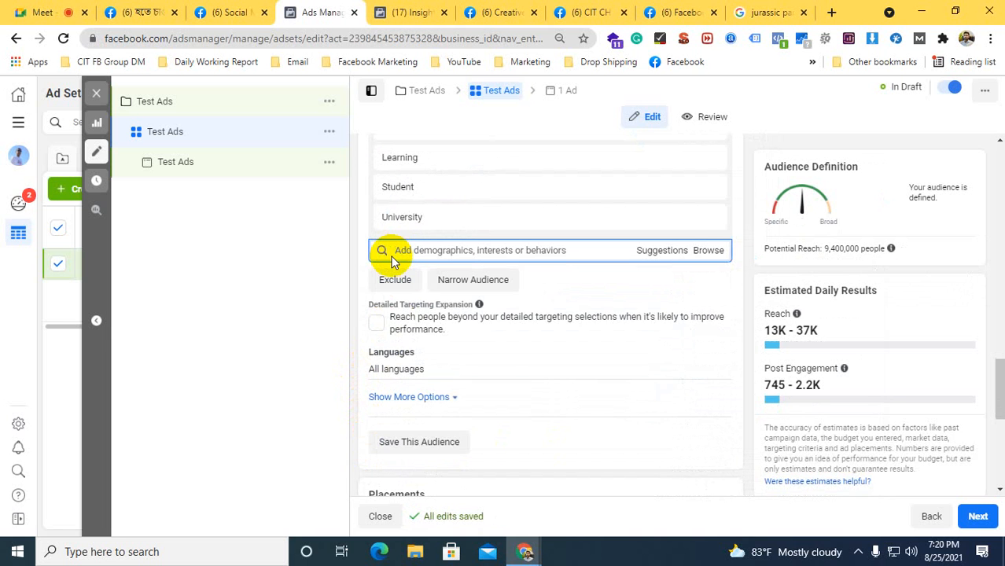
text(digital marketing)
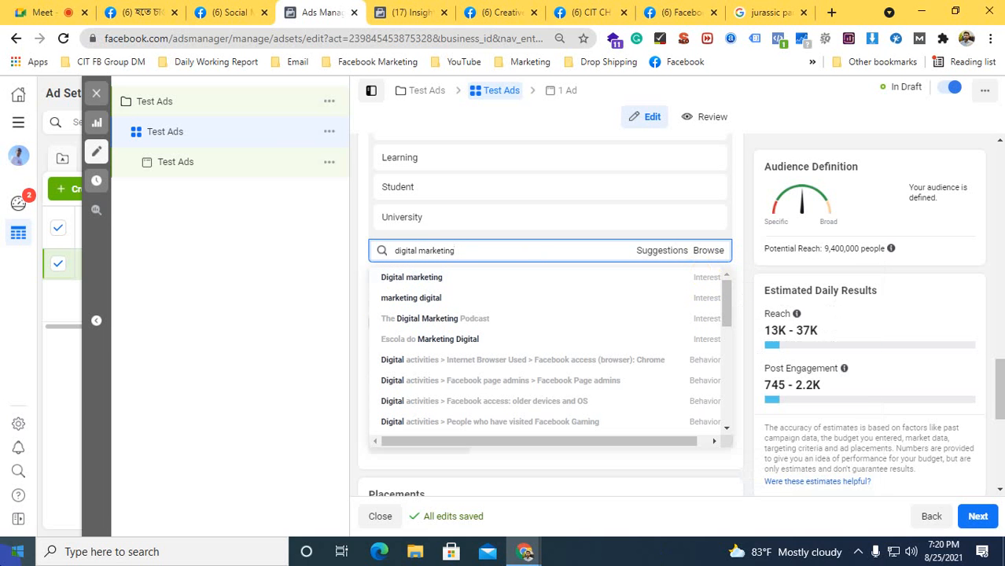
click(682, 12)
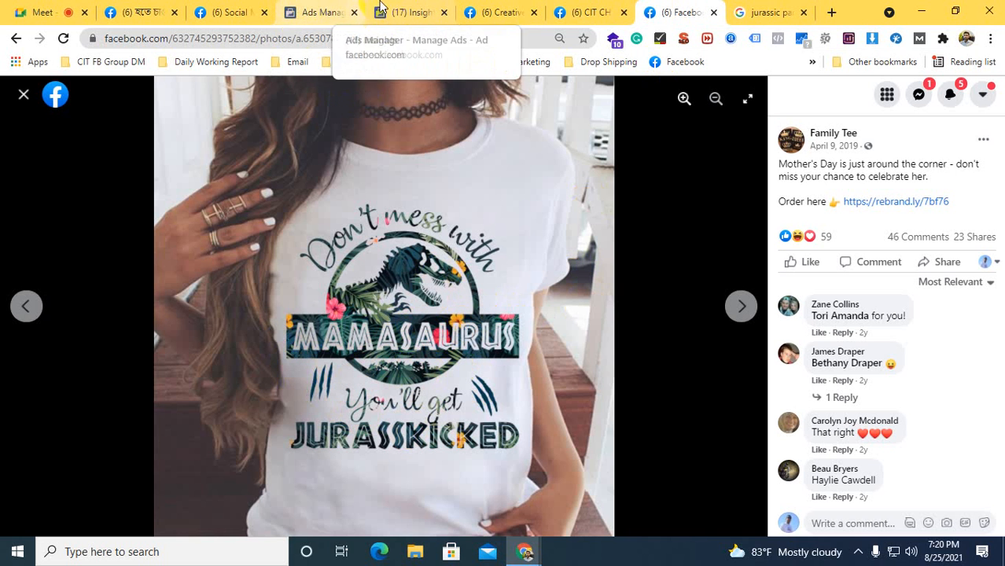
click(407, 12)
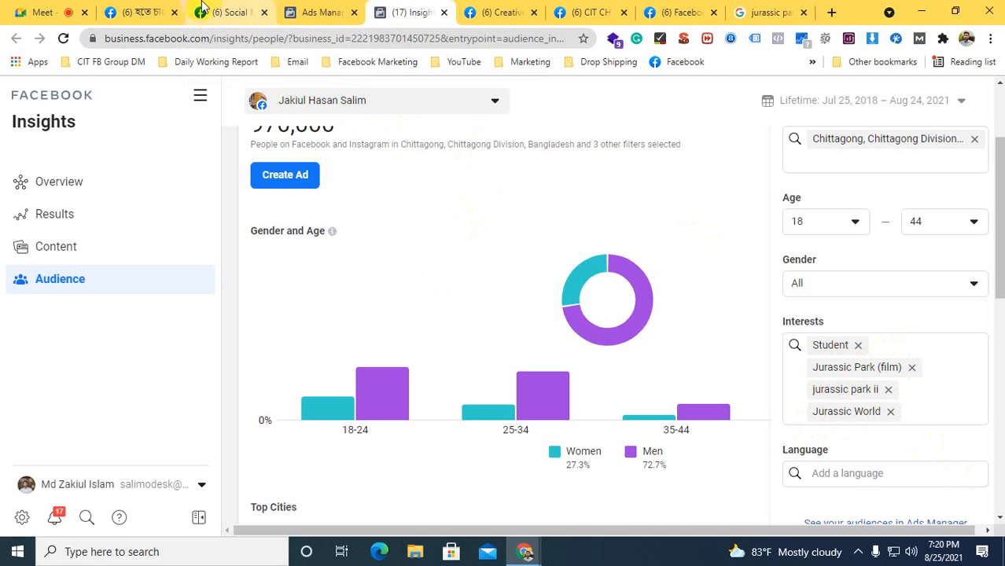
Return to the Test Ads ad set and add the interest Digital marketing to Detailed Targeting
click(320, 9)
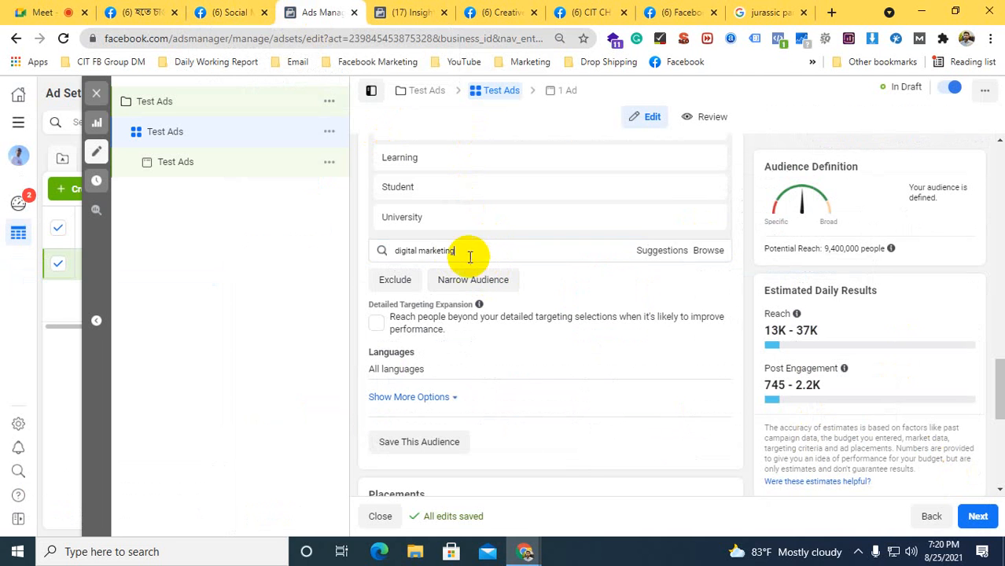
mouse_move(425, 229)
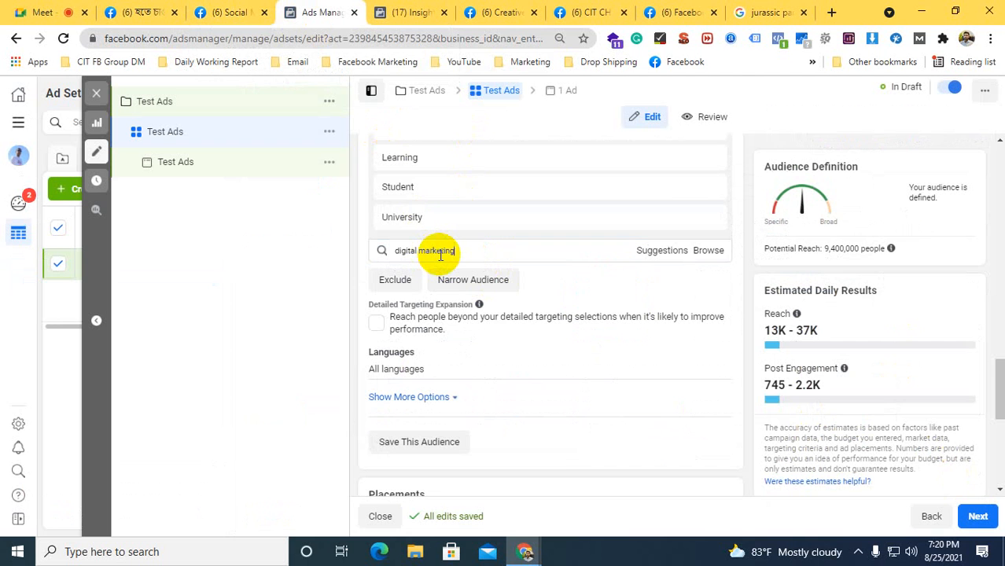
triple_click(464, 250)
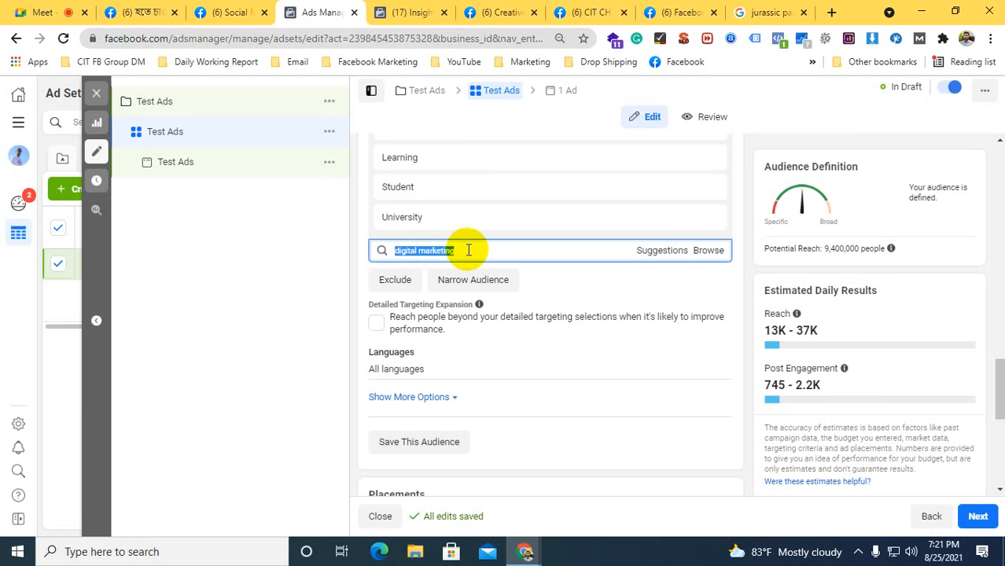
click(468, 250)
click(415, 273)
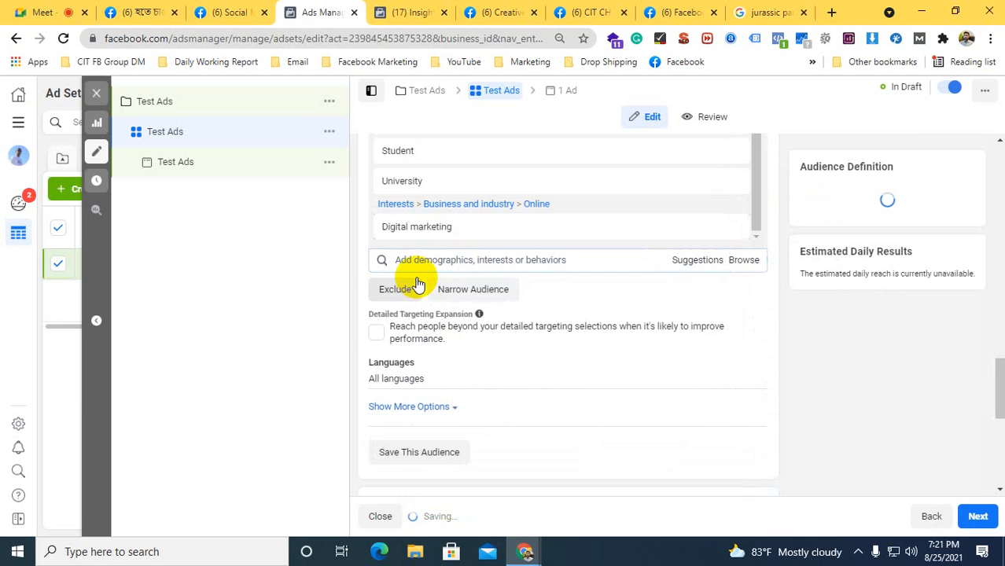
Add Social media marketing and Fiverr to Detailed Targeting, choosing the Interests entry for each
click(421, 266)
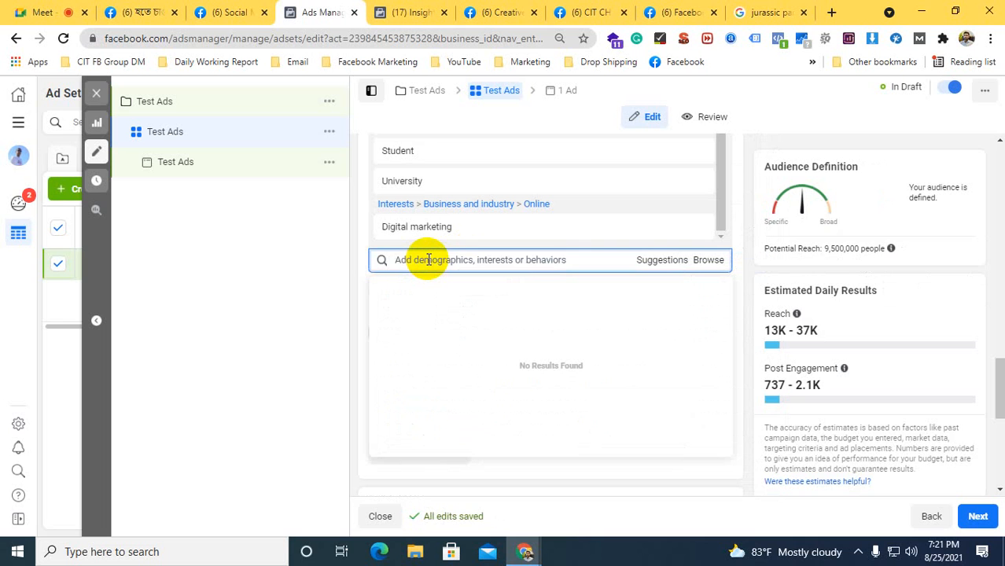
text(social media marketing)
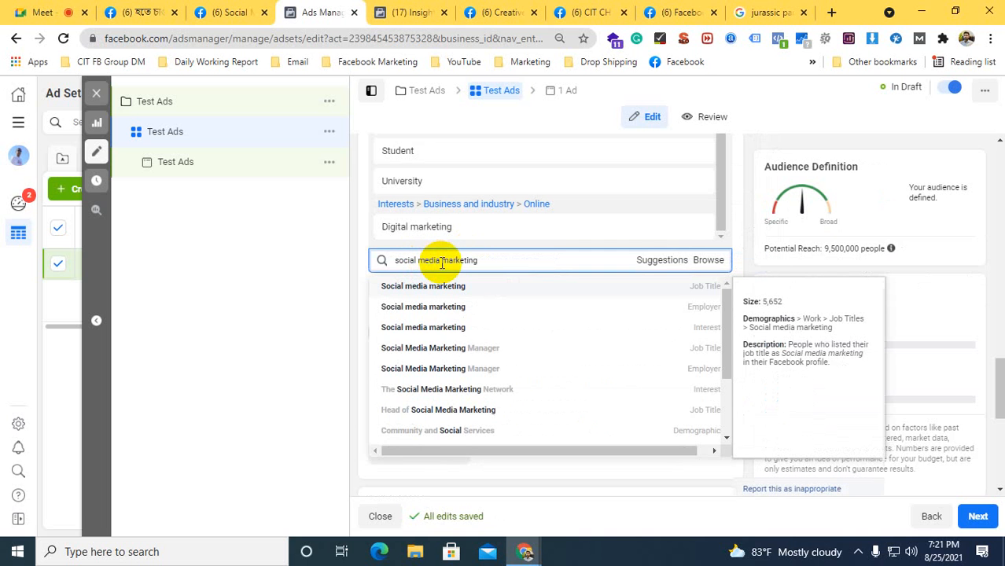
click(399, 327)
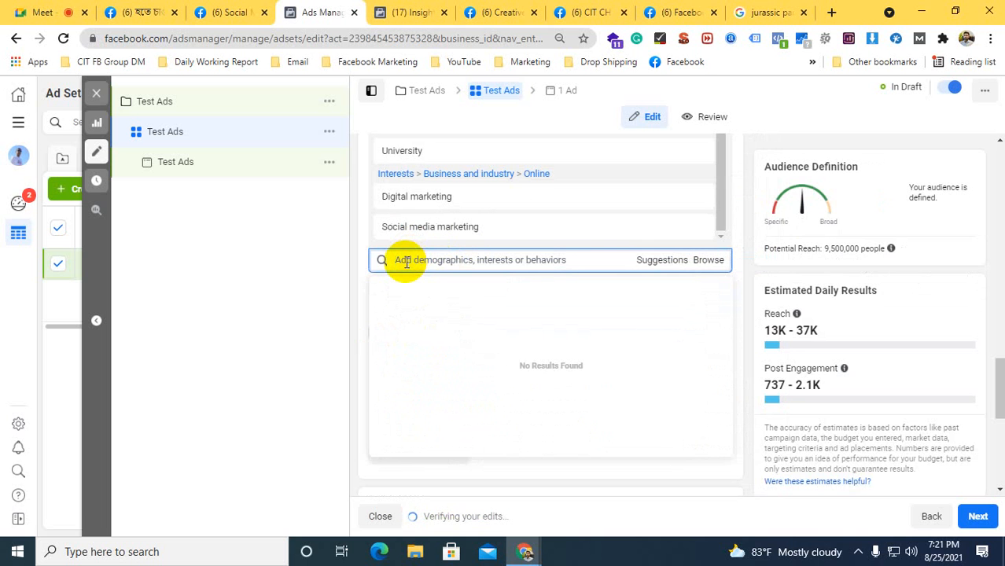
text(fiverr)
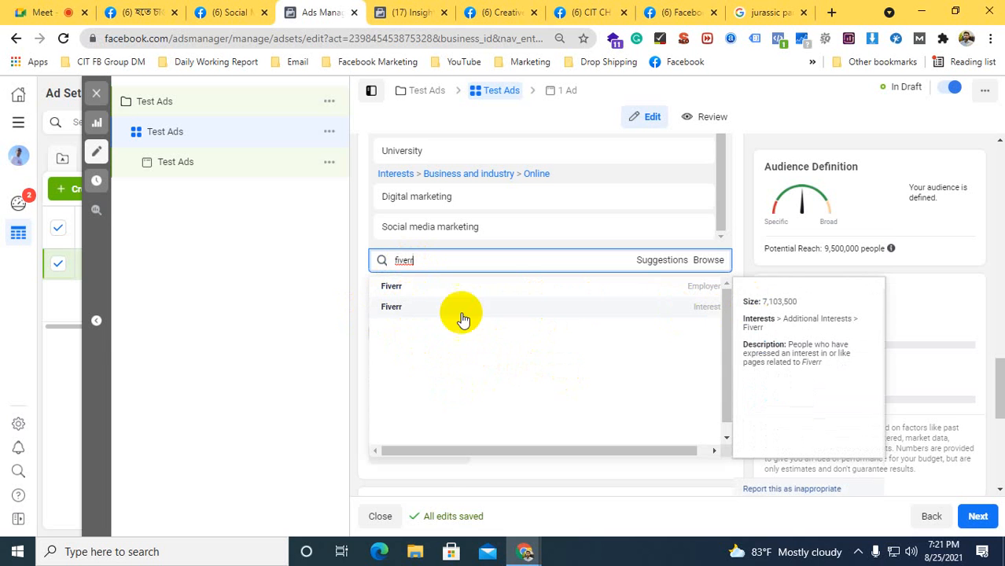
click(681, 311)
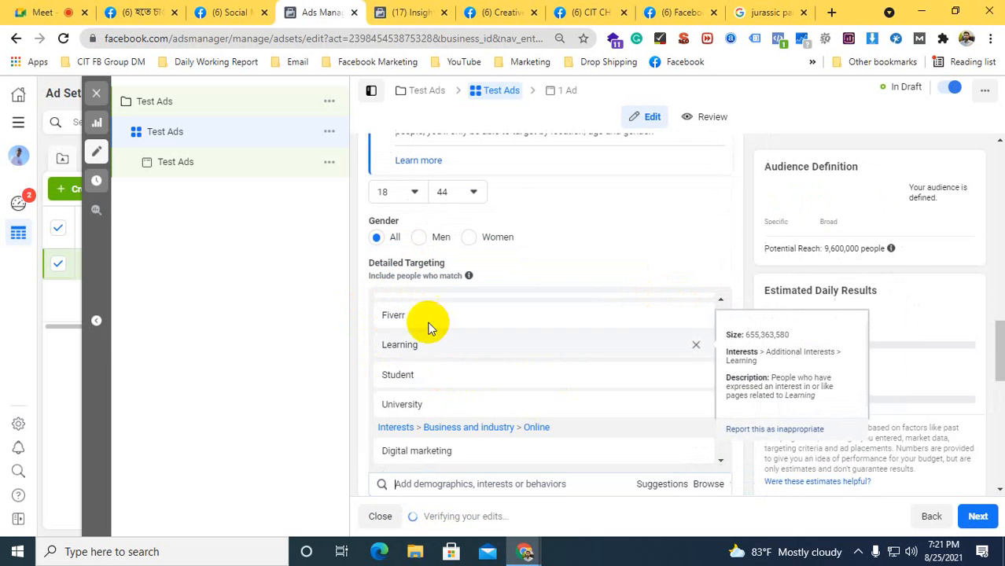
Show the additional audience options and open the Languages setting for editing without choosing a language
scroll(353, 297, down, 3)
scroll(354, 298, down, 1)
click(354, 298)
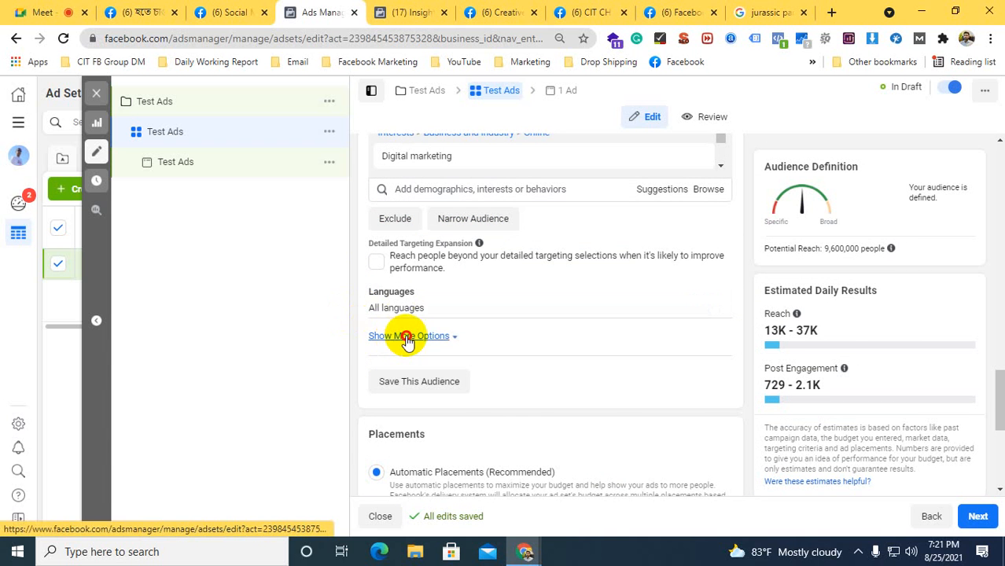
scroll(405, 338, down, 2)
scroll(448, 352, up, 1)
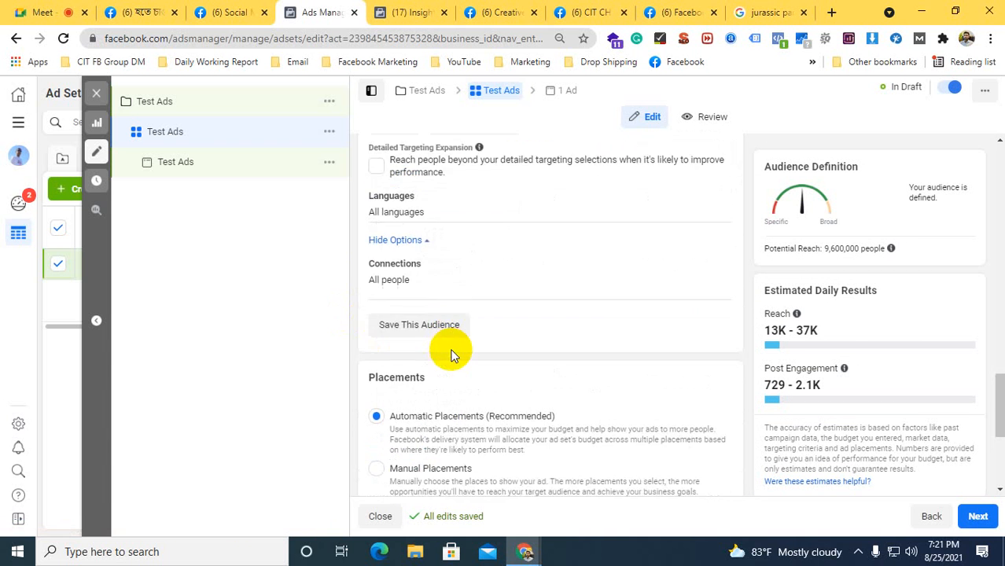
scroll(454, 345, up, 2)
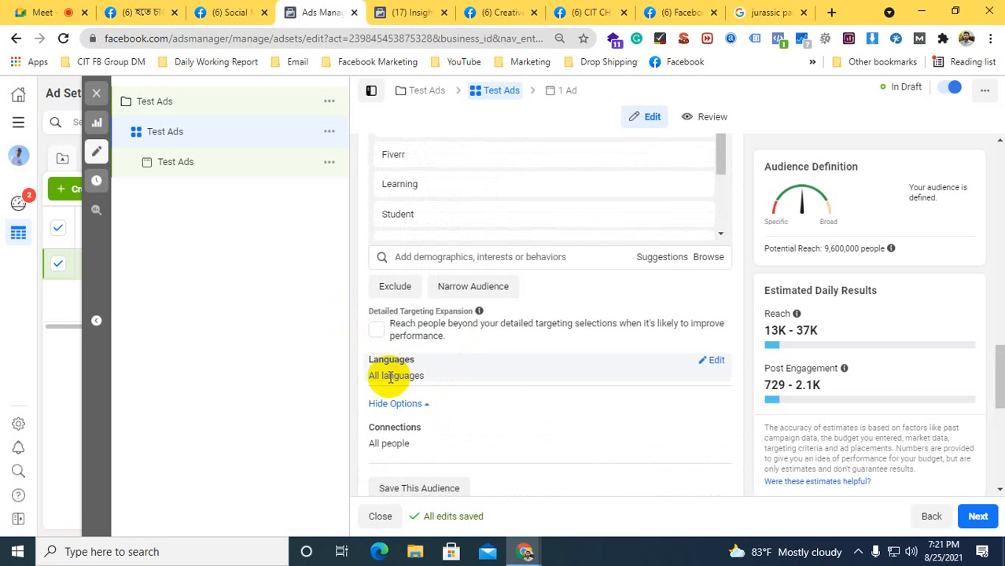
click(710, 363)
click(427, 379)
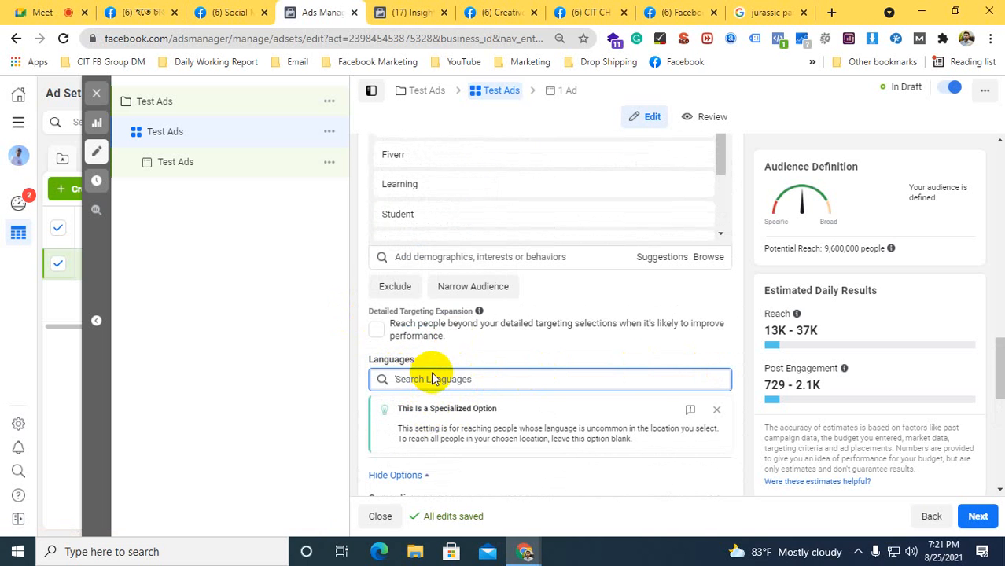
scroll(433, 376, down, 1)
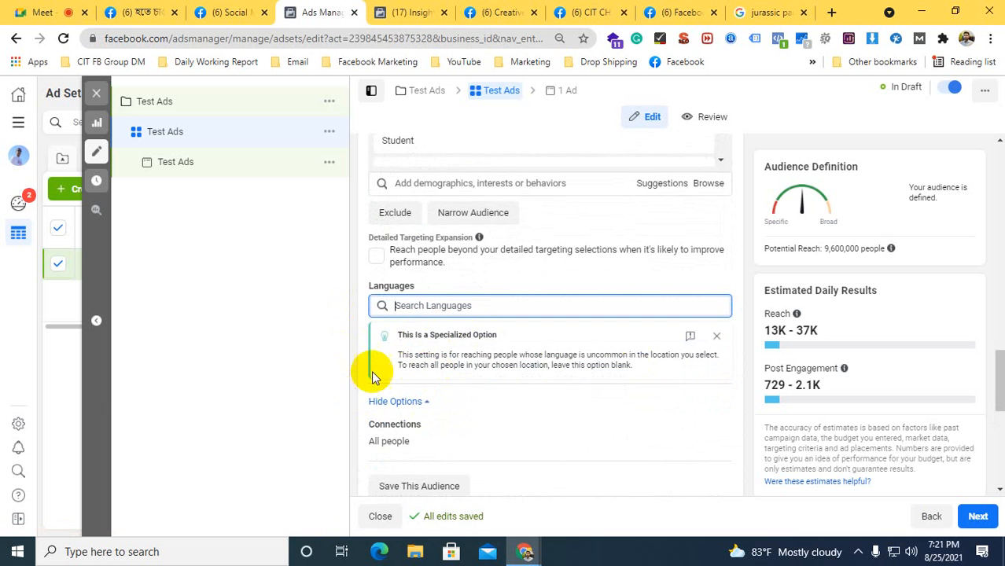
scroll(373, 375, down, 3)
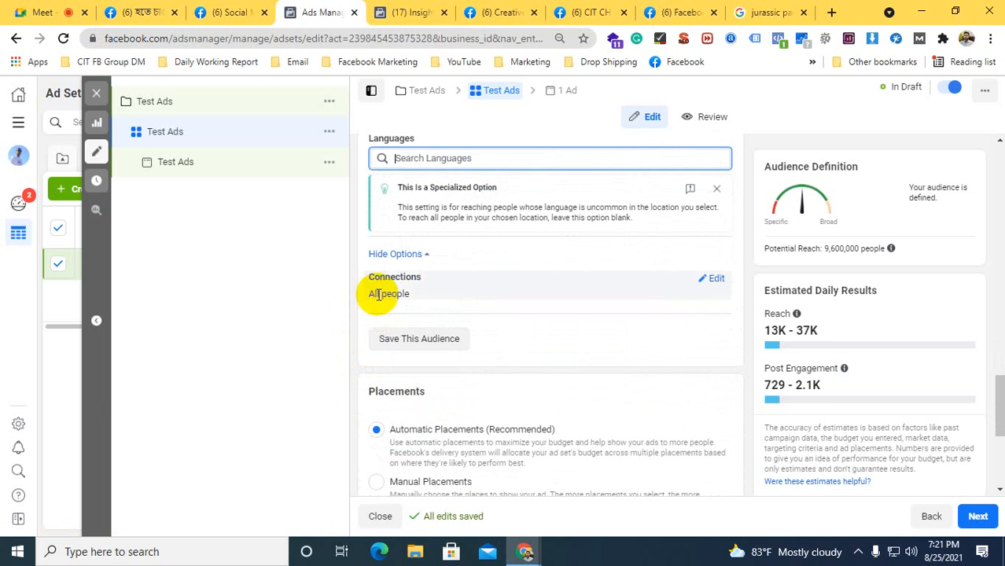
Open the Connections setting, review the available connection types and close the list without choosing any
click(711, 280)
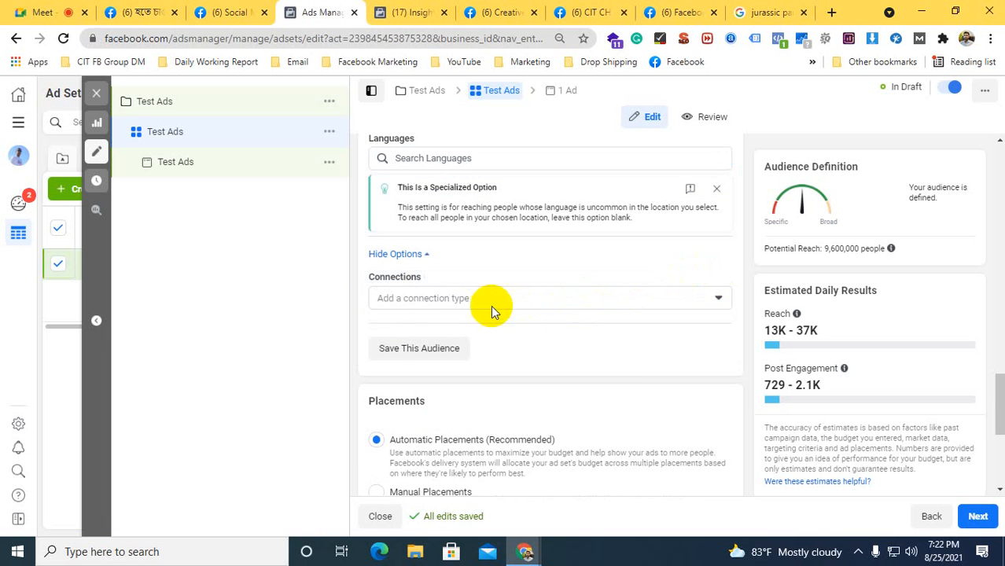
click(450, 300)
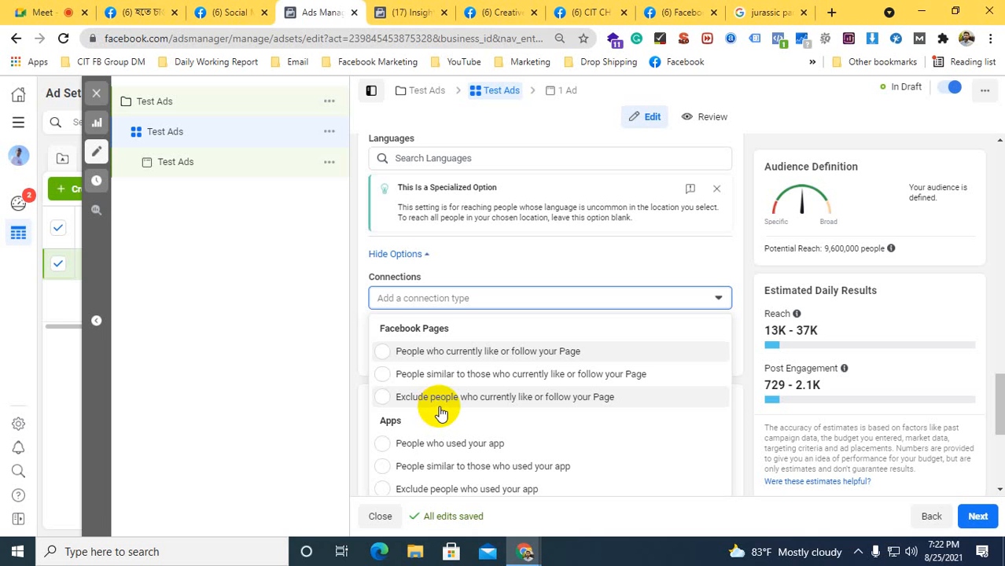
click(352, 294)
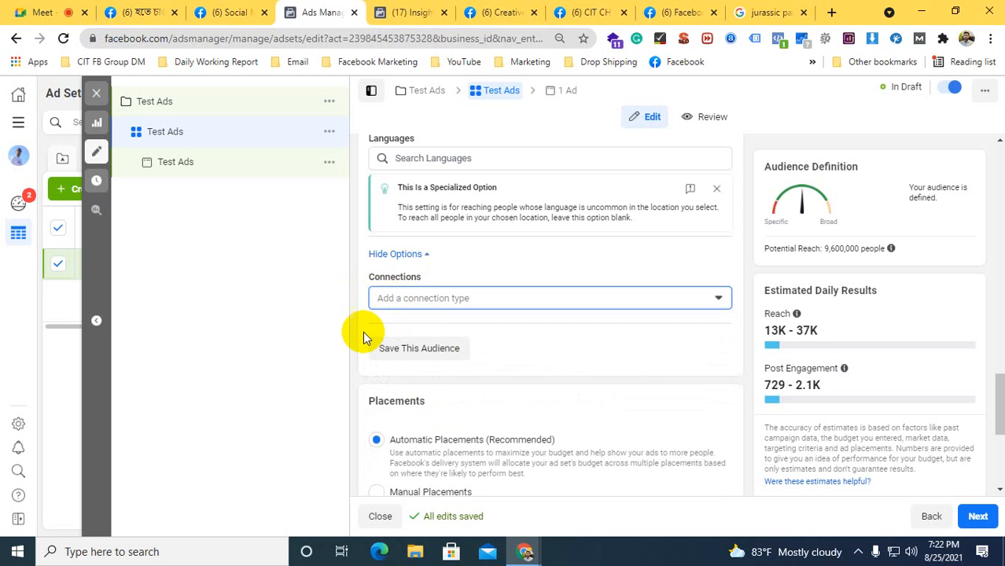
Switch the ad set's placements from automatic to Manual Placements
scroll(386, 325, down, 1)
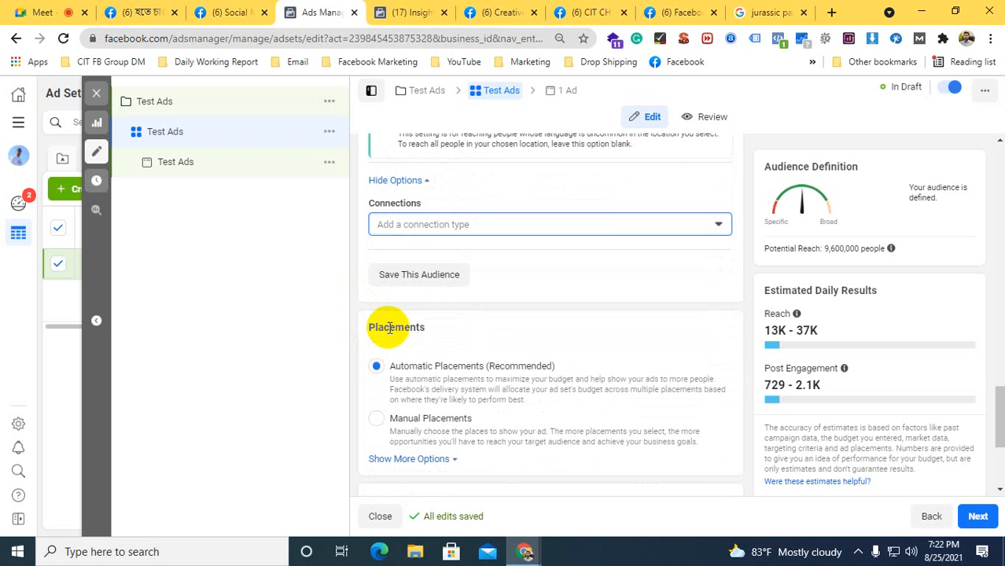
drag(374, 328, 428, 328)
click(428, 327)
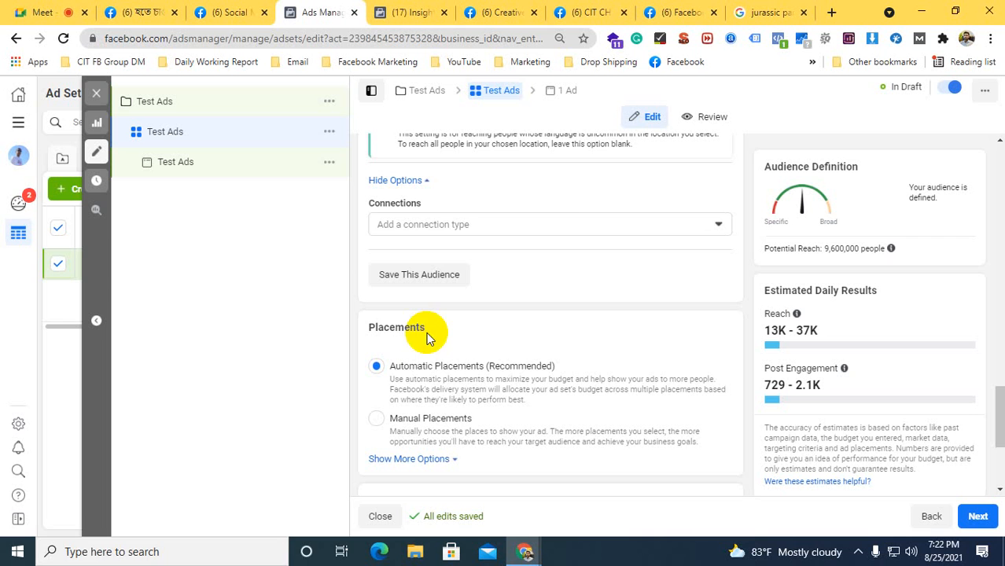
scroll(550, 347, down, 1)
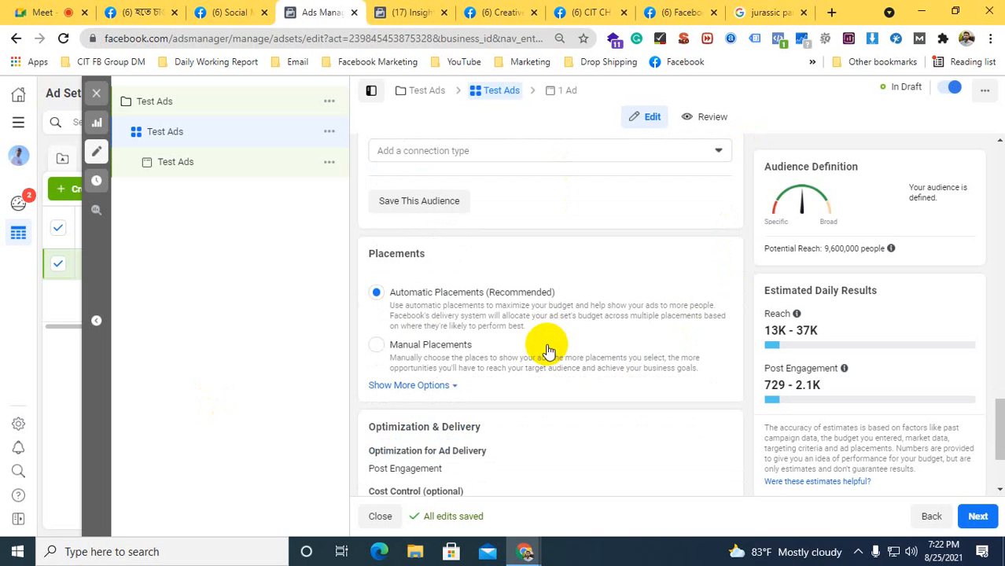
click(376, 347)
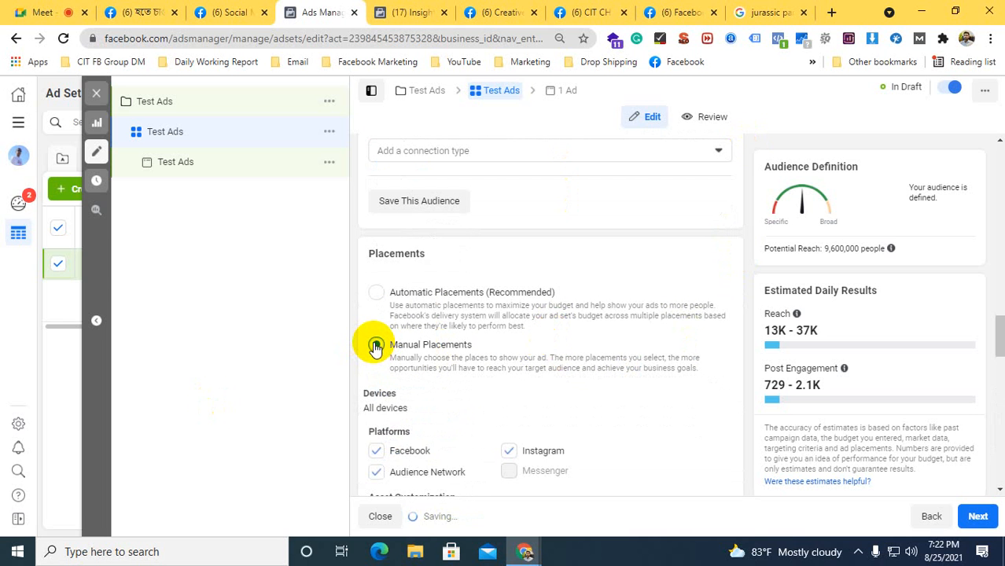
Open the Devices setting under Manual Placements, review the Mobile and Desktop options and close the list without changing them
scroll(377, 338, down, 2)
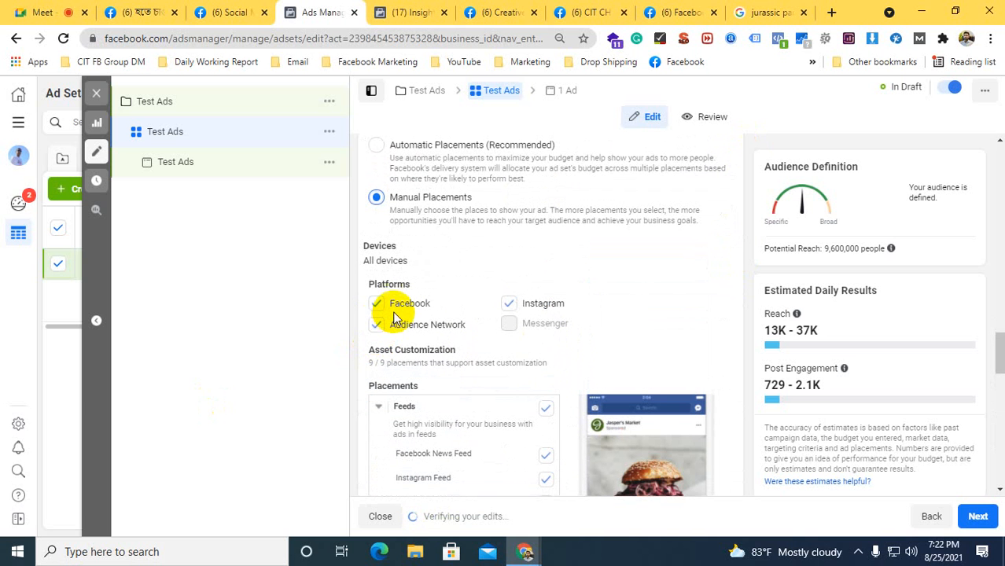
click(377, 324)
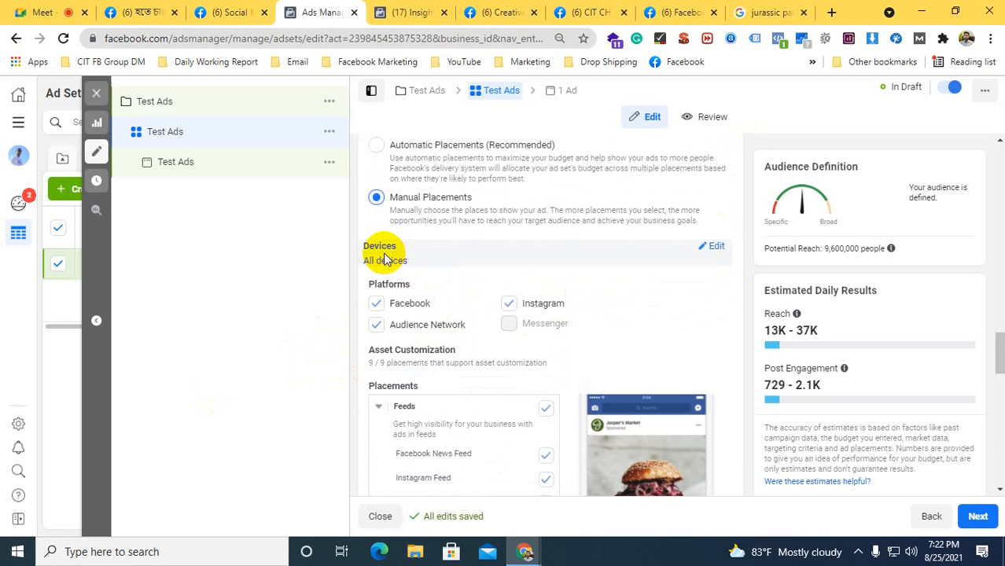
click(712, 248)
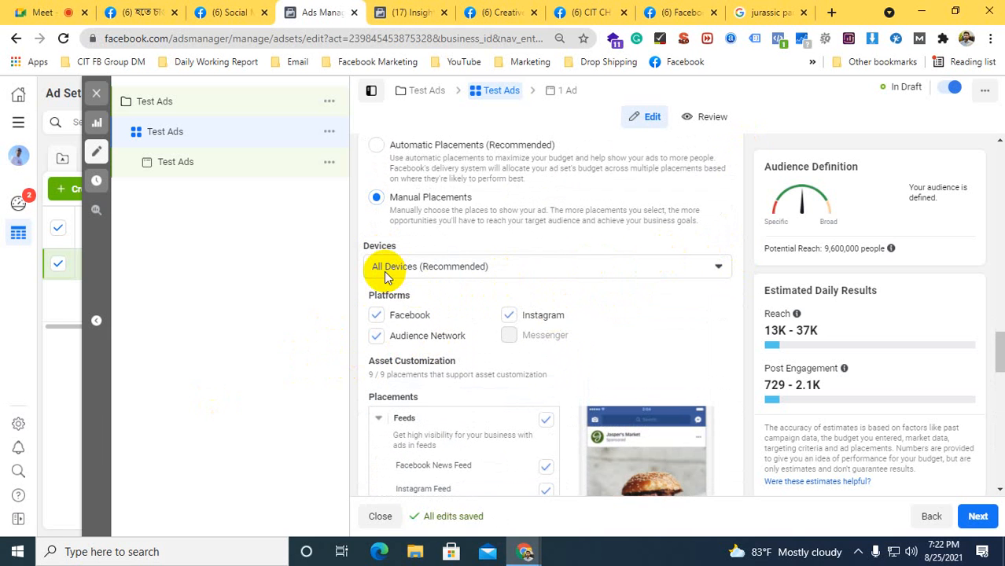
click(385, 272)
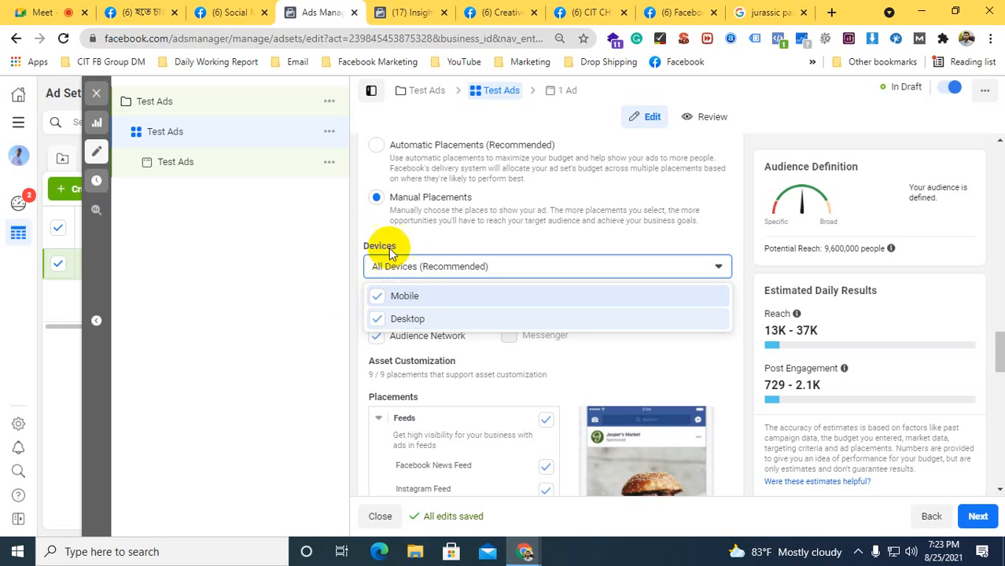
click(354, 290)
Examine the manual placement list and its previews, from Feeds and Stories and Reels through In-Stream, Search, Messages and Apps and Sites
scroll(355, 287, down, 2)
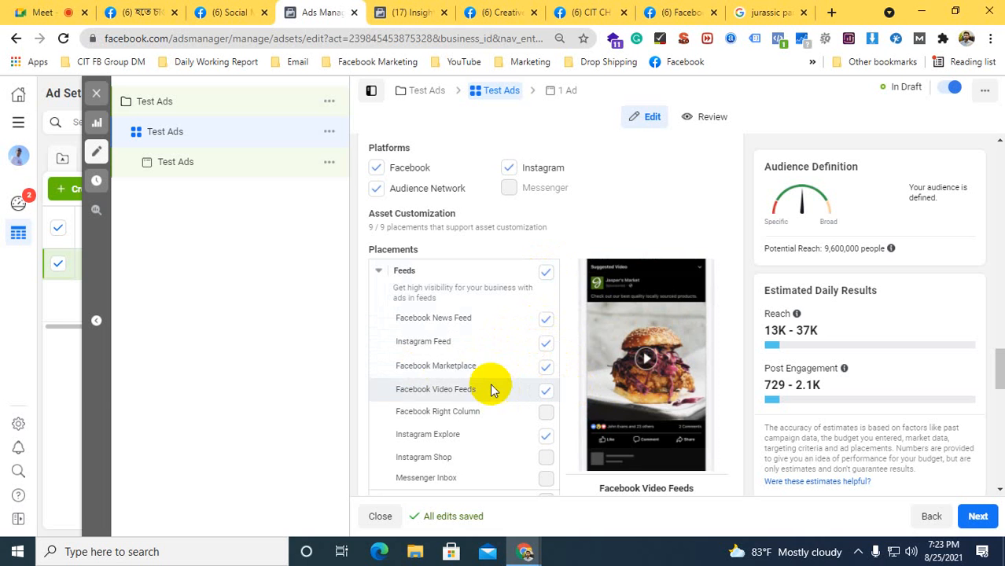
scroll(468, 348, down, 1)
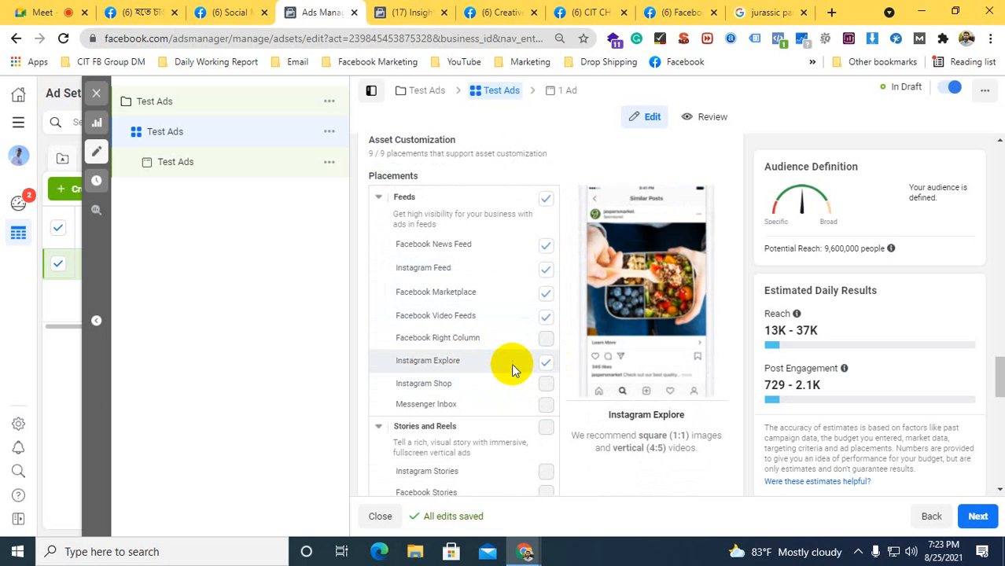
scroll(515, 358, down, 2)
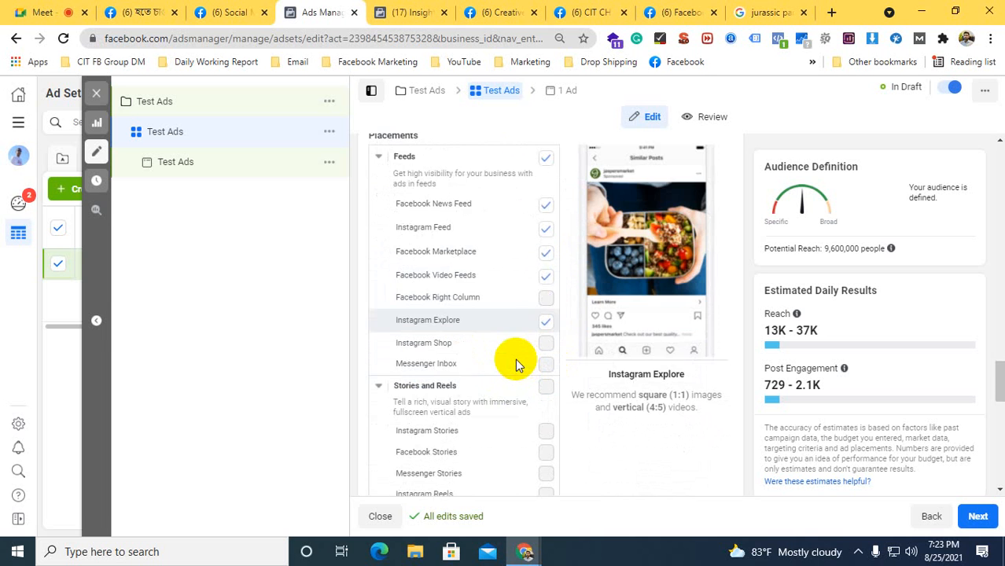
scroll(499, 369, down, 2)
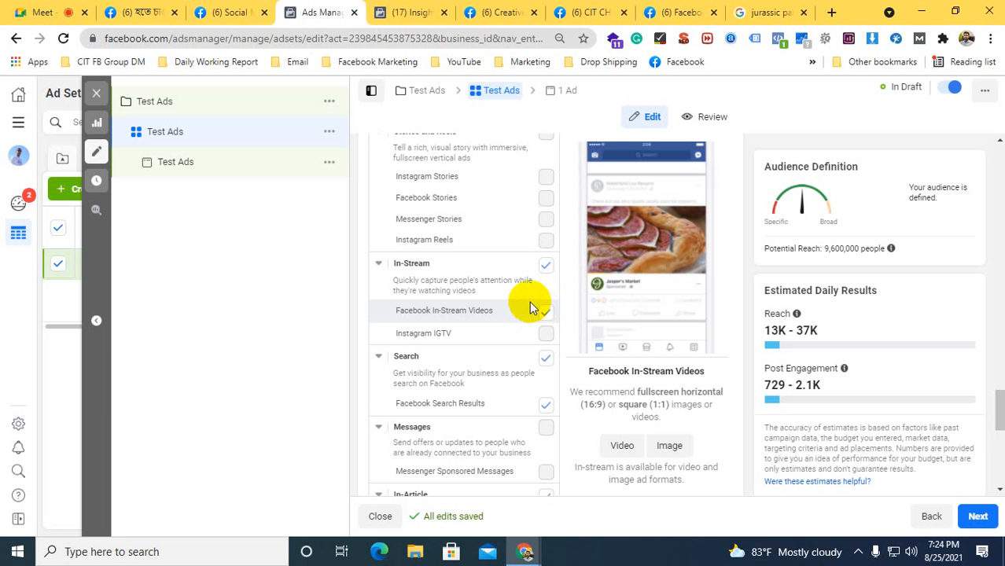
scroll(527, 302, down, 1)
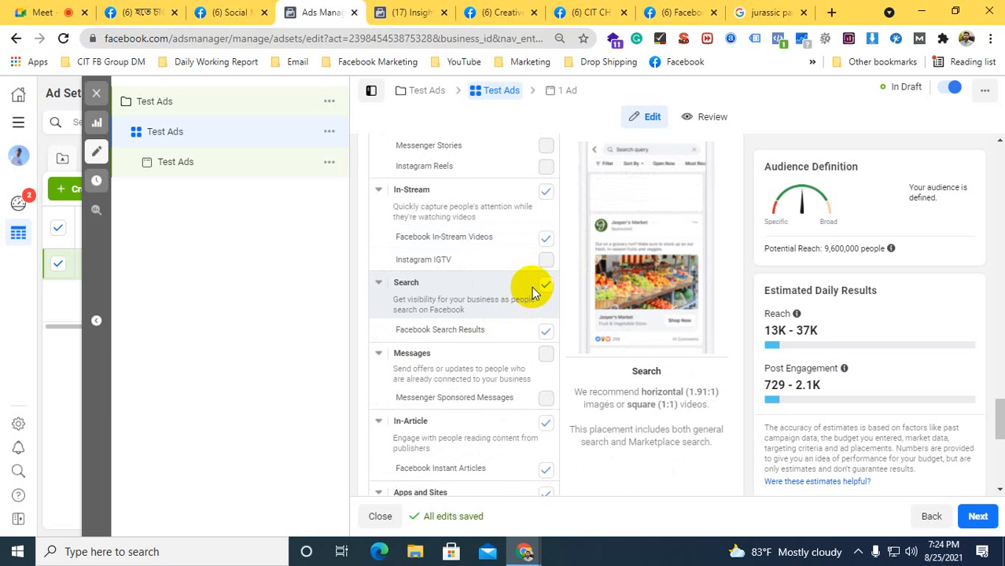
scroll(531, 288, down, 1)
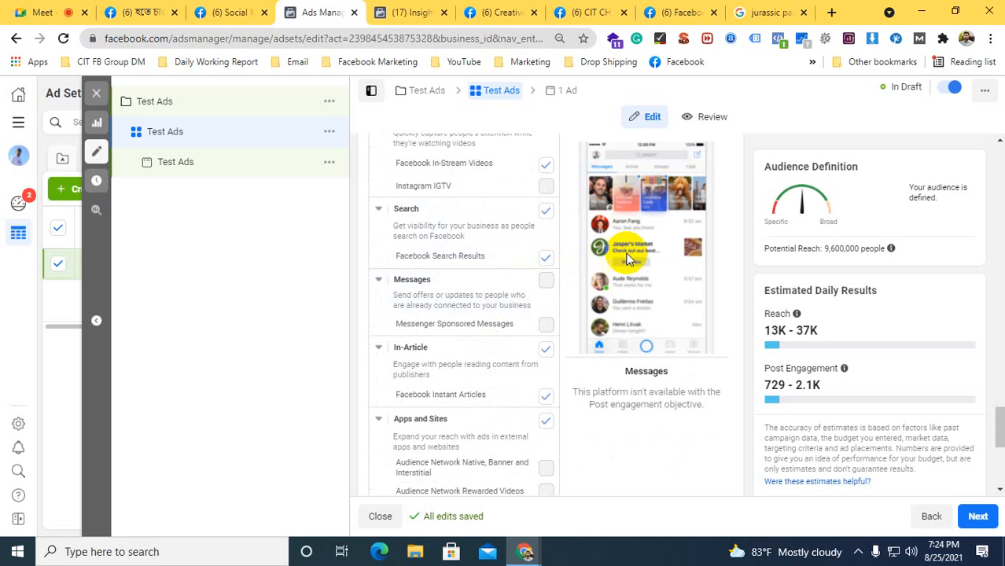
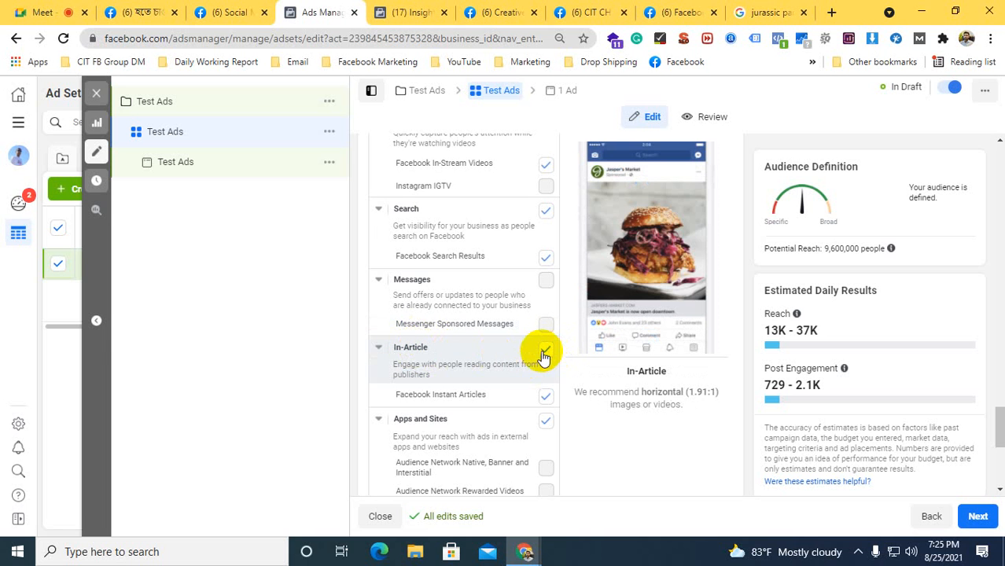
Recheck the manual placements from Feeds and In-Stream through In-Article to Audience Network In-Stream Videos
scroll(601, 314, down, 2)
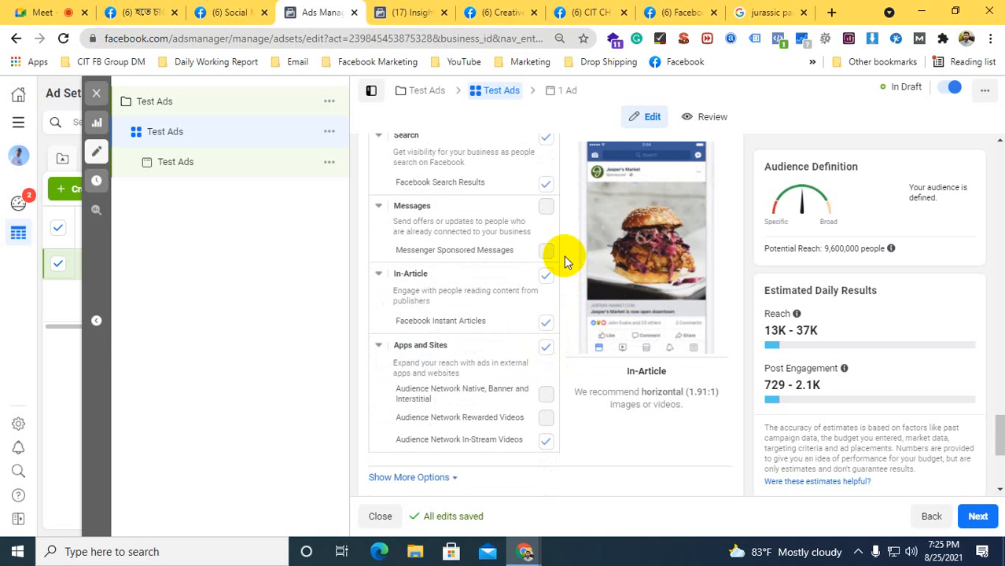
scroll(526, 287, down, 4)
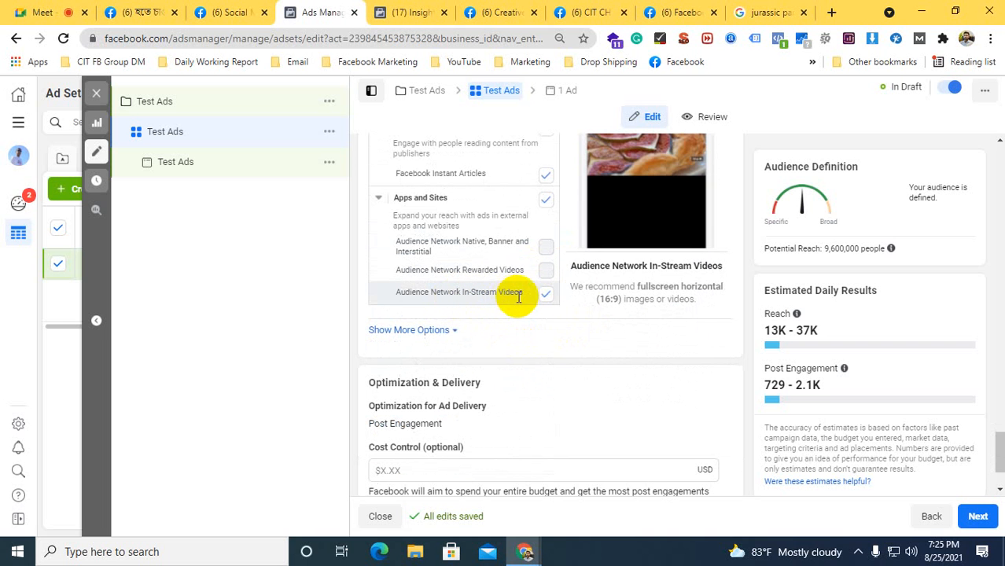
scroll(550, 295, up, 2)
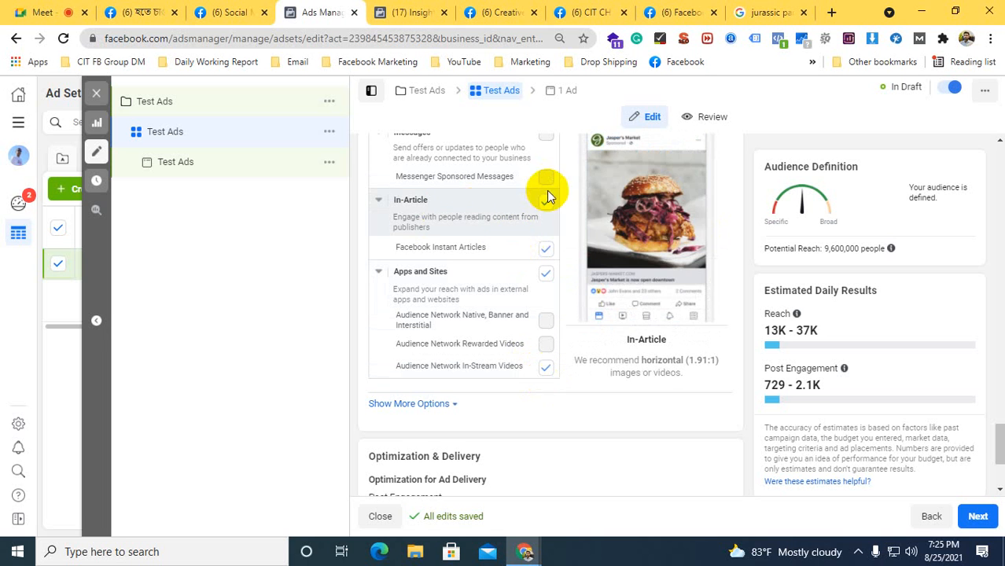
scroll(542, 330, up, 1)
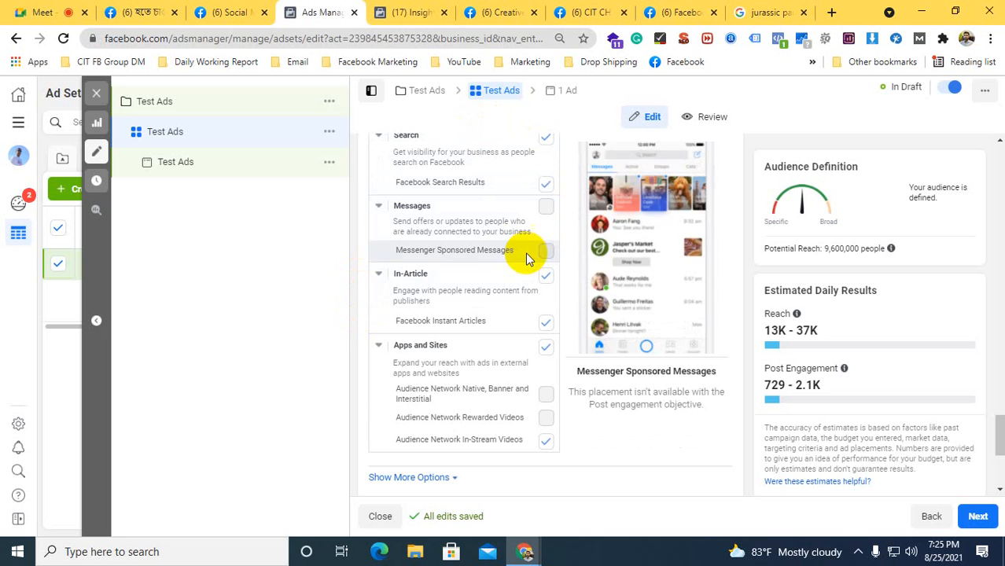
scroll(472, 252, up, 6)
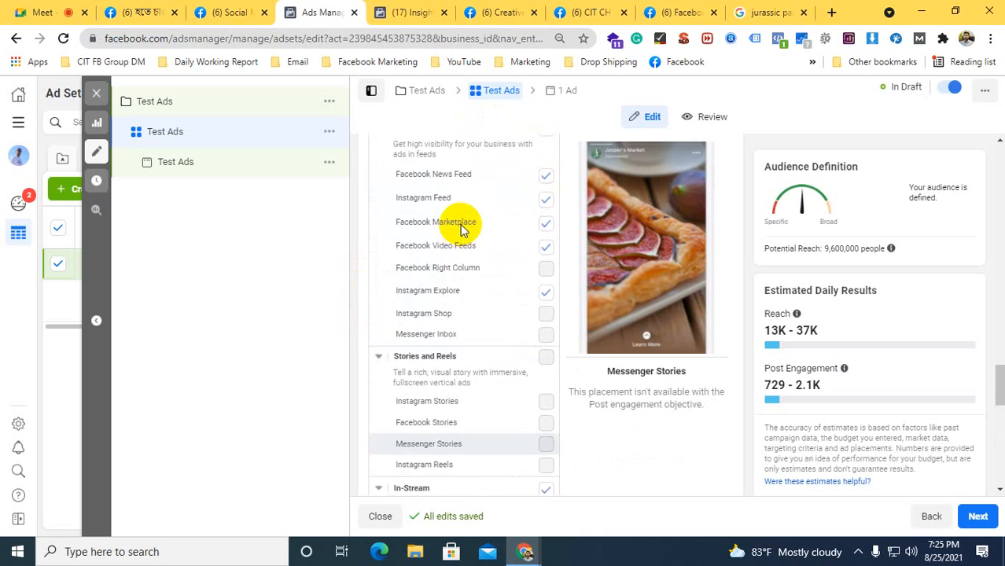
scroll(462, 228, up, 4)
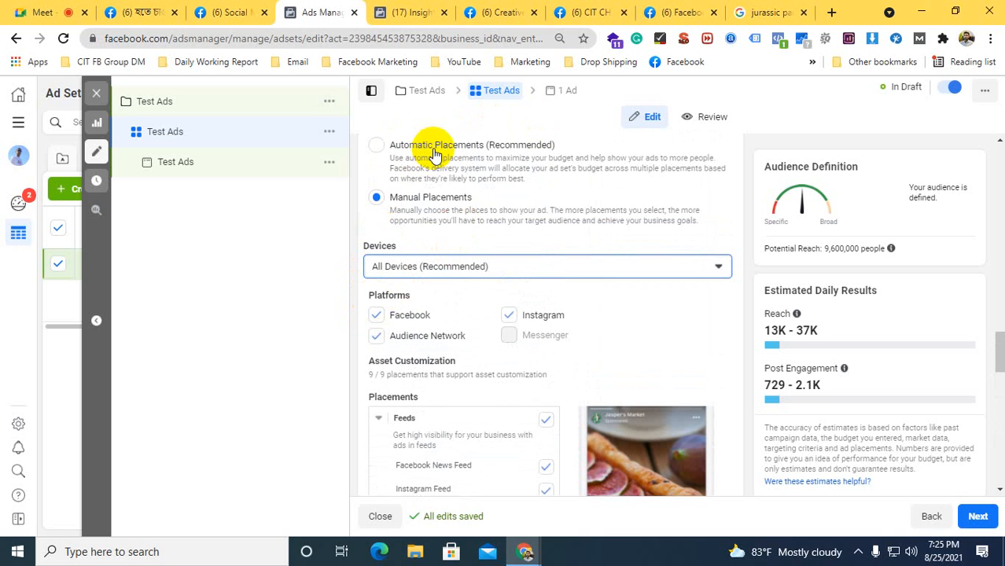
scroll(433, 155, down, 3)
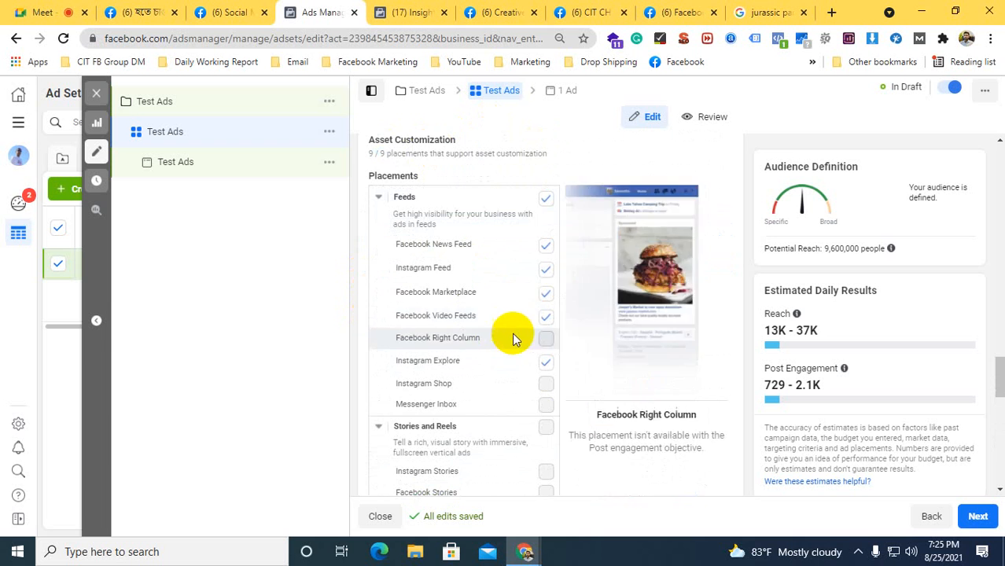
scroll(542, 293, down, 3)
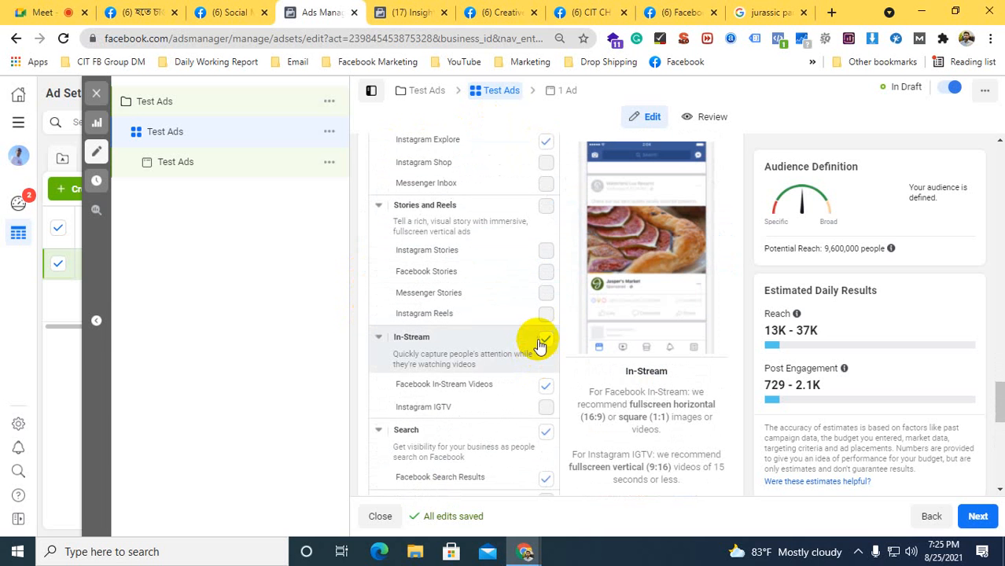
scroll(539, 336, down, 2)
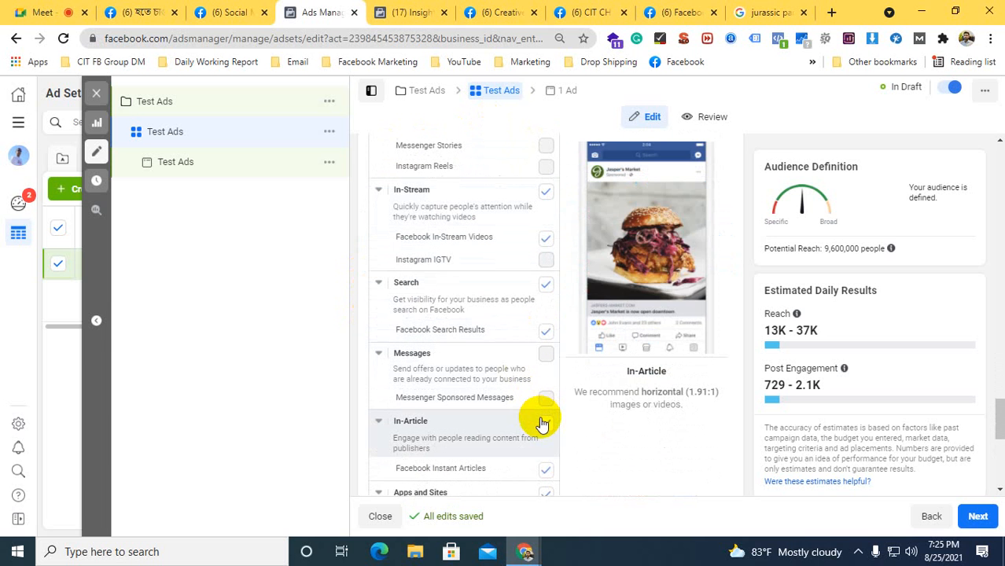
scroll(541, 425, down, 3)
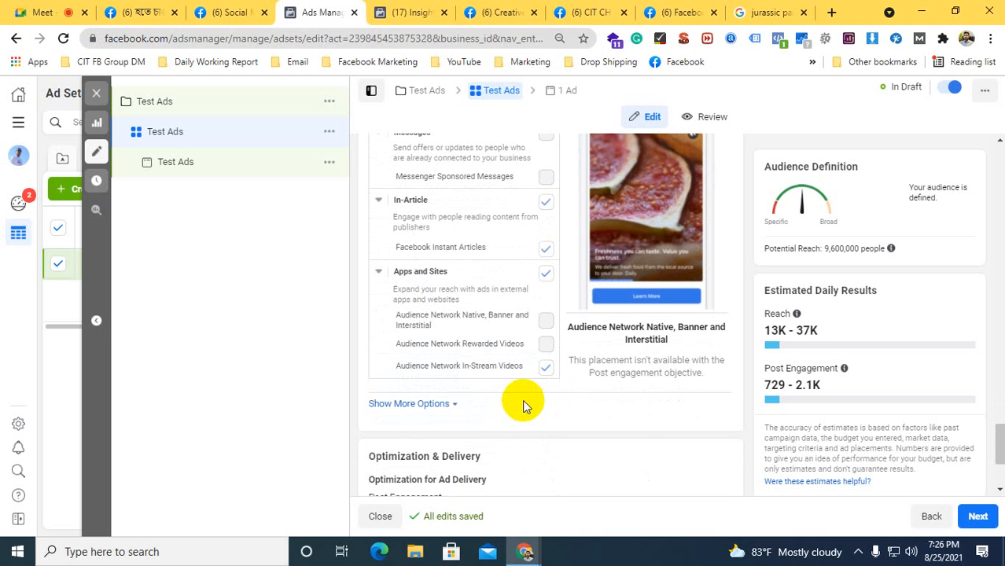
Expand the additional placement options, review the choices under Specific Mobile Devices & Operating Systems, and close the list without changing it
click(390, 401)
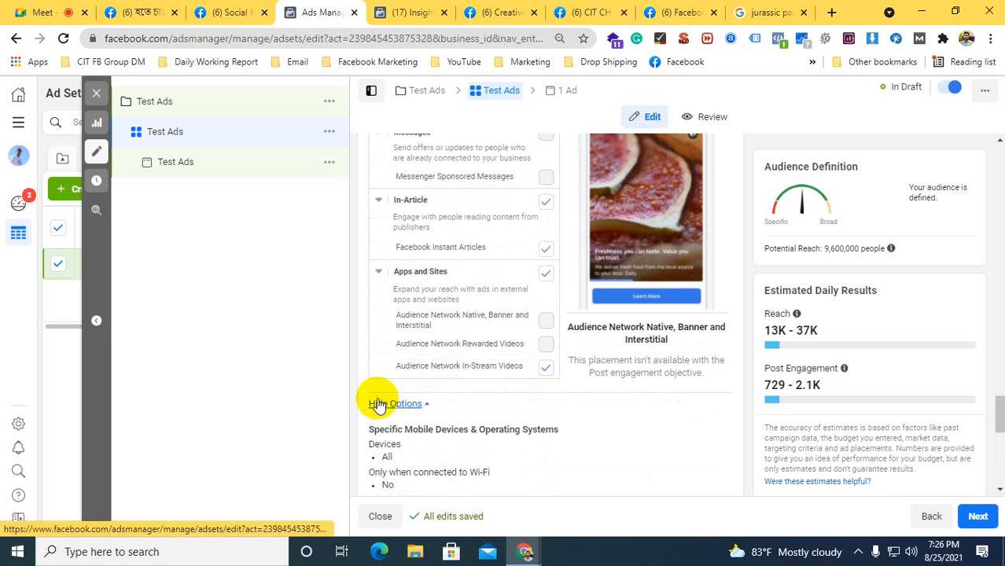
scroll(375, 394, down, 1)
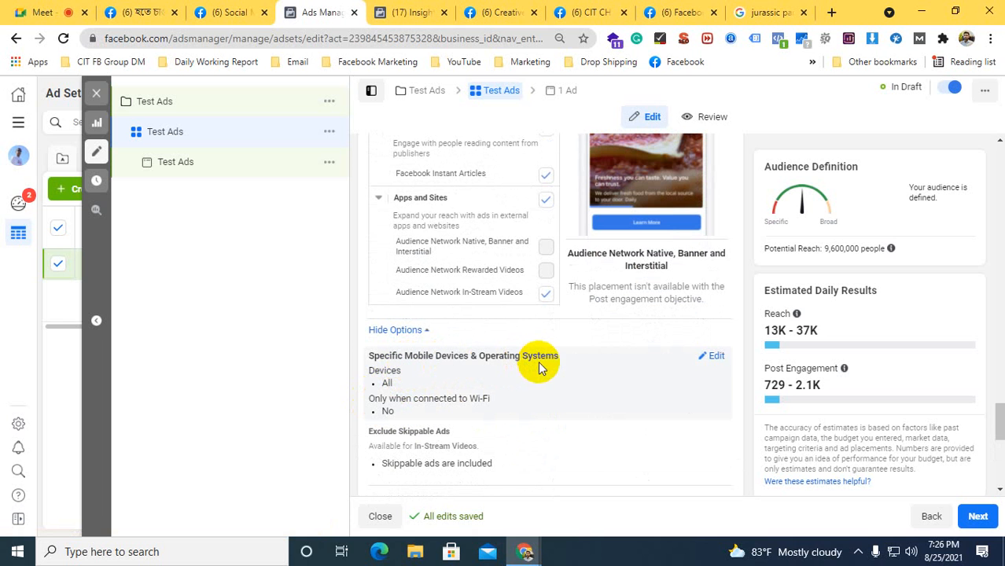
click(716, 355)
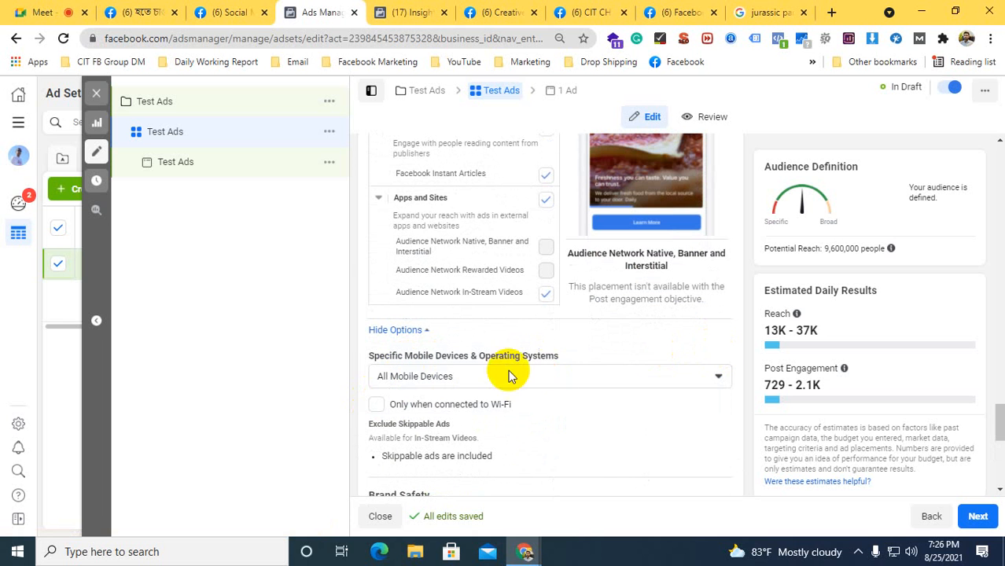
click(402, 376)
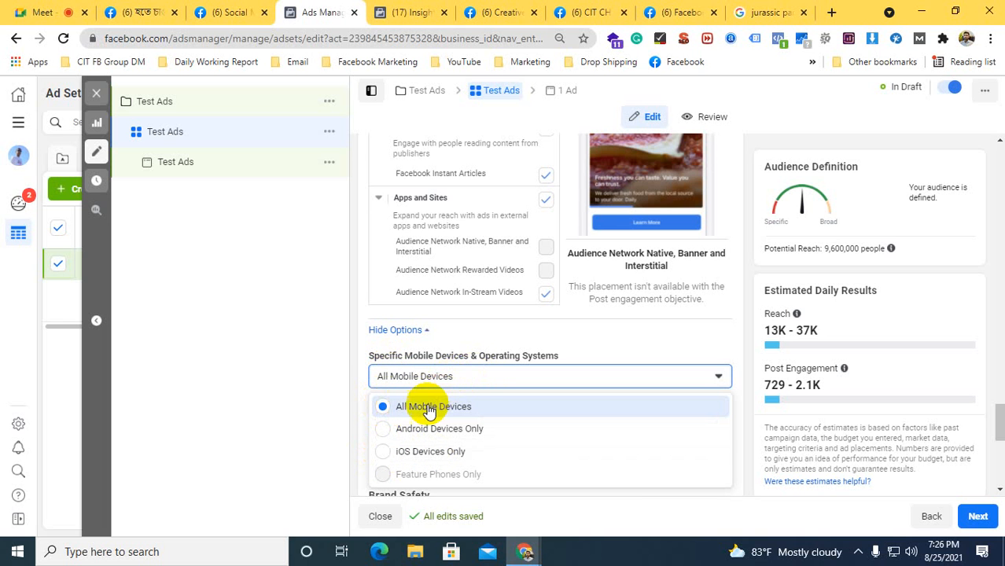
click(359, 374)
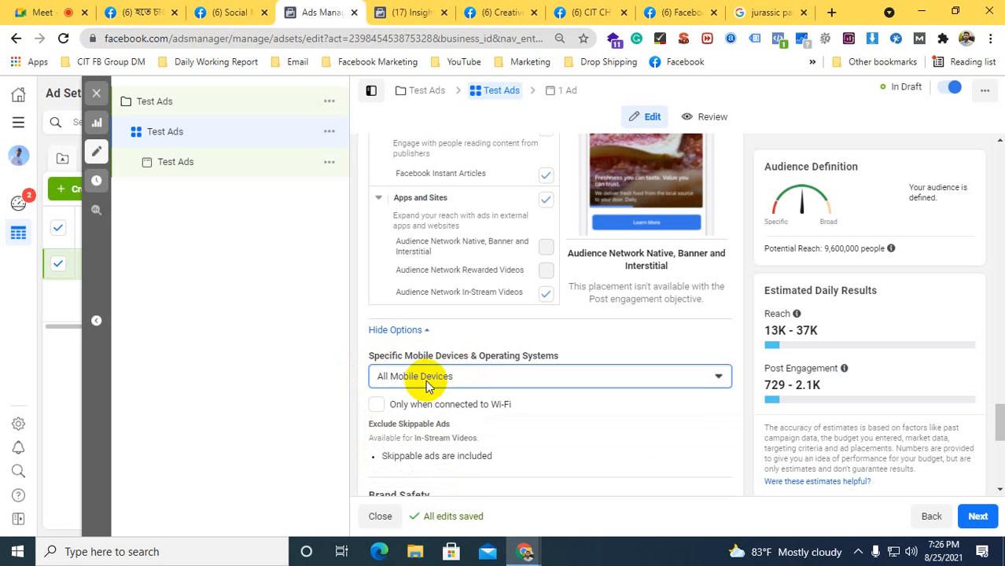
Turn on the "Only when connected to Wi-Fi" restriction and turn it back off
click(377, 406)
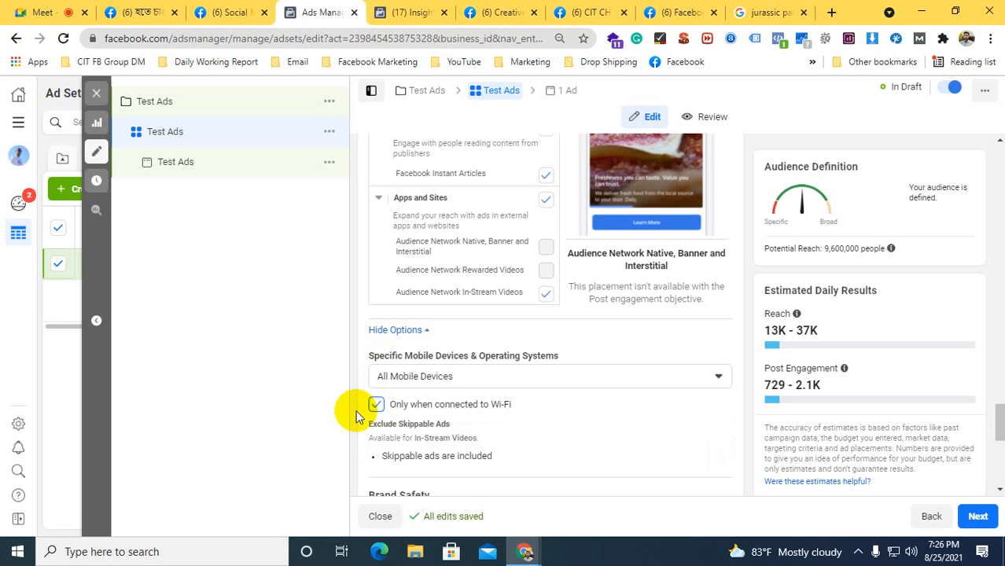
click(375, 404)
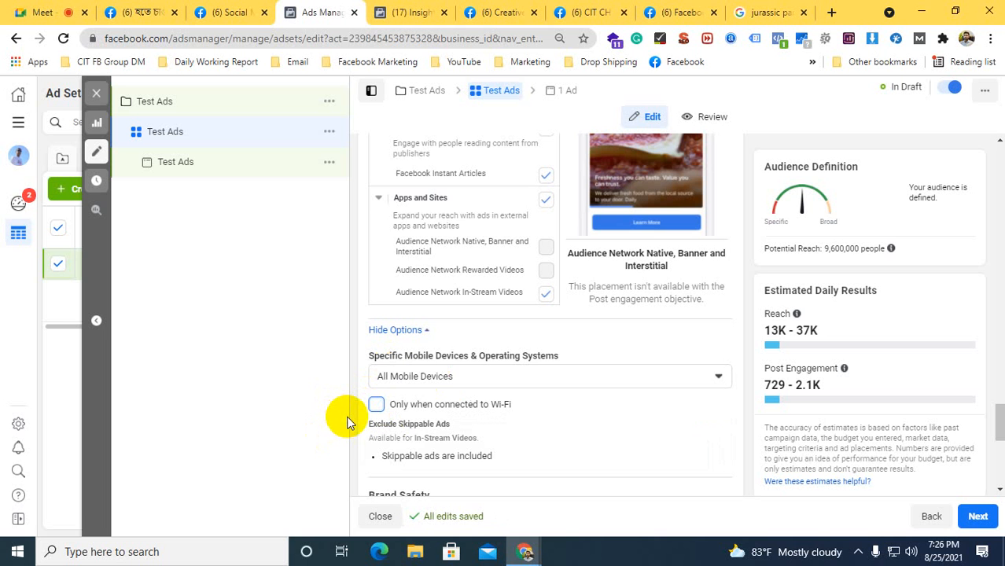
Review the Exclude Skippable Ads setting and the Brand Safety section with its inventory filter, block lists and content type exclusions
scroll(369, 376, down, 3)
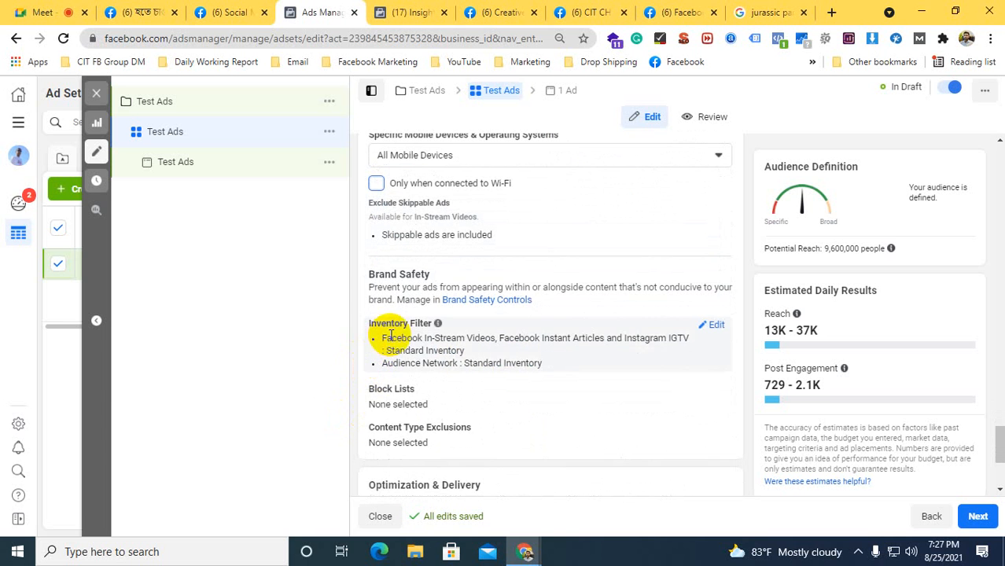
scroll(368, 346, up, 1)
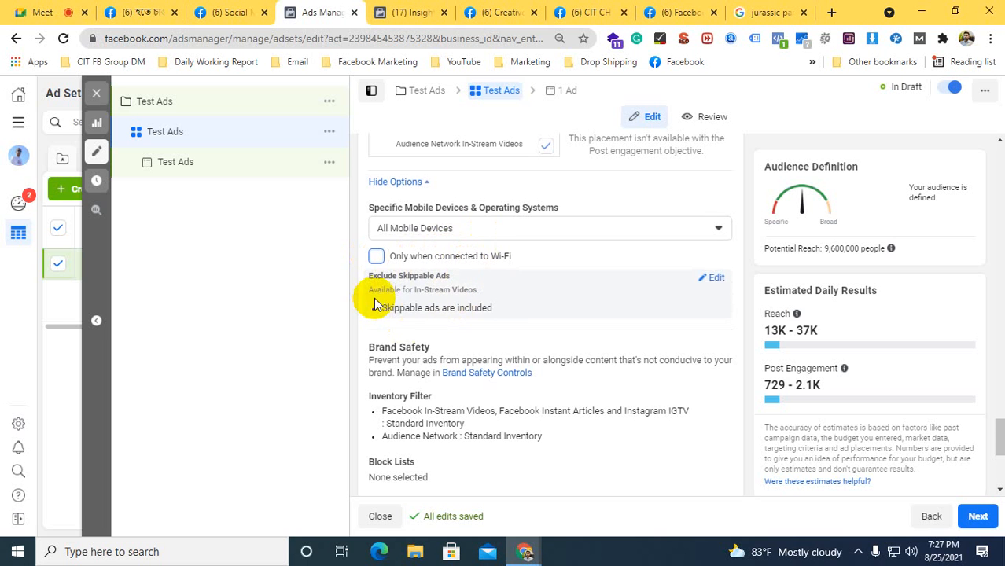
scroll(360, 322, down, 1)
scroll(360, 327, down, 1)
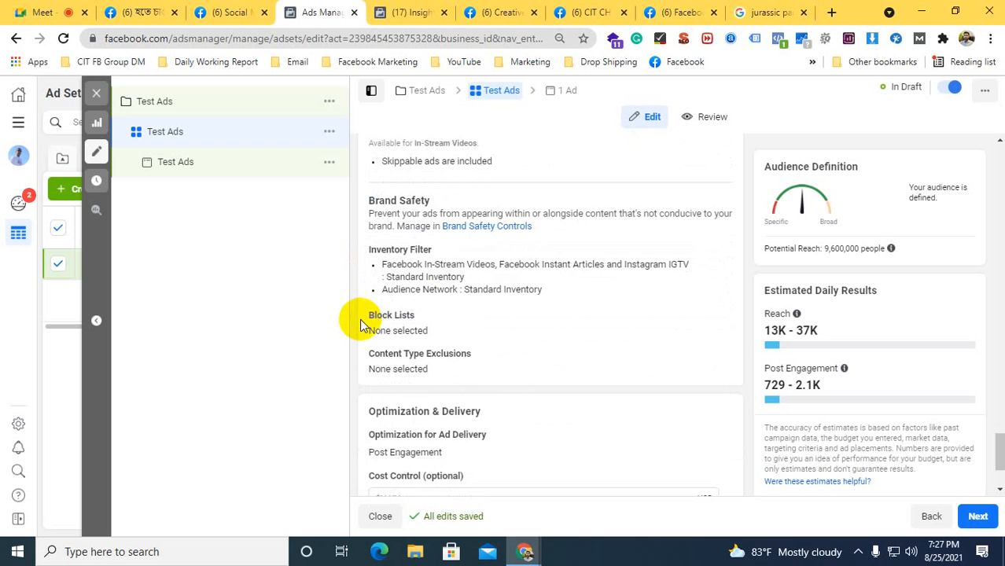
Enter a cost control of $0.02 under Optimization & Delivery and clear the amount again
scroll(423, 301, down, 2)
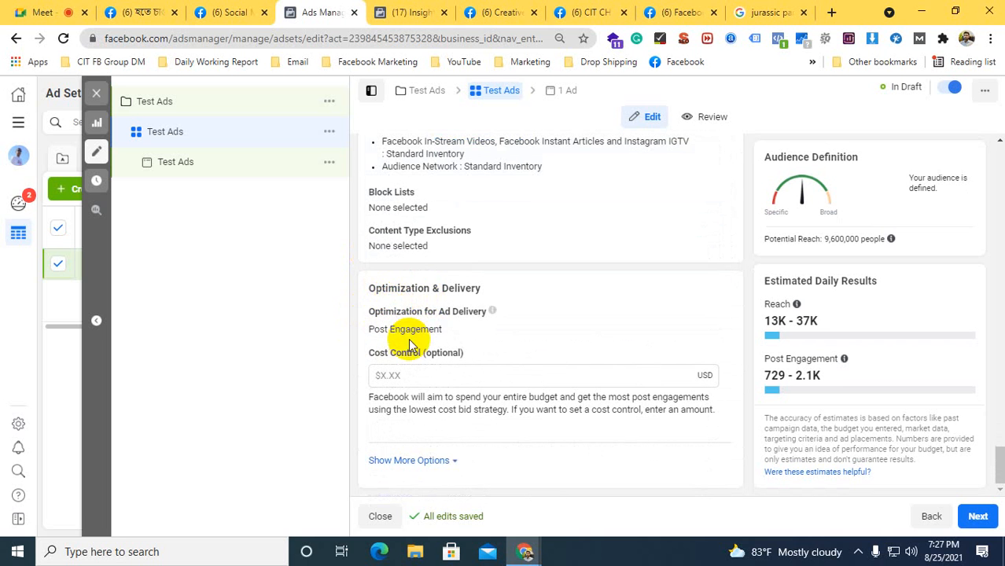
click(389, 375)
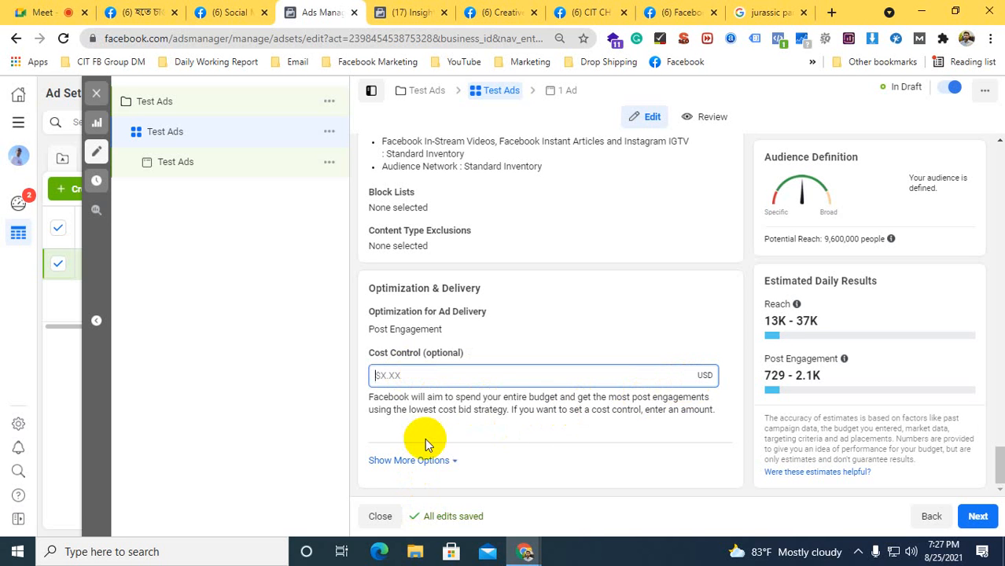
text(0.02)
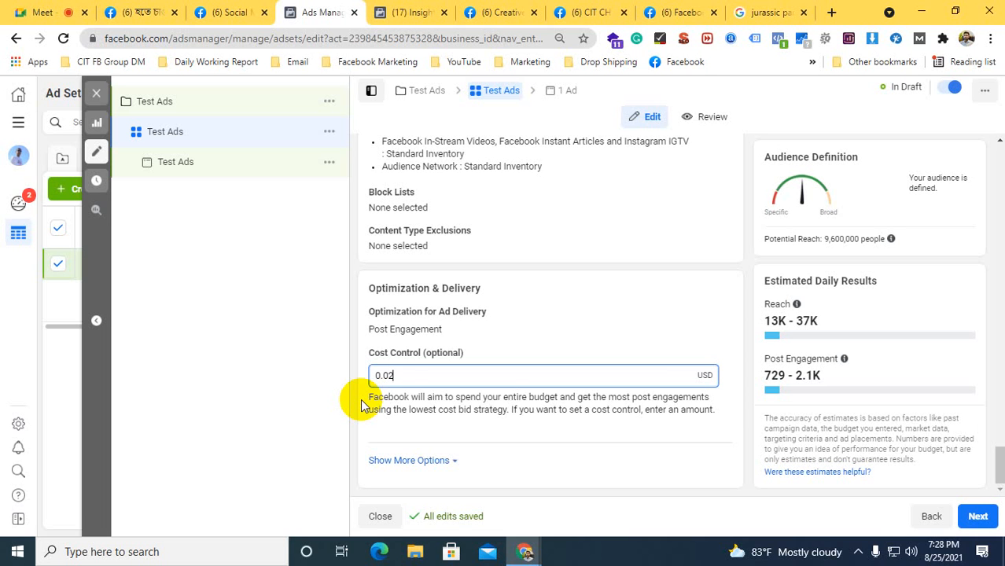
click(403, 367)
drag(404, 374, 365, 377)
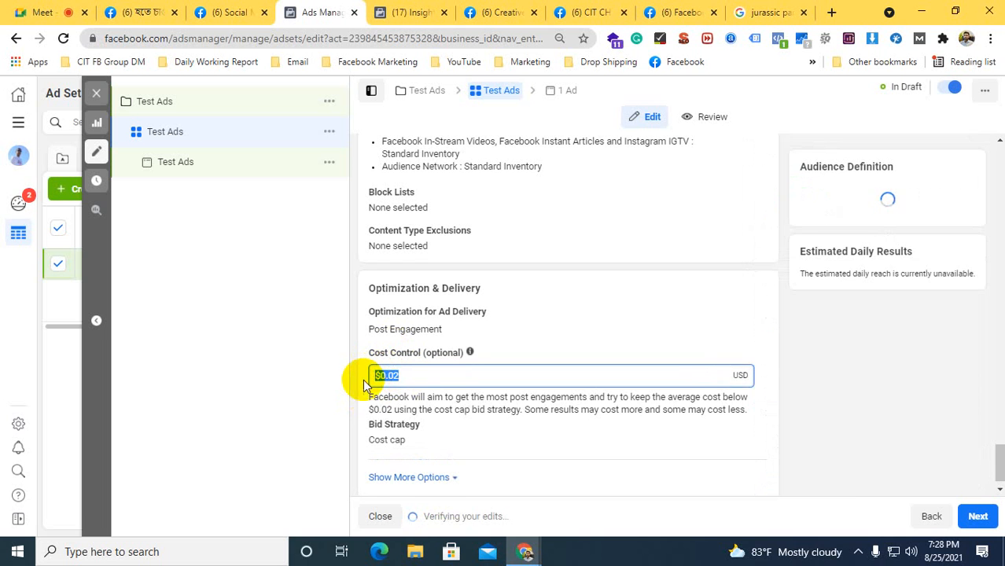
key(BackSpace)
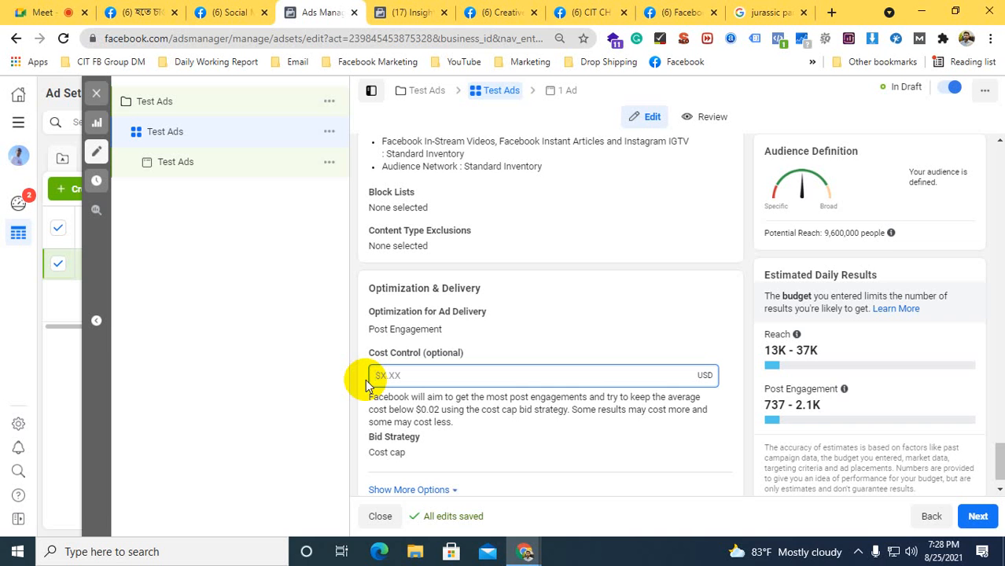
click(360, 371)
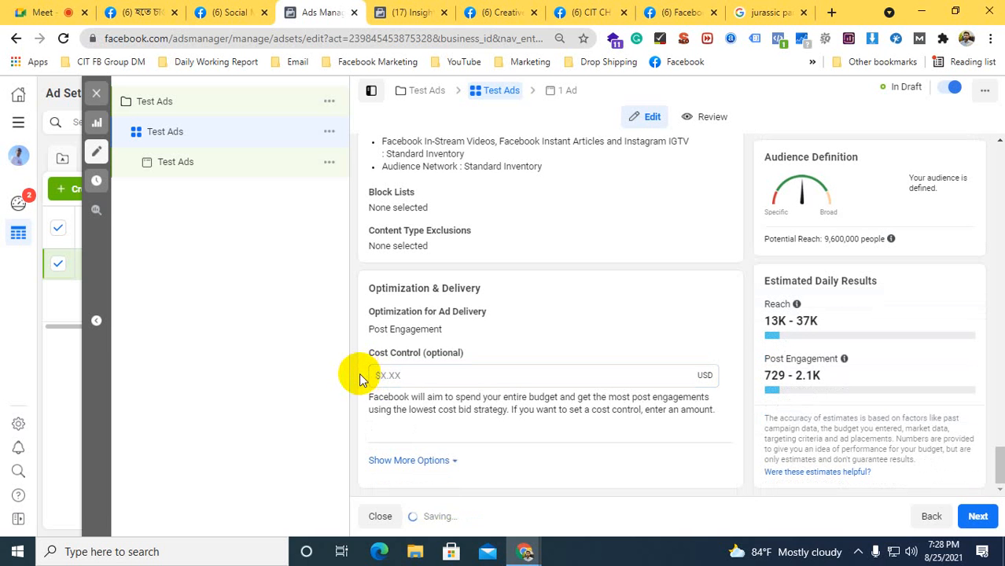
Open the Ads Manager campaign list from the Facebook home page in another tab and examine the campaigns' results and cost per result
click(397, 9)
click(311, 11)
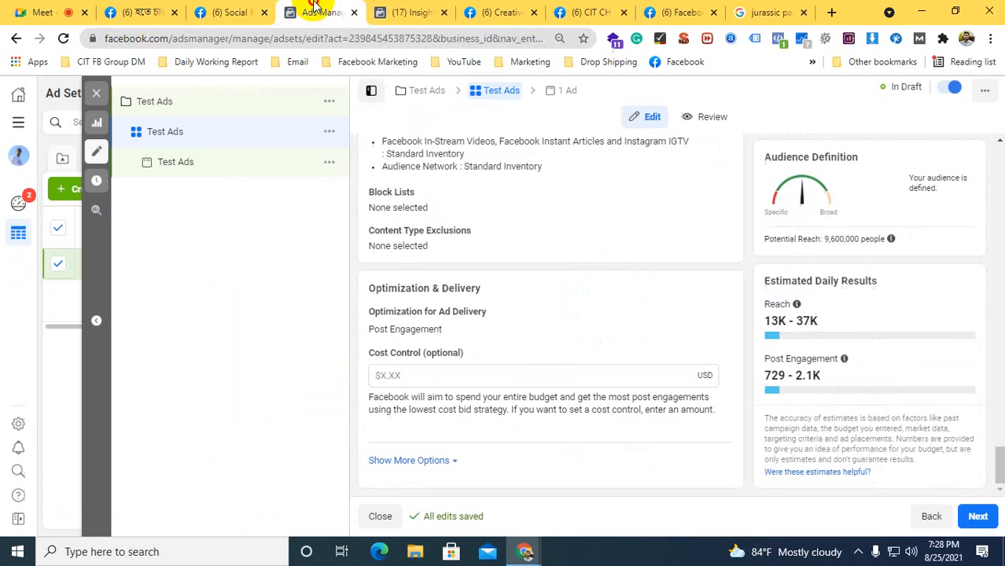
click(143, 11)
click(333, 95)
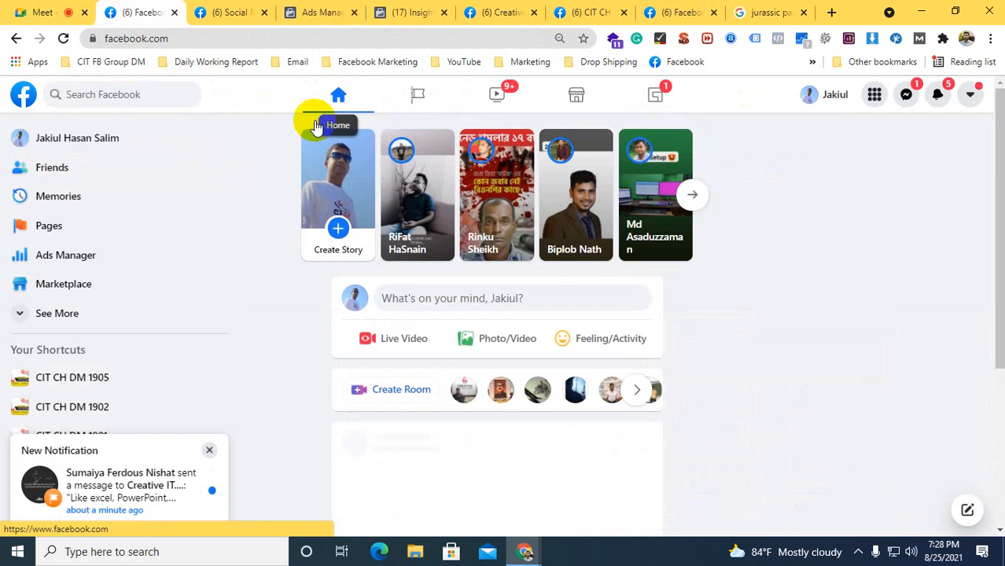
click(67, 265)
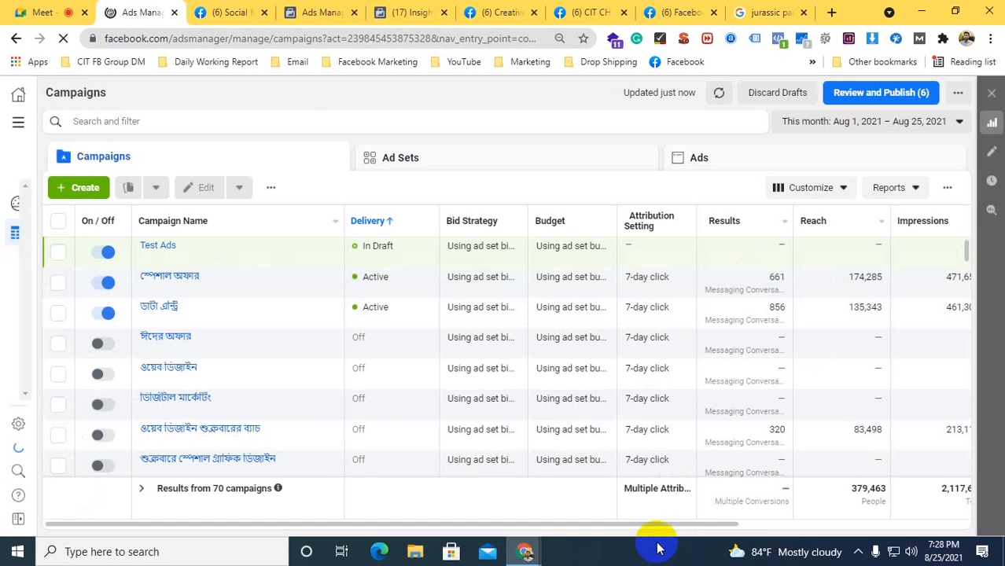
drag(650, 523, 709, 527)
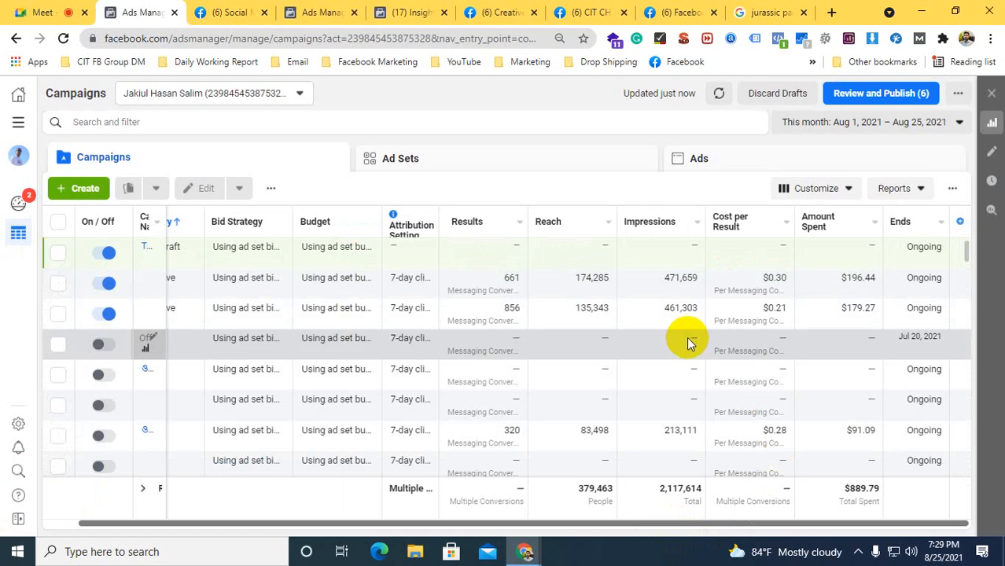
Return to the Test Ads ad set draft and expand the extra Optimization & Delivery options to review charging and delivery type
click(320, 12)
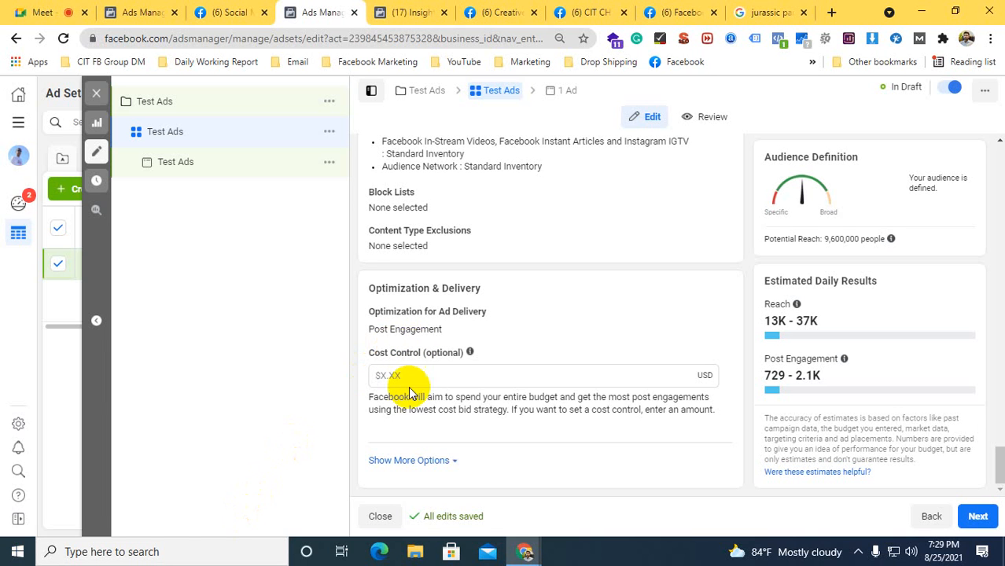
click(393, 460)
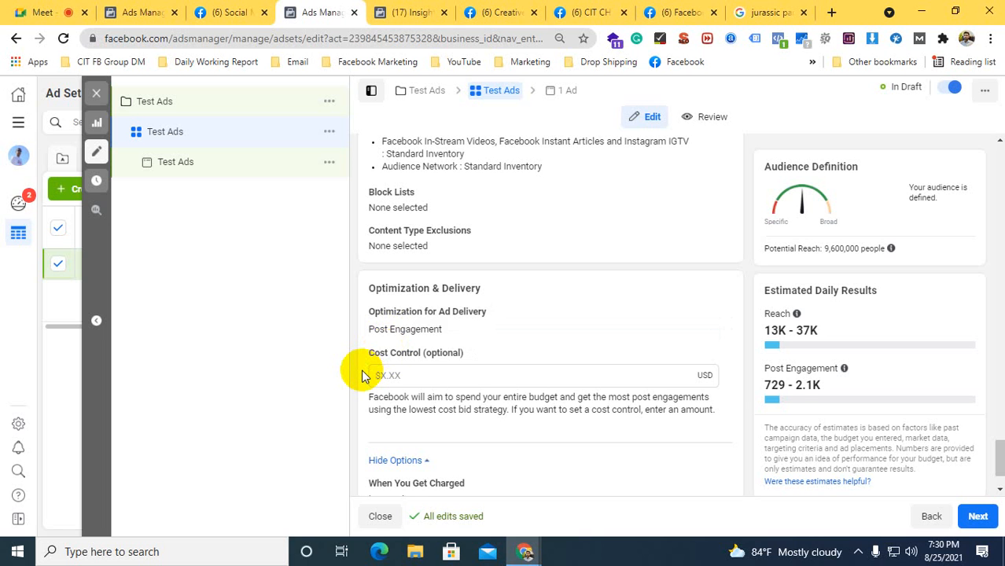
scroll(361, 375, down, 2)
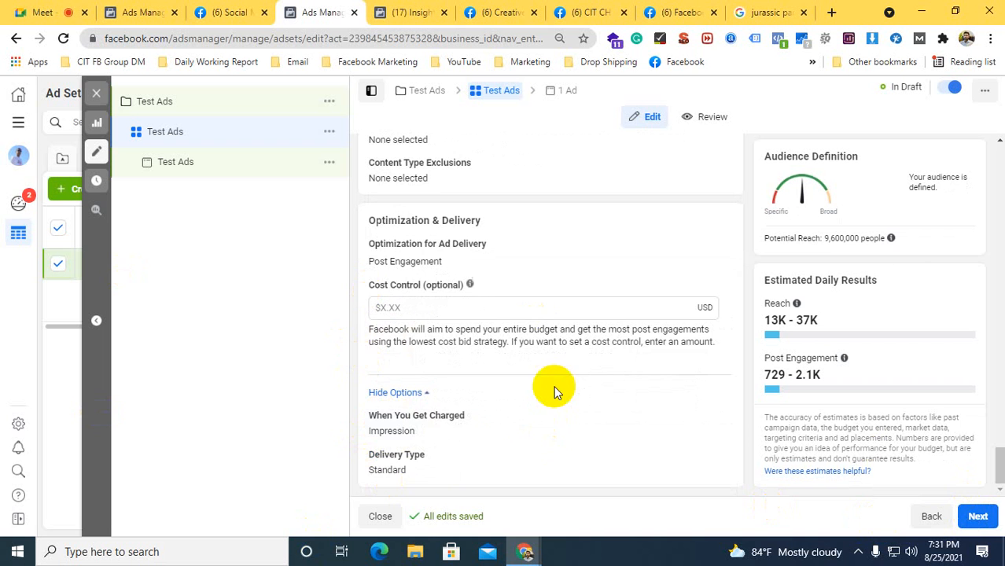
Go back over the ad set's Budget & Schedule section, including the daily budget, start and end dates and ad scheduling
scroll(554, 386, up, 10)
scroll(548, 401, up, 15)
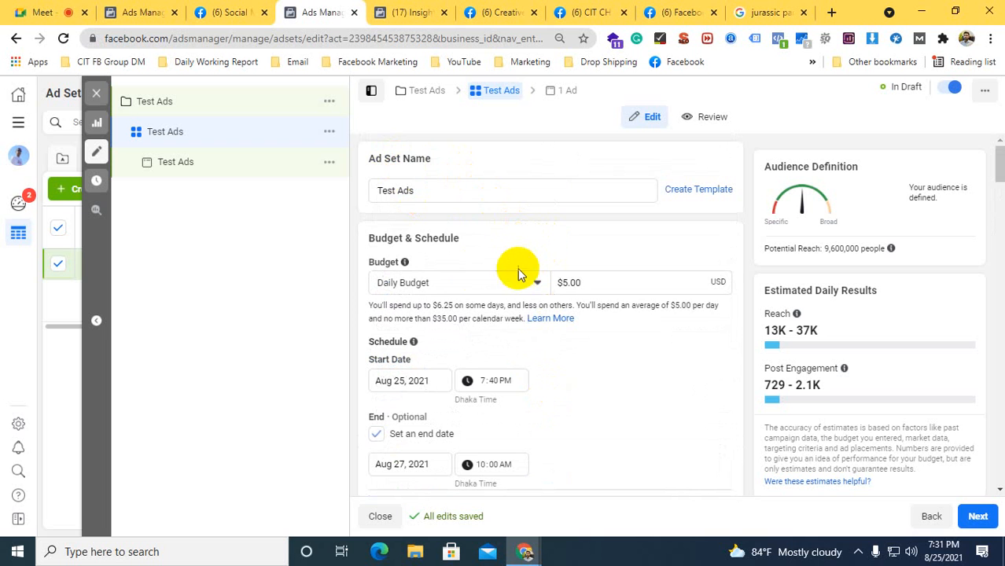
scroll(540, 247, down, 4)
scroll(540, 243, up, 2)
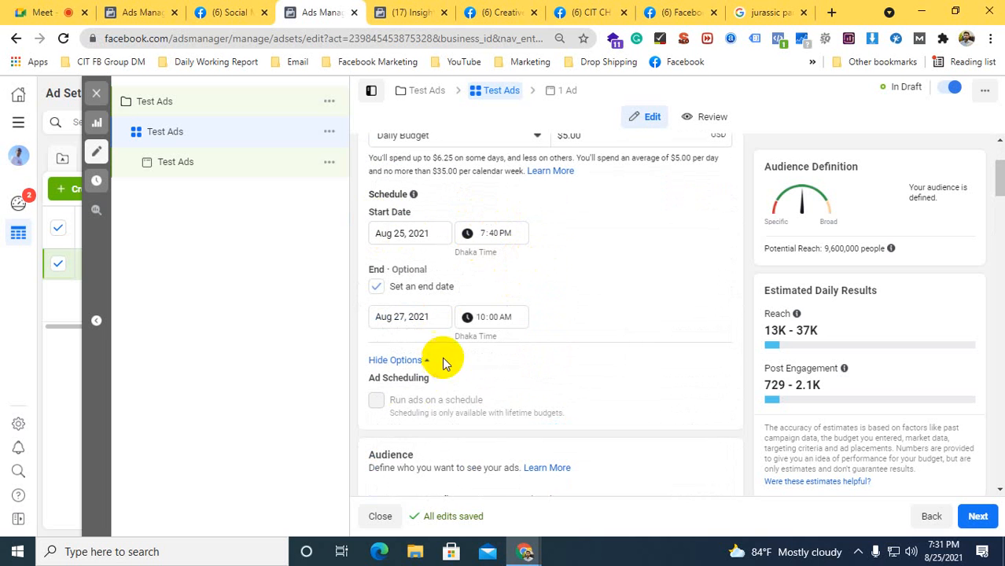
Go over the ad set's audience settings, including locations, age, gender, detailed targeting and languages, and the manual placements
scroll(441, 359, down, 3)
scroll(381, 358, down, 3)
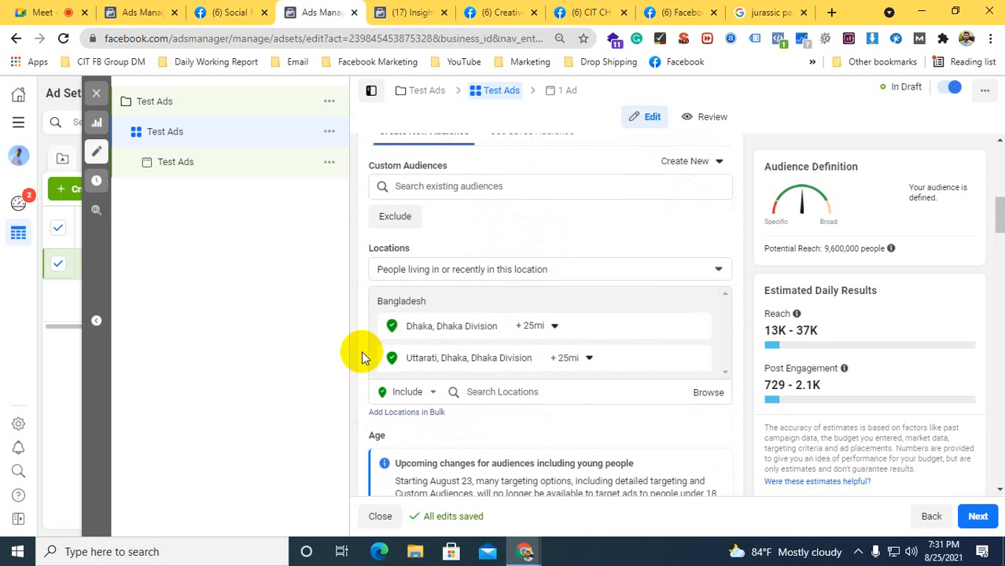
scroll(369, 338, down, 3)
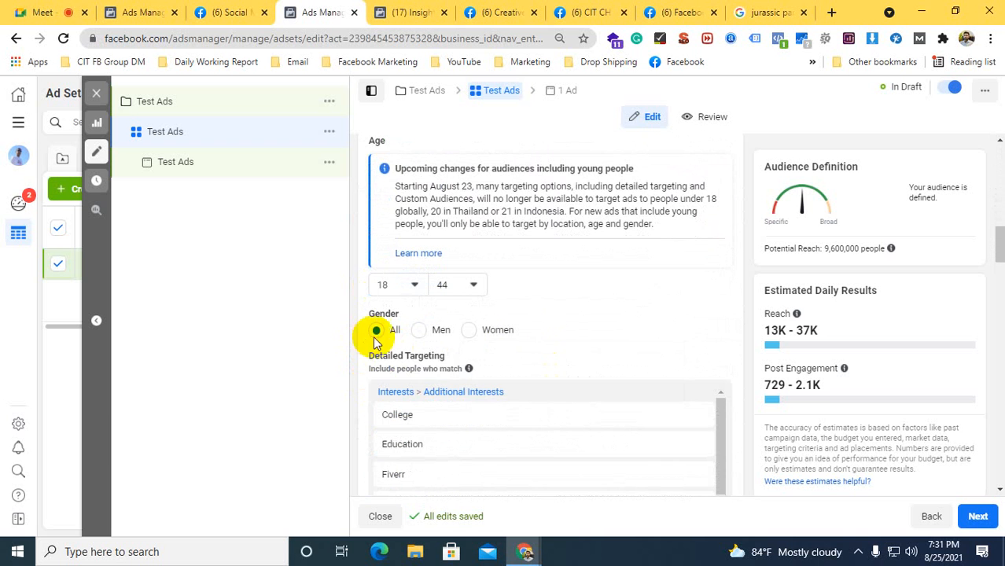
scroll(534, 326, down, 1)
scroll(365, 385, down, 3)
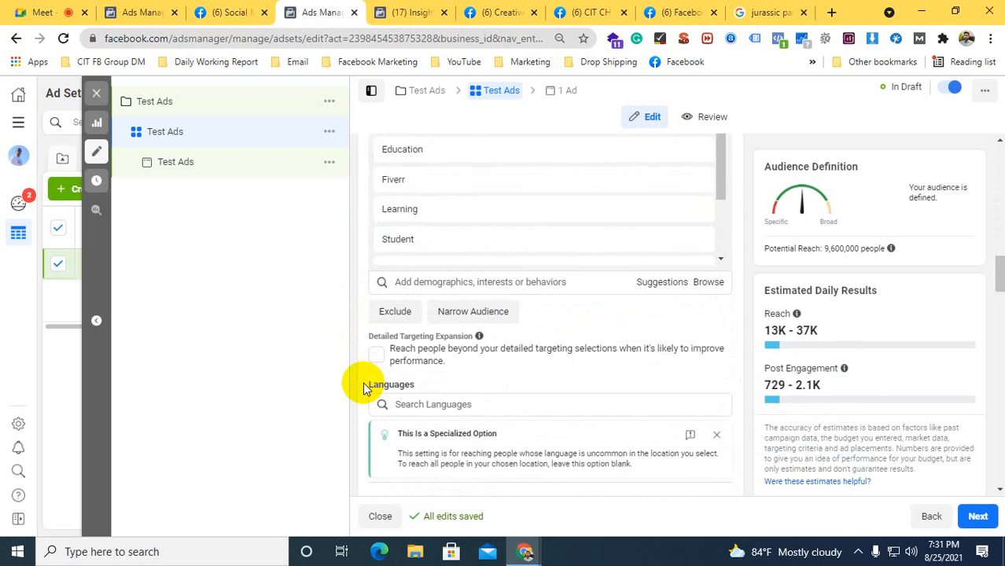
scroll(362, 385, down, 2)
scroll(360, 382, down, 4)
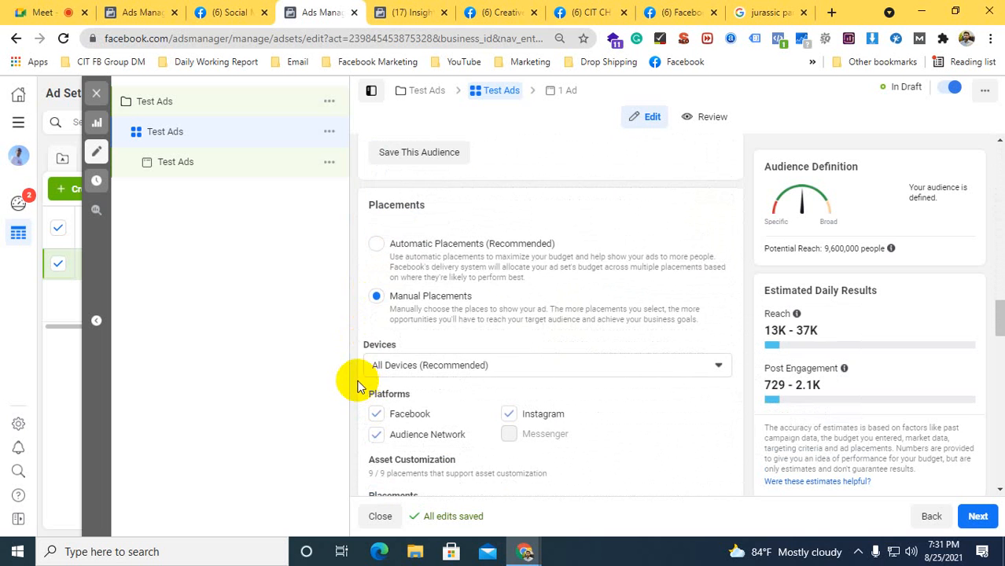
scroll(365, 337, down, 8)
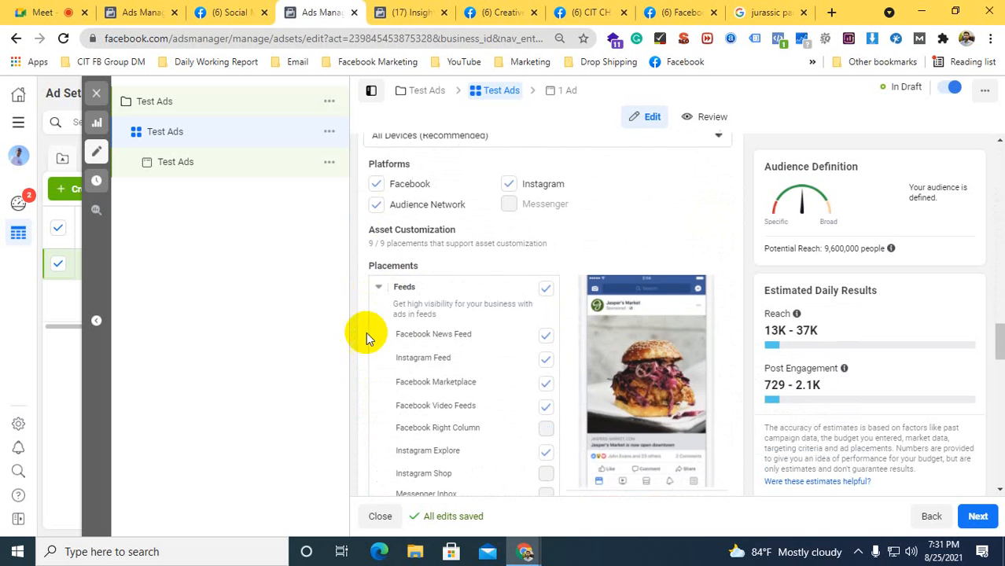
scroll(360, 364, down, 2)
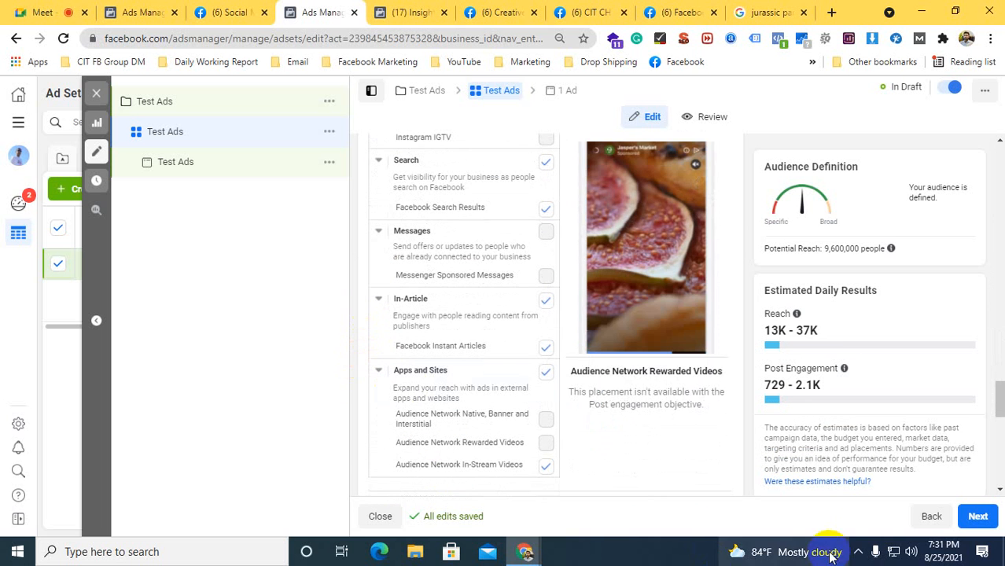
Continue to the ad level and change the ad's Facebook Page to Social Media Marketing from the Personal pages
click(975, 517)
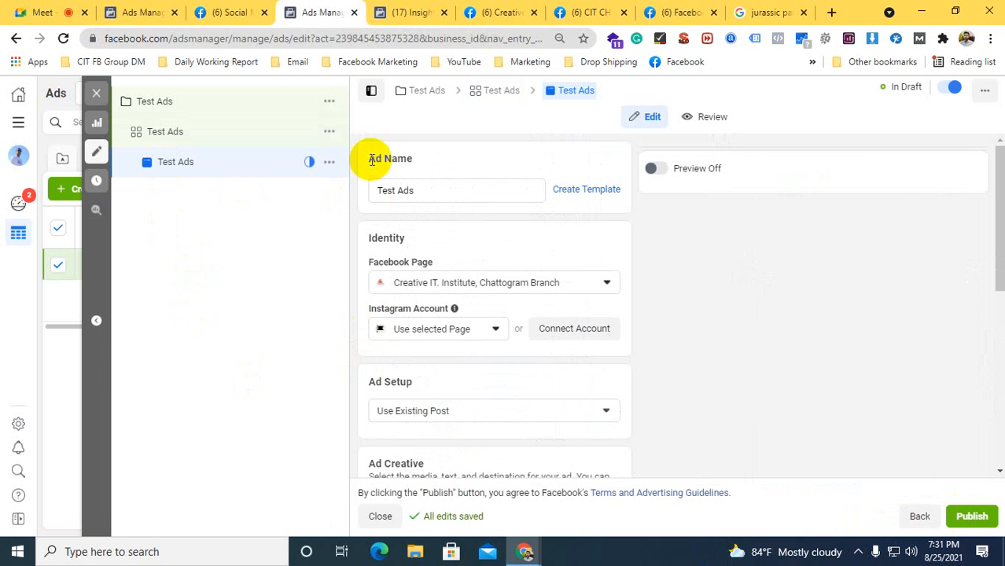
drag(368, 157, 415, 154)
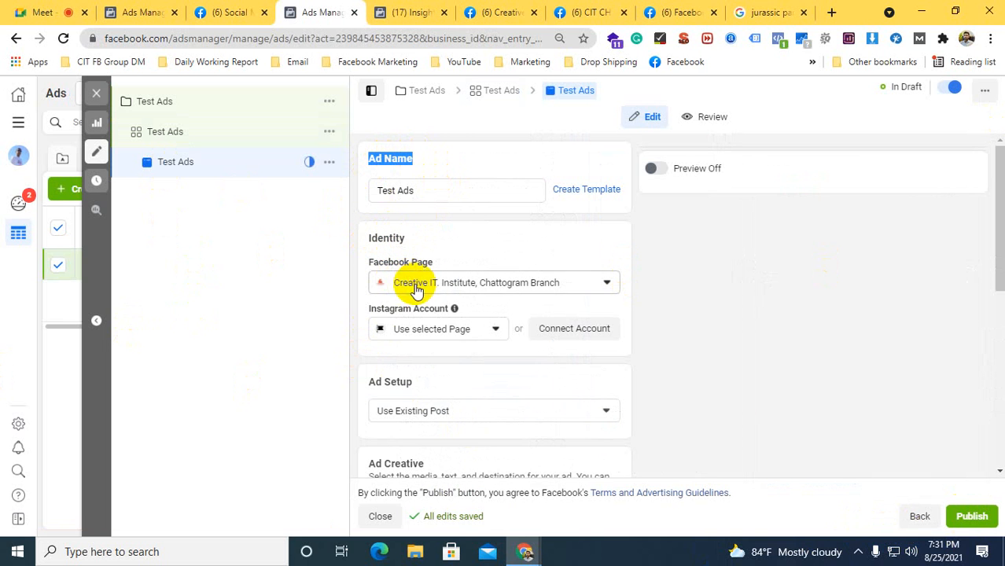
click(492, 284)
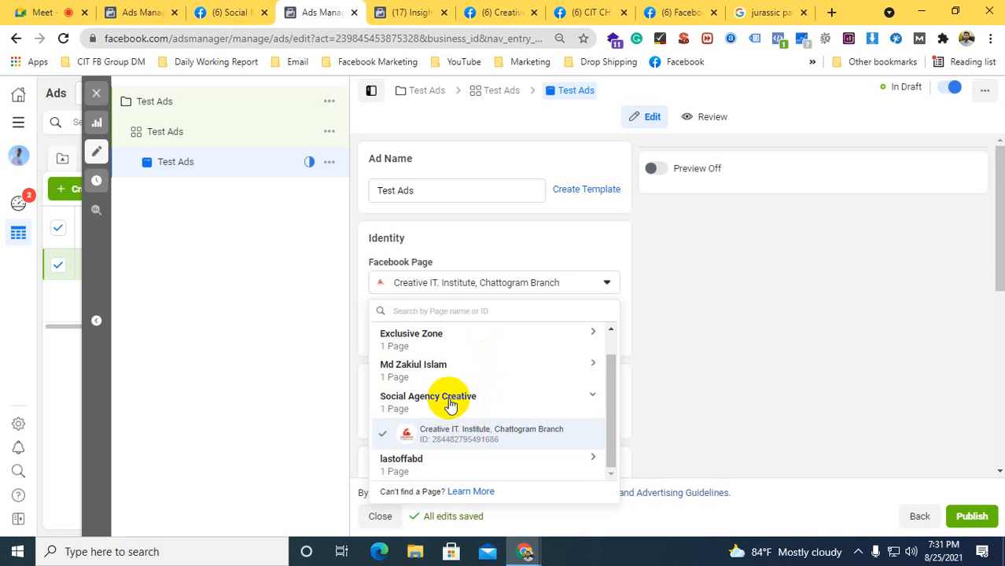
click(432, 368)
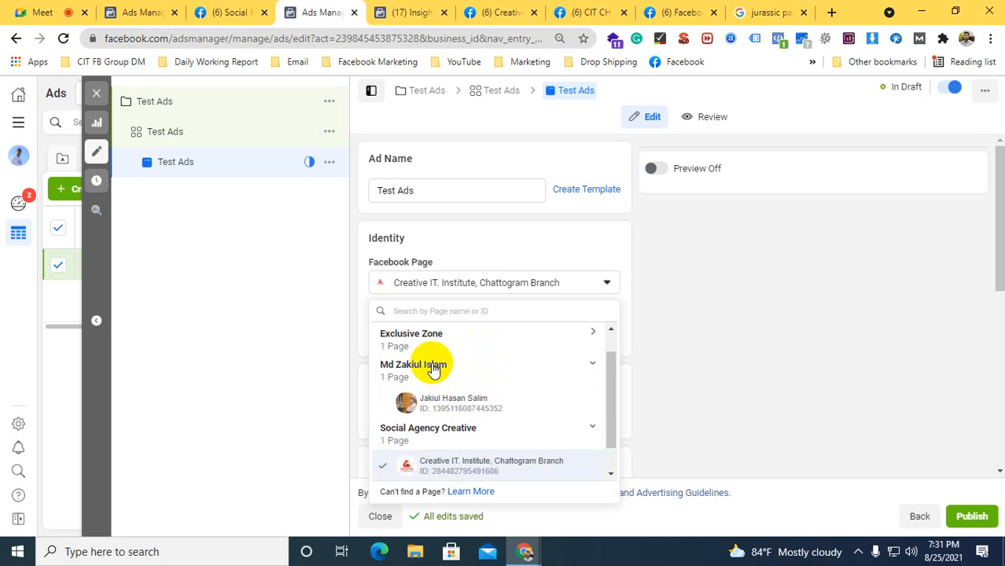
scroll(433, 368, up, 1)
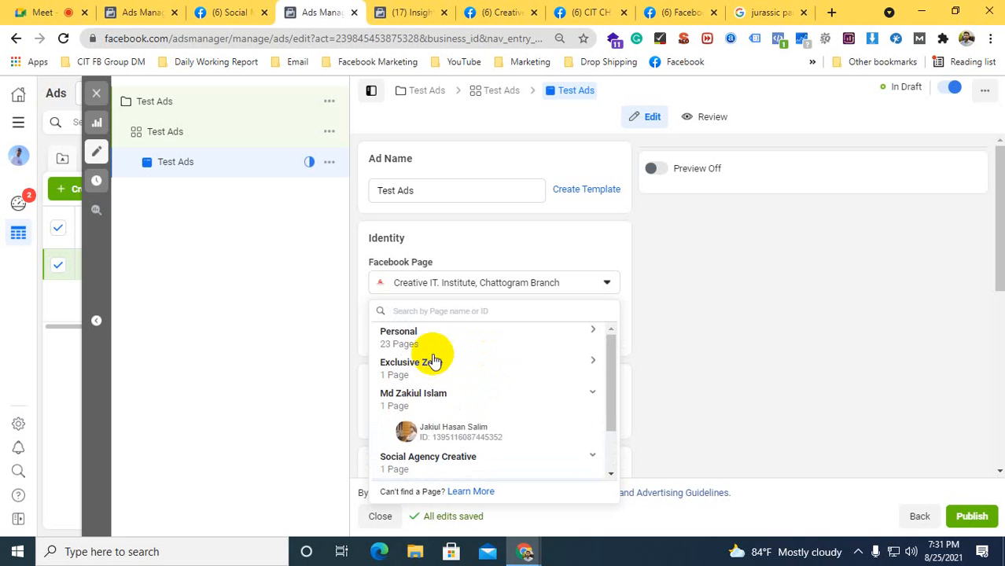
click(392, 337)
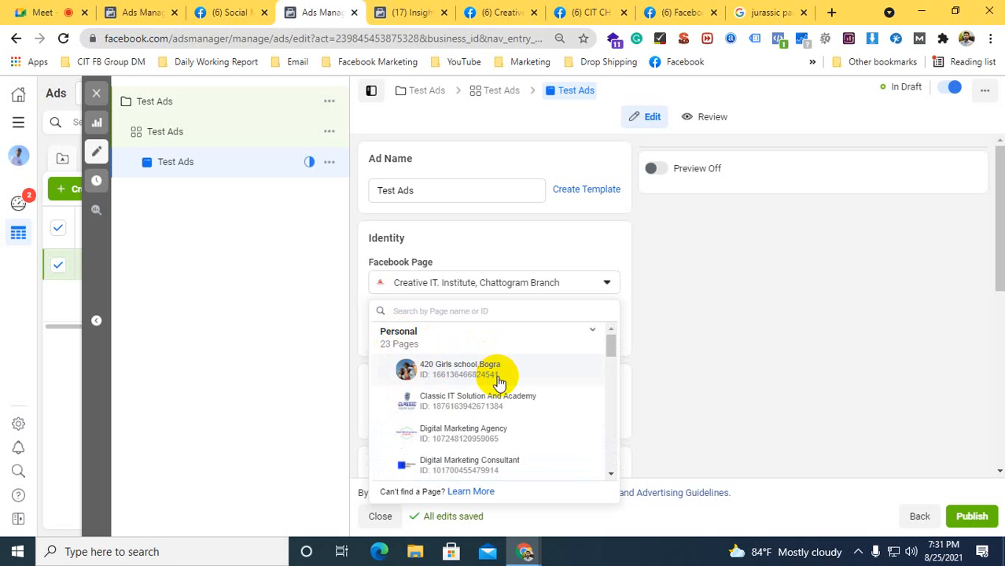
scroll(498, 383, down, 3)
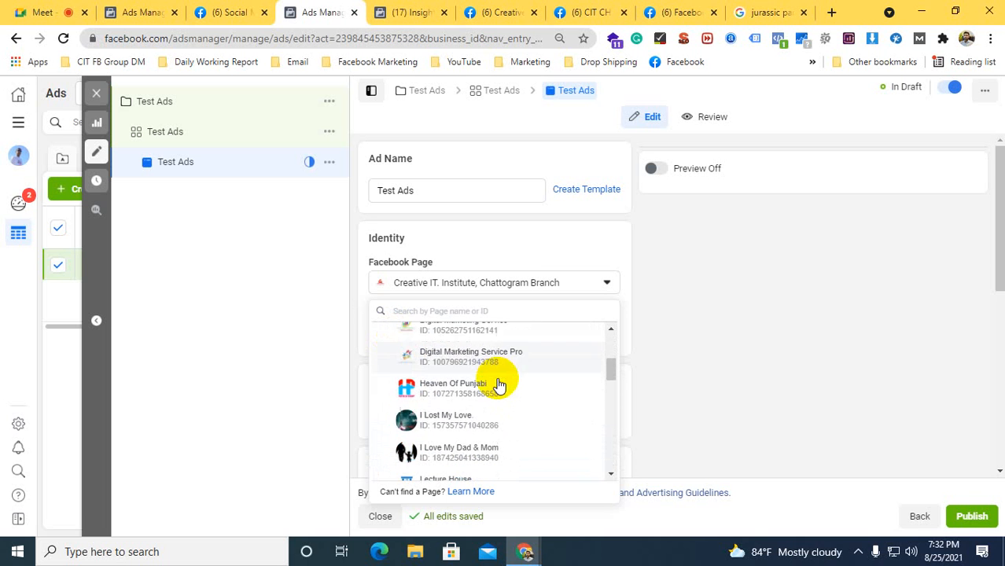
scroll(498, 383, down, 3)
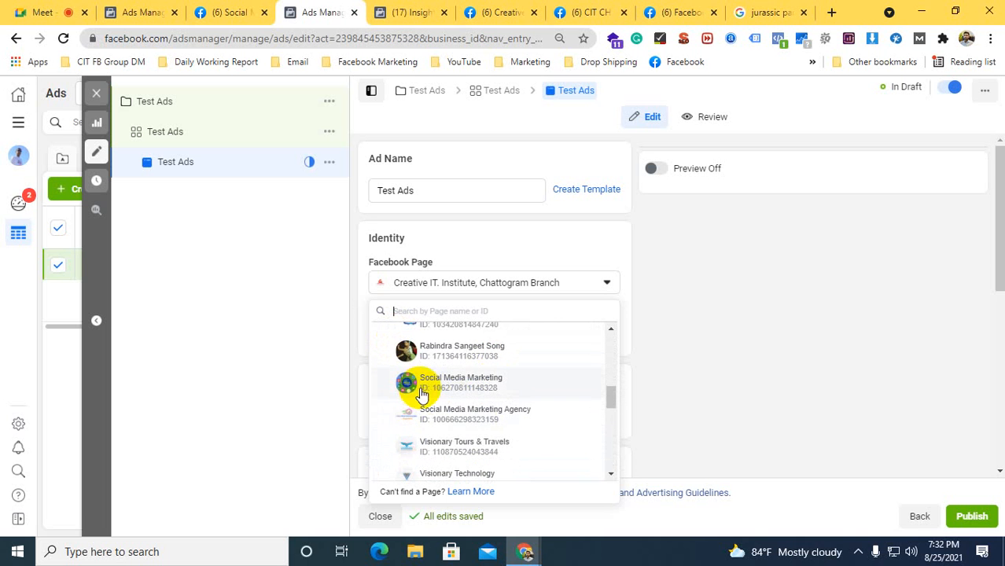
click(448, 384)
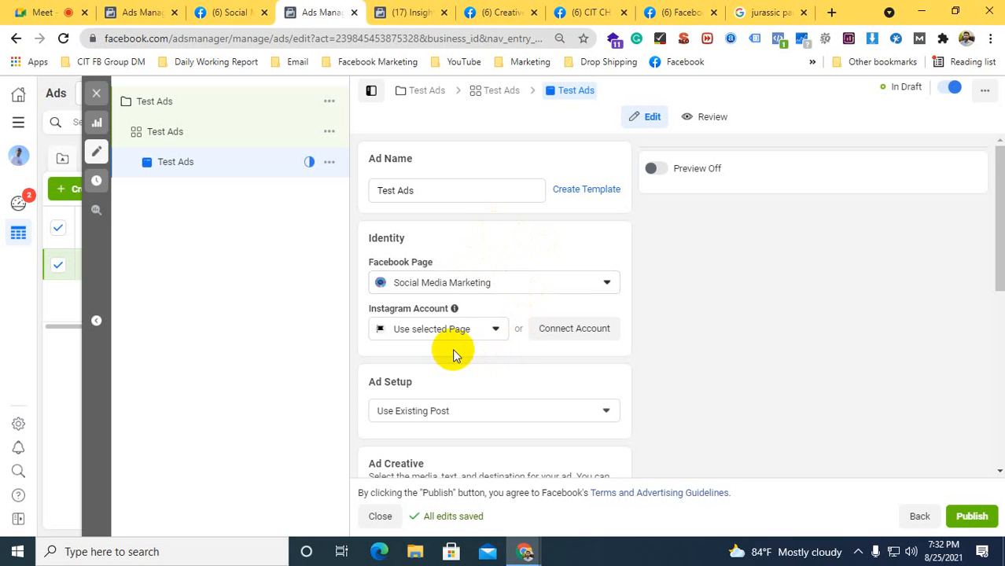
Check the Instagram account choices, leaving the selected Page in use, and set the ad setup to Create Ad
click(428, 330)
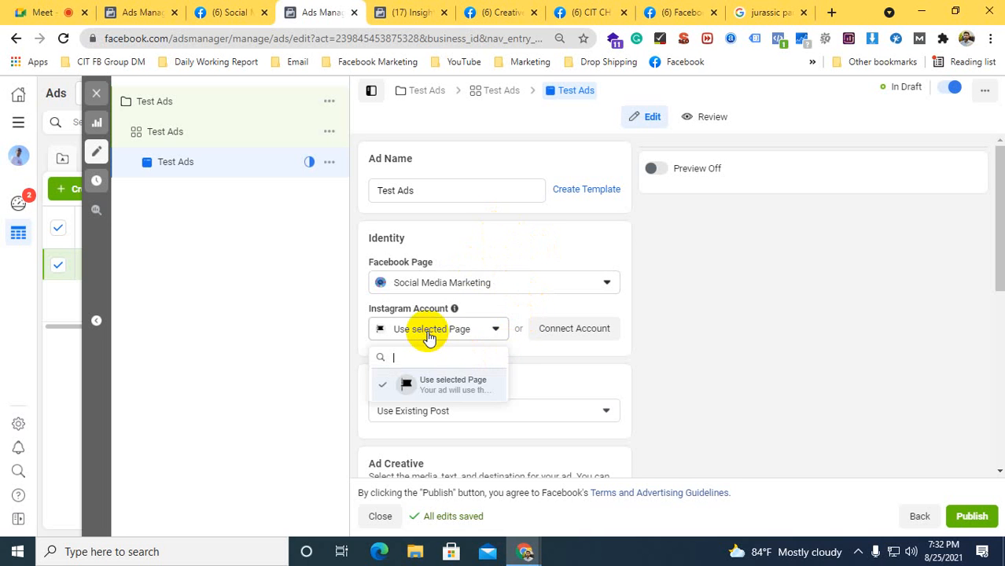
click(536, 360)
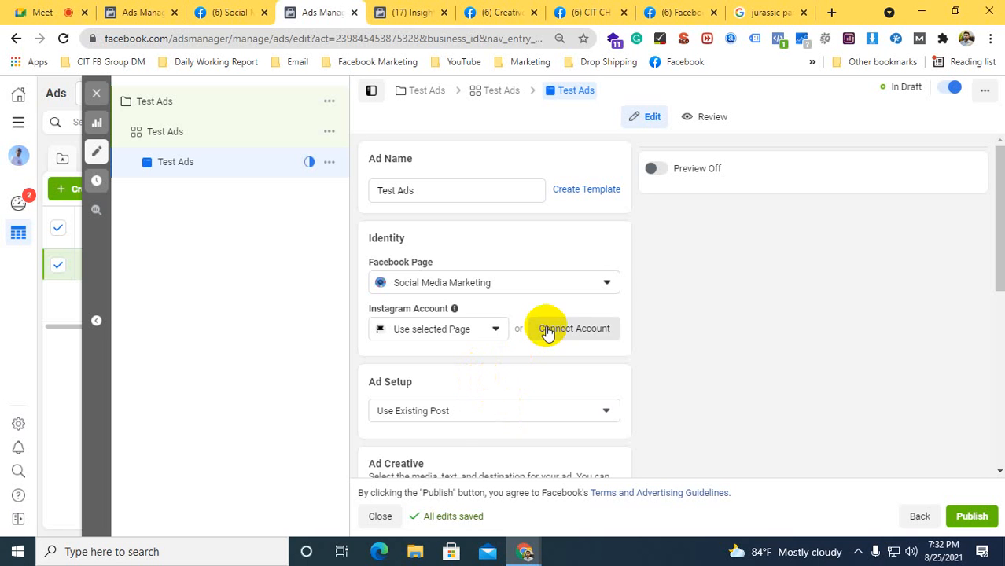
scroll(512, 366, down, 2)
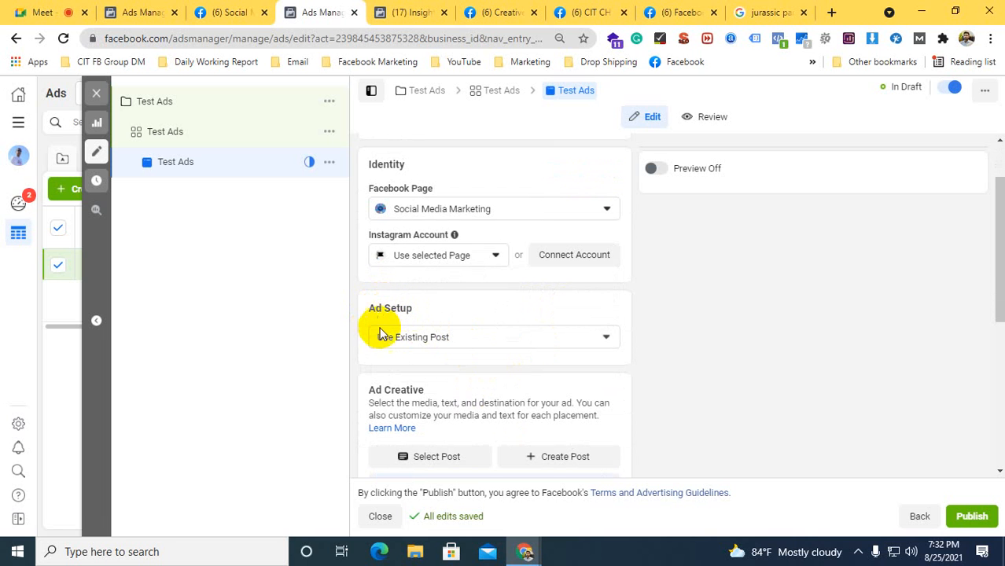
click(382, 336)
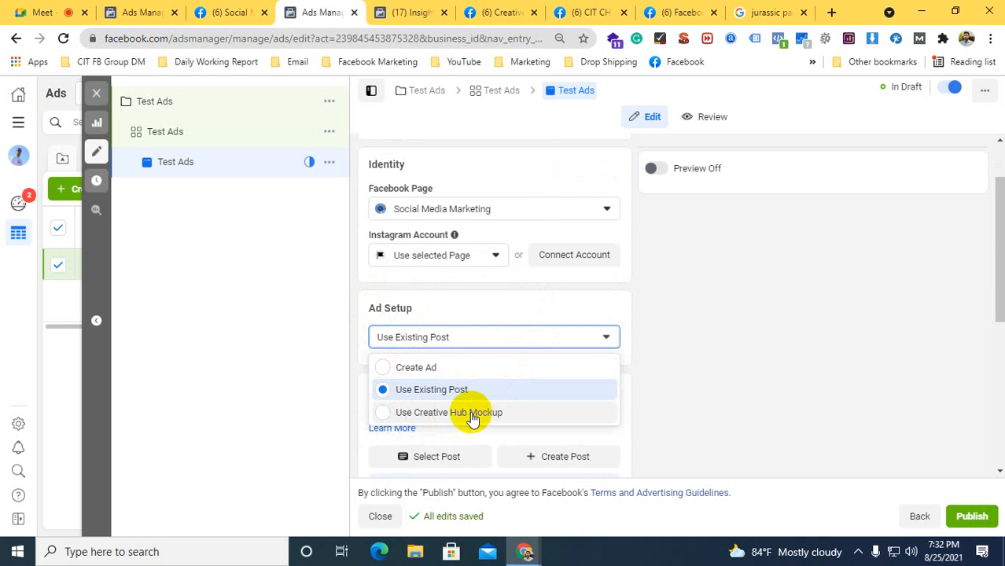
click(382, 367)
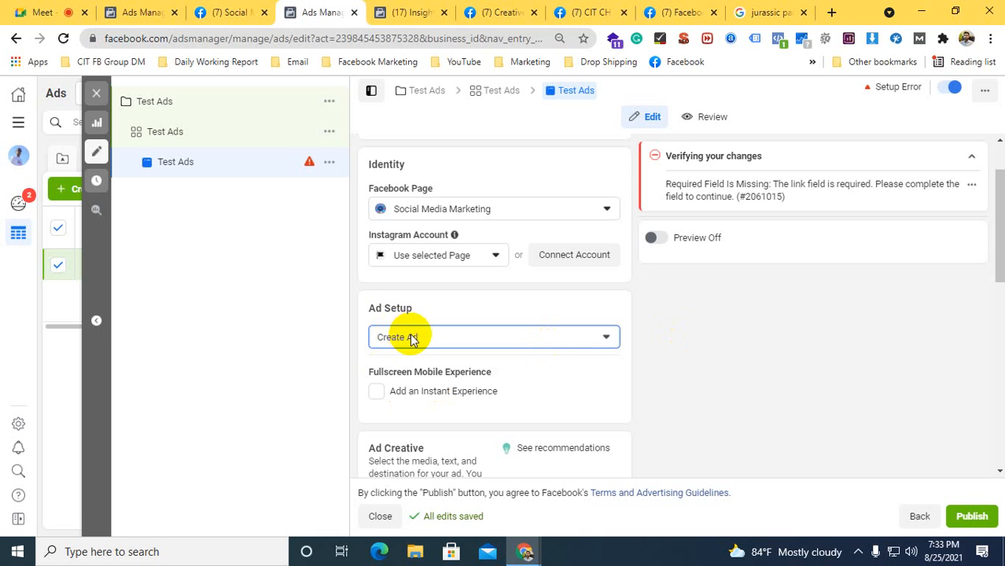
Add the untitled 1080 × 1080 Facebook marketing image from the account images as the ad's media, keeping the suggested placement crops
scroll(409, 336, down, 3)
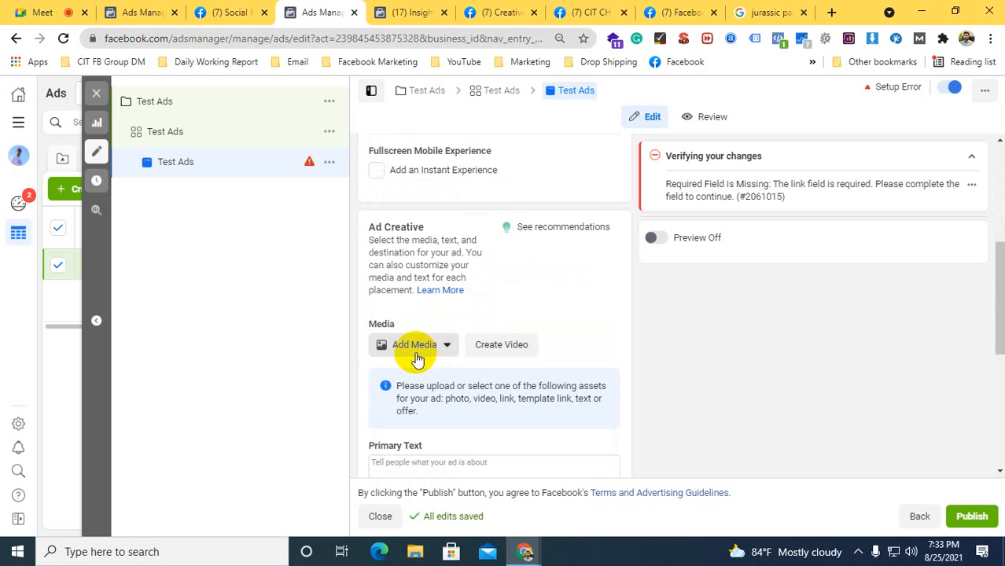
click(414, 345)
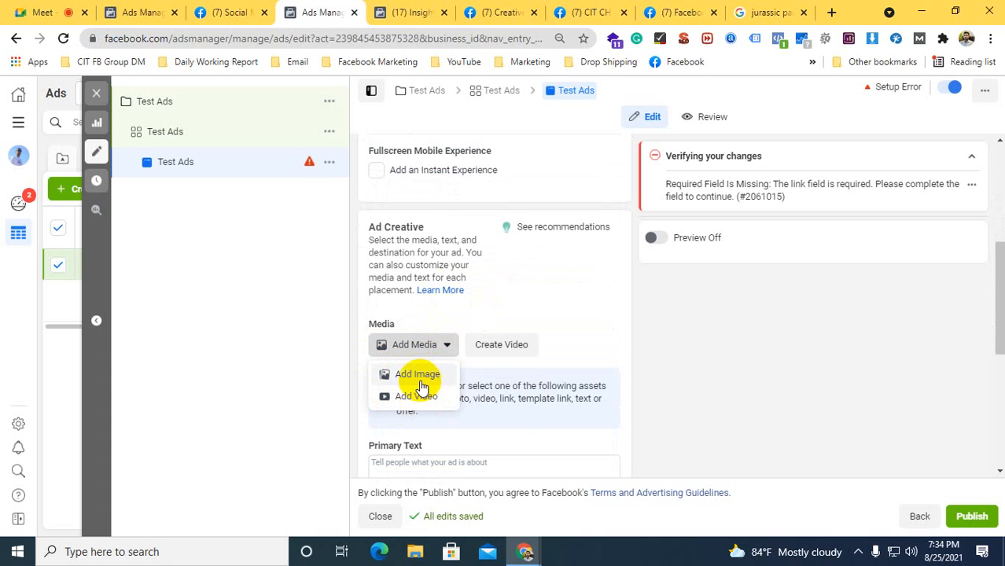
click(408, 376)
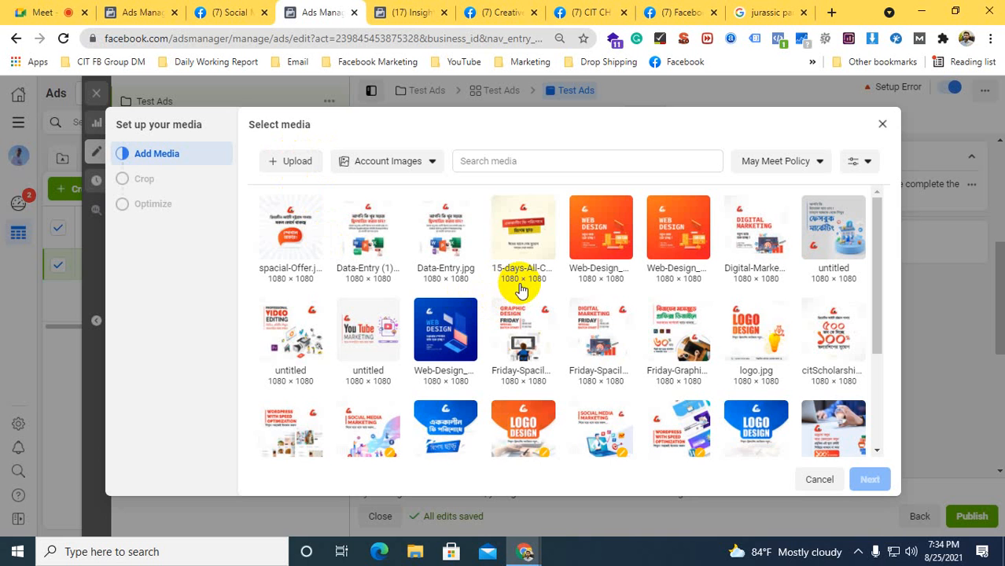
scroll(538, 296, down, 2)
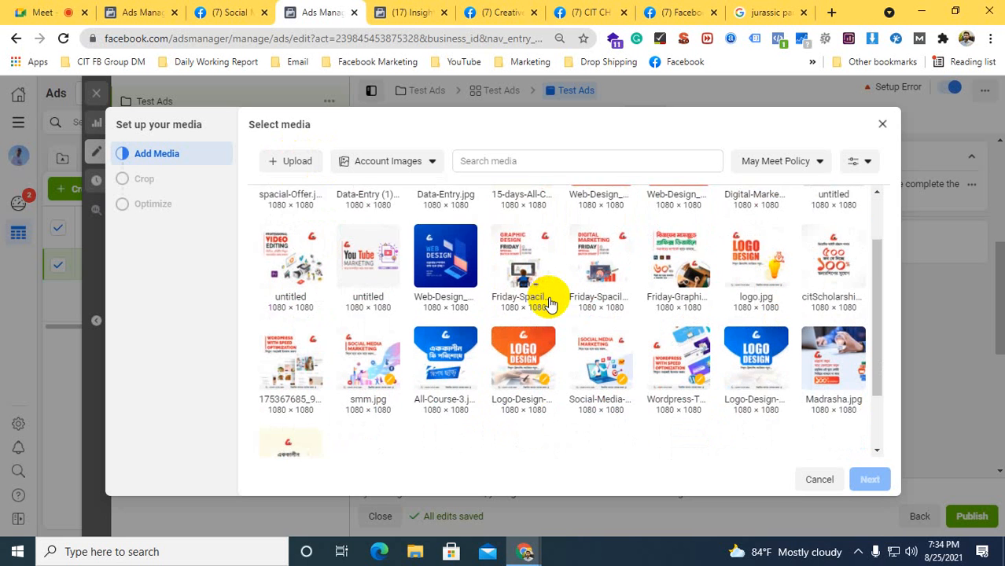
mouse_move(550, 298)
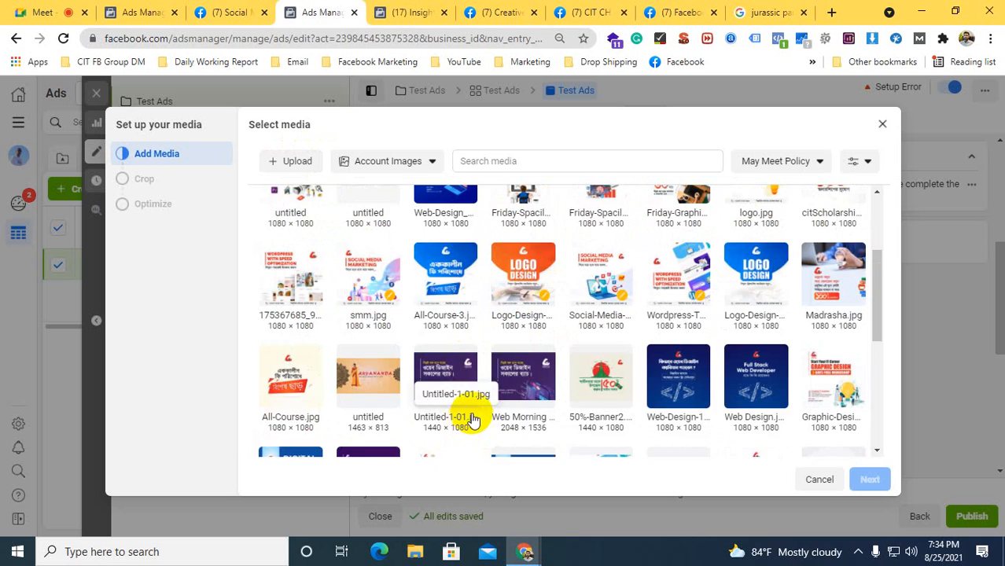
scroll(472, 416, up, 2)
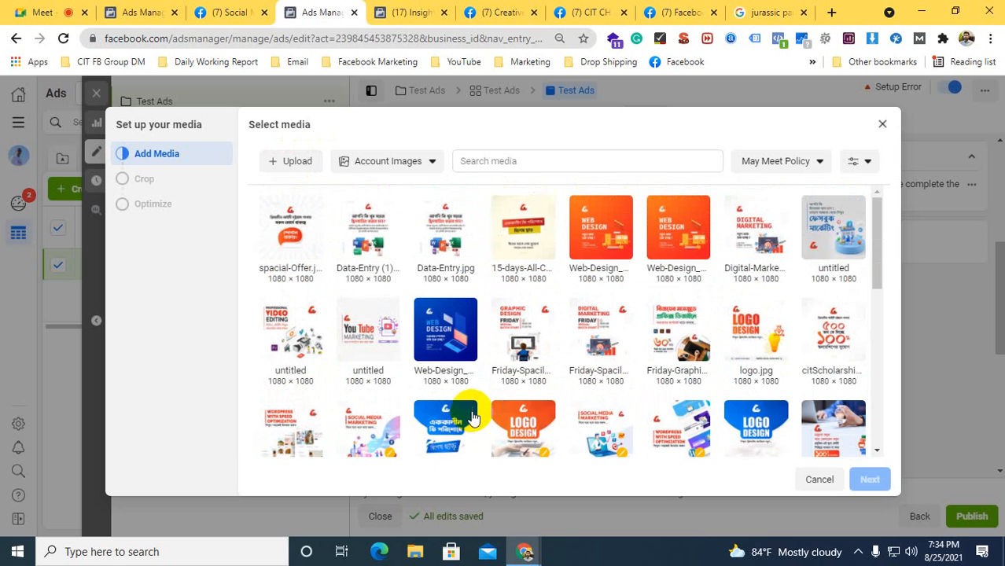
click(817, 231)
click(869, 479)
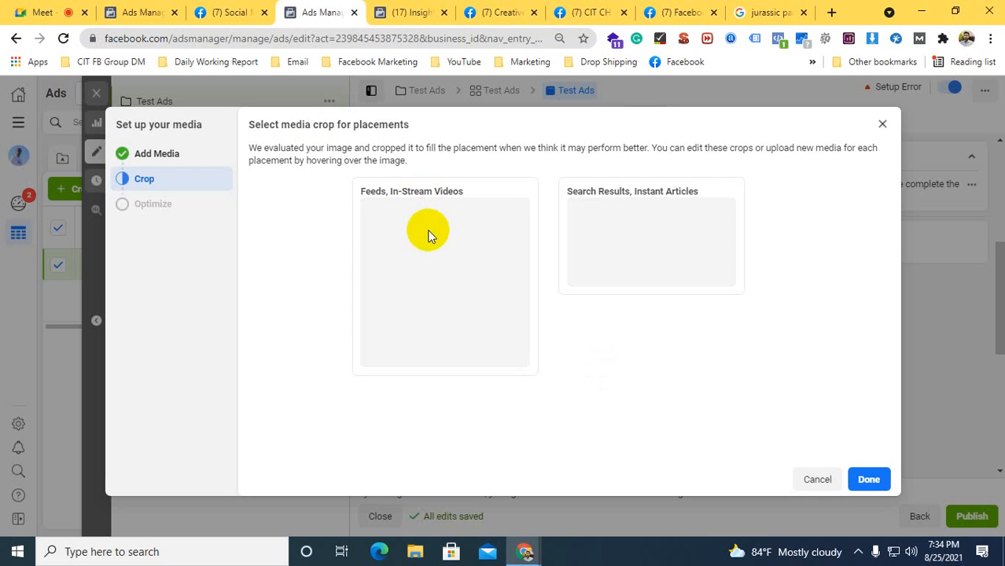
click(848, 481)
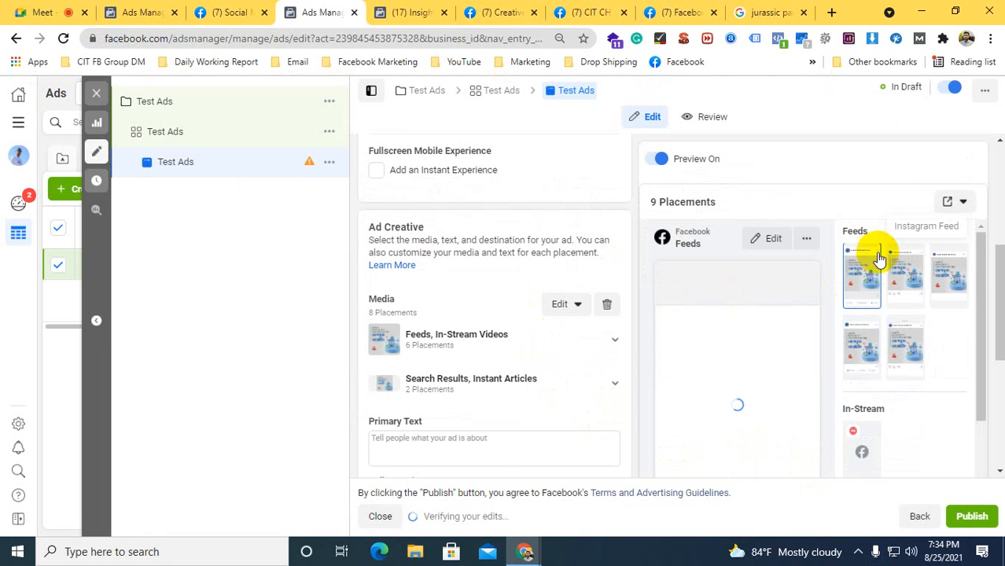
Switch to the Social Media Marketing Facebook page and copy the opening lines of its July 2, 2020 digital marketing post
scroll(460, 303, down, 1)
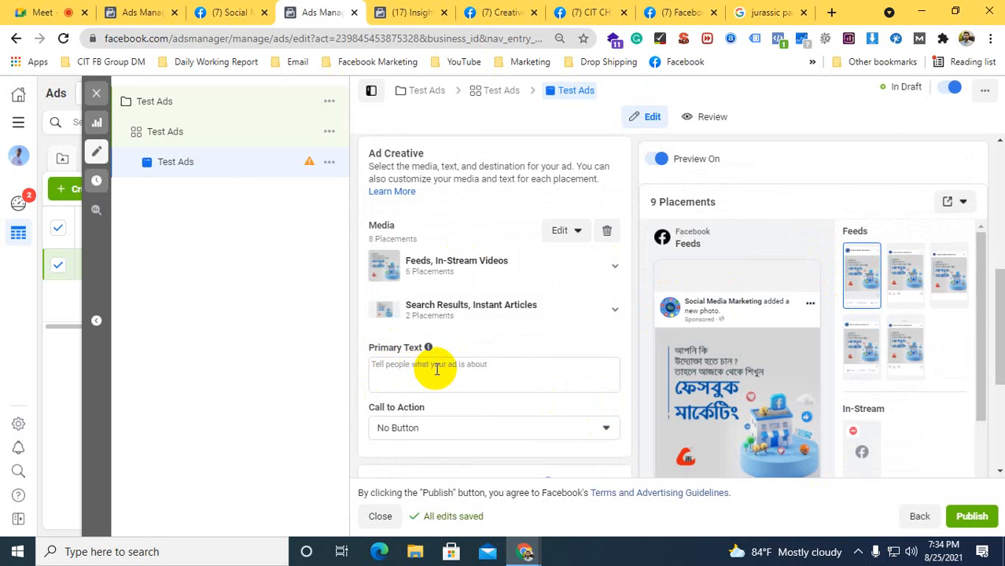
click(226, 12)
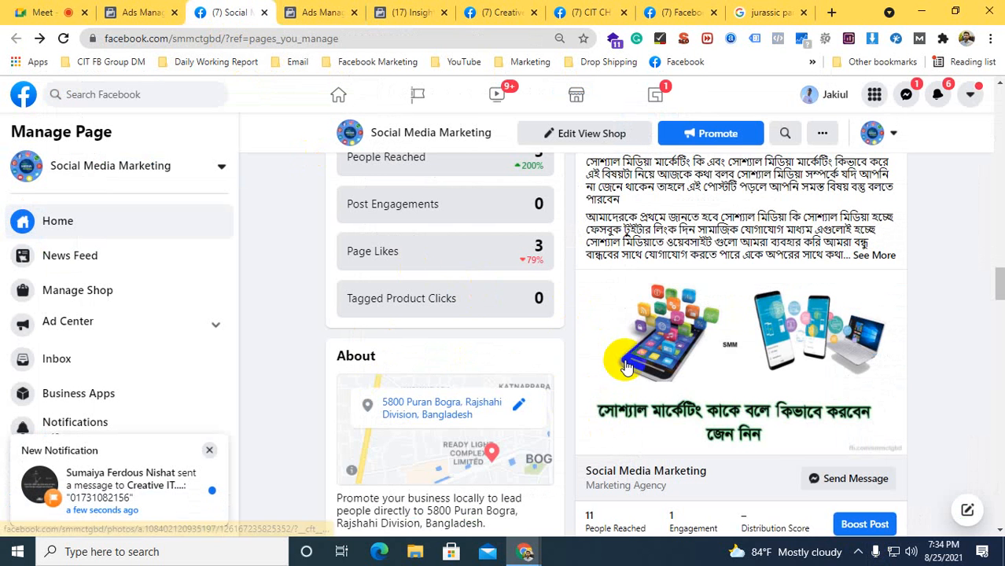
scroll(635, 354, down, 10)
scroll(645, 356, down, 3)
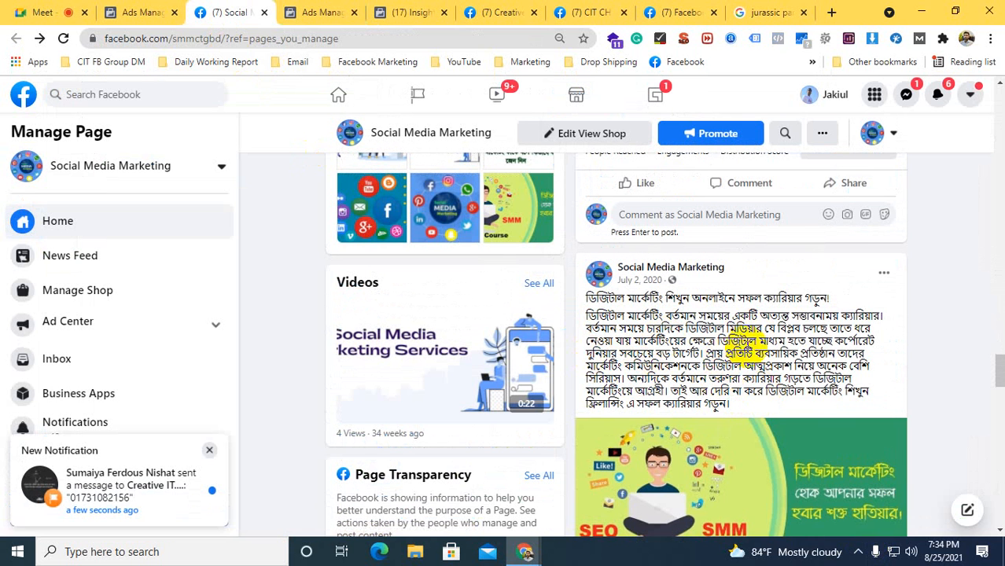
drag(702, 352, 589, 300)
right_click(590, 301)
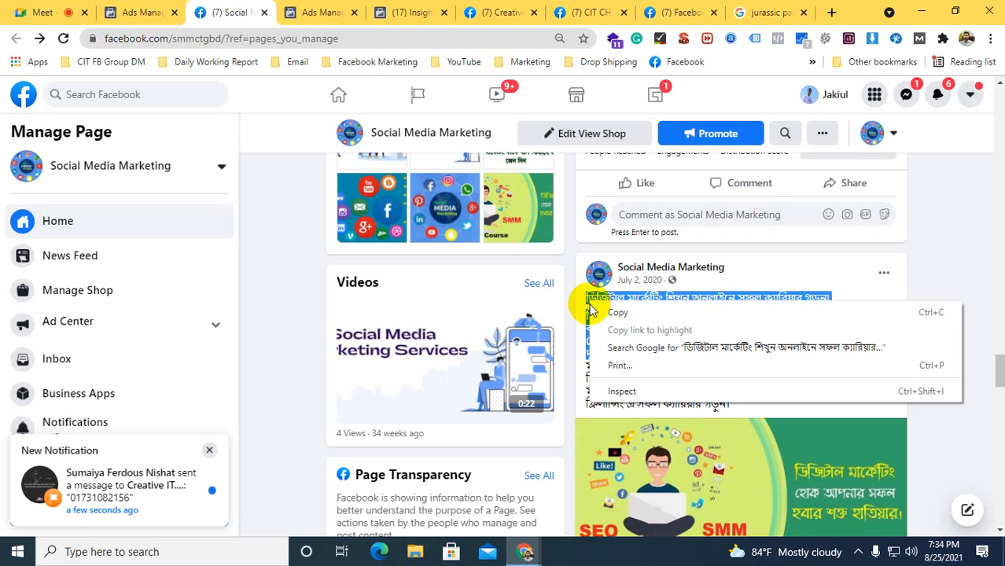
click(612, 310)
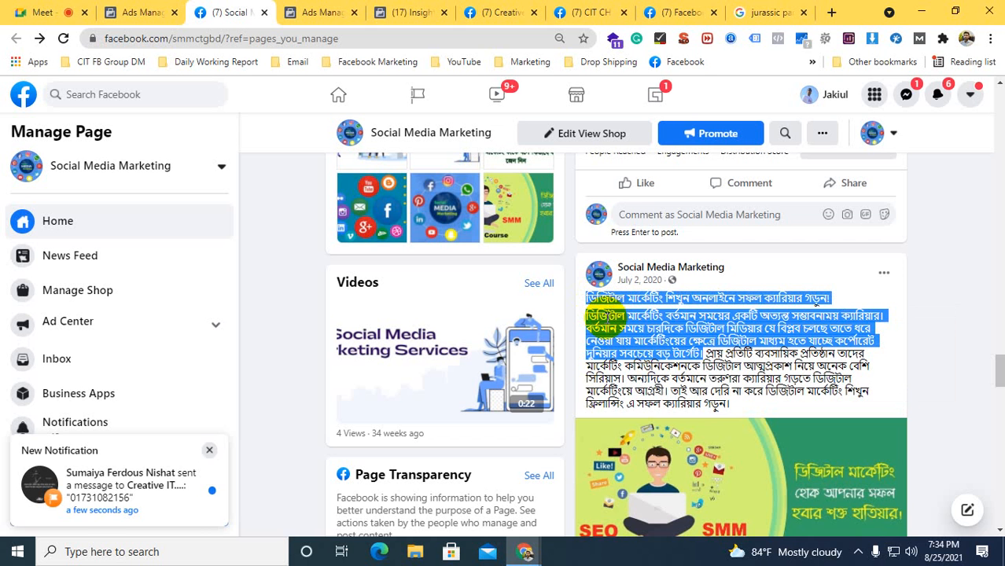
Return to the Test Ads draft in Ads Manager, remove its media and add the untitled 1080 × 1080 Facebook marketing image from the account images again
click(306, 8)
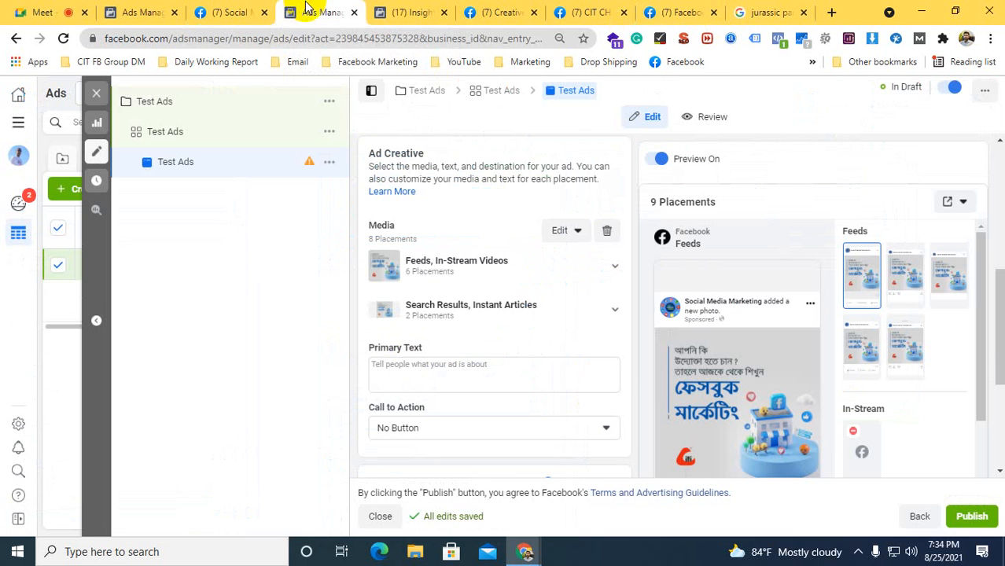
click(389, 9)
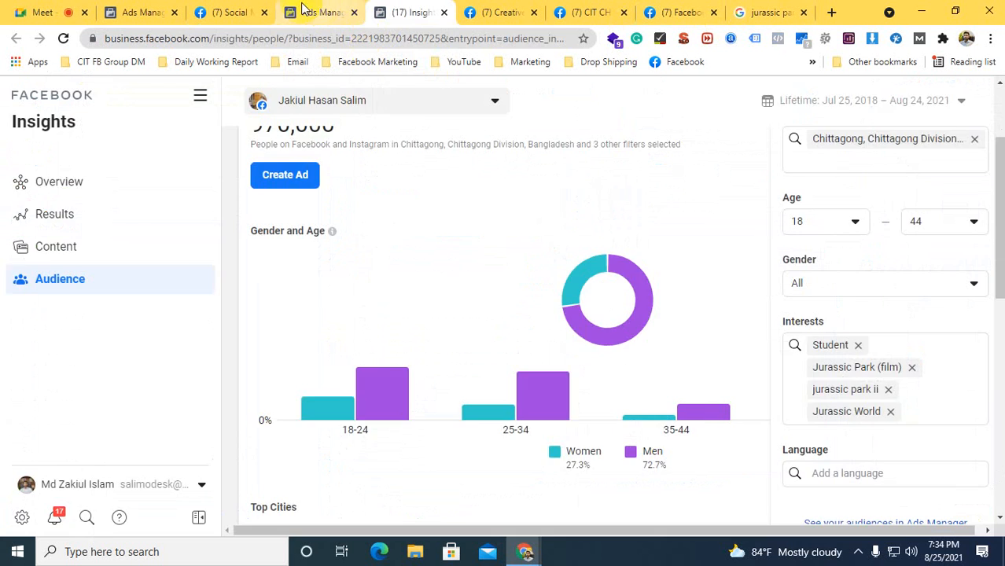
click(318, 11)
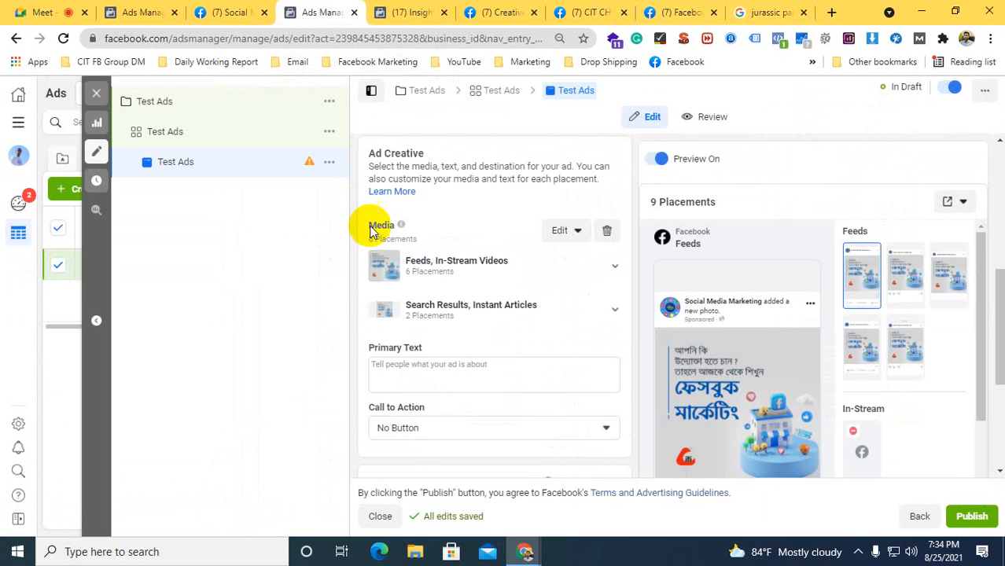
click(606, 231)
click(414, 277)
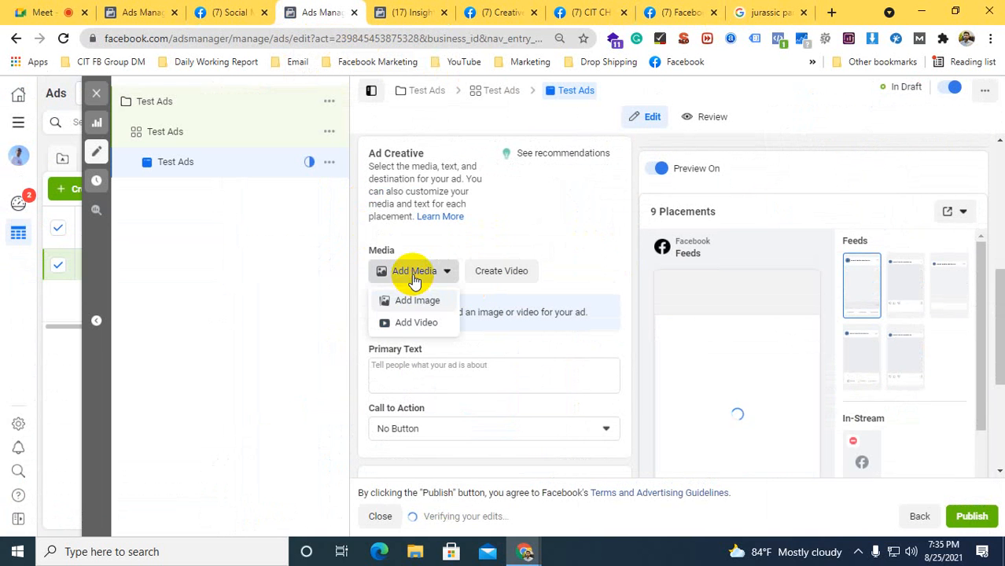
click(412, 298)
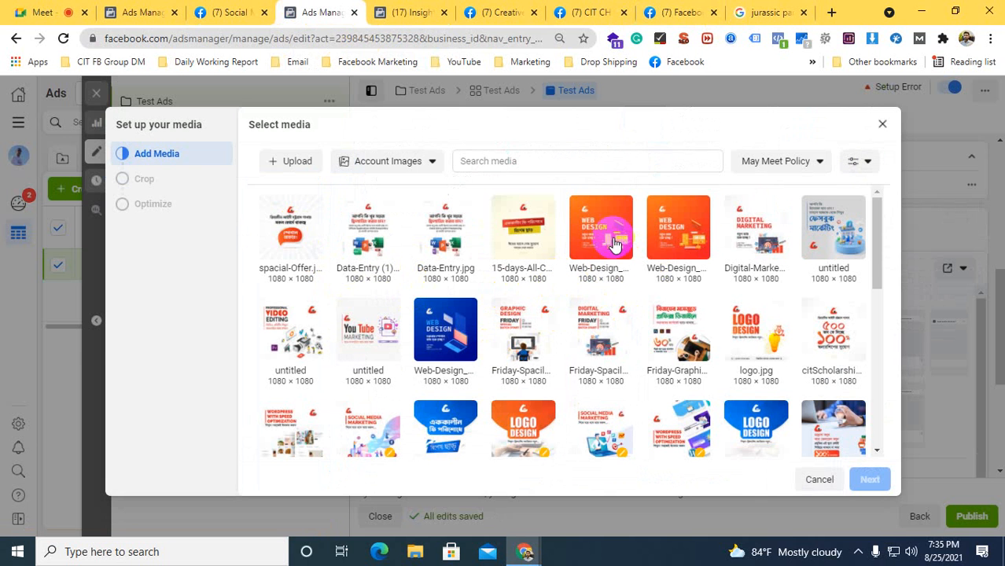
click(297, 160)
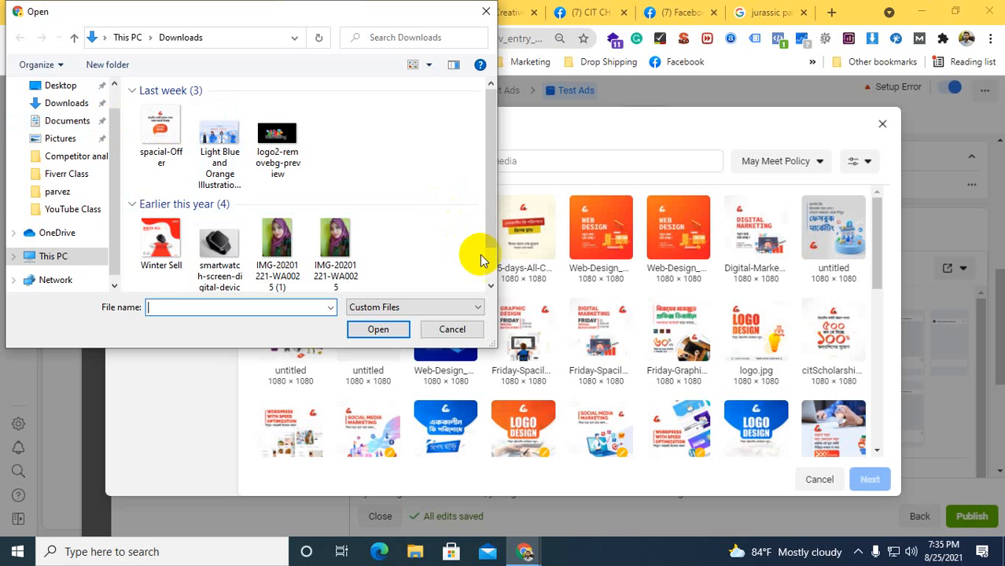
click(452, 329)
click(826, 227)
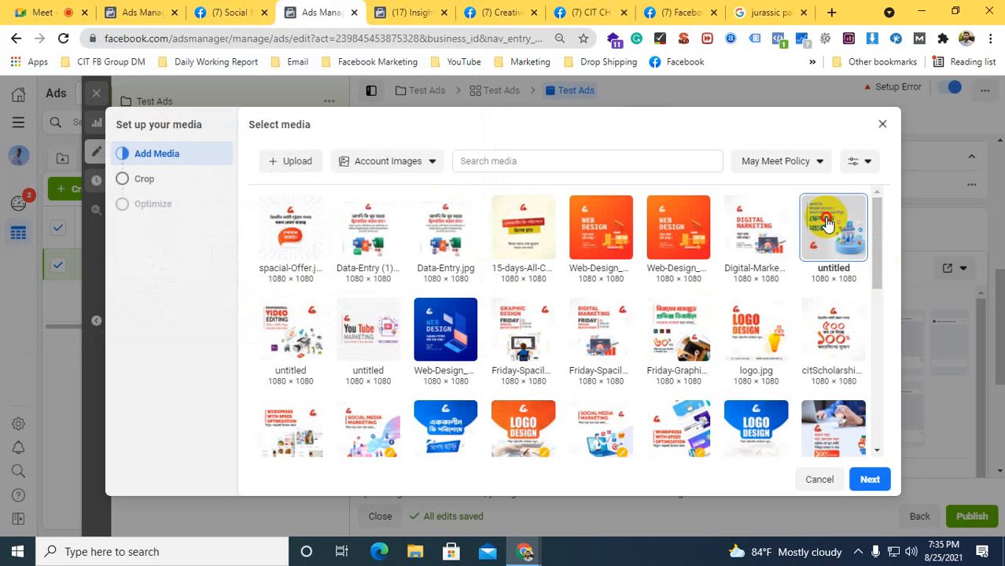
click(869, 489)
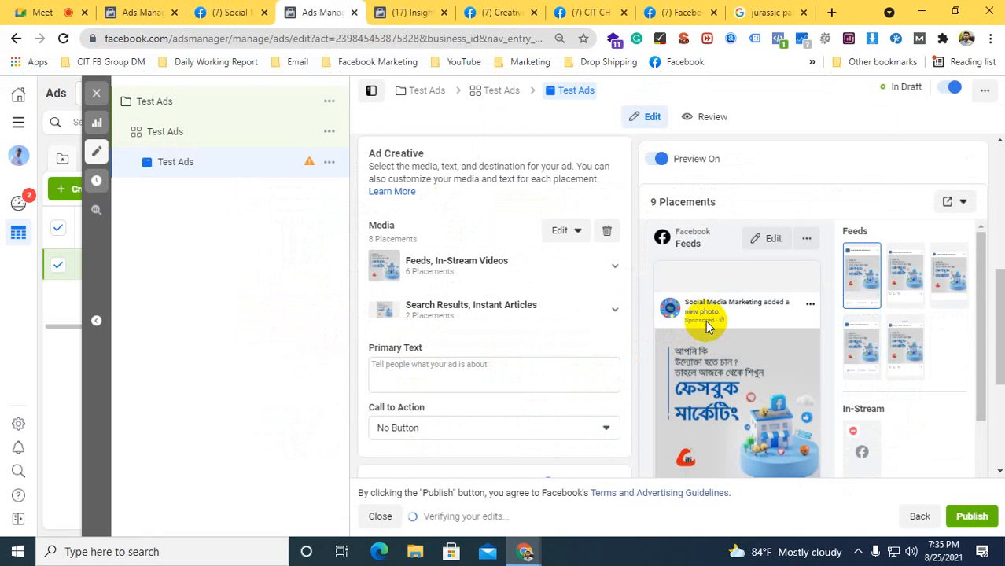
Paste the copied opening lines of the digital marketing post as the ad's primary text
right_click(414, 377)
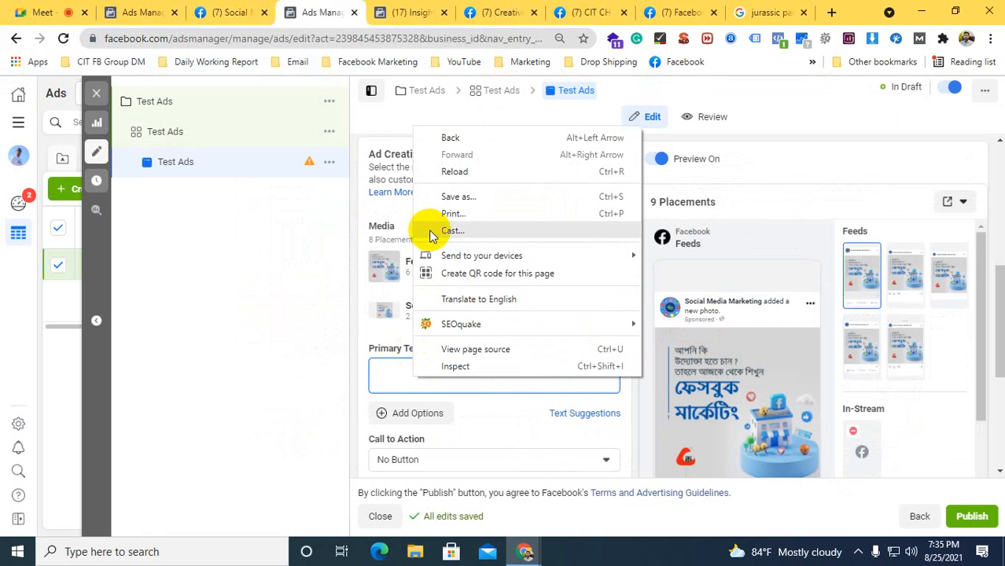
click(397, 368)
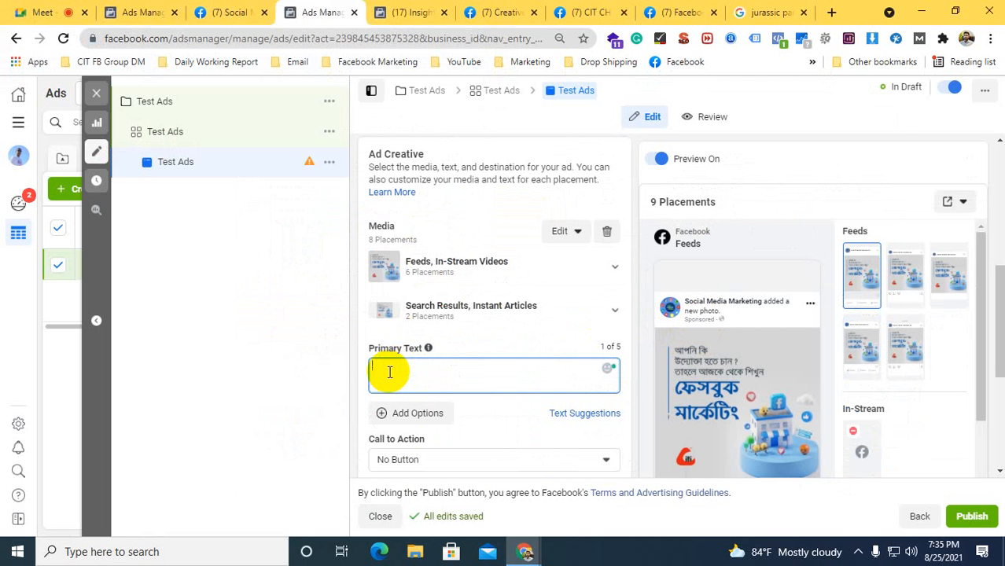
key(ctrl+v)
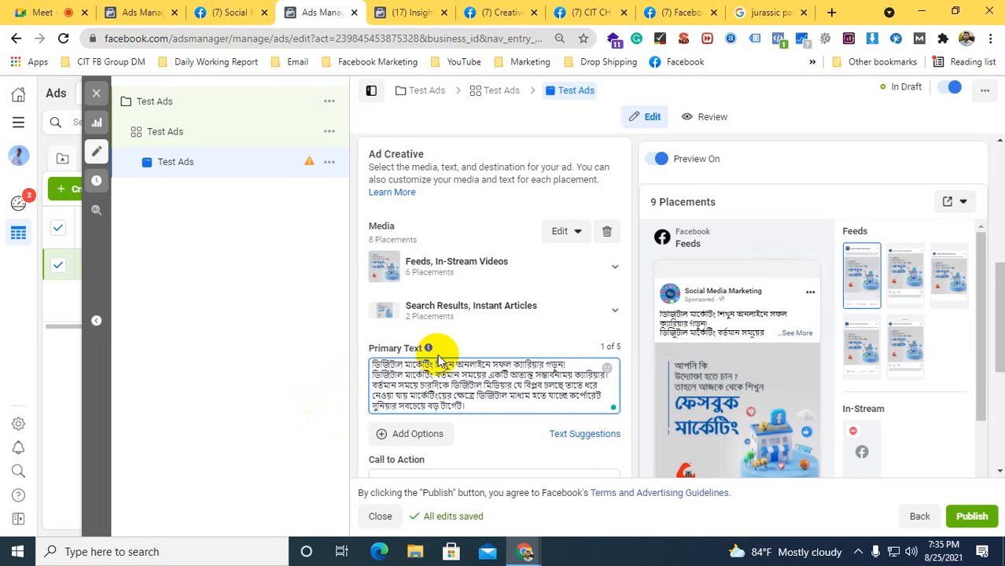
Expand the Facebook Feeds preview and examine the ad's text, image and reactions row in Mobile News Feed and Desktop News Feed
scroll(442, 357, down, 1)
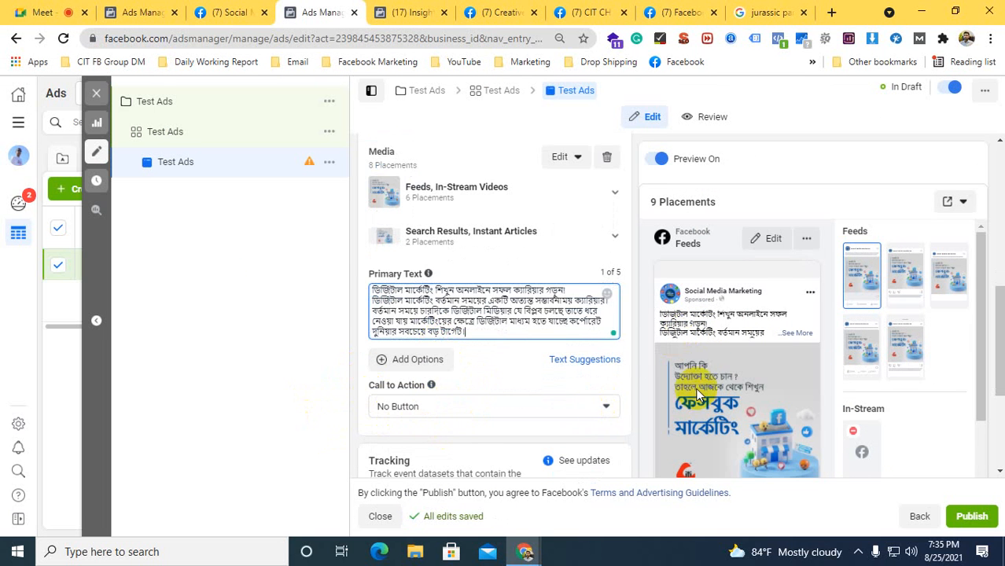
scroll(711, 334, down, 1)
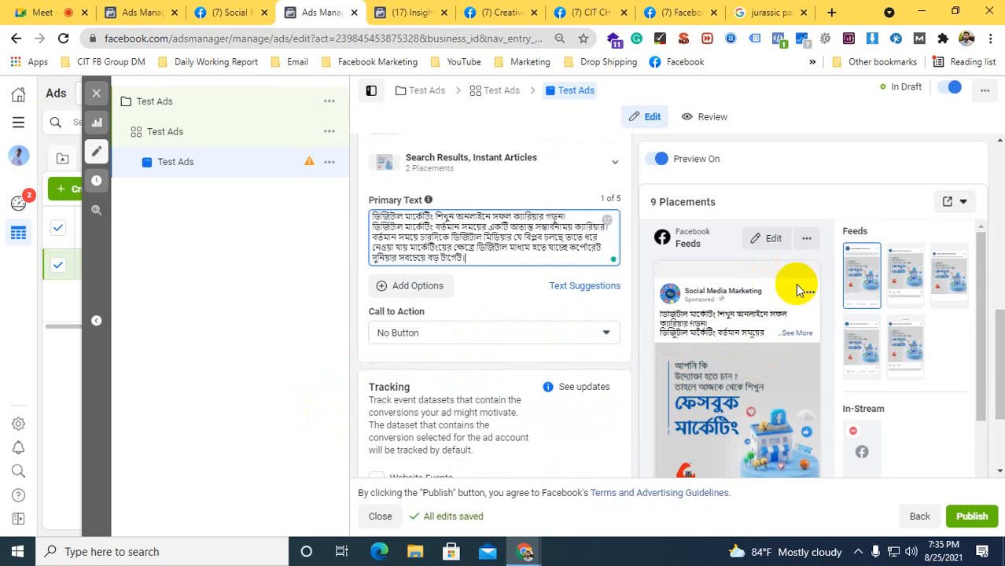
click(806, 240)
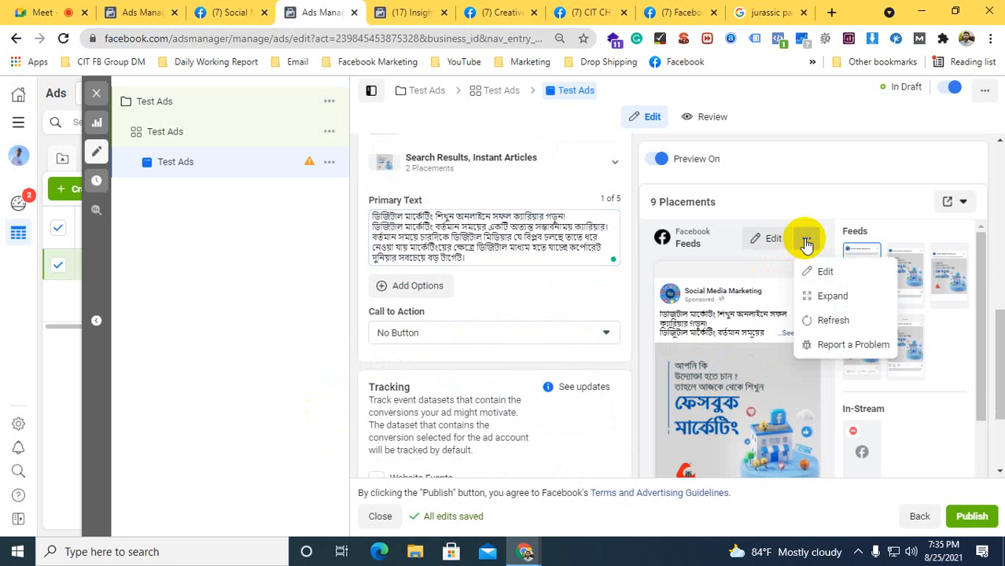
click(833, 302)
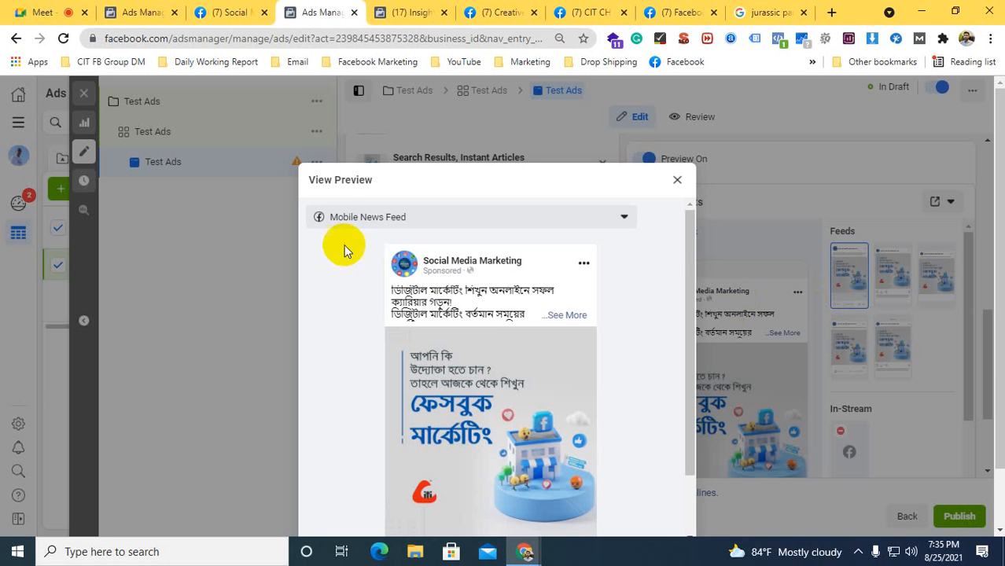
scroll(381, 419, down, 2)
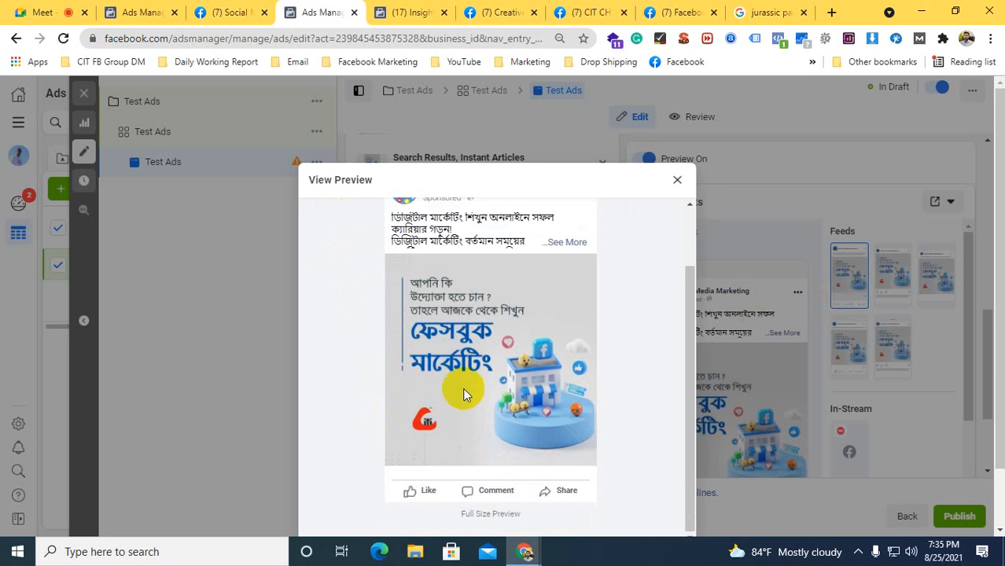
scroll(464, 392, up, 2)
click(419, 221)
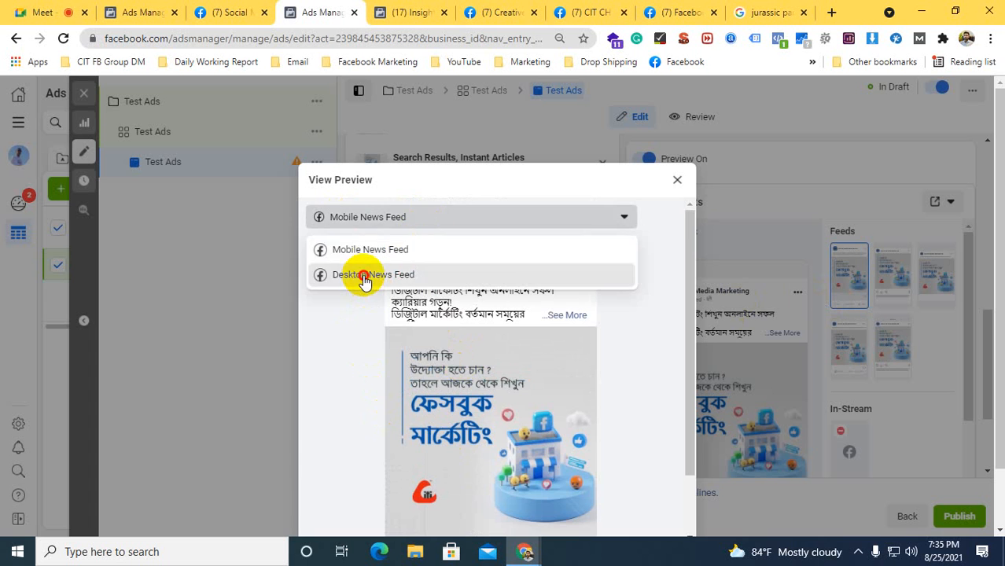
click(363, 275)
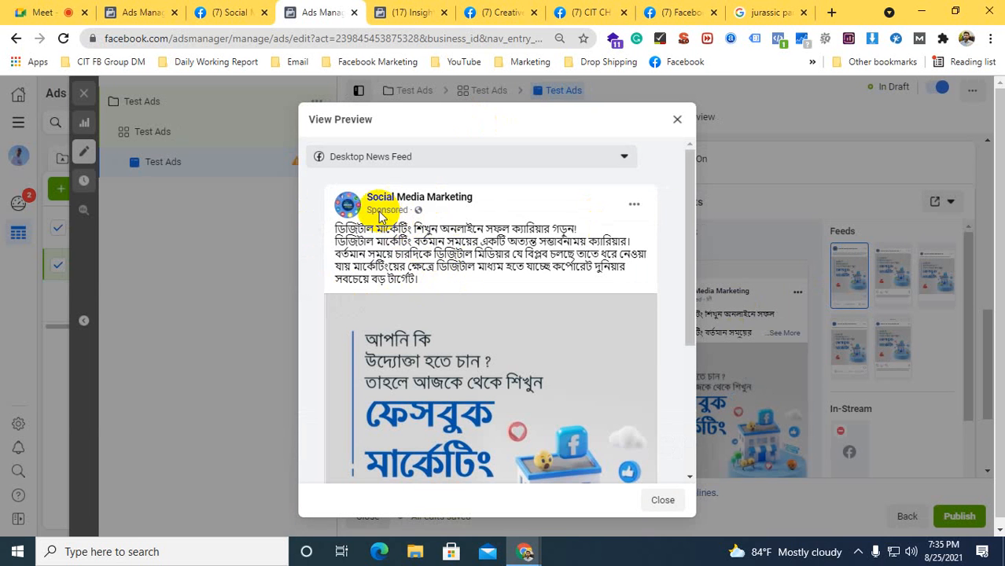
drag(431, 289, 358, 236)
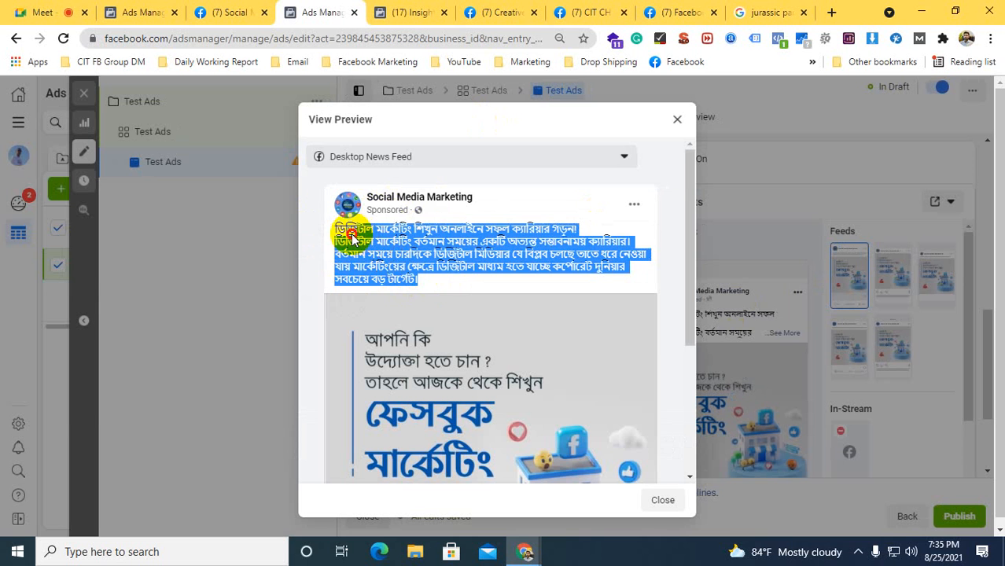
click(352, 235)
scroll(353, 262, down, 3)
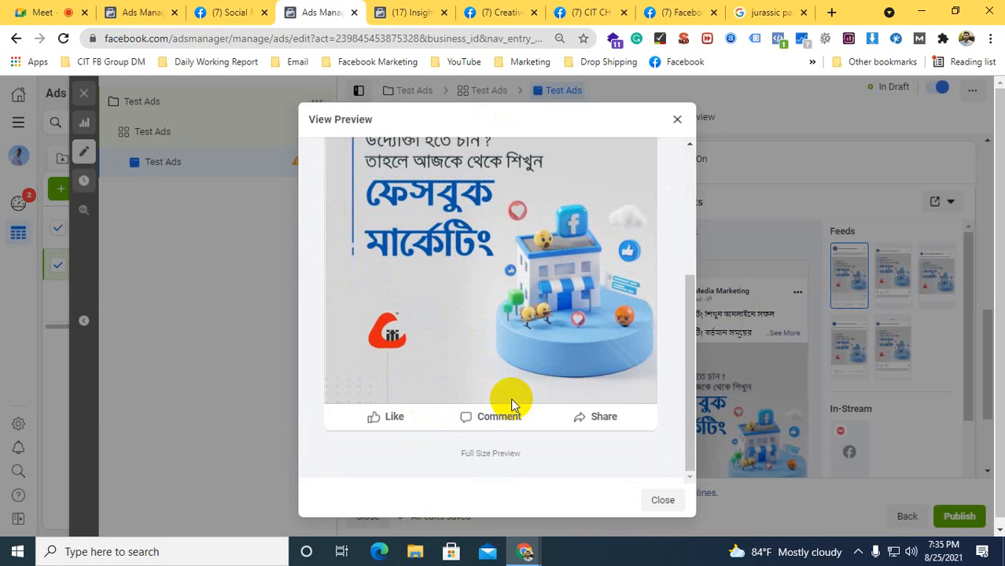
click(664, 501)
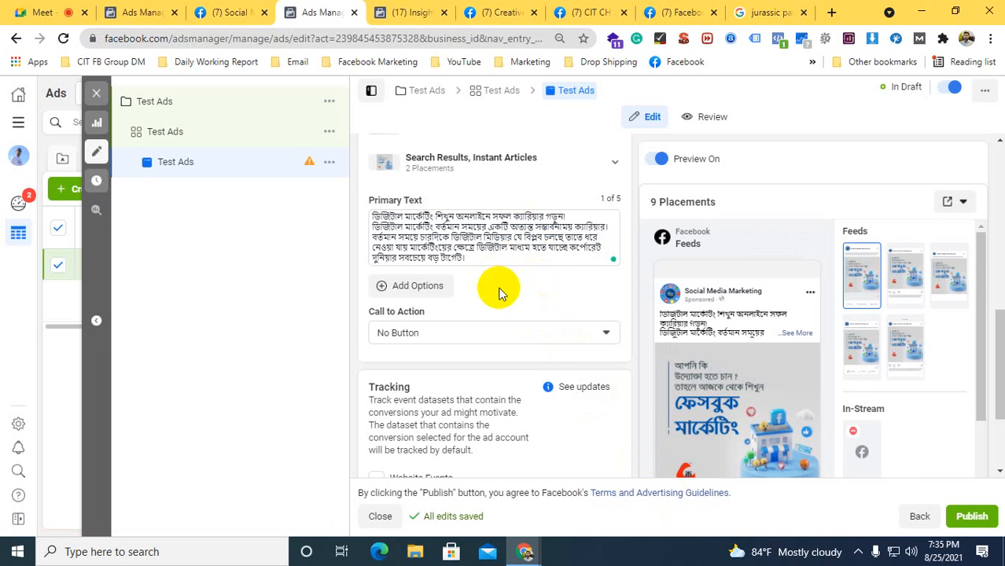
Set the ad's call to action to Learn More and open the website URL for entry
click(390, 335)
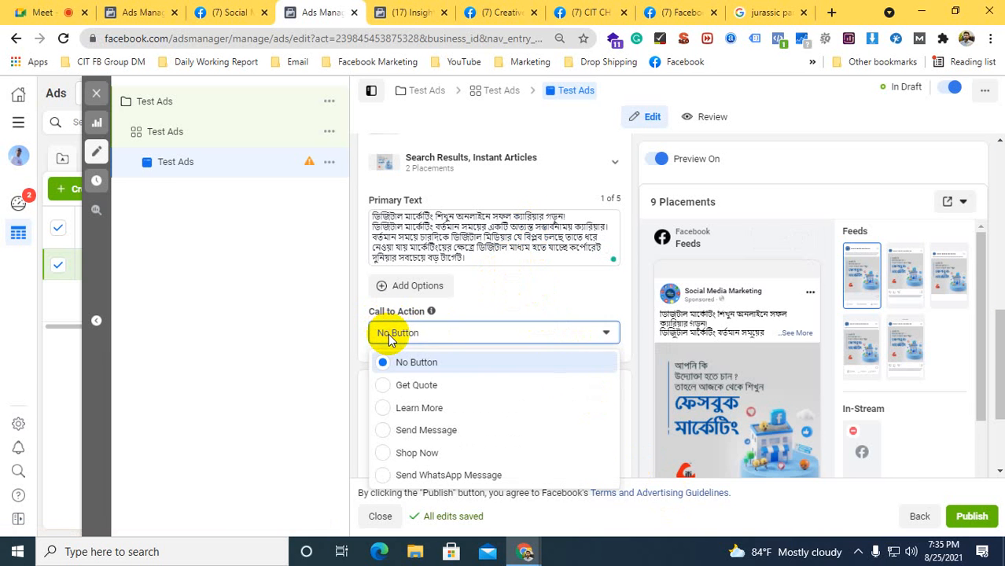
scroll(352, 349, down, 1)
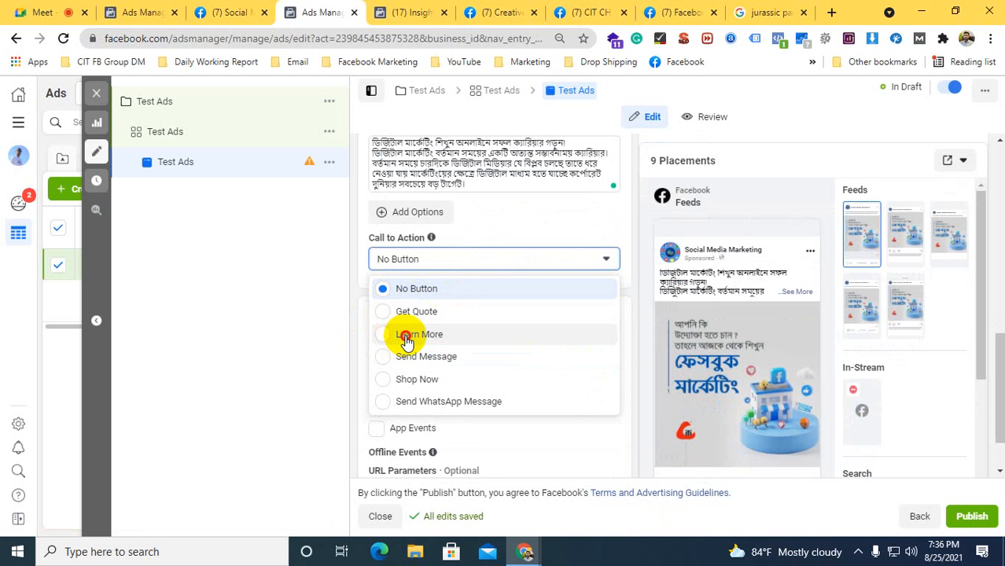
click(406, 336)
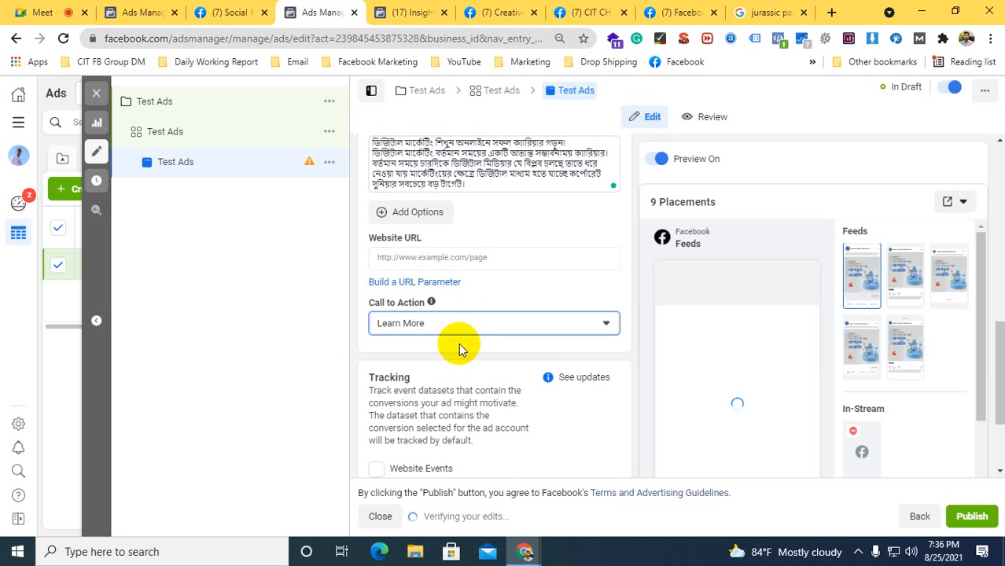
click(483, 259)
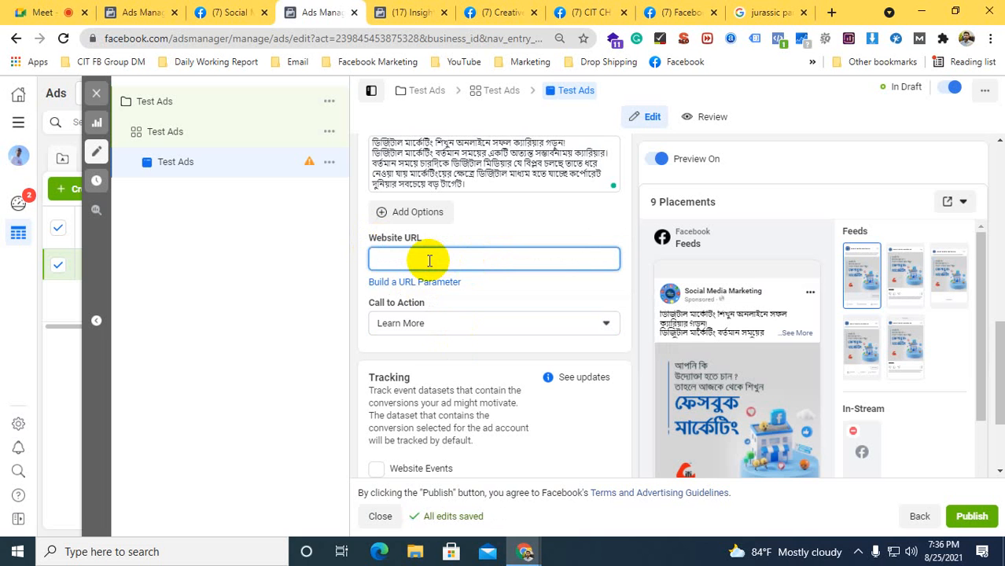
Change the call to action to Send Message and check its button in the feed preview
click(393, 323)
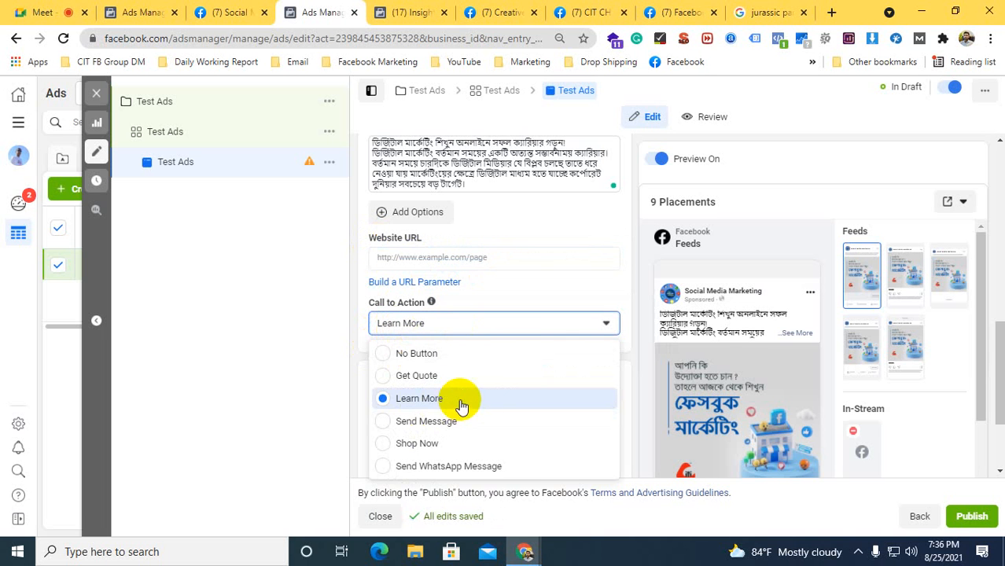
click(415, 419)
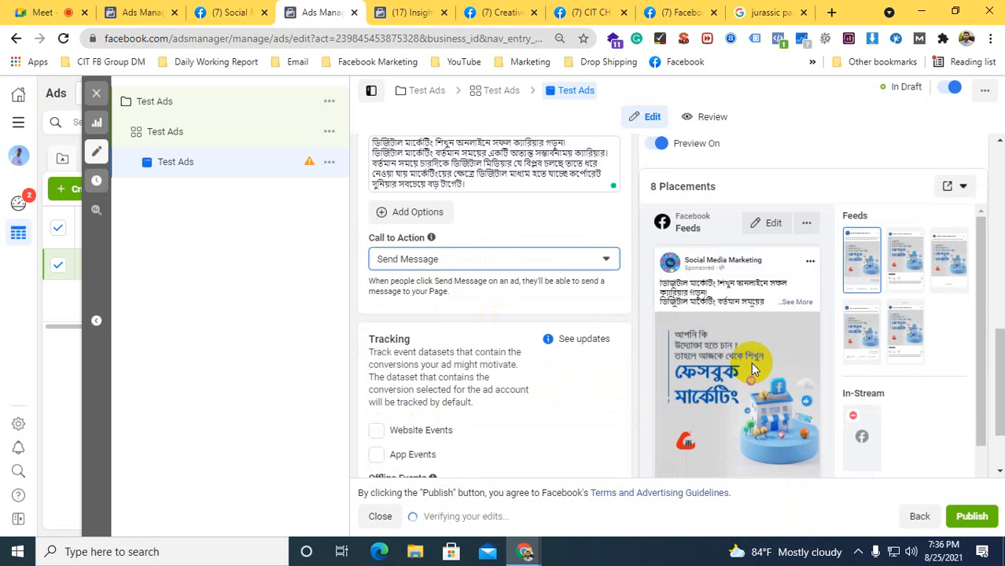
scroll(751, 361, down, 1)
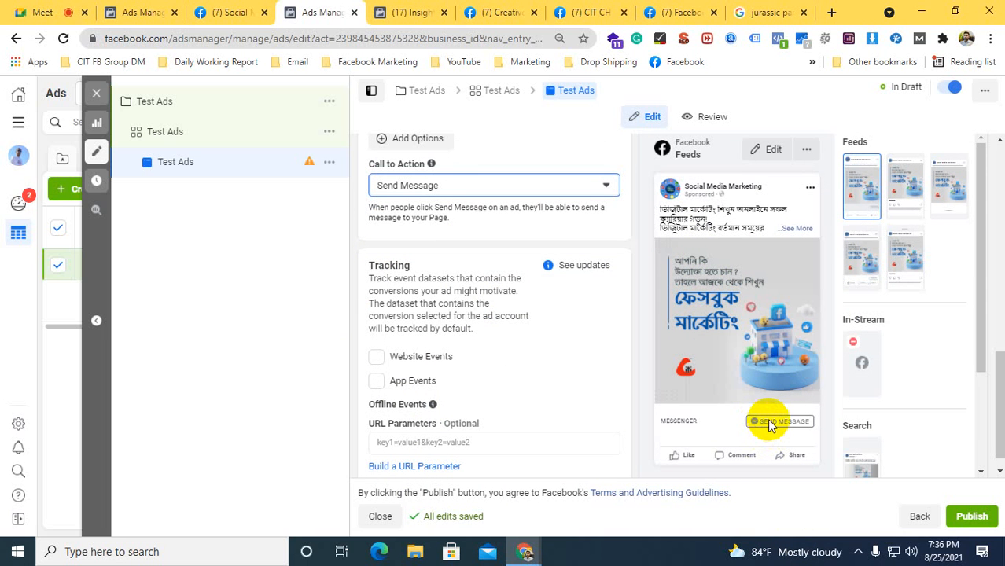
scroll(518, 283, up, 1)
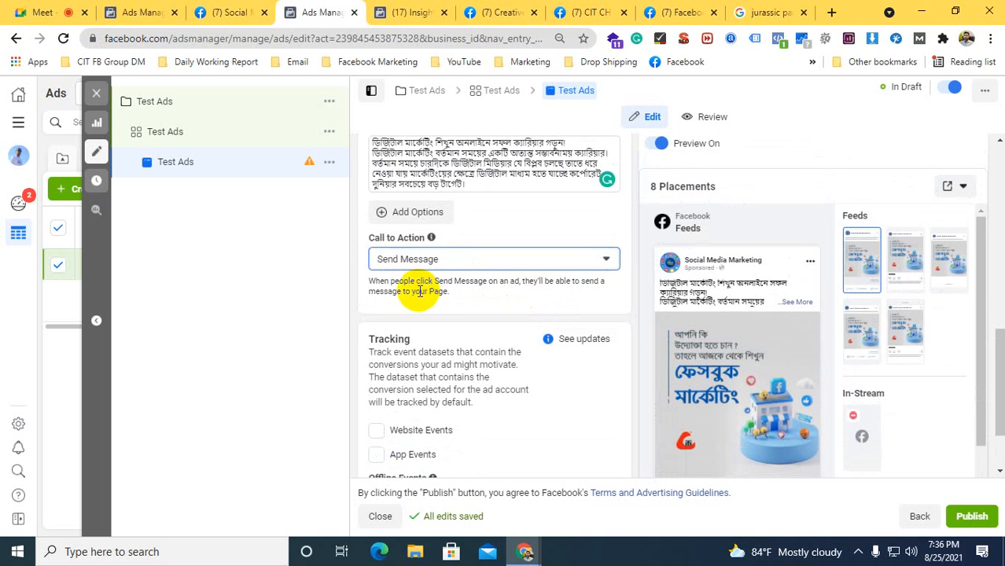
Change the call to action to Shop Now, check the preview and open the website URL for entry
click(399, 255)
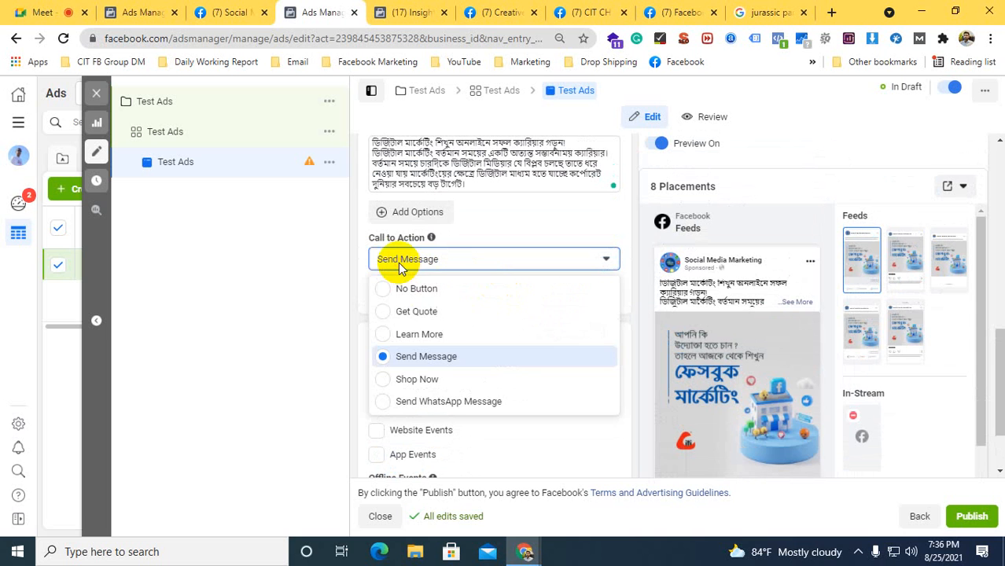
click(425, 380)
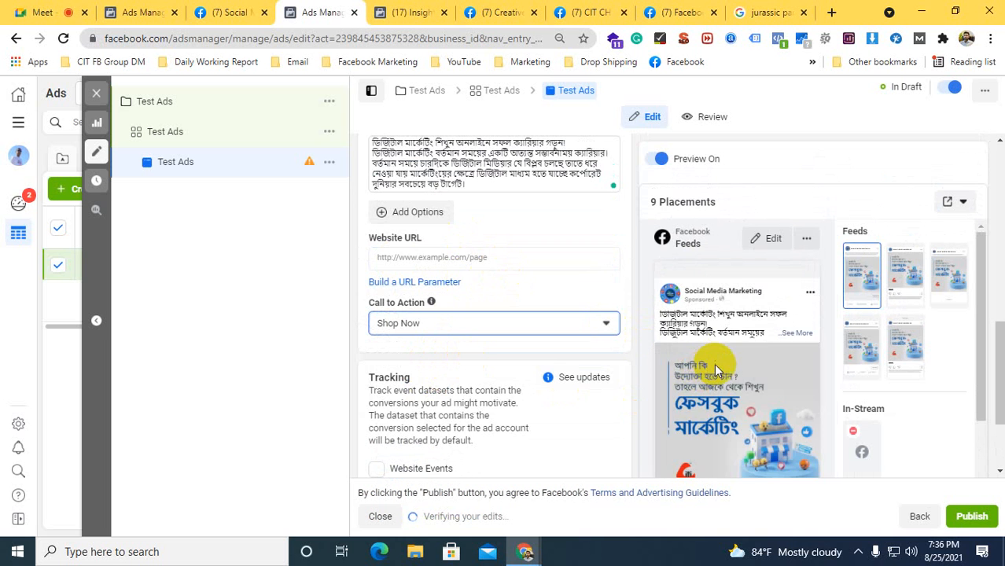
scroll(714, 363, down, 2)
scroll(733, 381, up, 2)
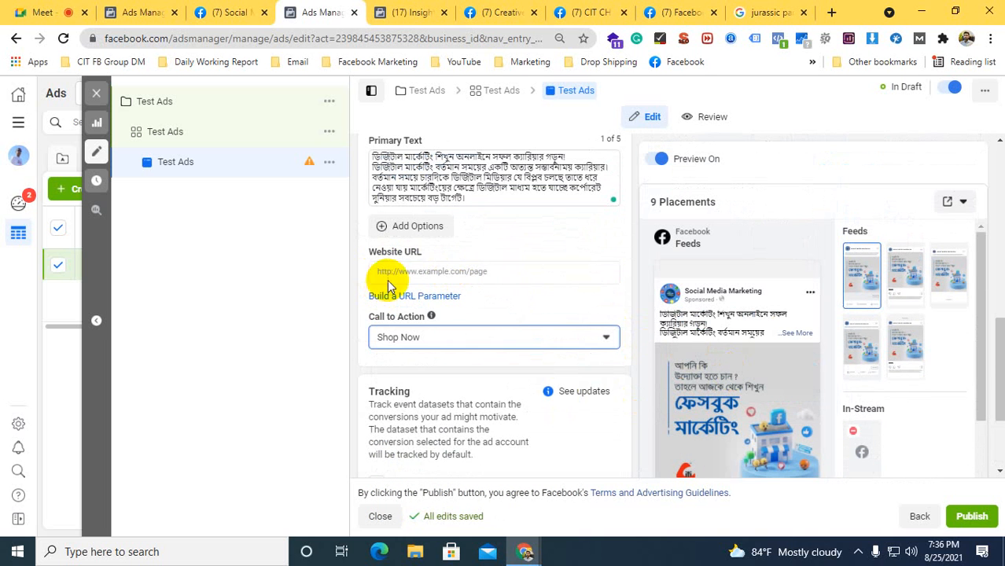
click(453, 270)
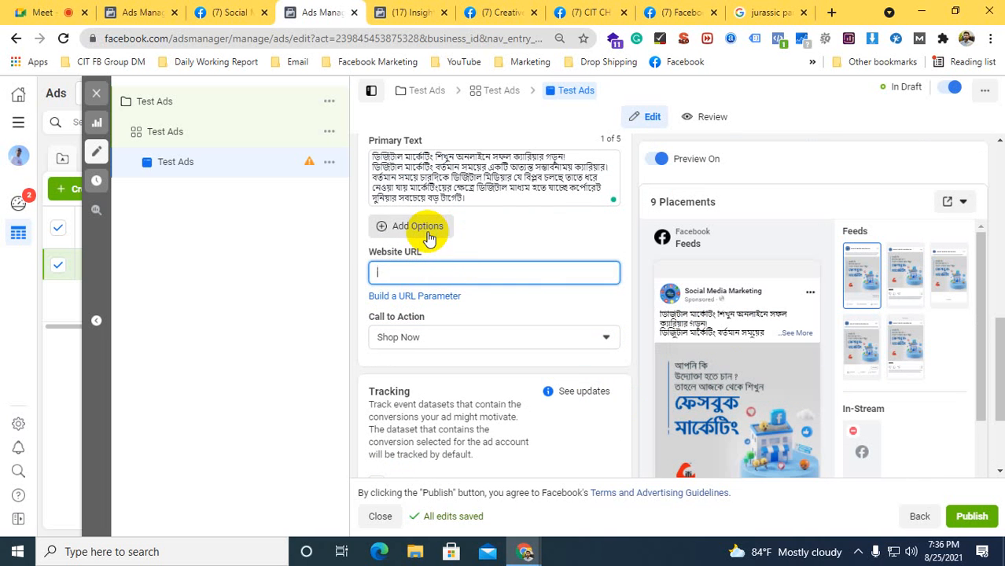
Change the ad's call to action to Send WhatsApp Message
click(402, 339)
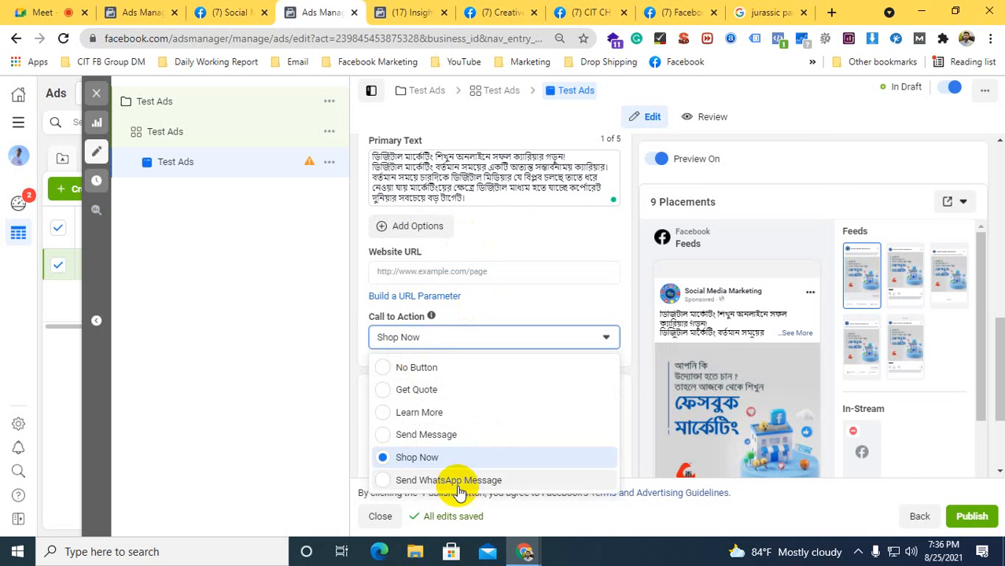
click(408, 481)
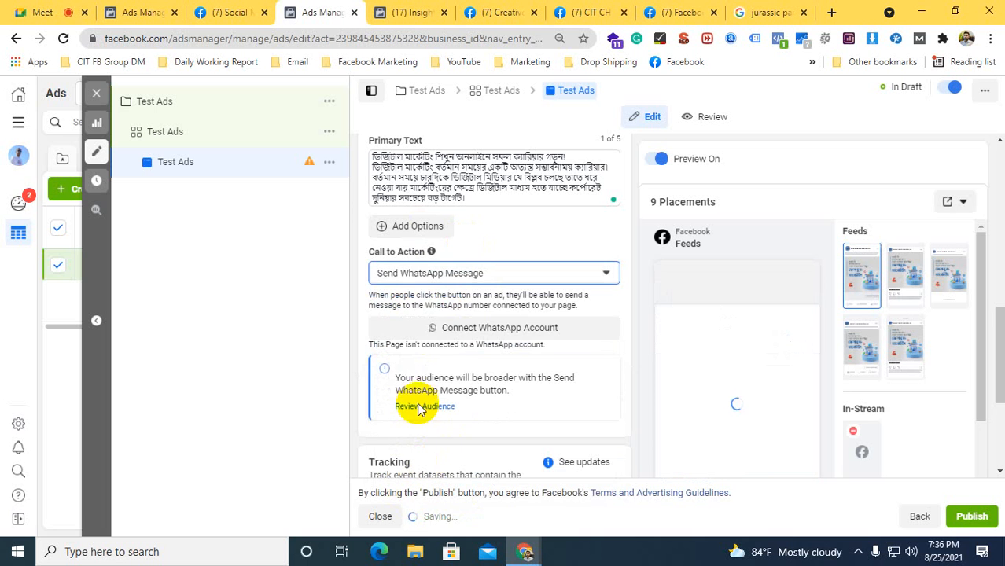
Change the ad's call to action to Send Message and look over the tracking options below it
click(433, 274)
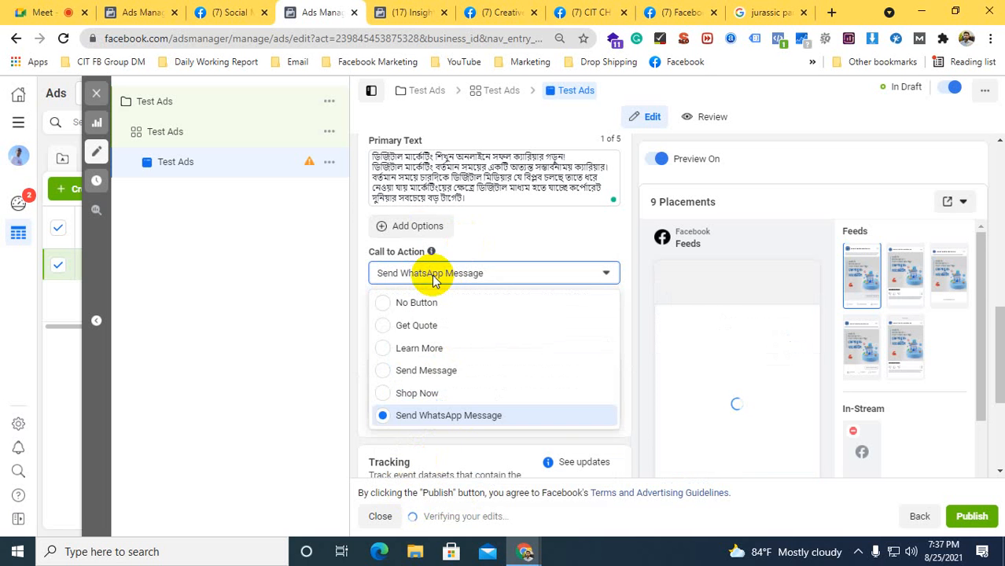
click(407, 371)
scroll(381, 331, down, 2)
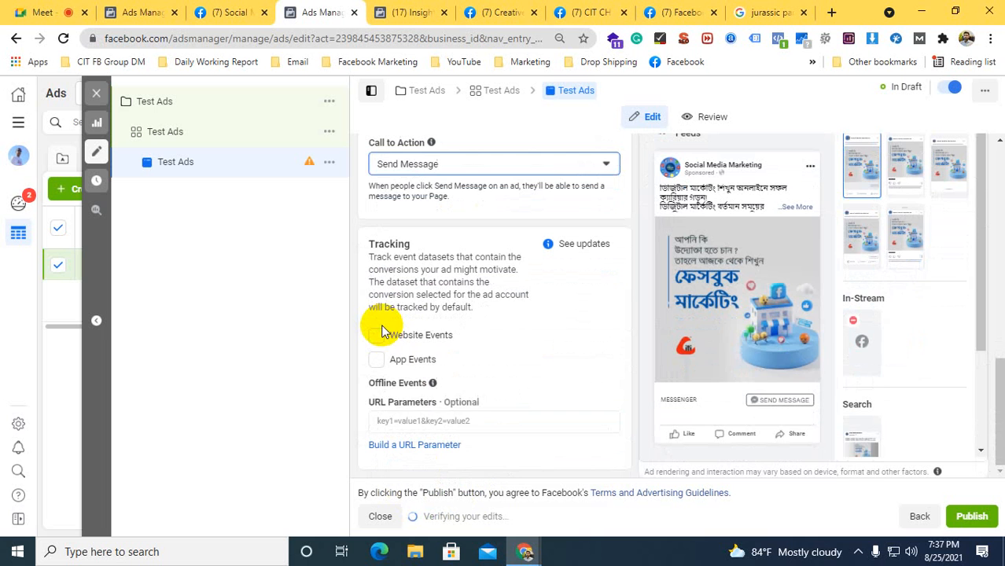
scroll(384, 318, up, 1)
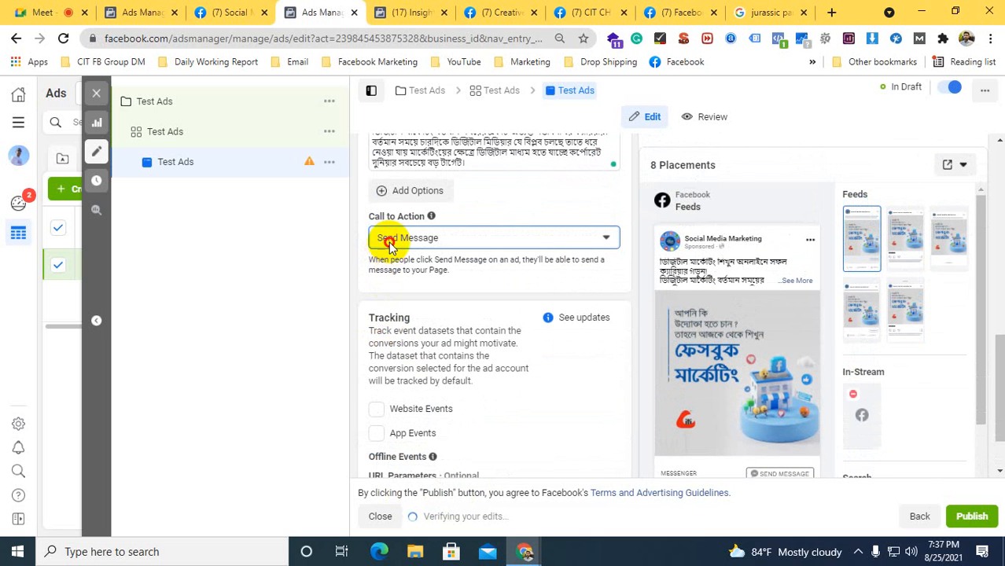
Change the call to action to Get Quote, open the website URL for entry and check the feed preview
click(390, 239)
click(393, 287)
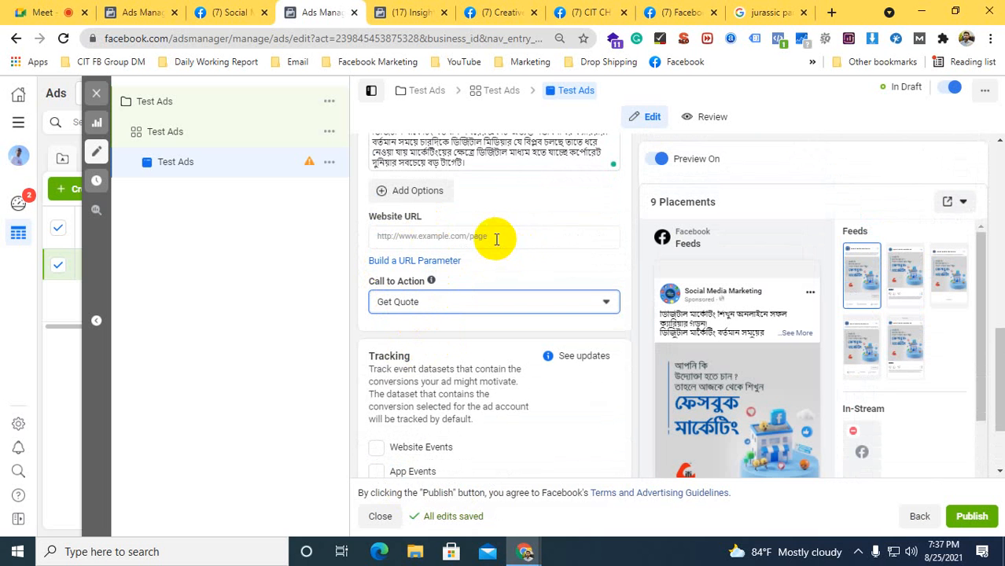
click(496, 239)
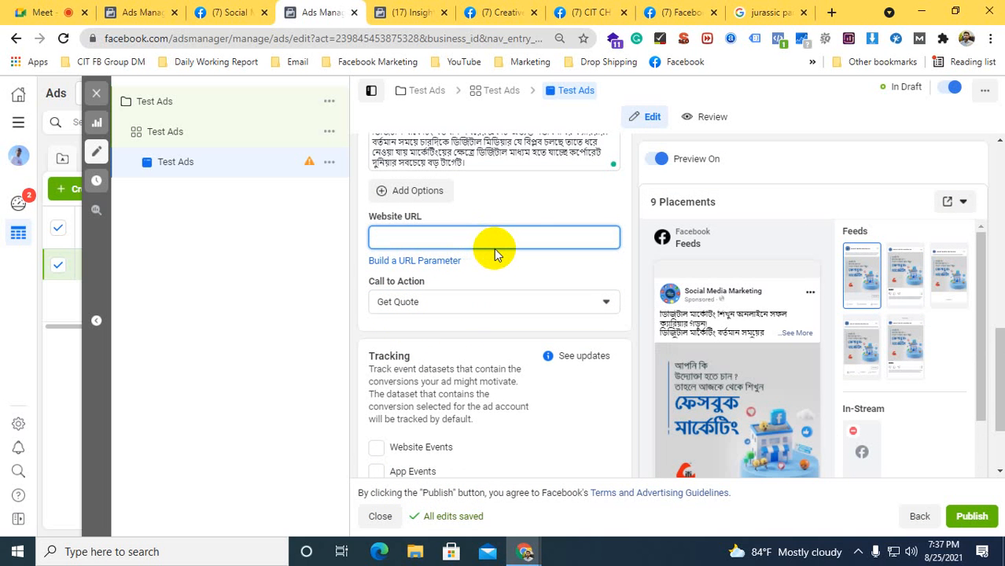
scroll(729, 334, down, 1)
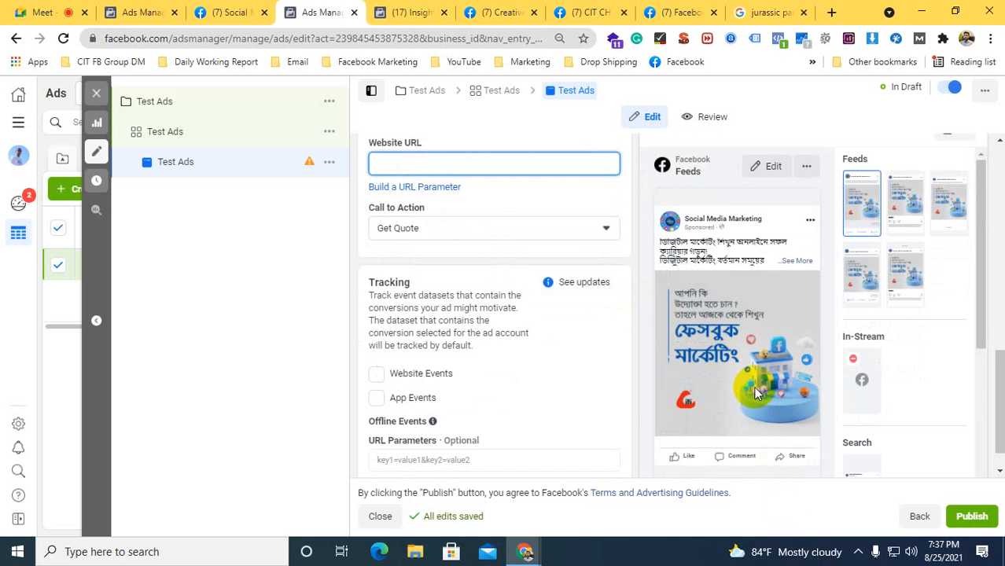
scroll(753, 388, up, 2)
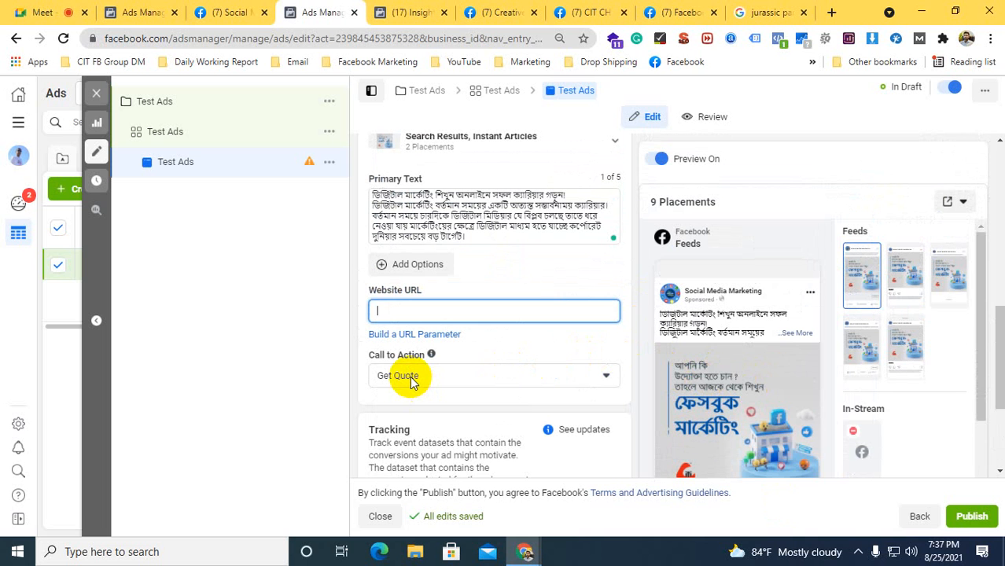
Change the call to action to Shop Now and copy the shop URL from the Social Media Marketing Facebook page
click(418, 377)
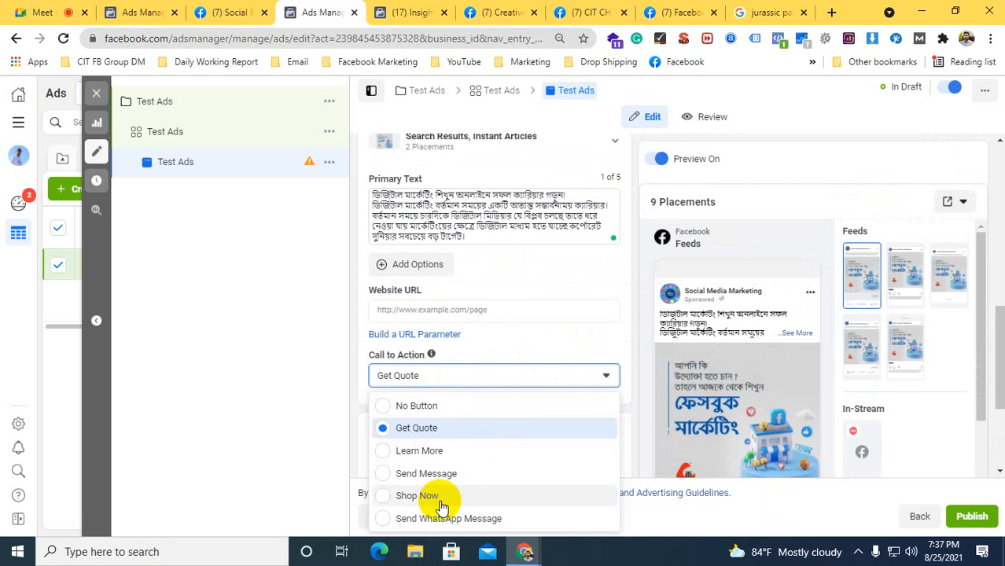
click(416, 495)
click(229, 12)
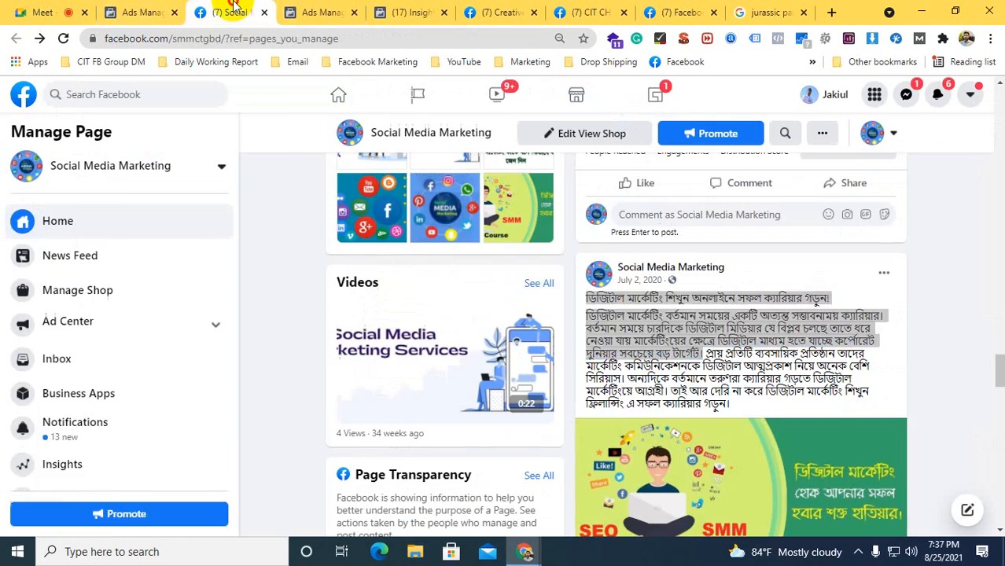
scroll(564, 283, up, 15)
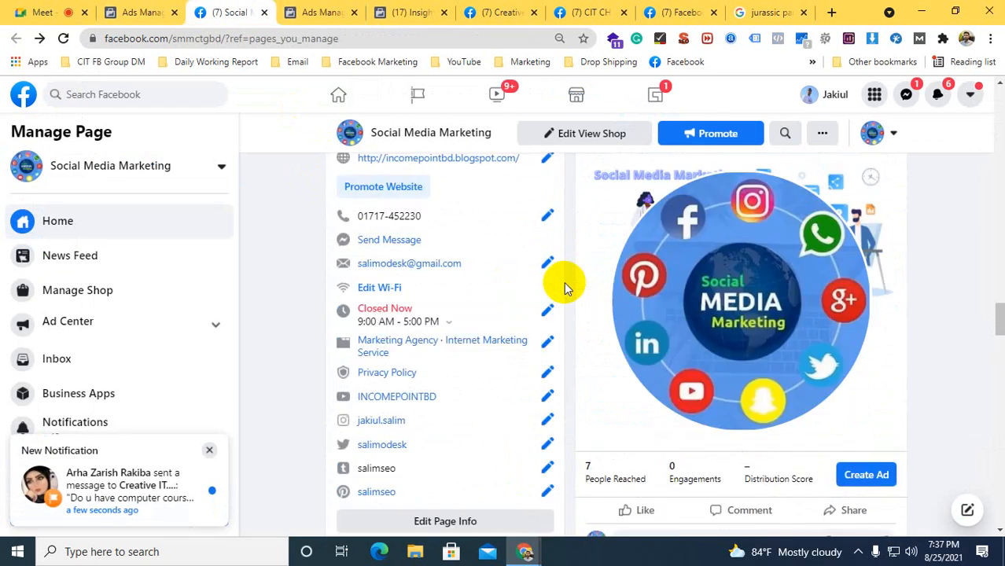
scroll(564, 287, up, 10)
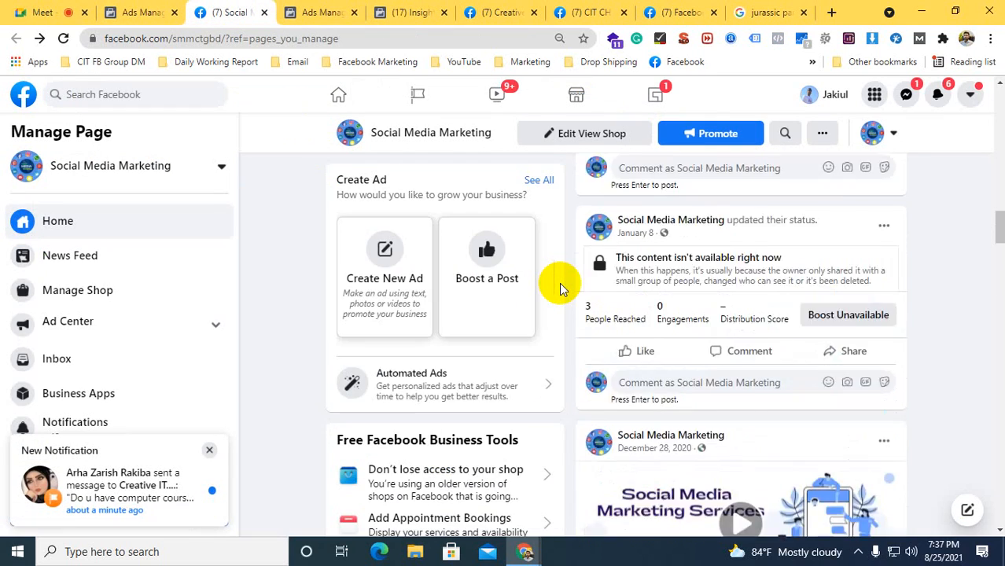
scroll(558, 284, up, 8)
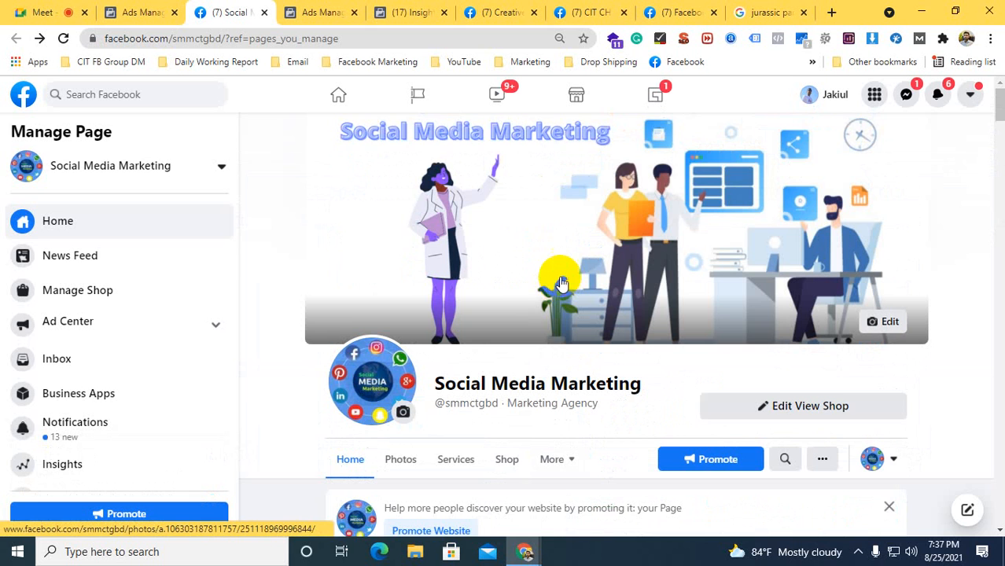
scroll(547, 259, down, 1)
click(506, 385)
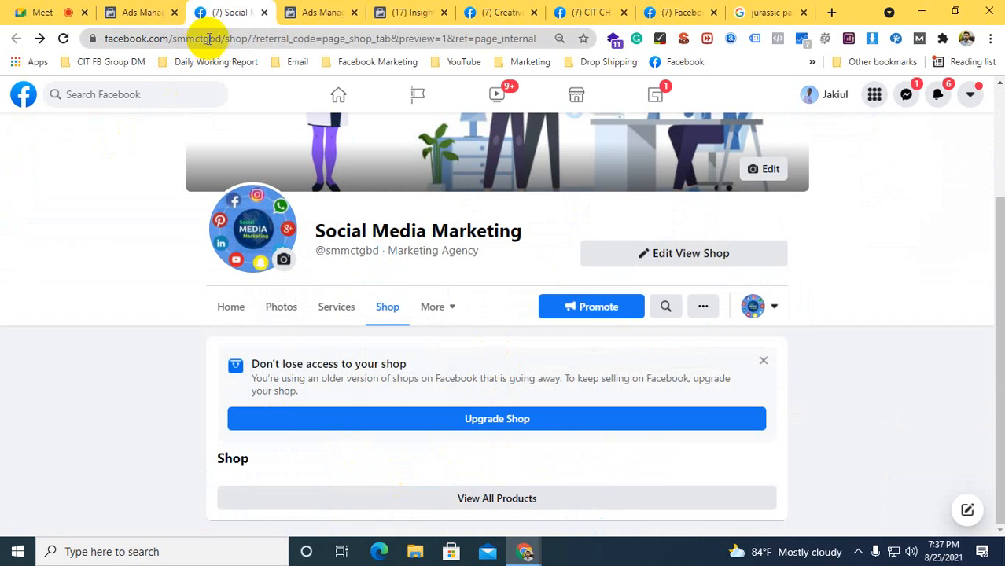
drag(249, 37, 89, 38)
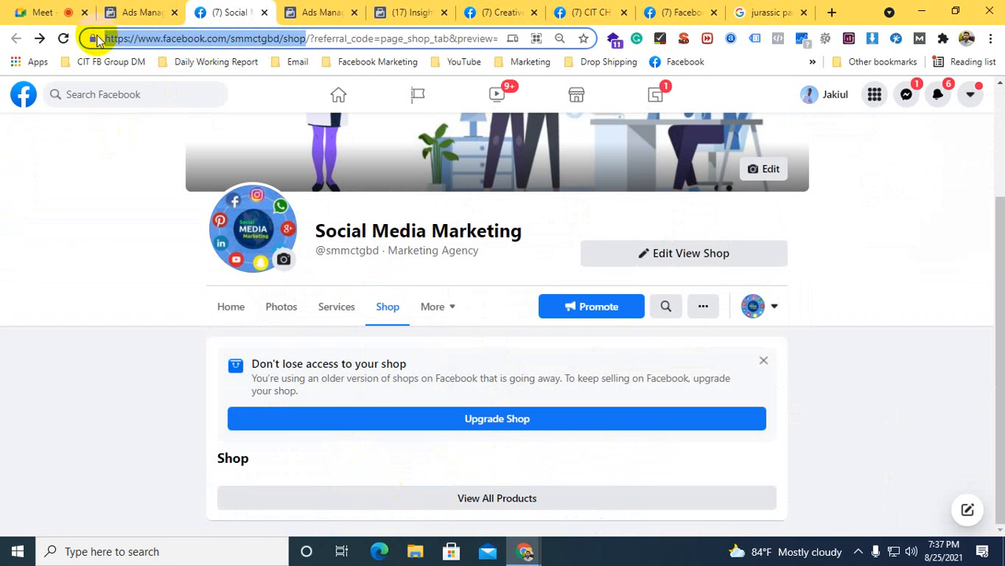
right_click(120, 41)
click(155, 144)
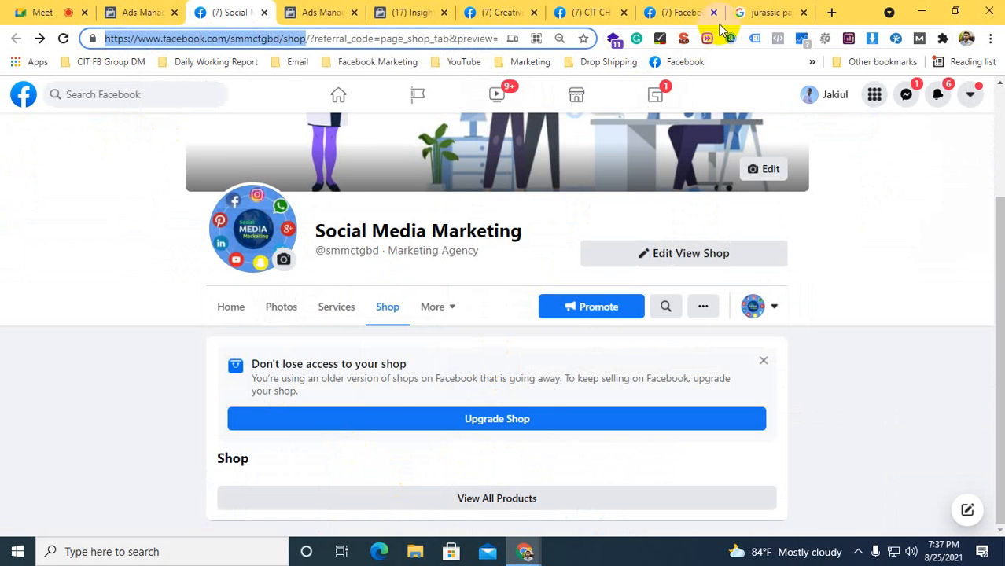
click(682, 9)
click(589, 11)
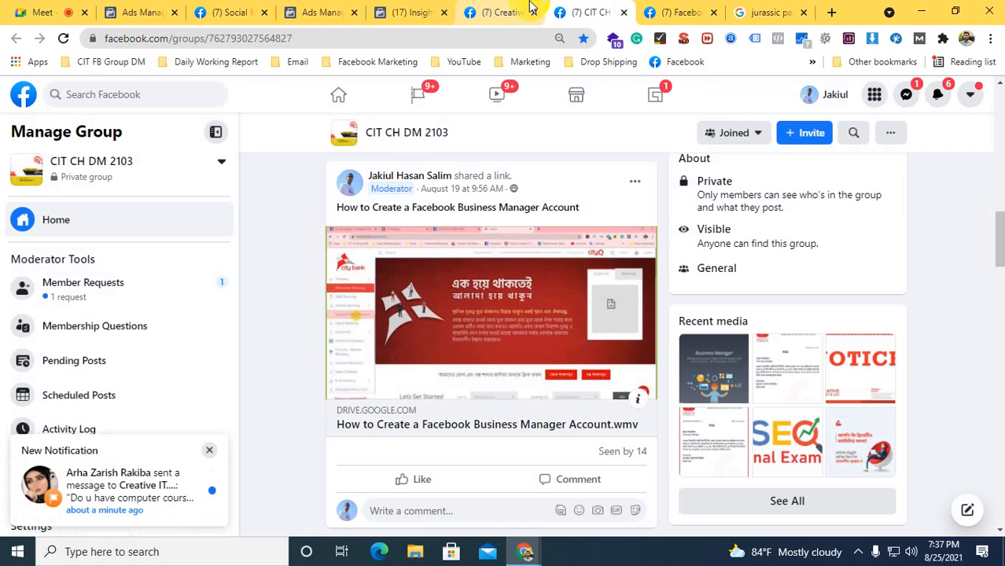
click(491, 12)
click(405, 12)
click(316, 12)
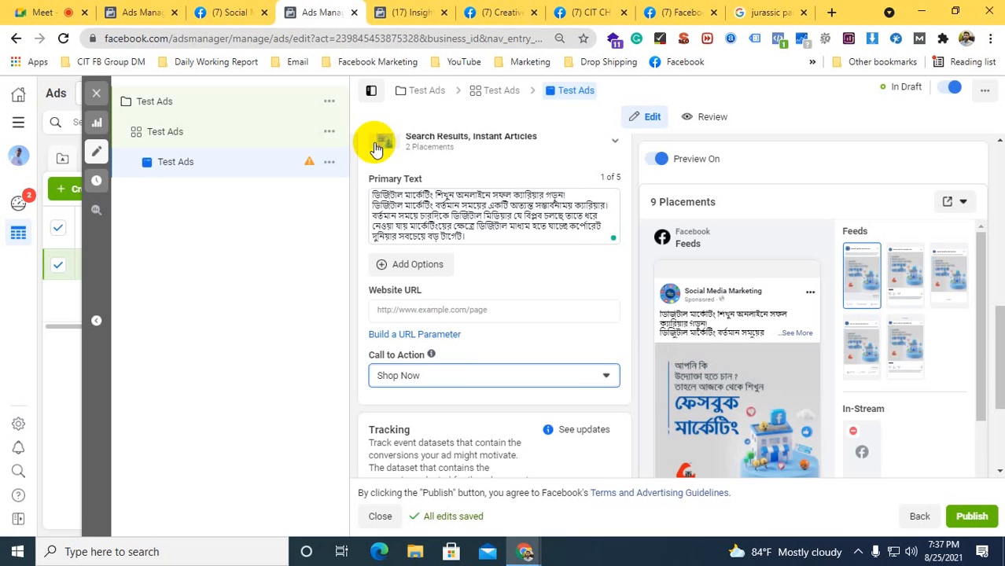
click(383, 309)
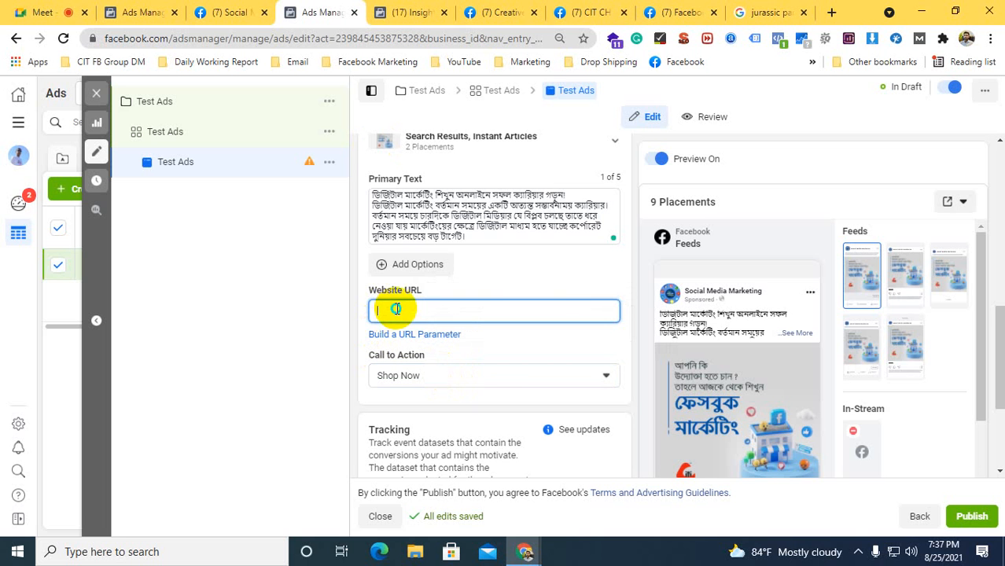
right_click(396, 309)
click(428, 197)
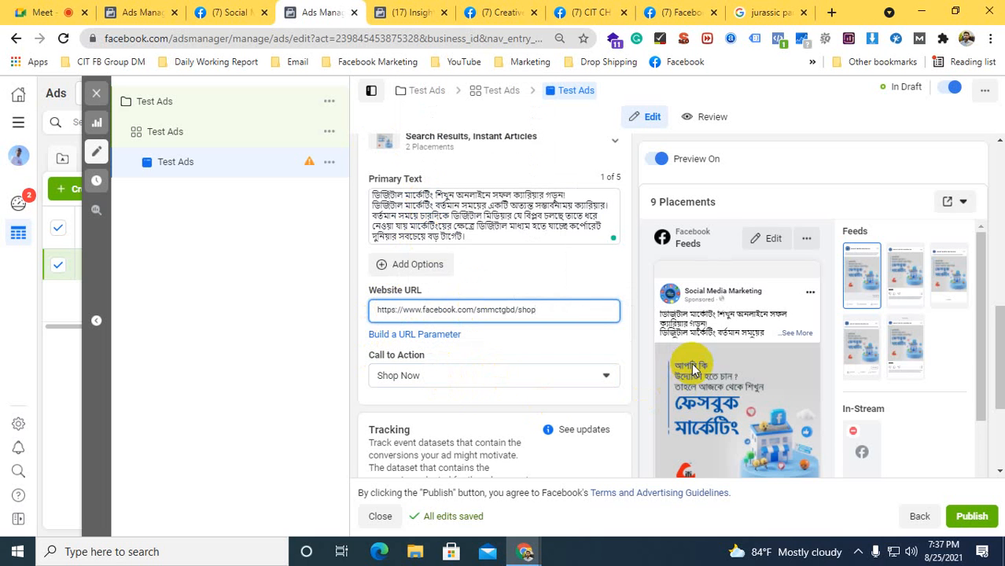
scroll(731, 382, down, 2)
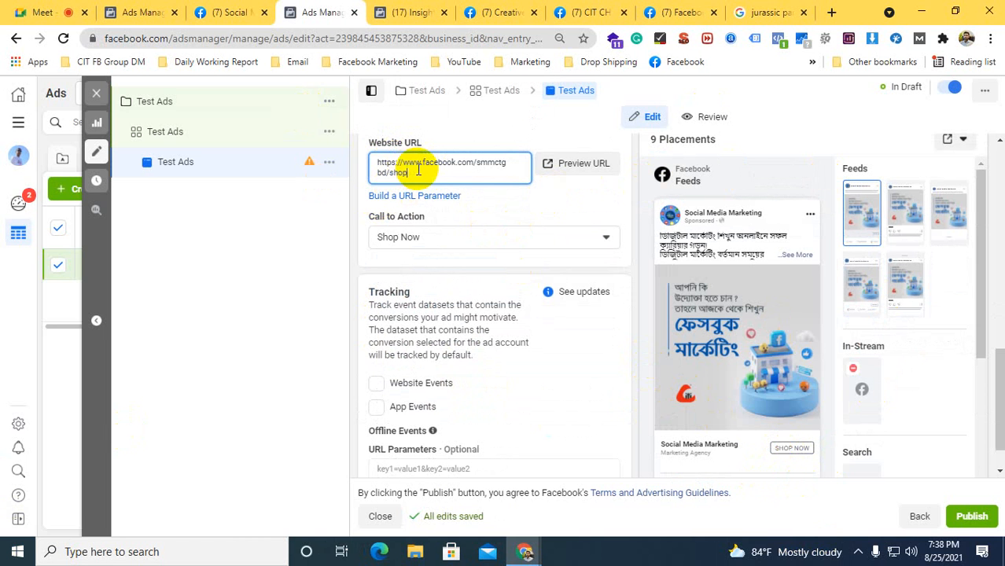
Clear the ad's website URL and set the call to action to Send Message
triple_click(378, 165)
key(BackSpace)
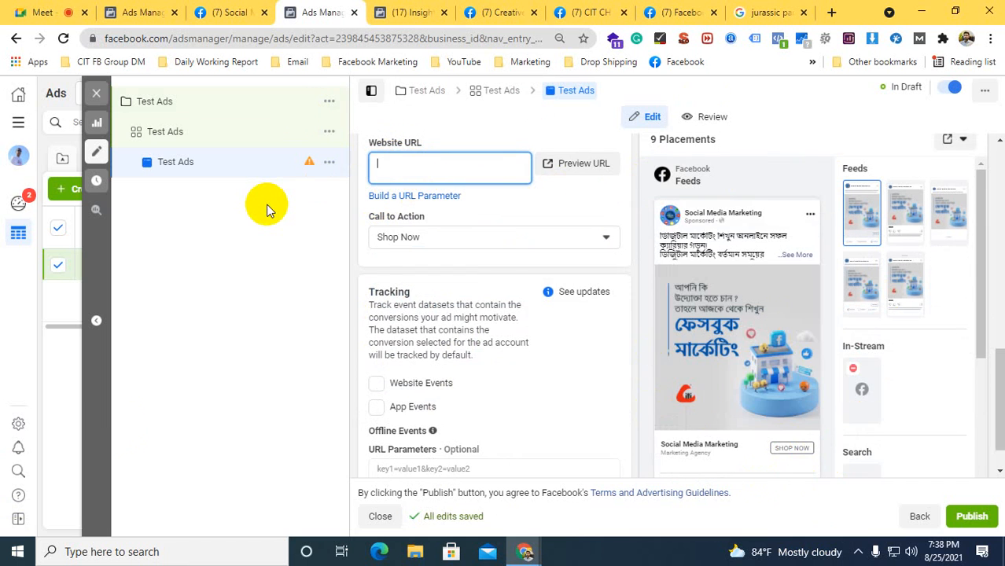
click(433, 227)
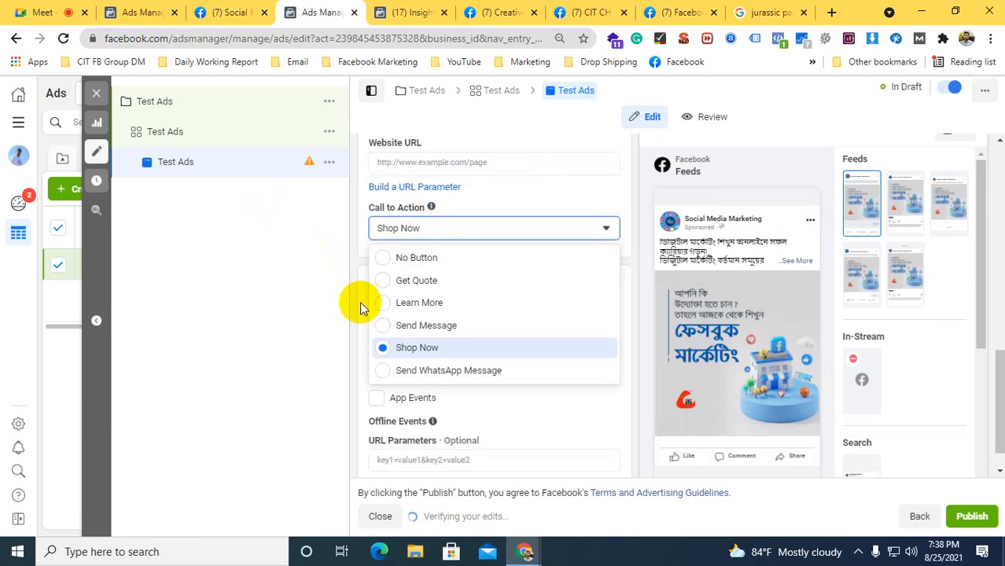
click(397, 325)
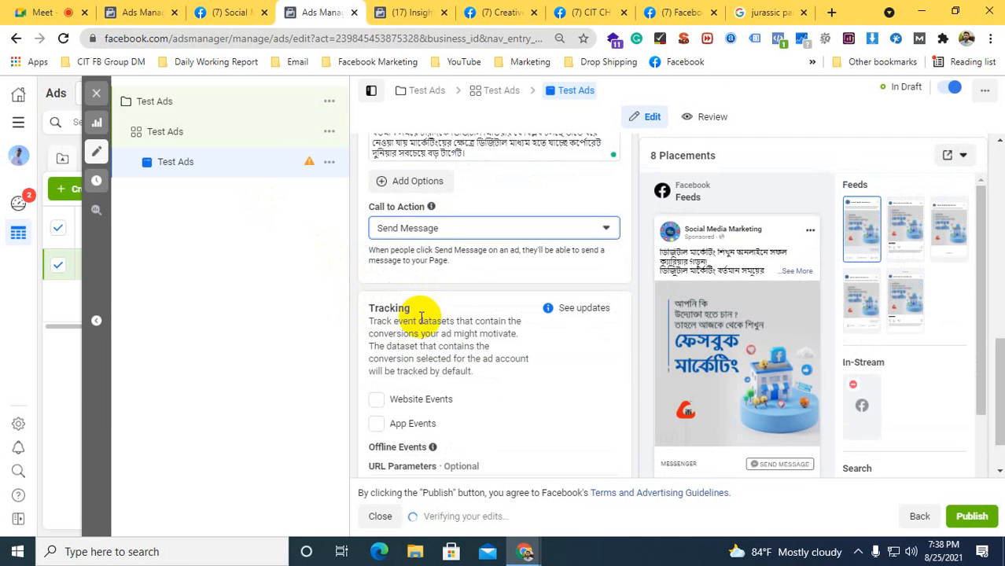
scroll(705, 346, down, 1)
scroll(527, 346, up, 5)
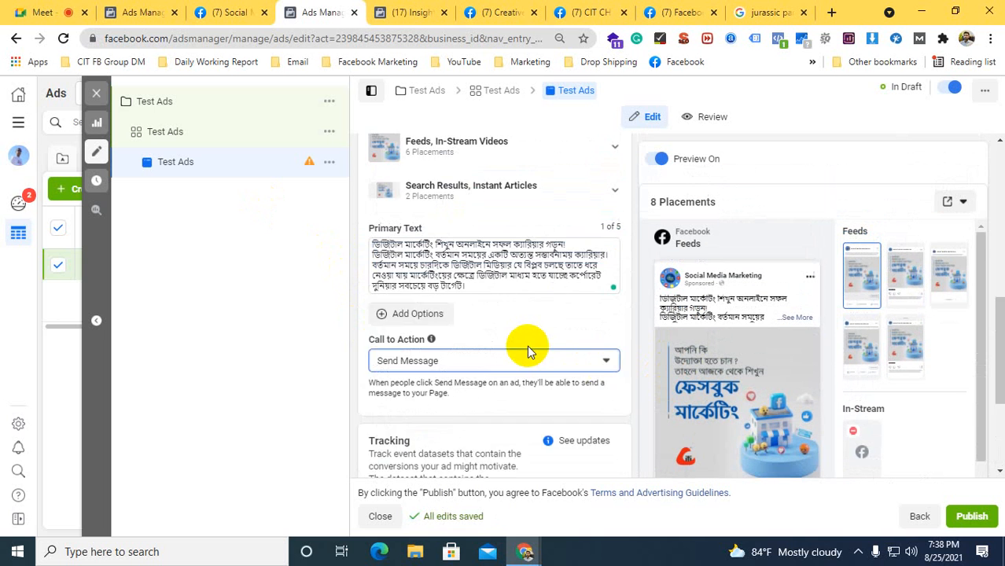
Enable Website Events tracking for the ad, read the pixel notice and disable the tracking again
scroll(518, 338, down, 2)
scroll(483, 312, down, 3)
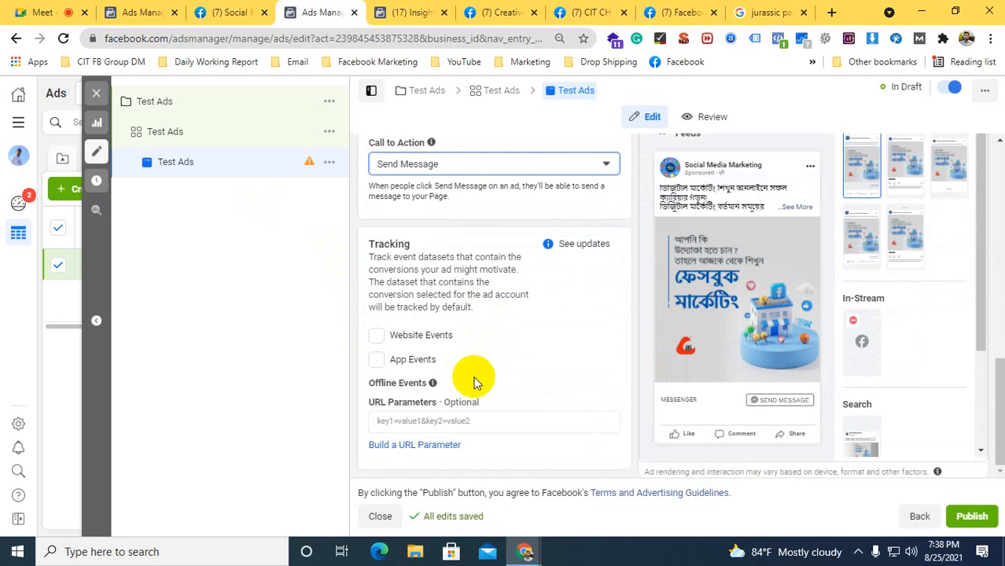
click(375, 338)
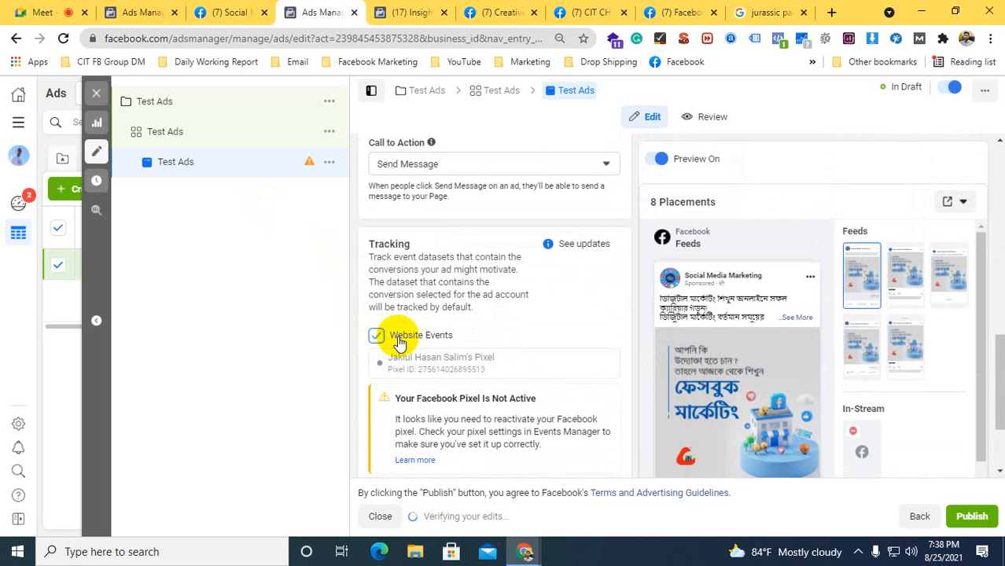
scroll(397, 339, down, 2)
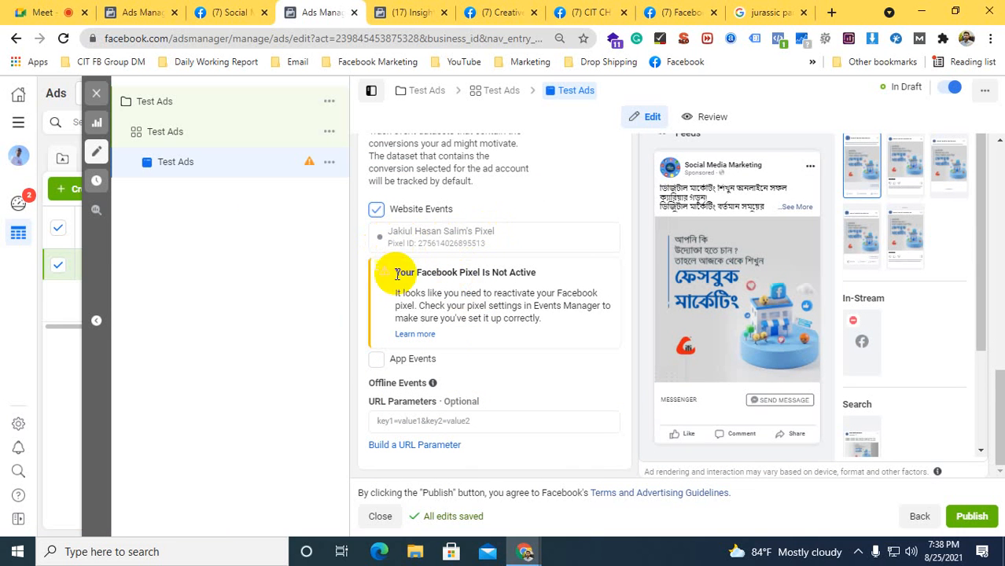
drag(538, 274, 410, 273)
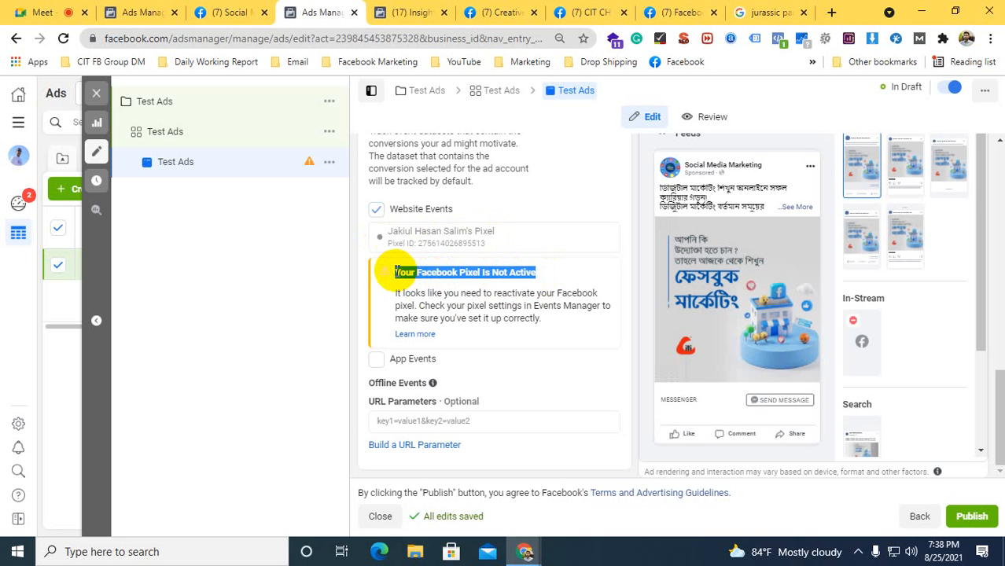
click(396, 269)
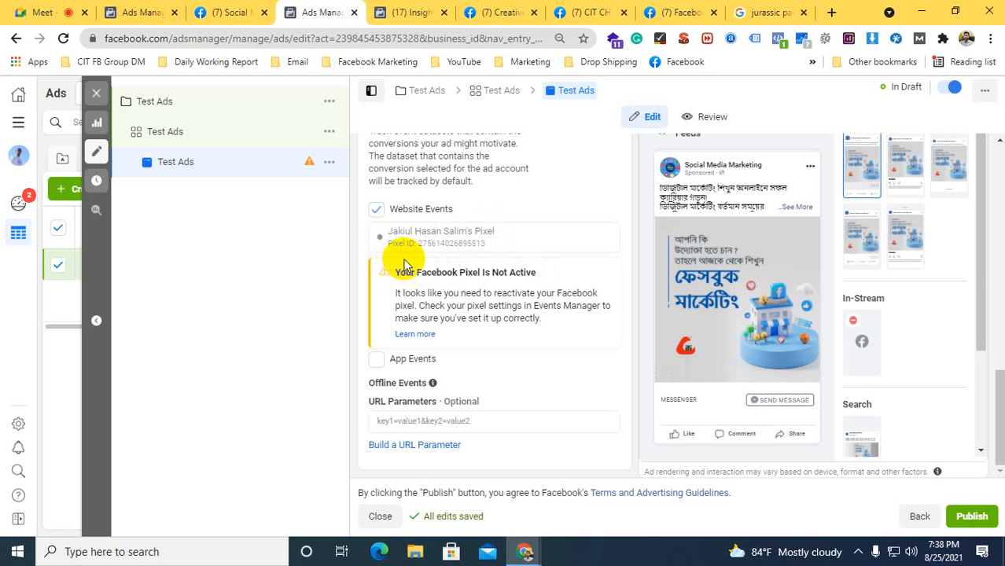
click(376, 209)
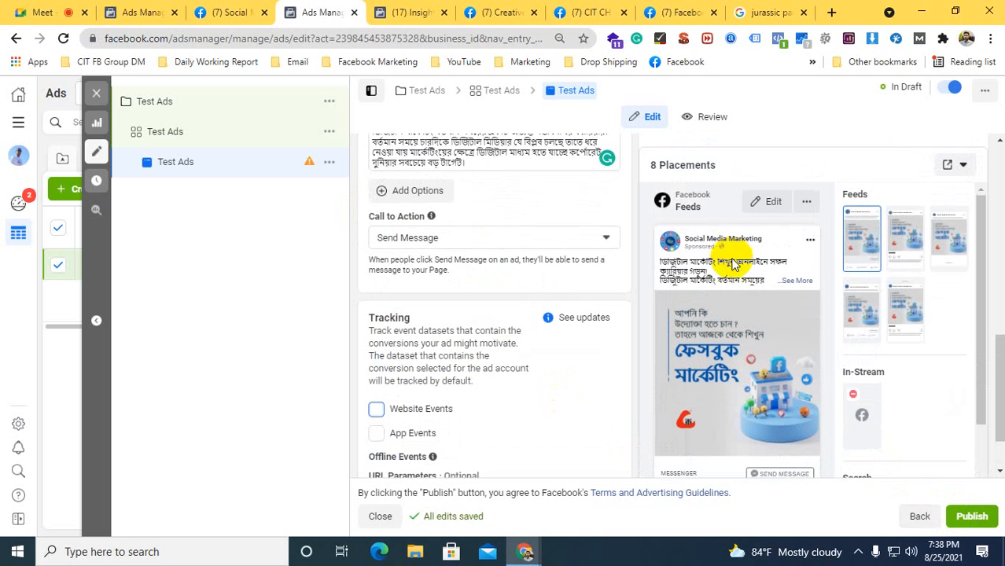
Open the full preview of the Facebook feed ad and view it in the Desktop News Feed format
scroll(849, 436, up, 1)
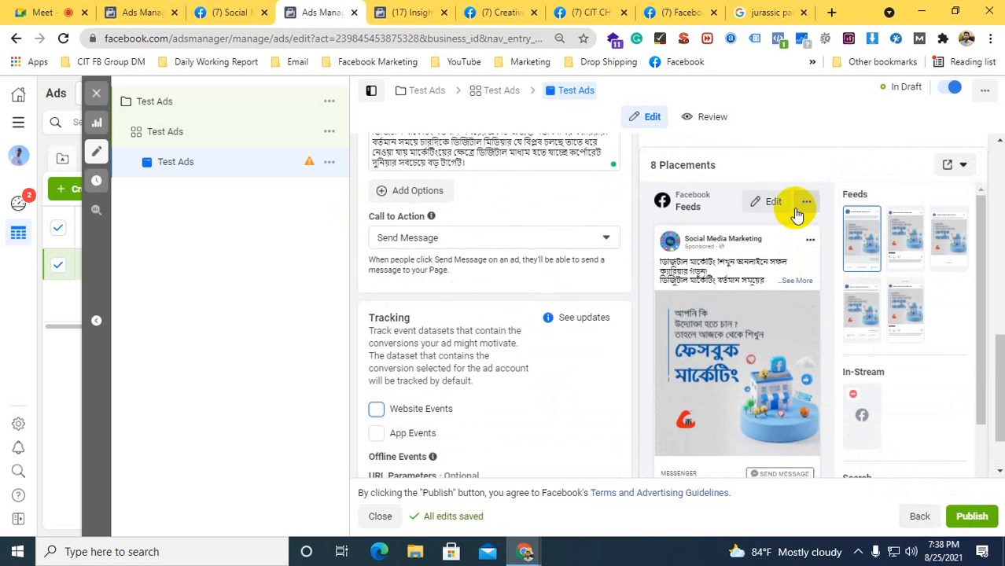
click(805, 201)
click(831, 258)
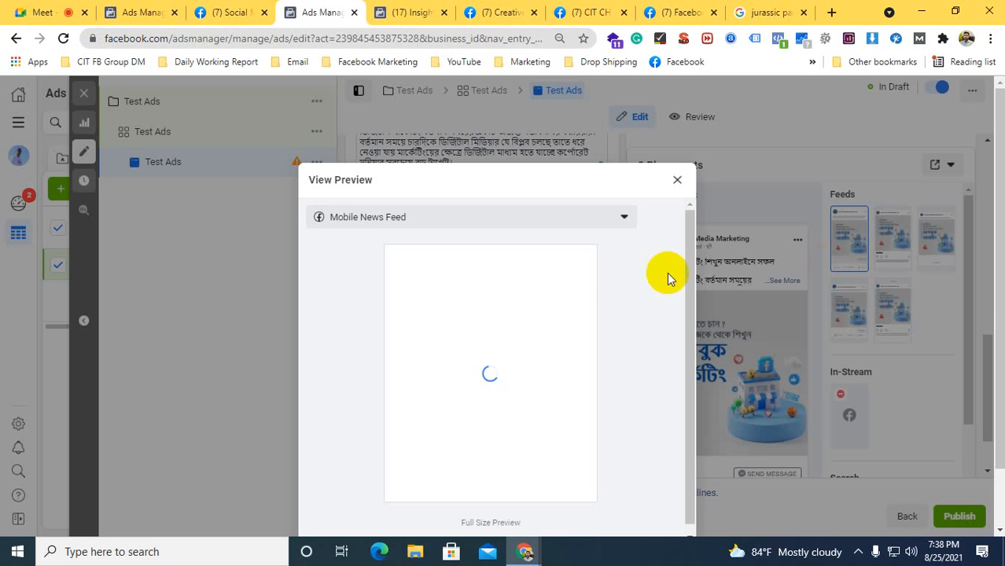
click(340, 226)
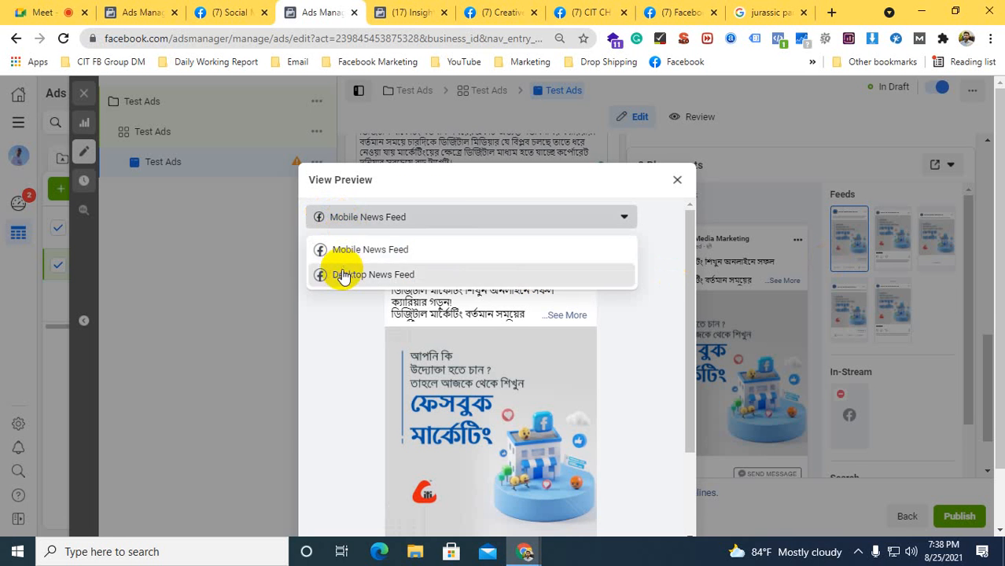
click(341, 272)
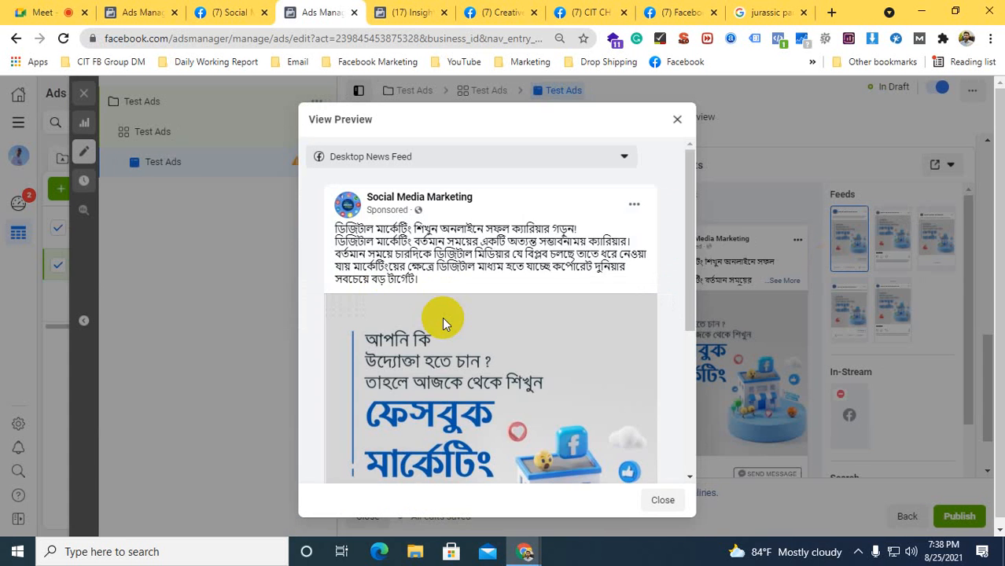
scroll(448, 302, down, 2)
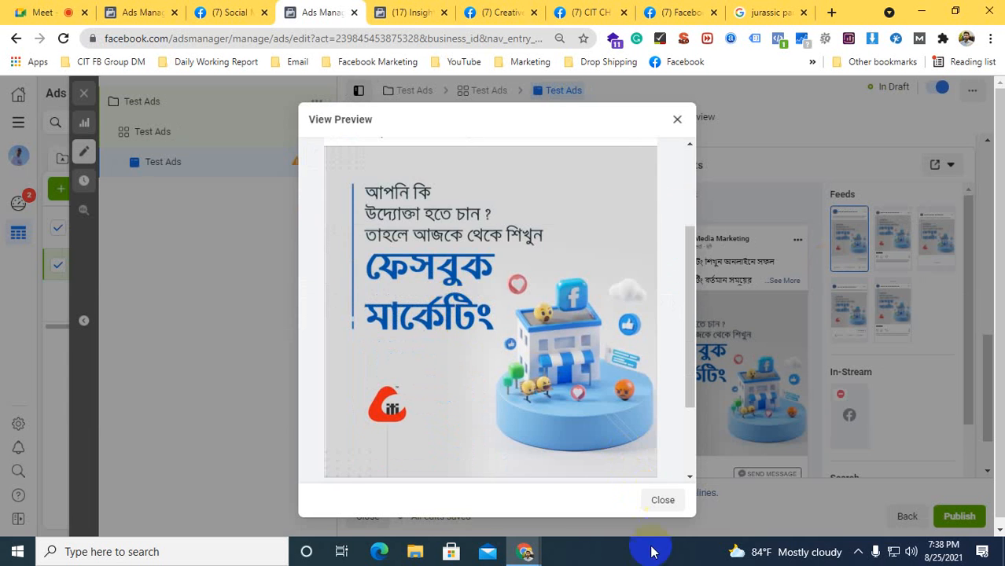
Close the ad's full preview and read the recommendation flagged on the ad
click(655, 499)
mouse_move(310, 165)
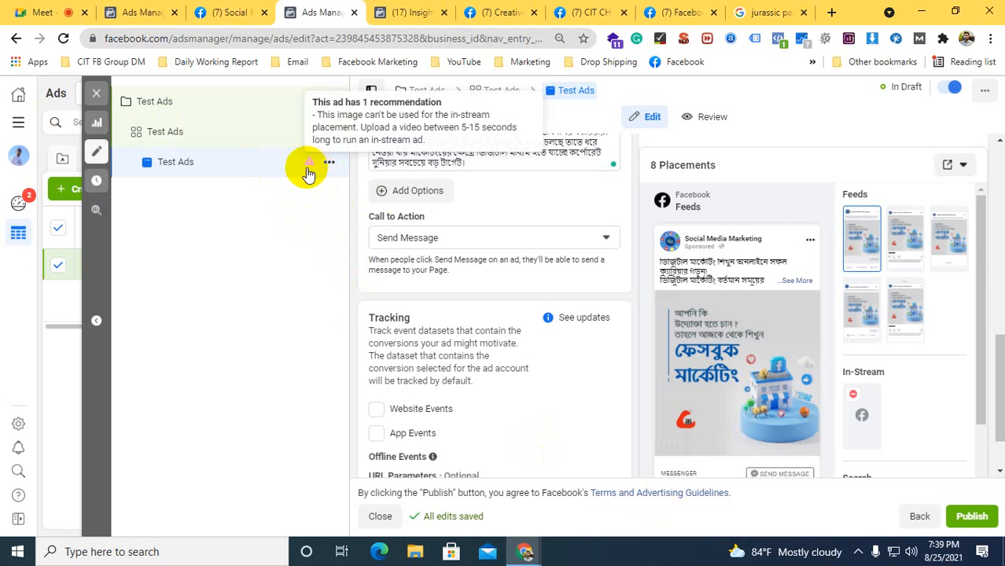
scroll(393, 236, up, 3)
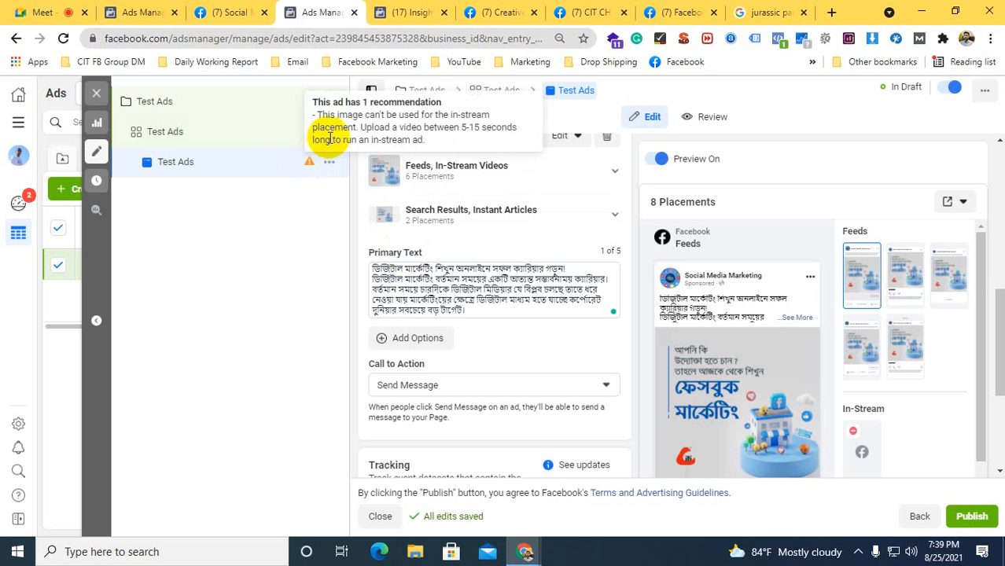
Open the Test Ads ad set and review its budget and schedule settings
click(173, 134)
scroll(432, 260, down, 4)
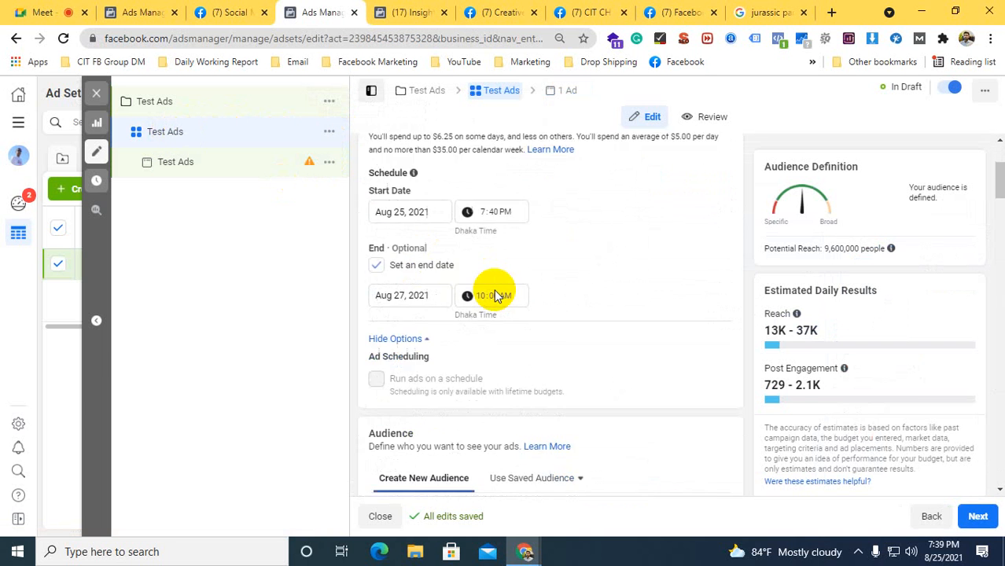
scroll(503, 303, down, 2)
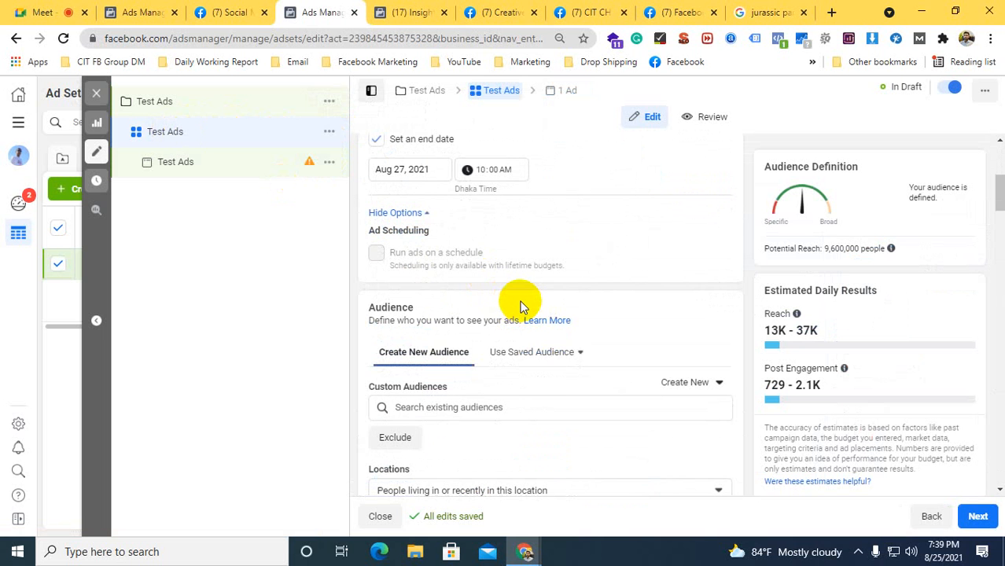
scroll(519, 305, up, 2)
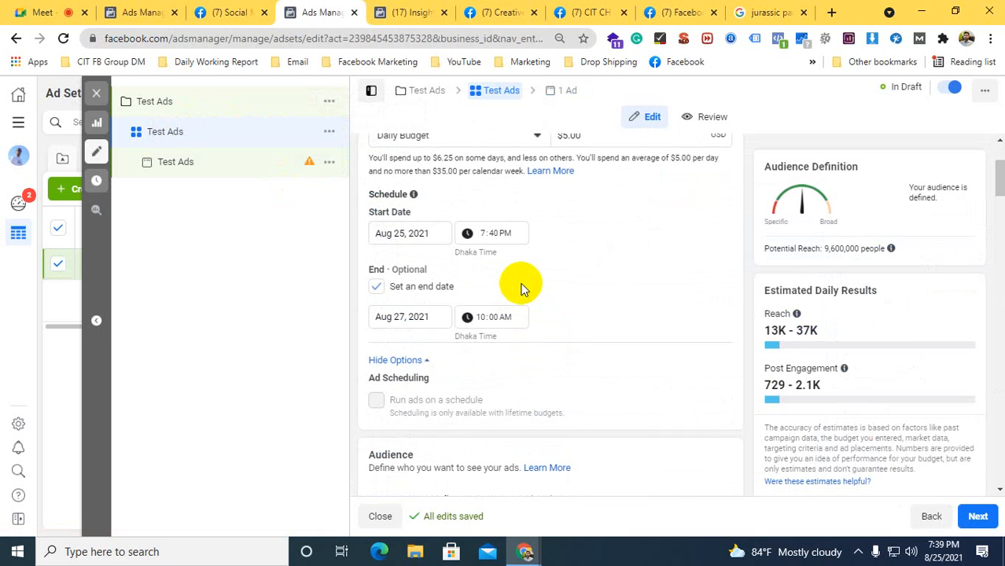
scroll(521, 286, up, 1)
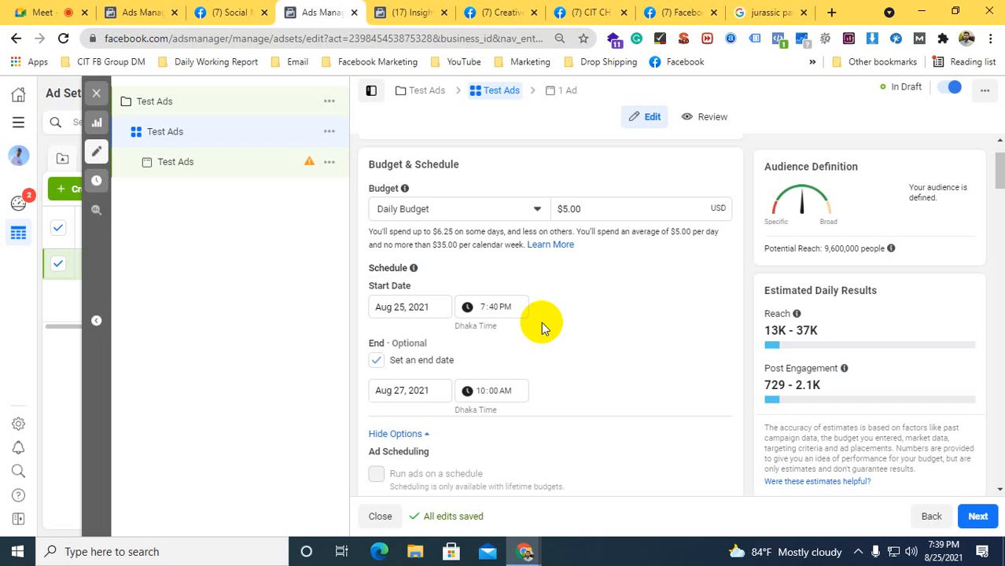
Open Facebook Watch in the CIT CH DM 2103 group's browser tab and look through the feed for a sponsored video
click(234, 12)
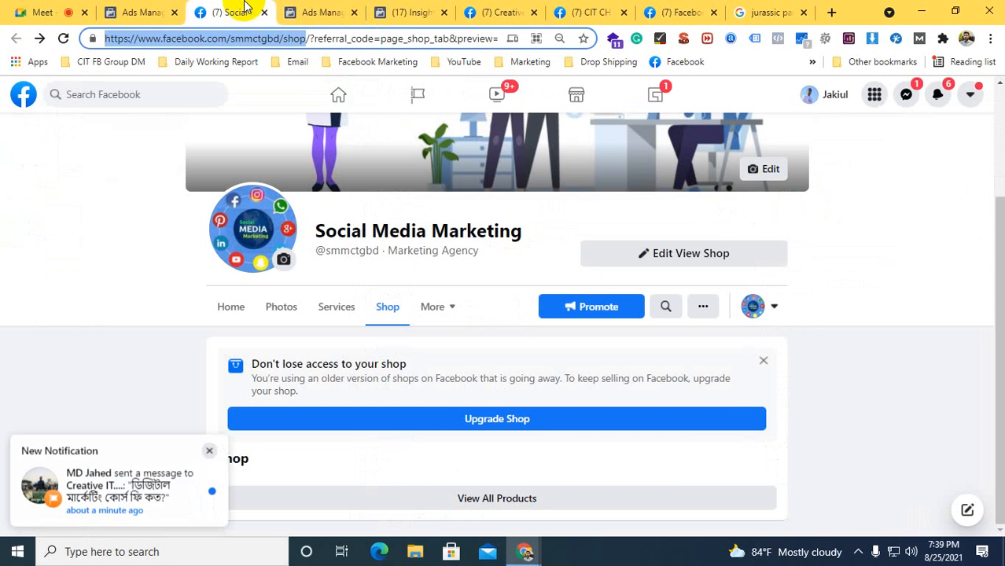
click(588, 12)
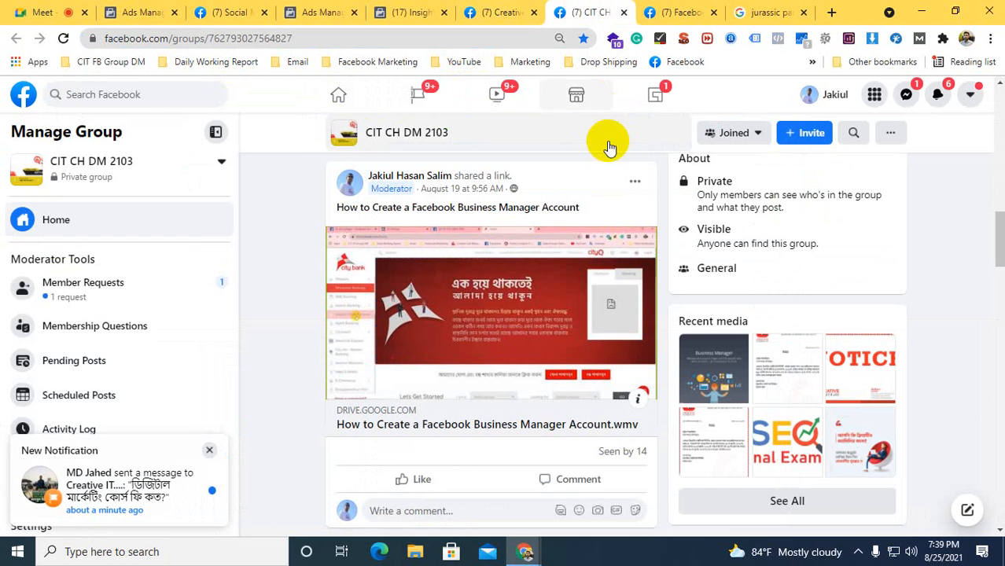
click(497, 94)
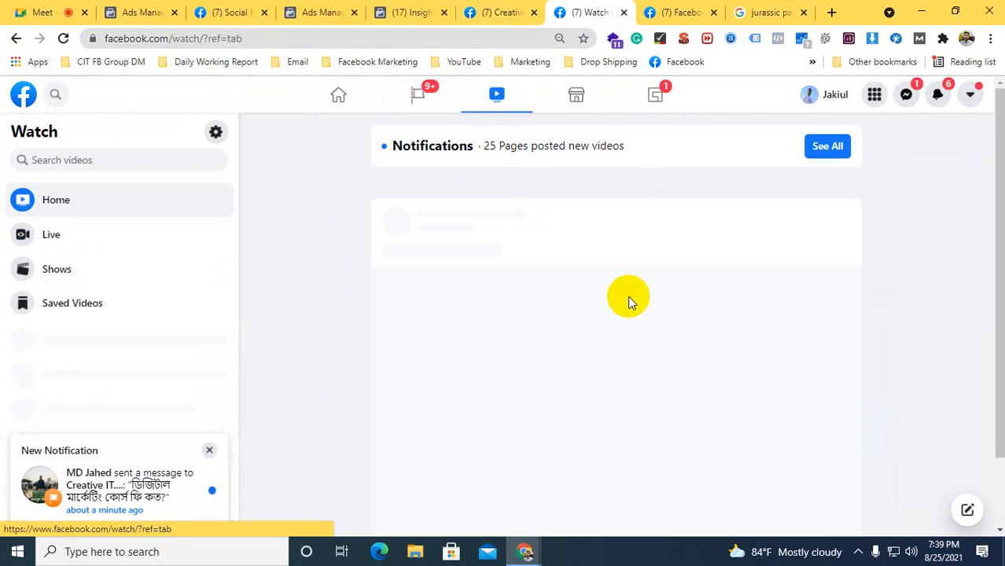
scroll(550, 353, down, 3)
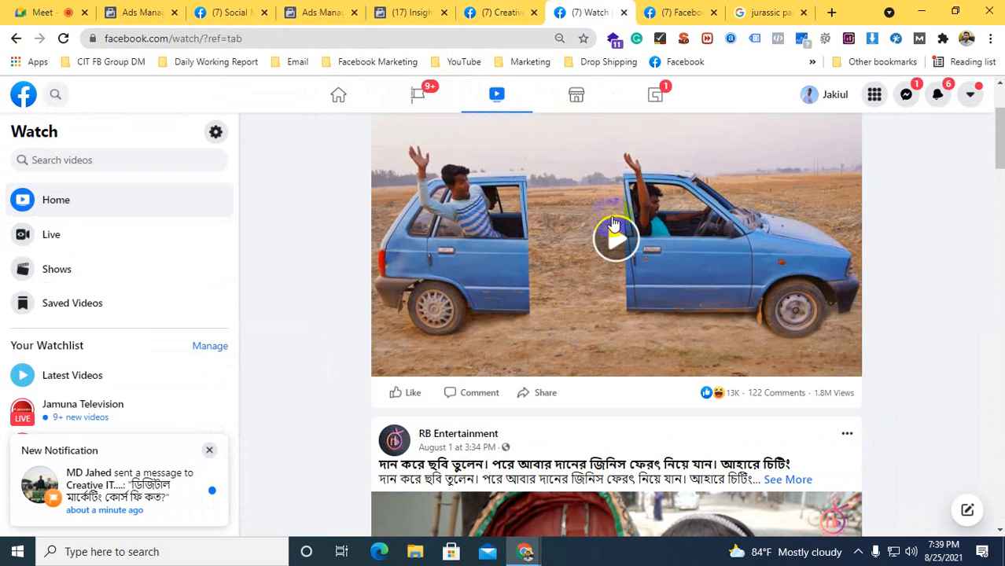
scroll(612, 224, down, 10)
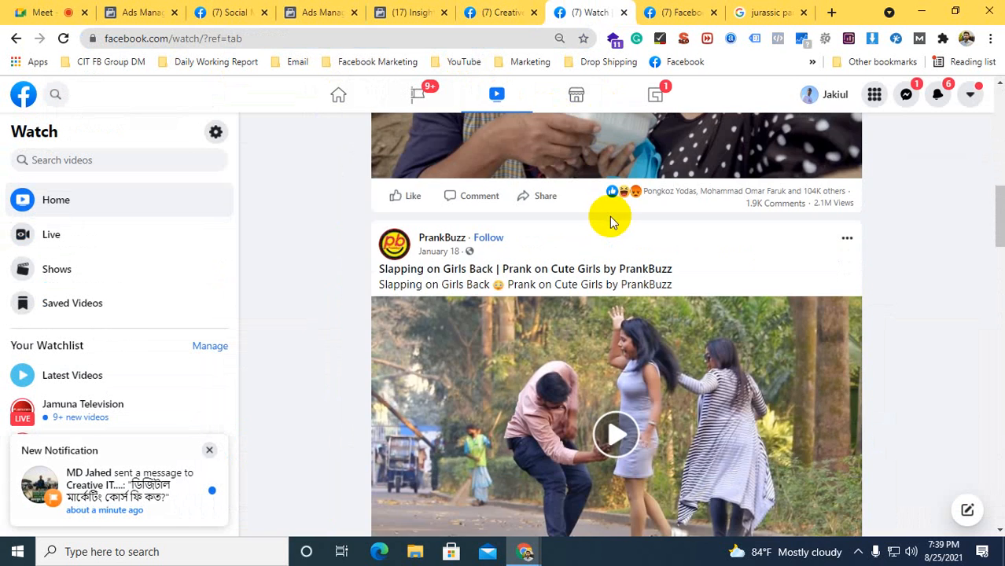
scroll(609, 217, down, 20)
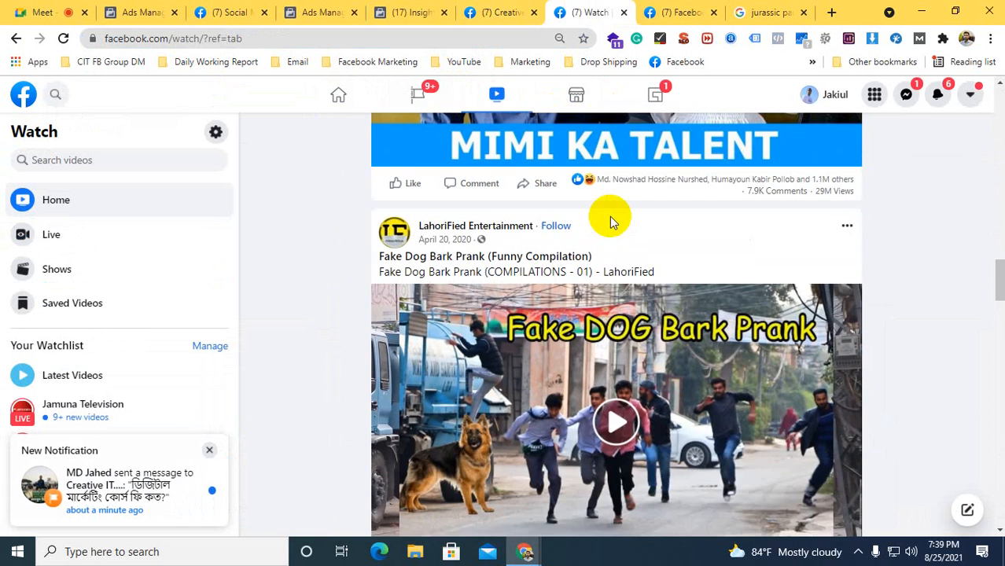
scroll(613, 222, down, 8)
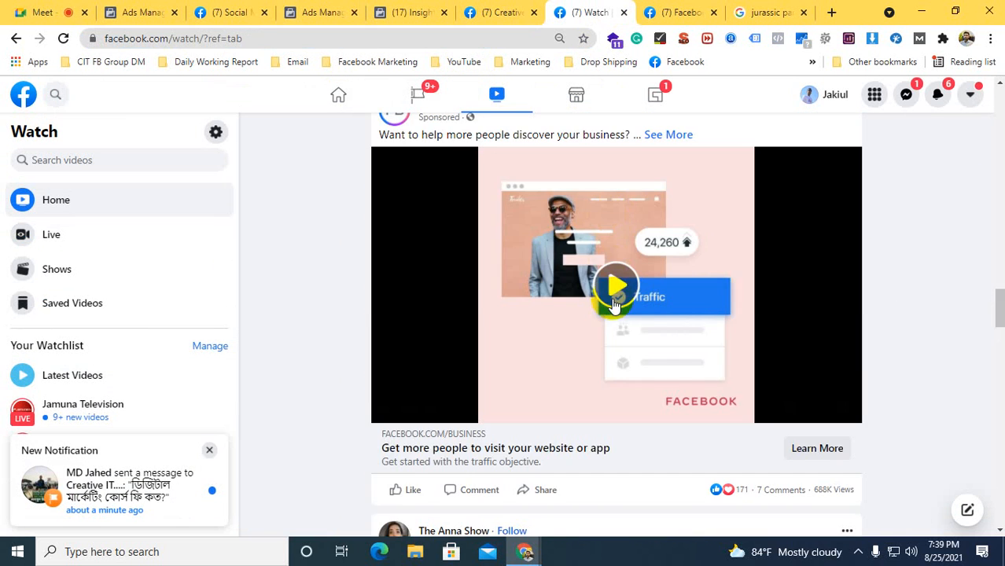
Pause the Facebook for Business sponsored video and look further down the Watch feed for another sponsored video
scroll(611, 297, up, 1)
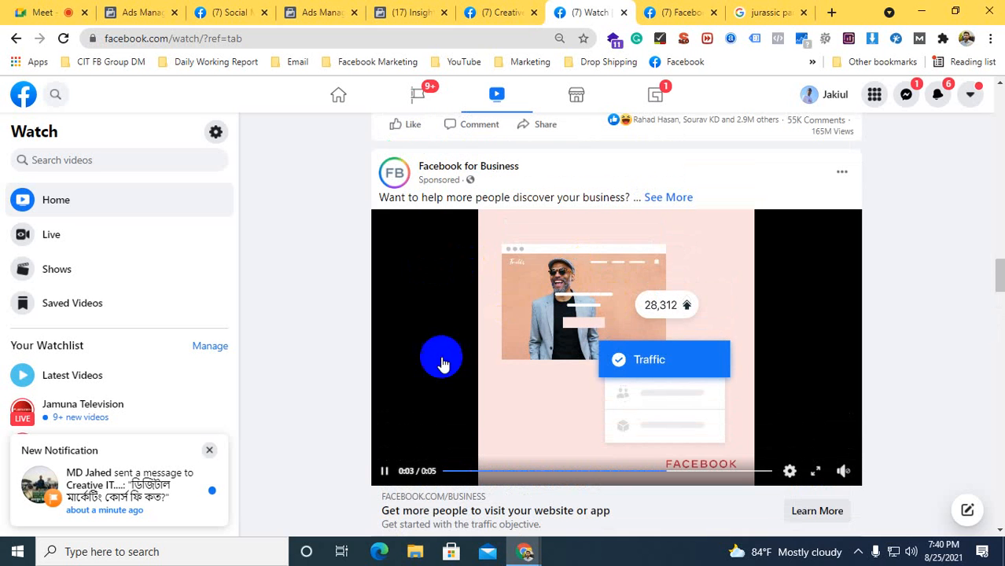
click(387, 473)
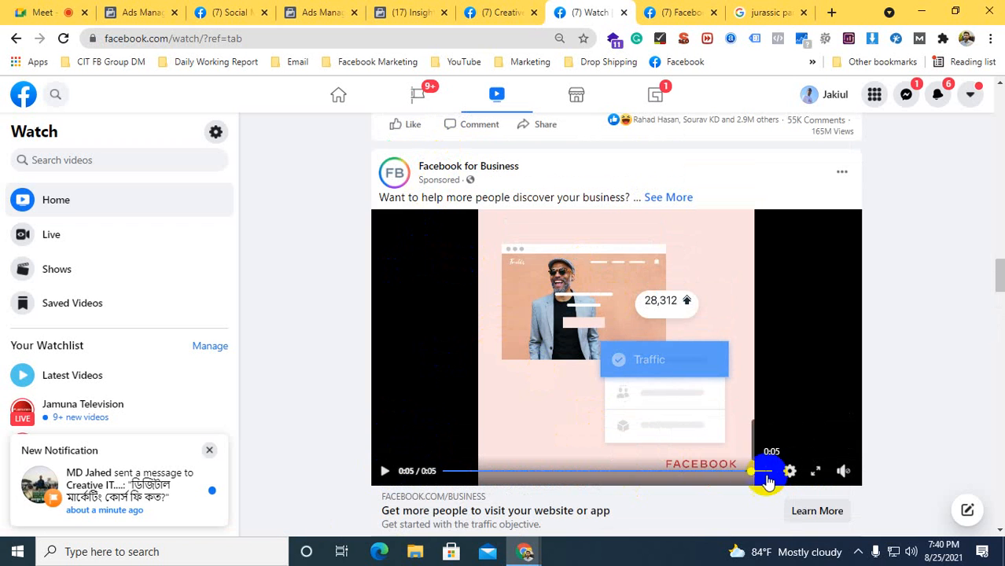
scroll(538, 319, down, 6)
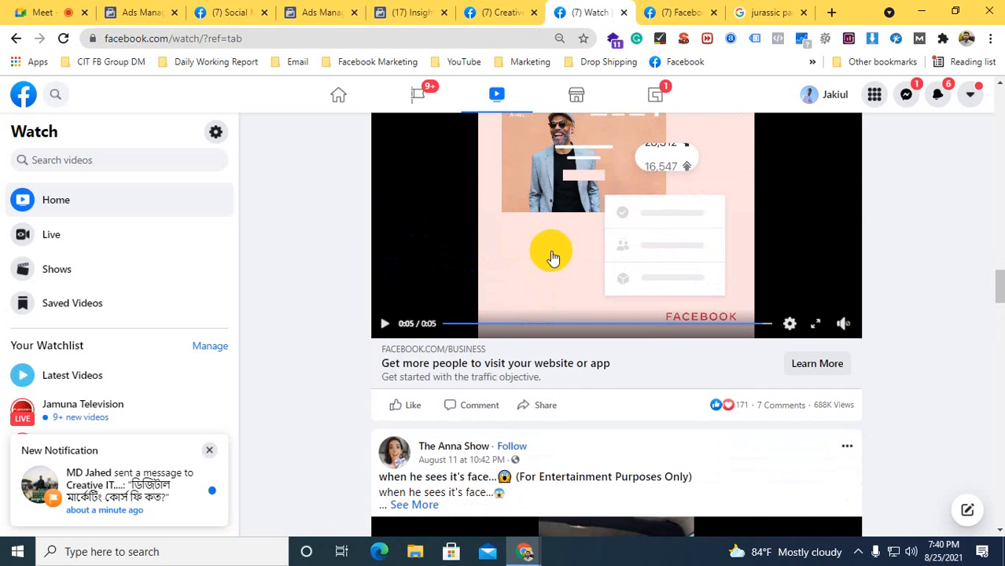
scroll(564, 258, down, 10)
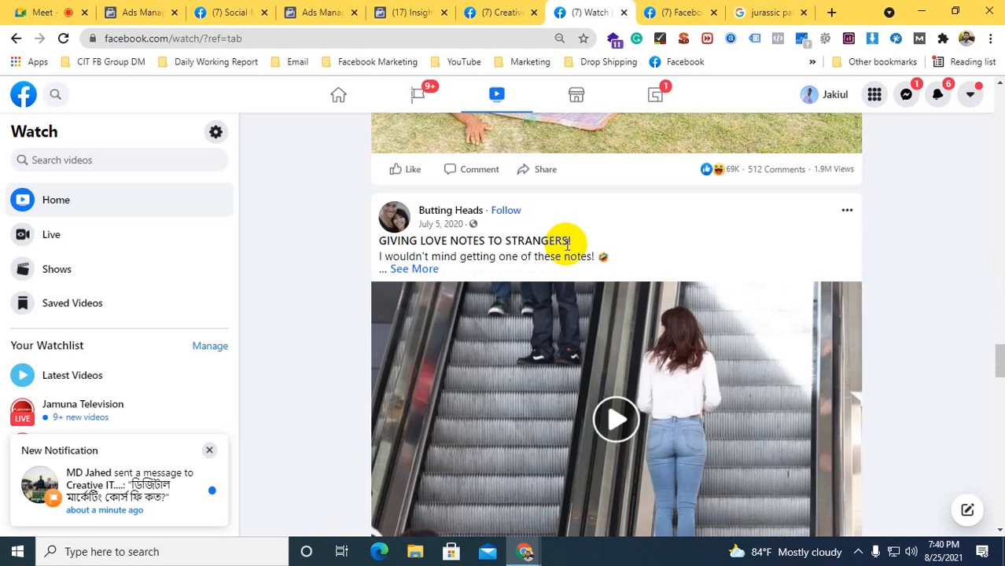
scroll(540, 309, down, 12)
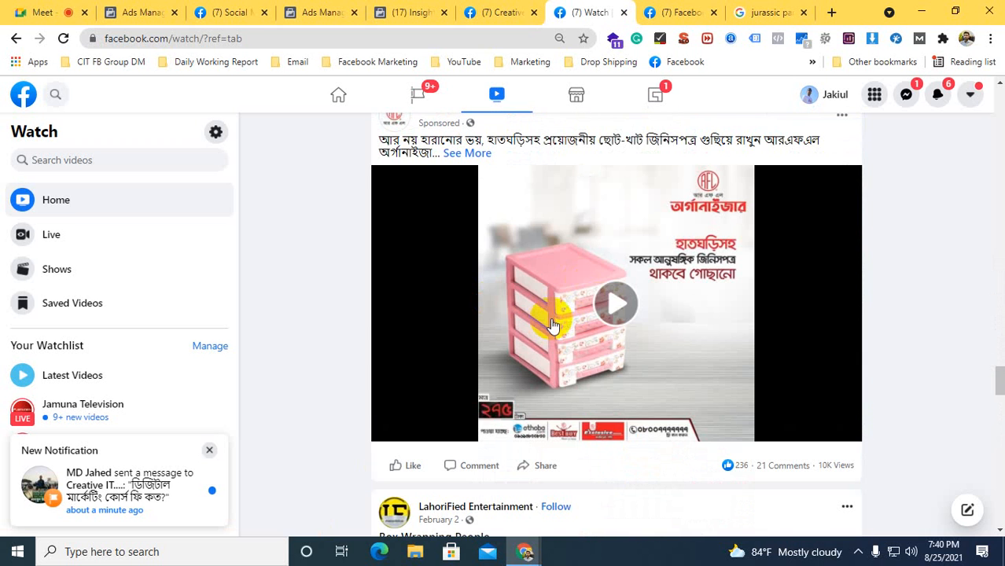
Return to the ad set in Ads Manager and reread the schedule help and the ad's recommendation
click(384, 15)
click(332, 15)
mouse_move(413, 268)
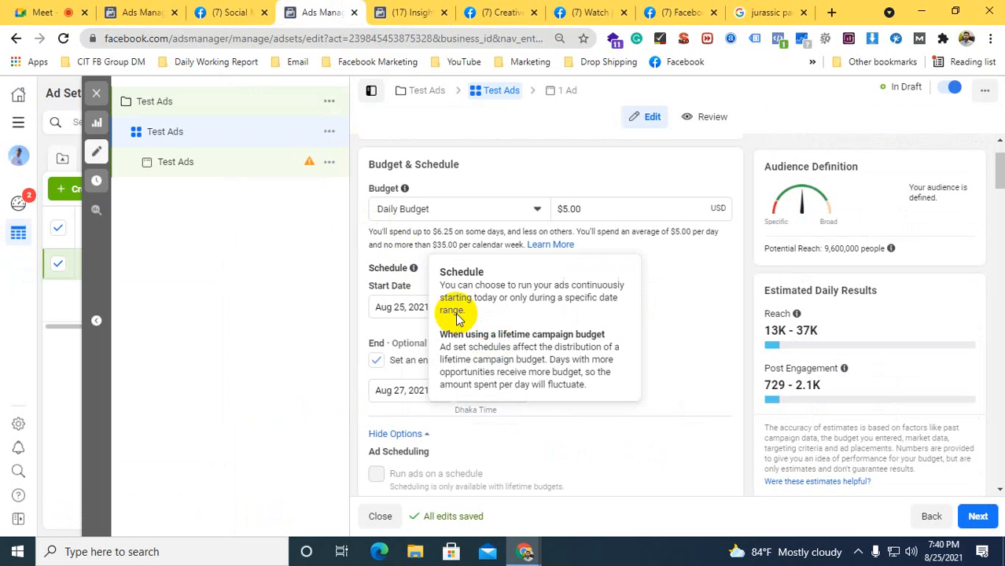
scroll(702, 295, down, 5)
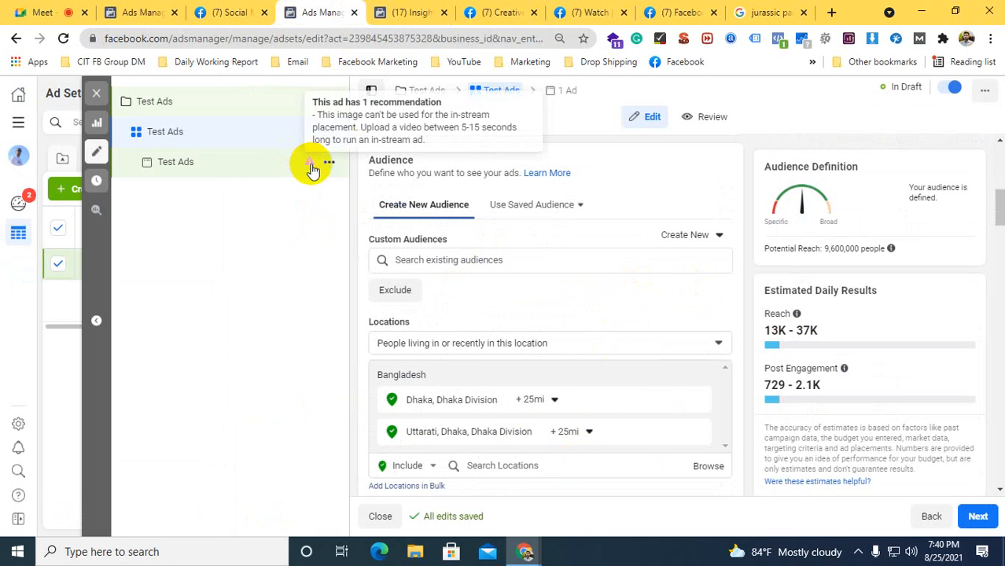
mouse_move(311, 165)
Remove Facebook In-Stream Videos from the ad set's manual placements
scroll(516, 258, down, 6)
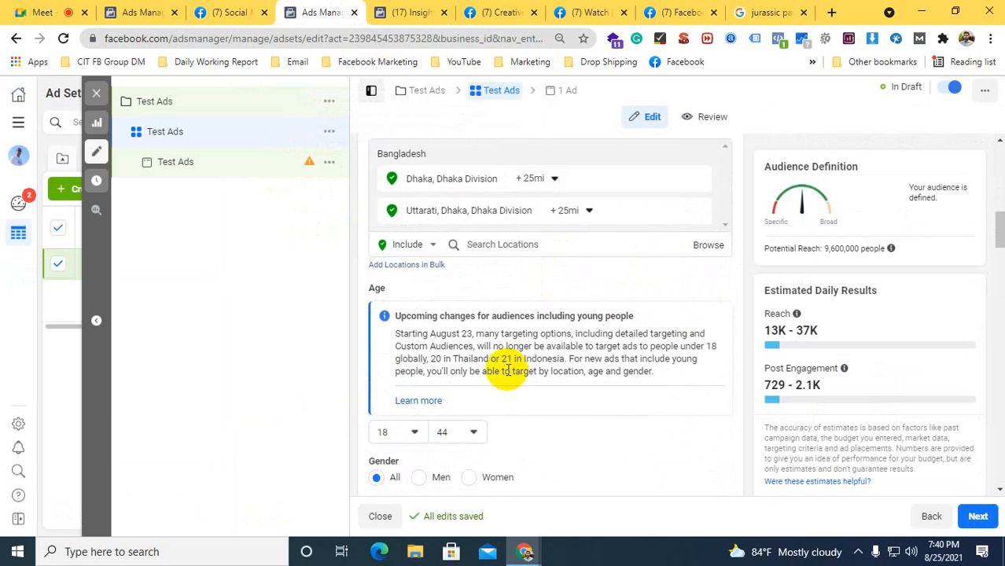
scroll(532, 370, down, 2)
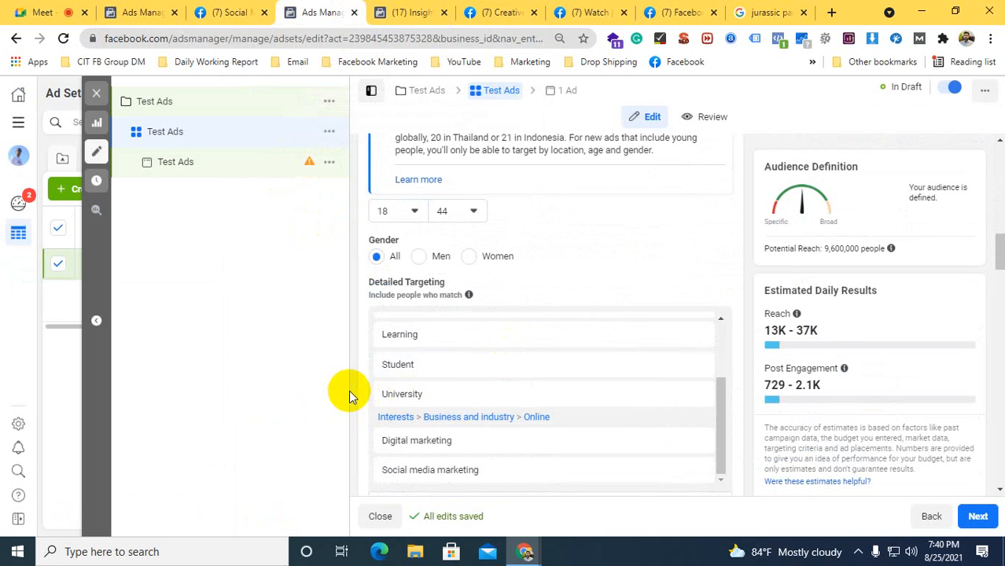
scroll(350, 399, down, 9)
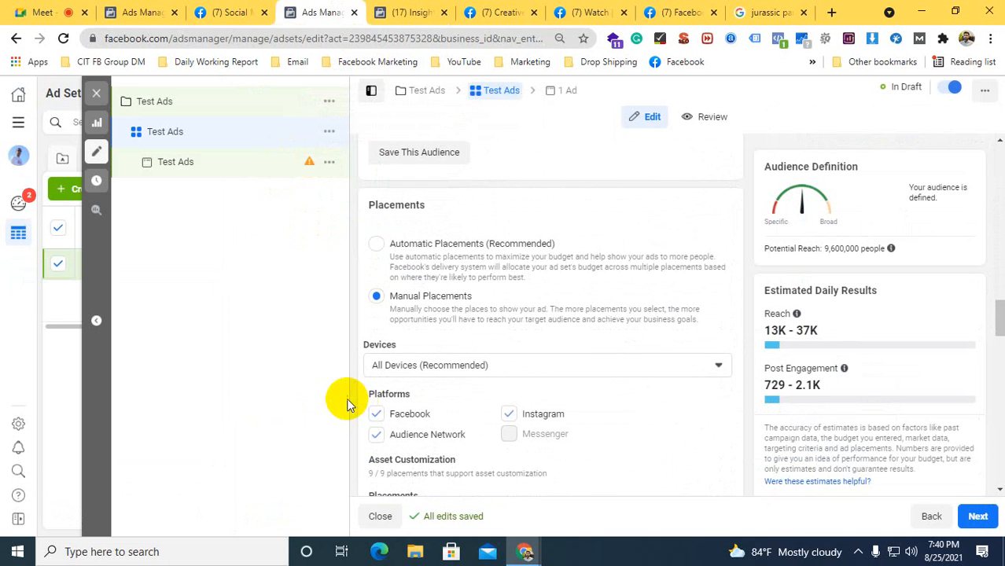
scroll(346, 398, down, 8)
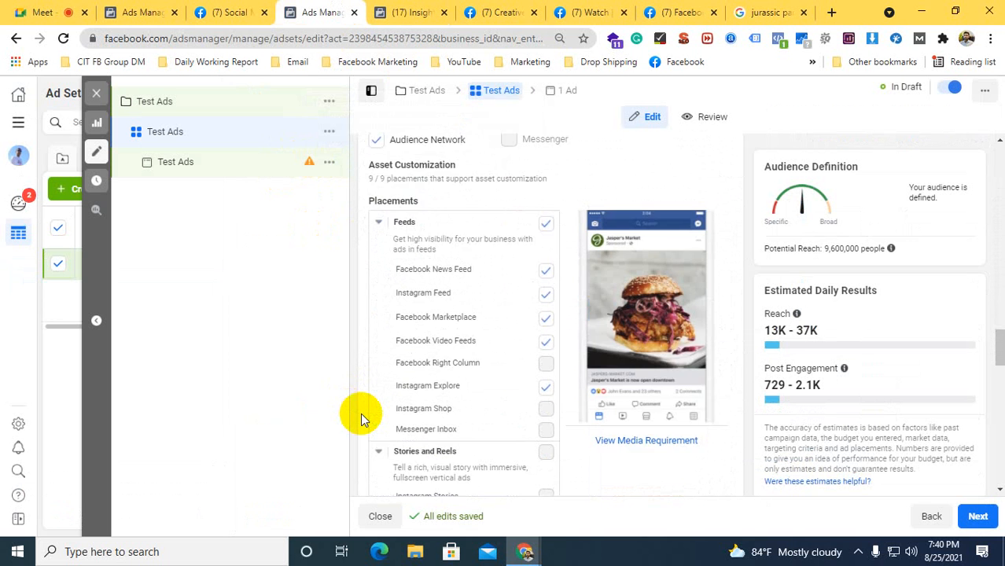
scroll(366, 414, down, 2)
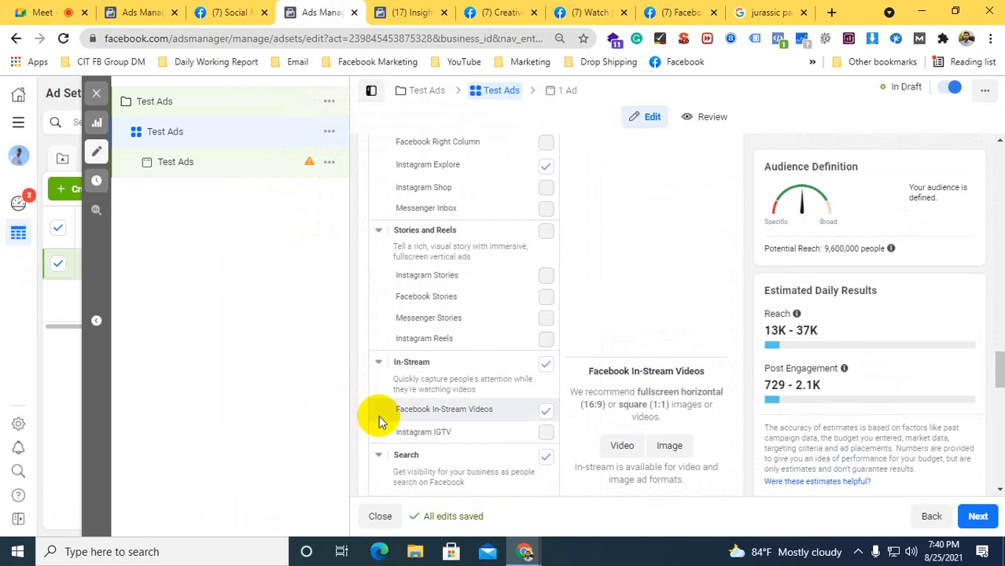
click(546, 411)
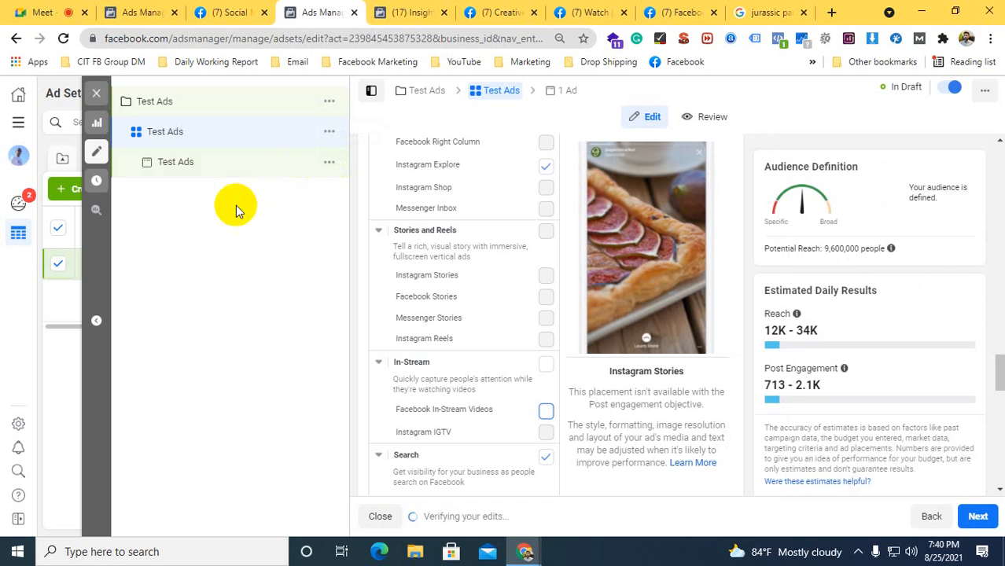
Reopen the Test Ads ad and review its Facebook Page choices and the Ad Setup options, including Use Existing Post
click(177, 162)
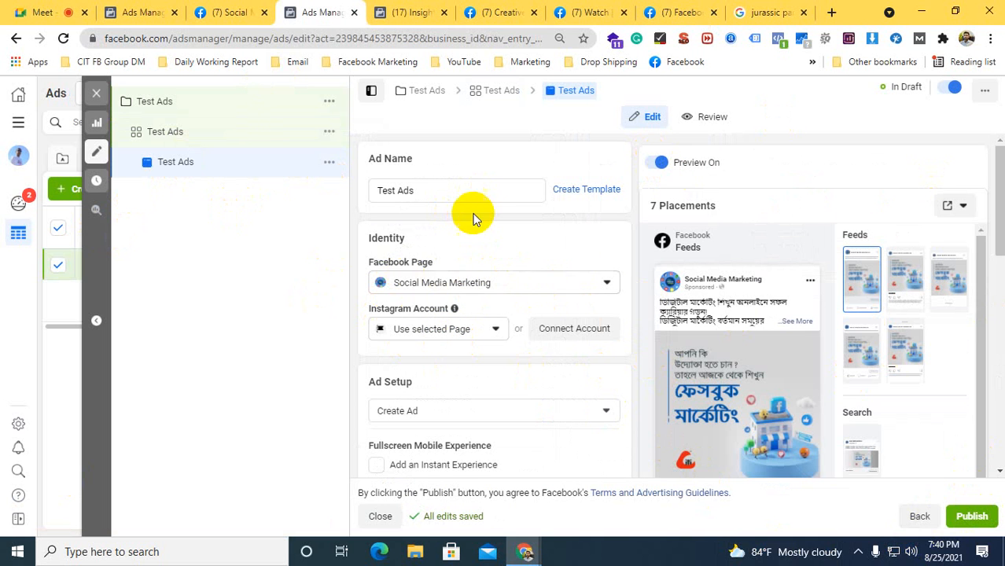
scroll(482, 242, down, 1)
click(419, 219)
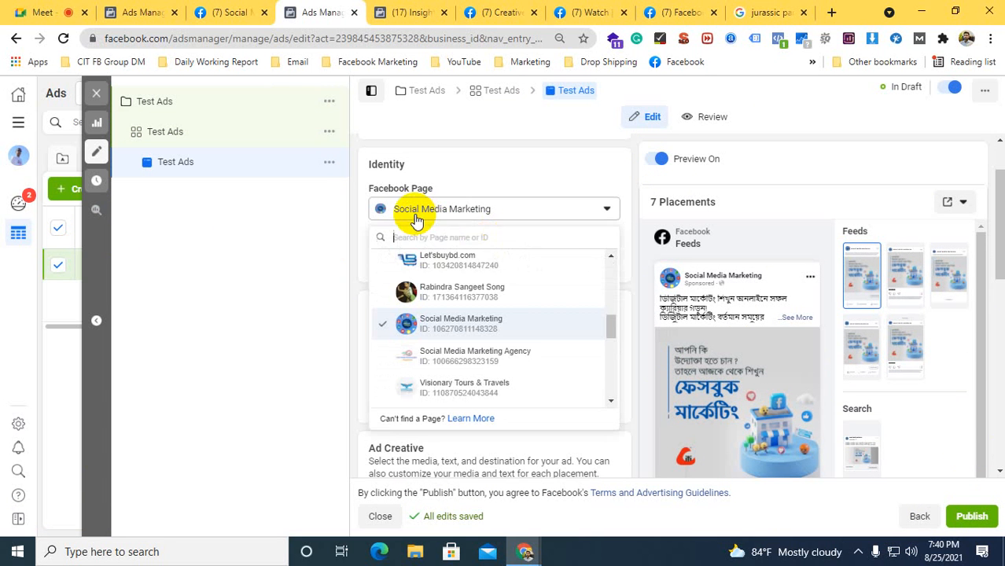
click(426, 209)
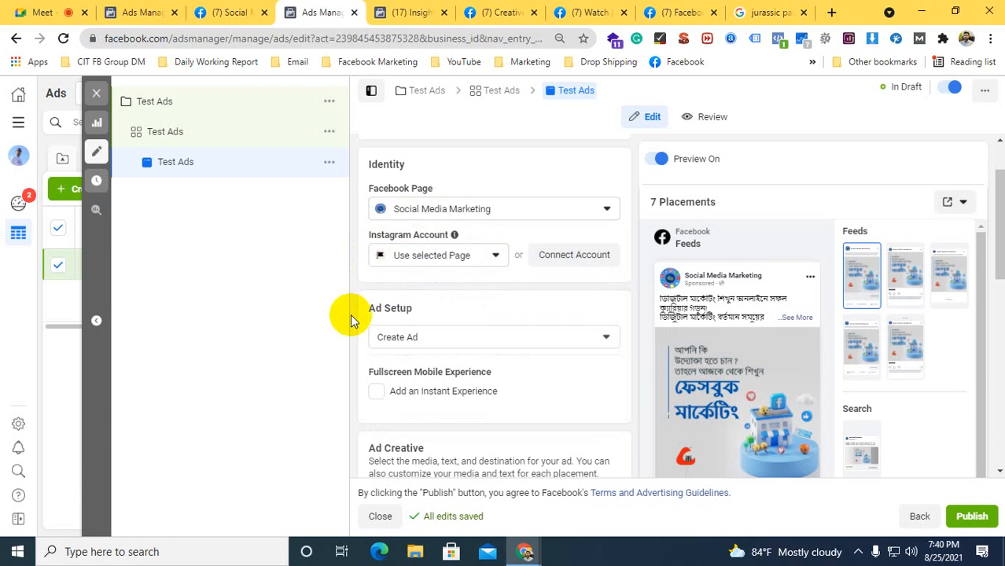
scroll(381, 329, up, 1)
scroll(386, 345, down, 2)
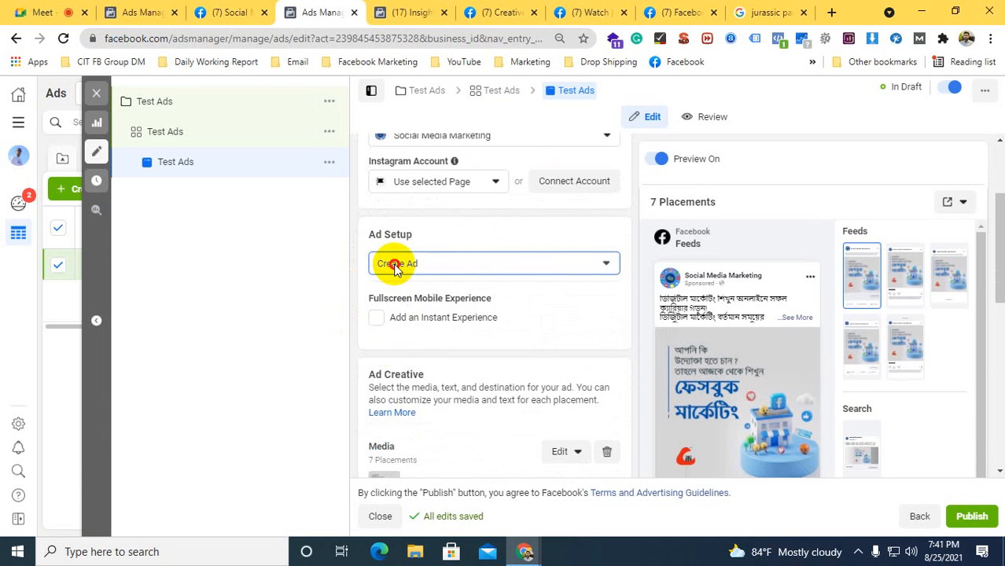
click(395, 265)
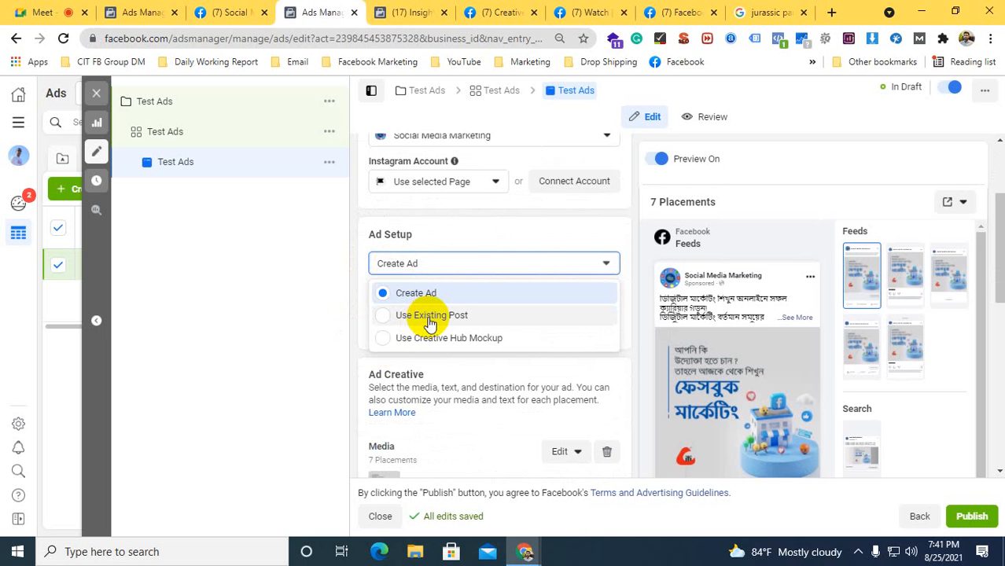
Open the Social Media Marketing Page's home and browse its posts down to the July 22, 2020 post with the devices image
click(493, 12)
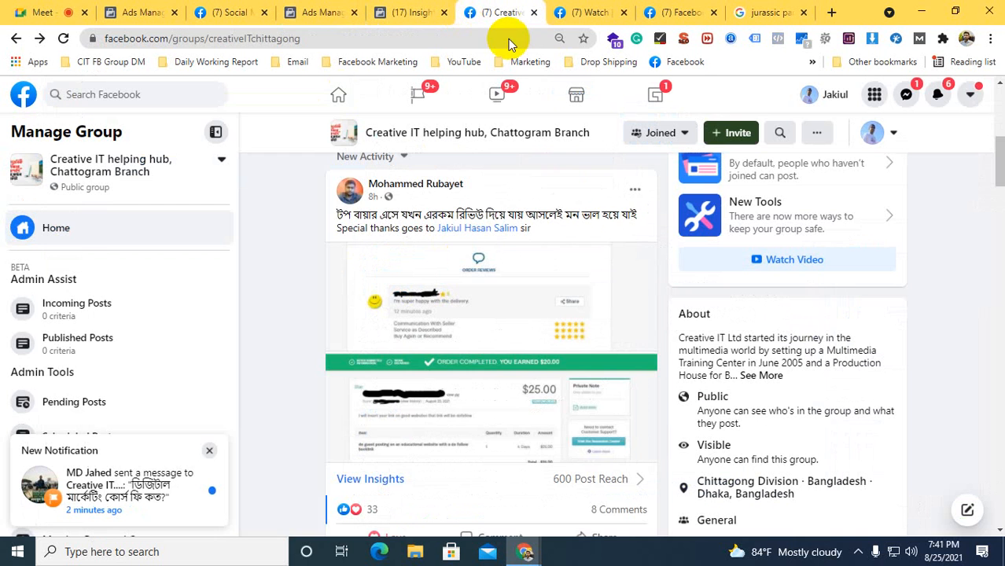
click(679, 12)
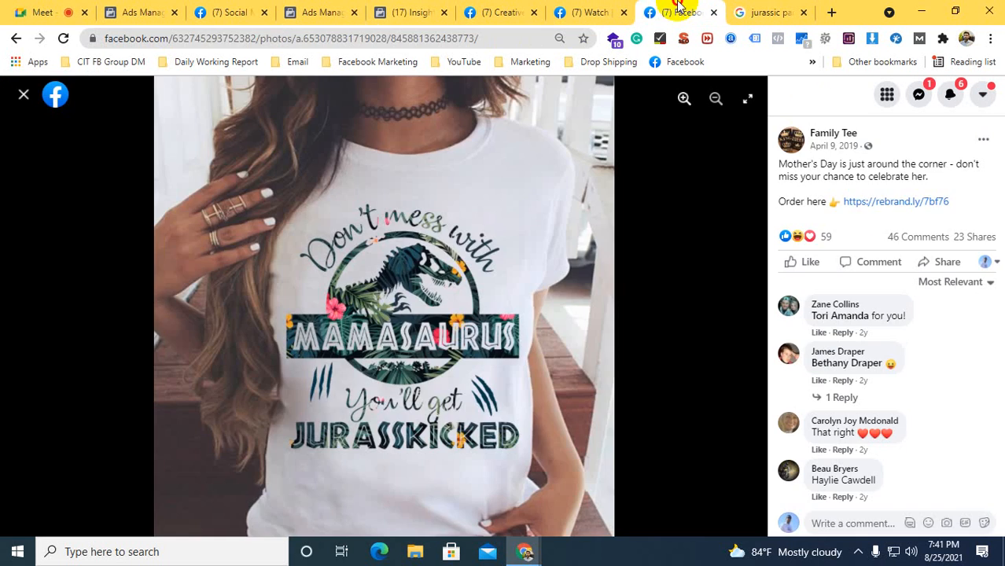
click(249, 18)
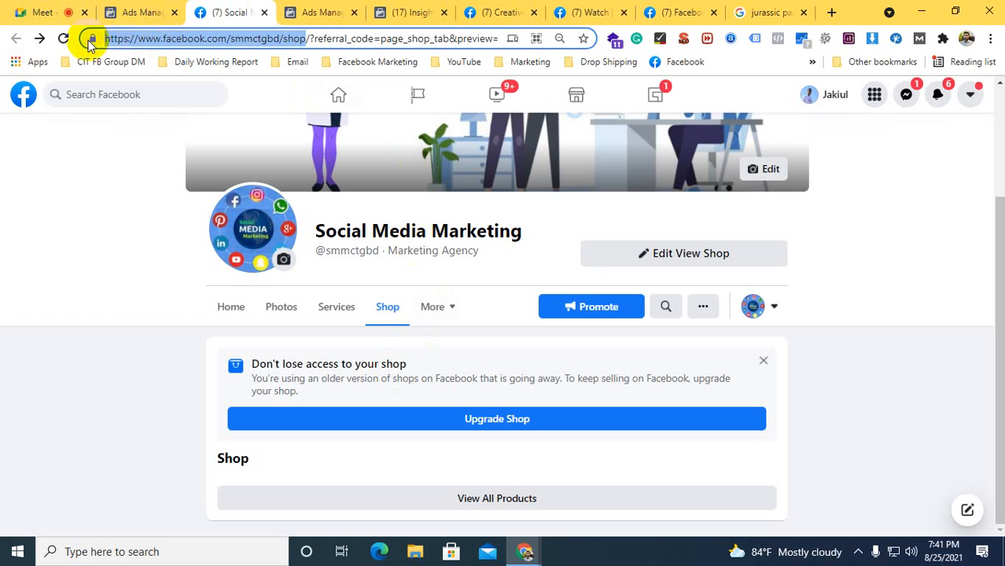
click(64, 39)
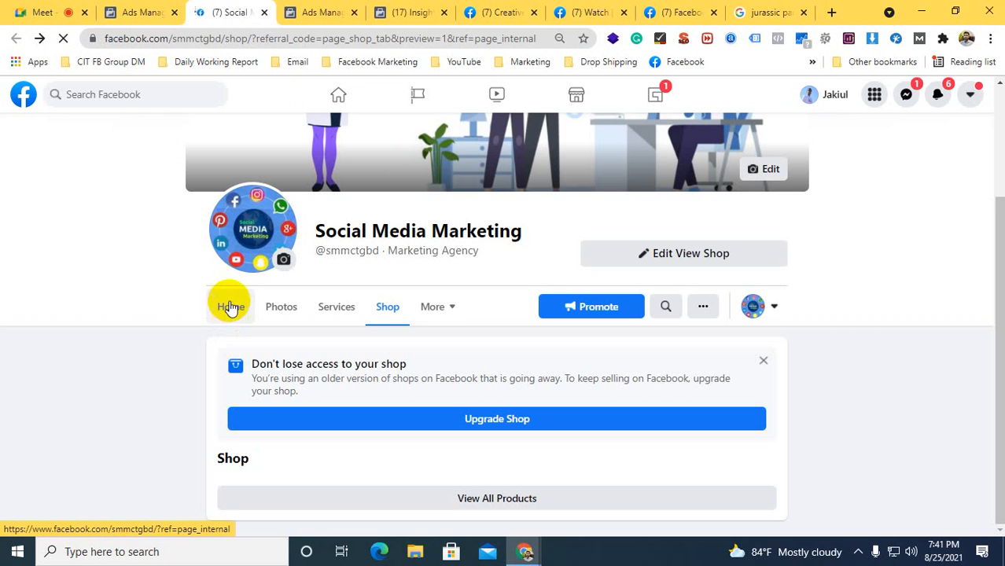
click(230, 306)
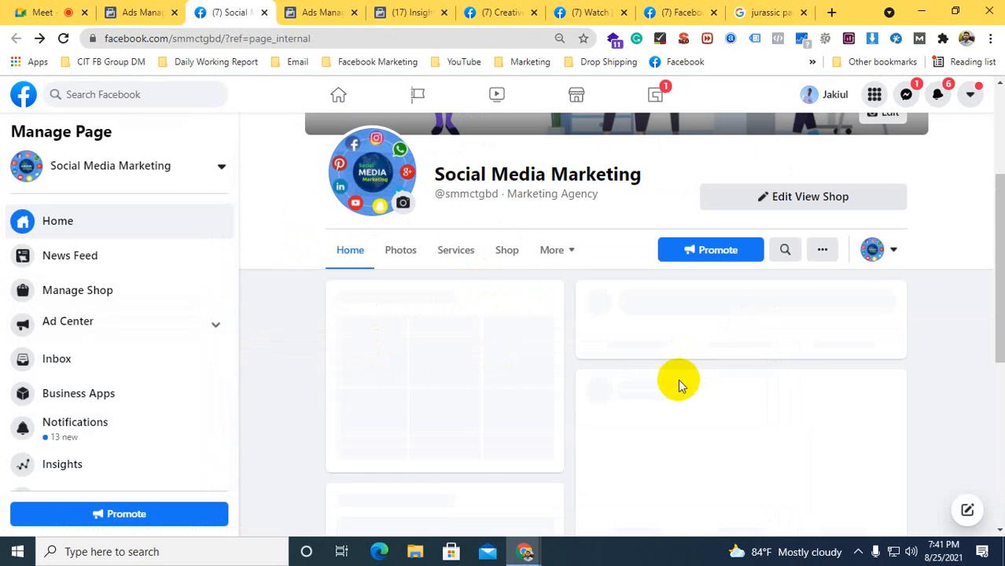
scroll(712, 330, down, 10)
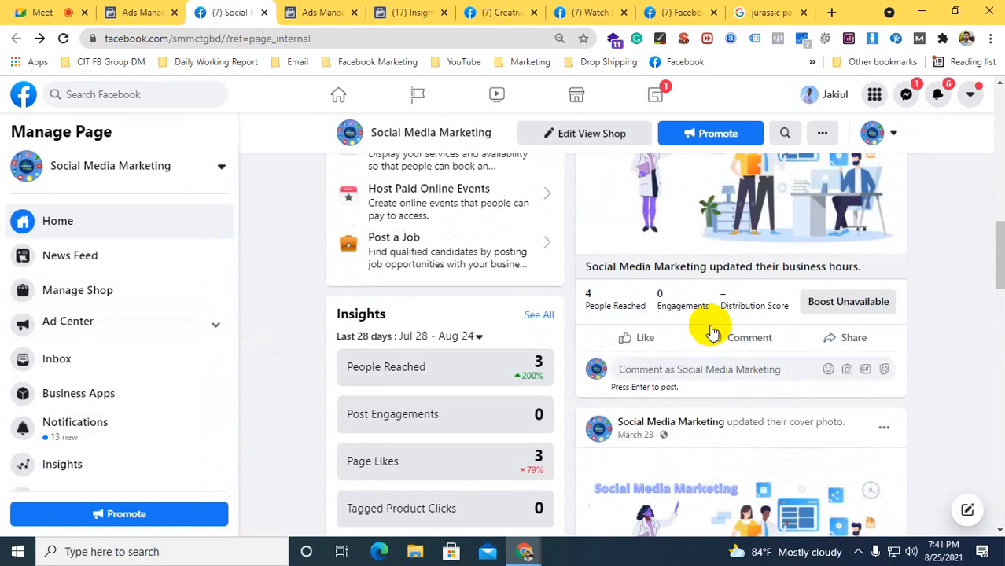
scroll(711, 330, down, 15)
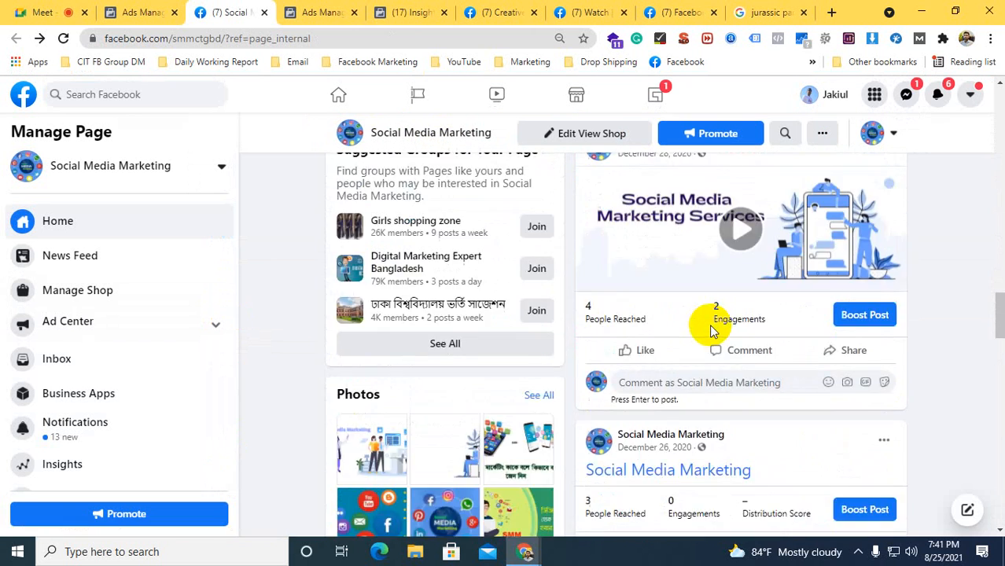
scroll(711, 330, down, 3)
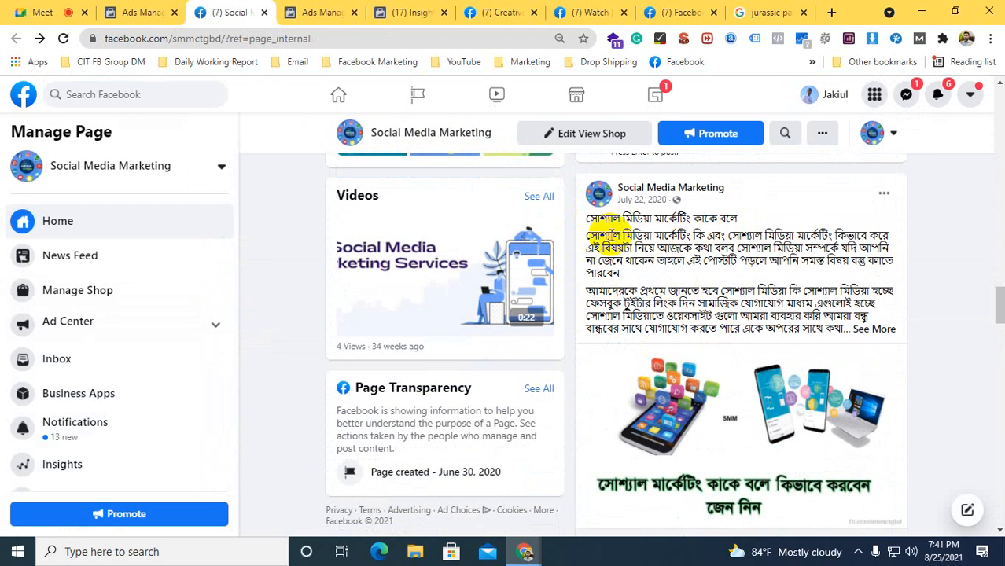
drag(590, 223, 770, 310)
click(770, 311)
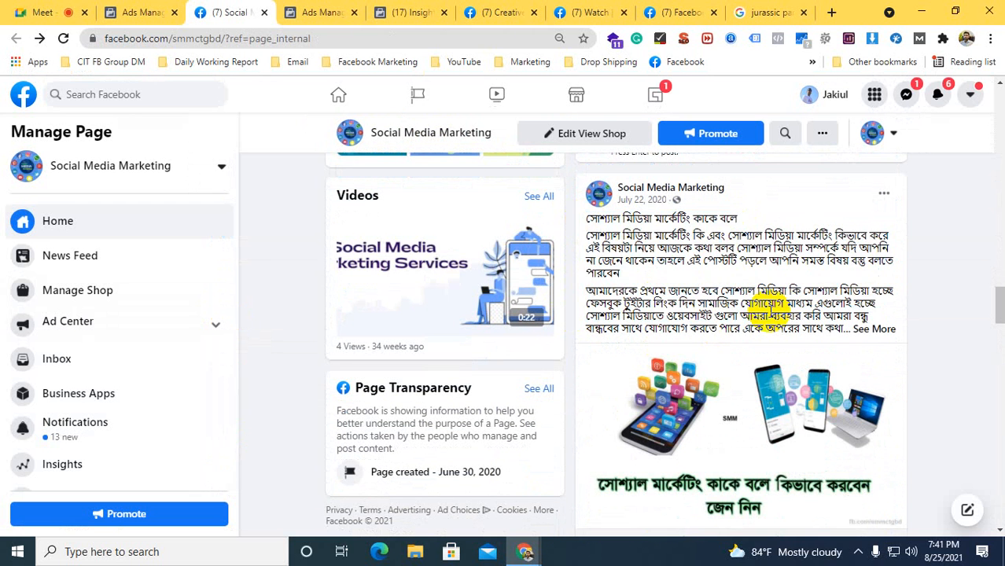
Return to the Test Ads ad and set its Ad Setup to Use Existing Post
click(322, 12)
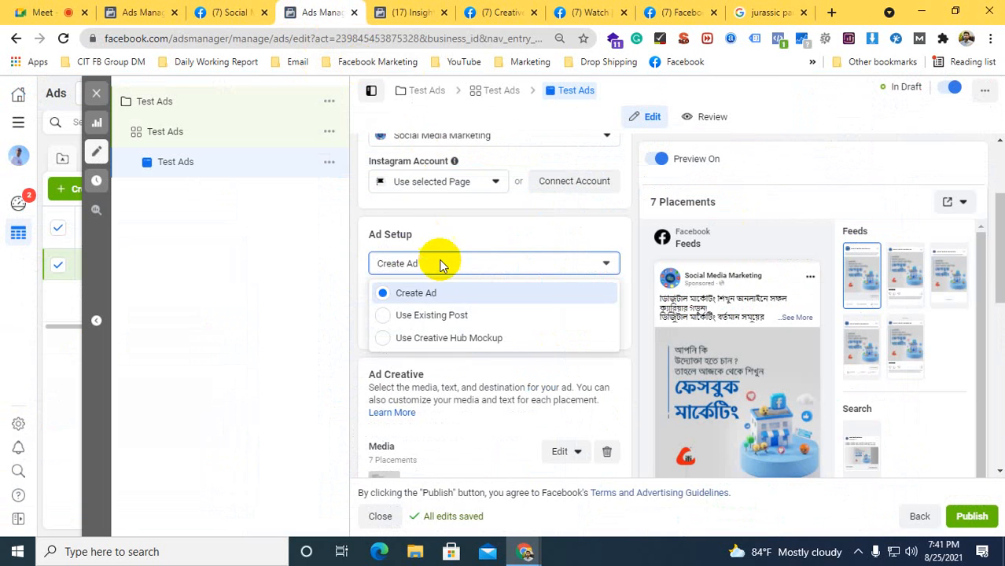
click(423, 314)
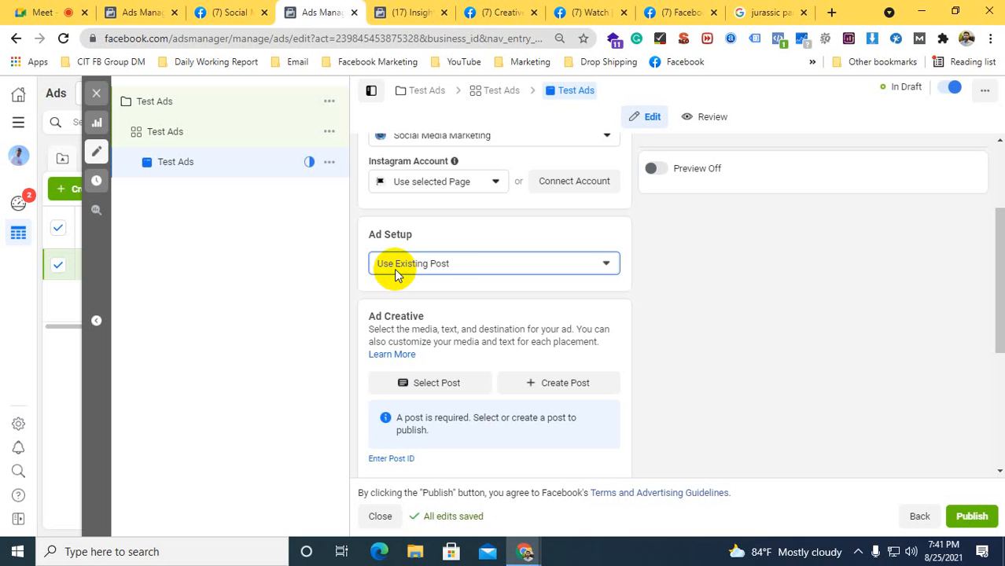
scroll(443, 268, down, 1)
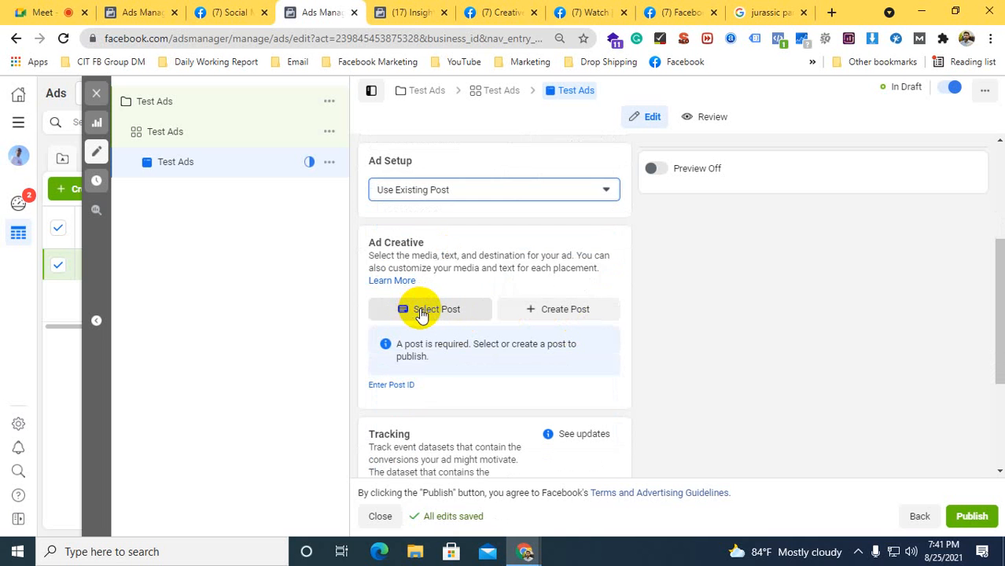
Select the Page's July 22, 2020 photo post titled "সোশ্যাল মিডিয়া মার্কেটিং কাকে বলে" as the ad creative
click(422, 311)
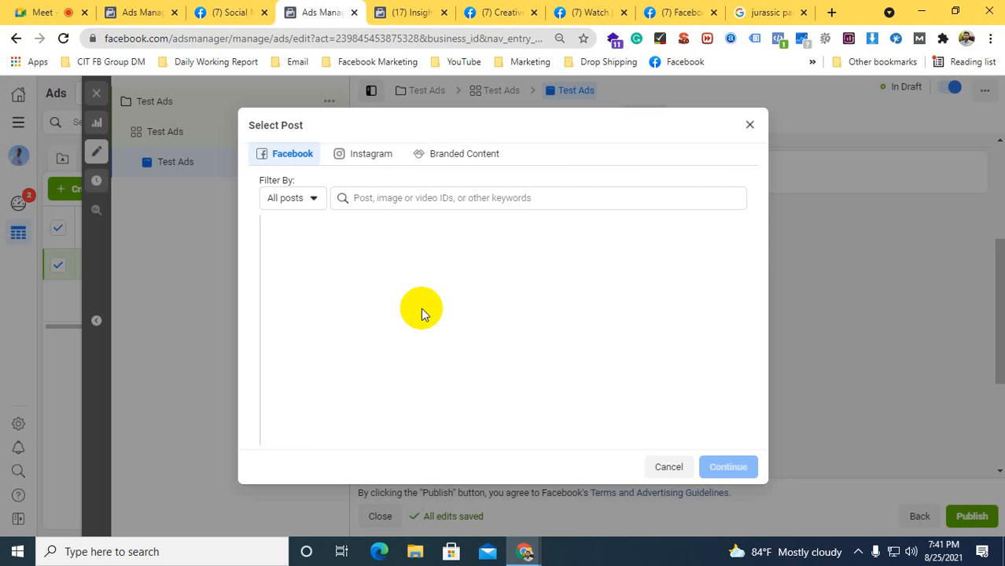
scroll(386, 314, down, 2)
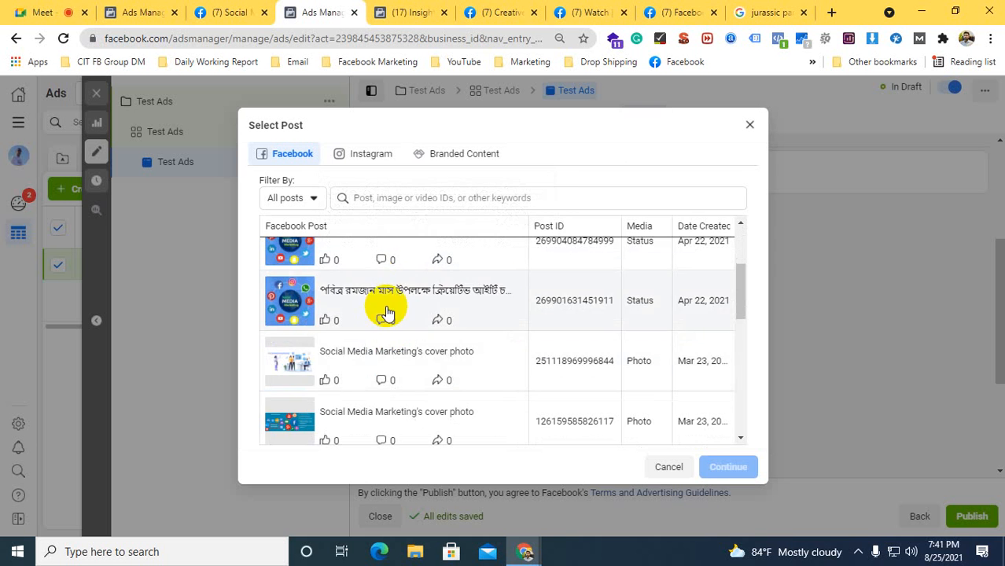
scroll(381, 321, down, 5)
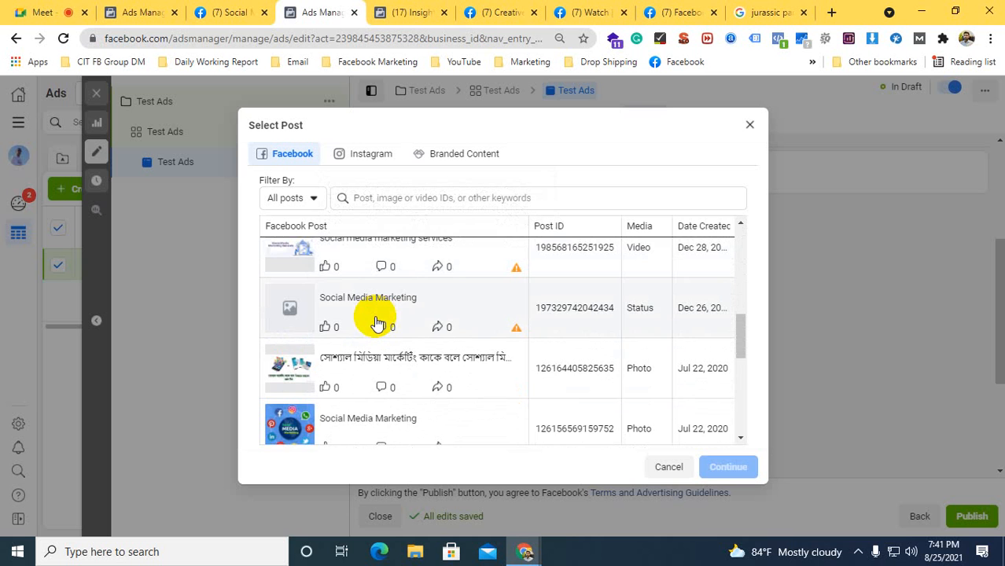
scroll(381, 330, down, 2)
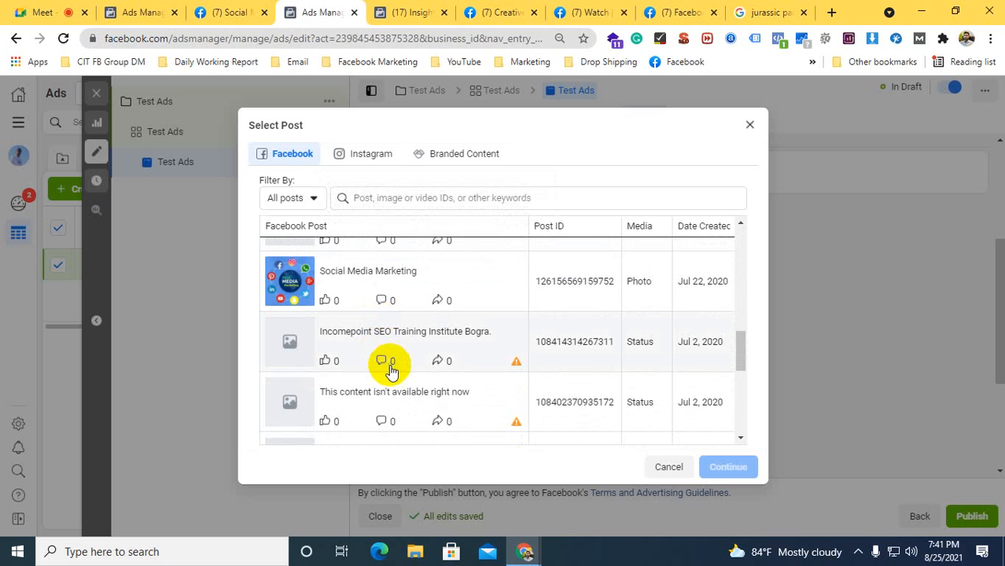
scroll(393, 362, up, 6)
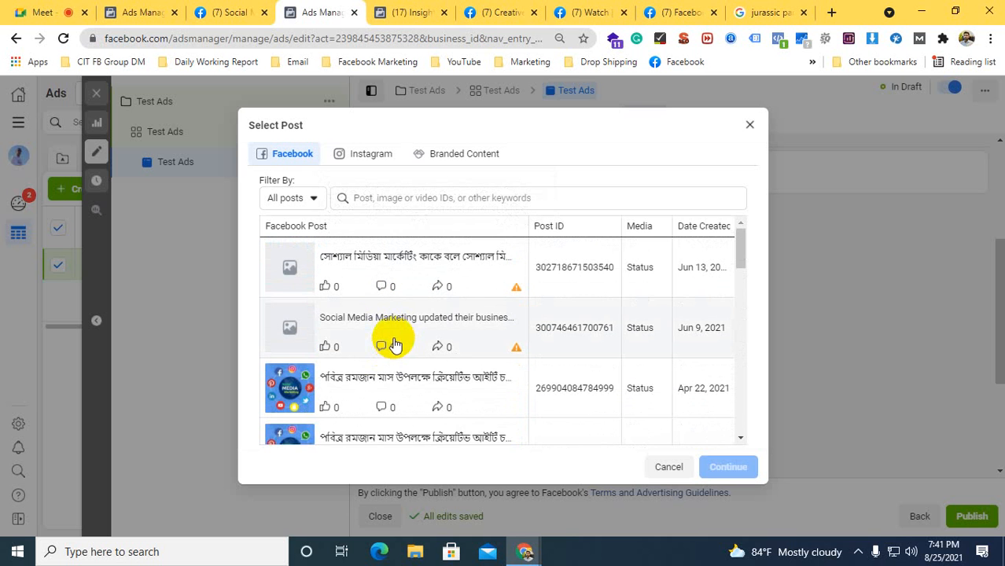
scroll(397, 354, down, 3)
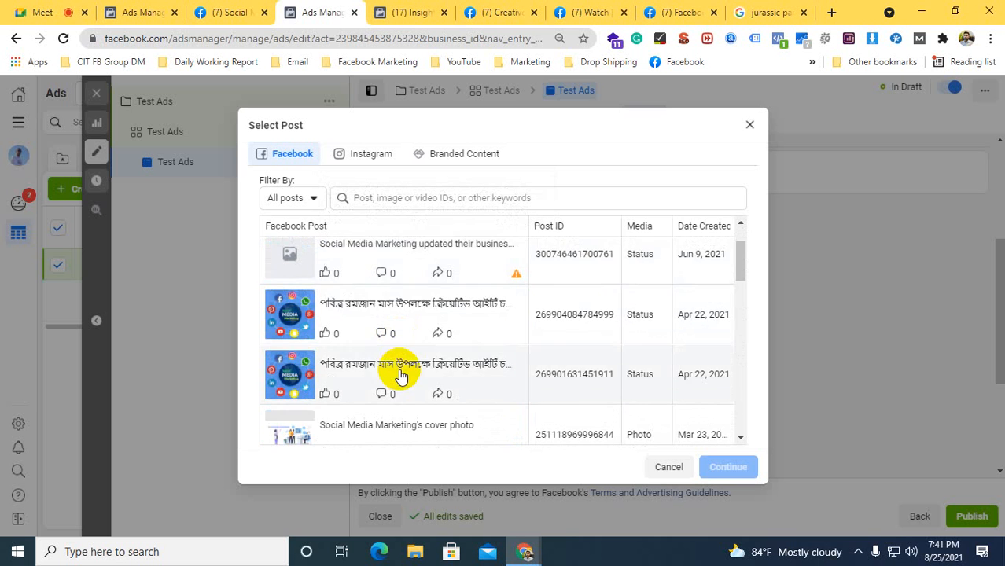
scroll(390, 370, down, 4)
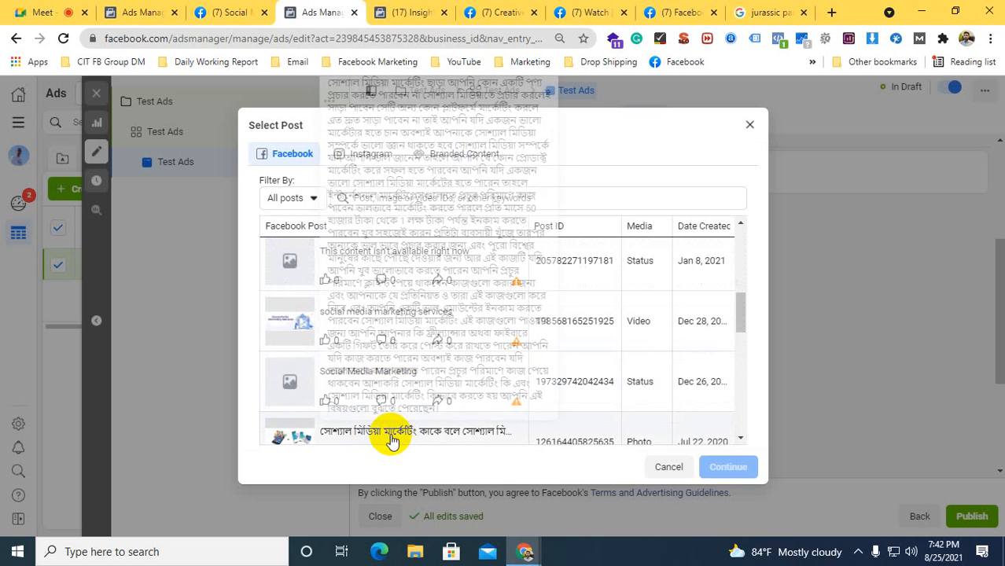
scroll(392, 442, down, 2)
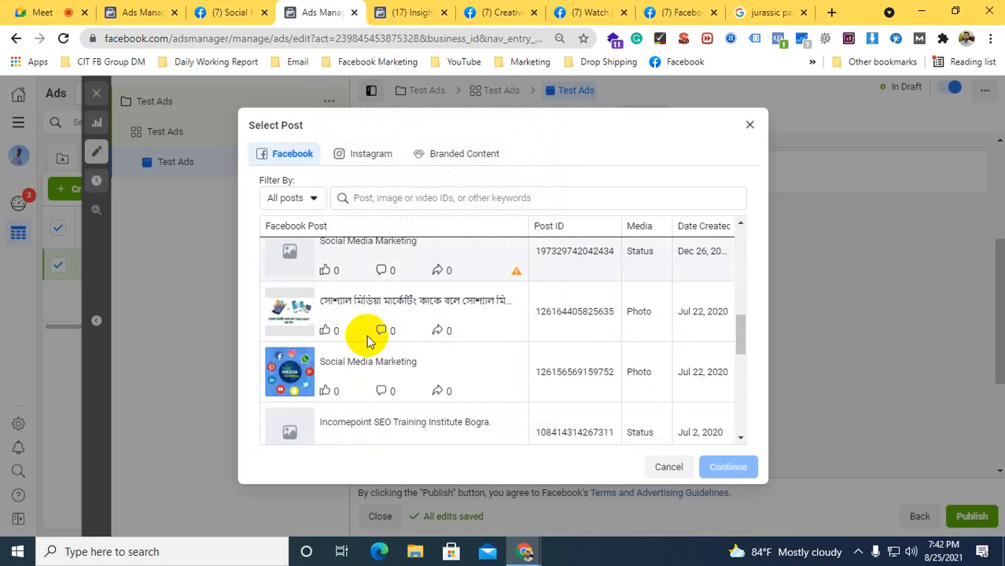
click(378, 288)
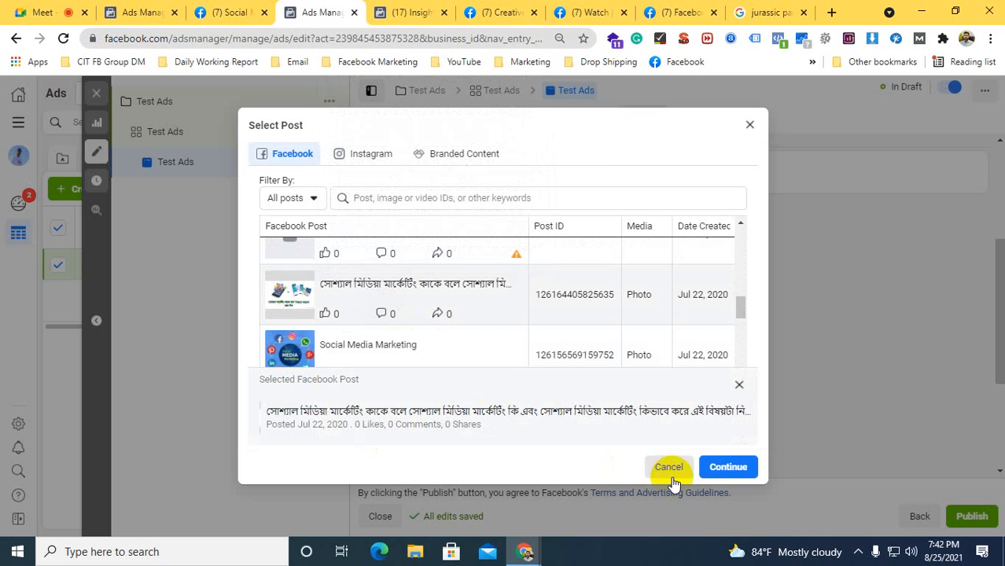
click(722, 467)
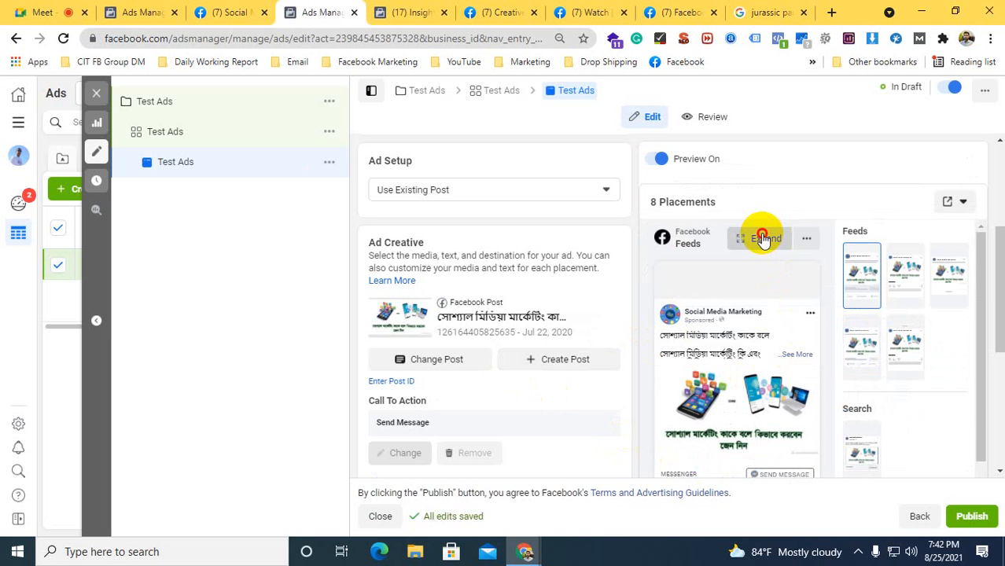
Expand the Facebook Feeds preview and examine the ad in Desktop News Feed, including its call to action
click(764, 238)
click(391, 225)
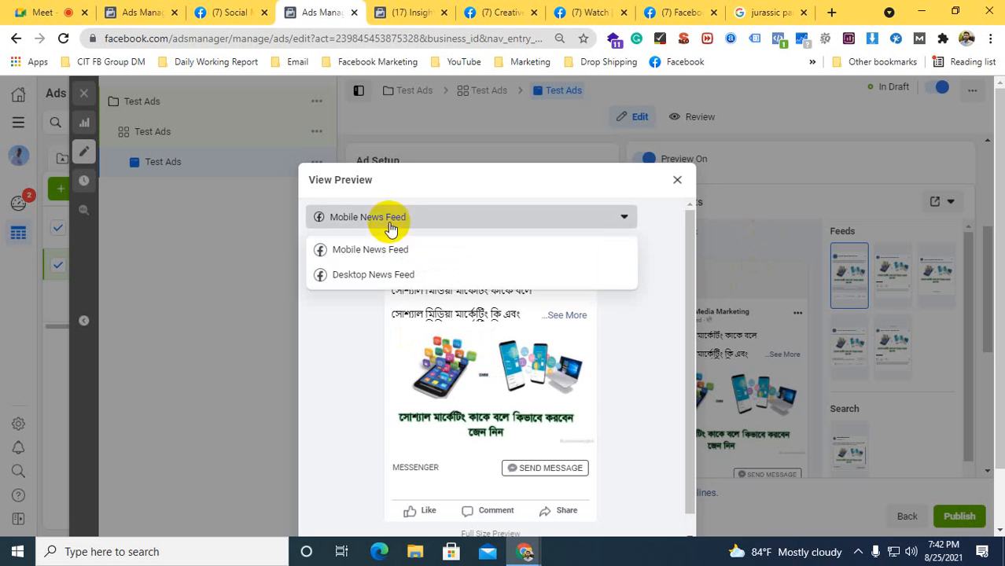
click(374, 274)
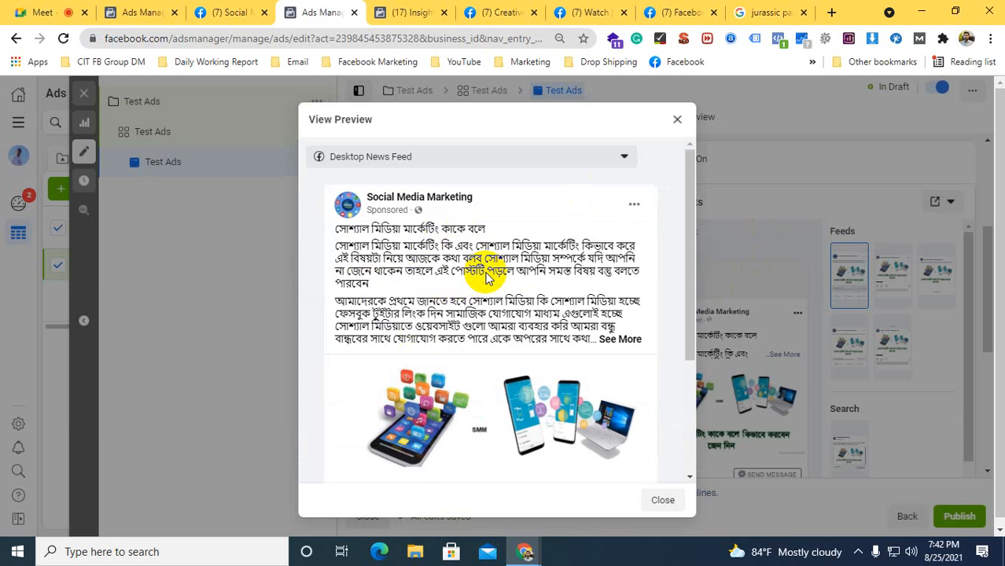
scroll(488, 276, down, 3)
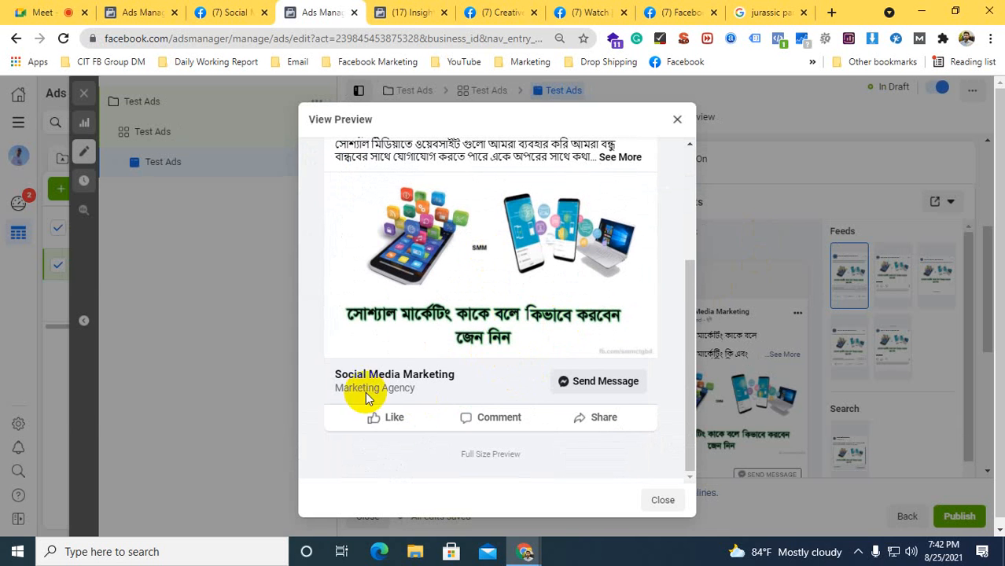
click(657, 504)
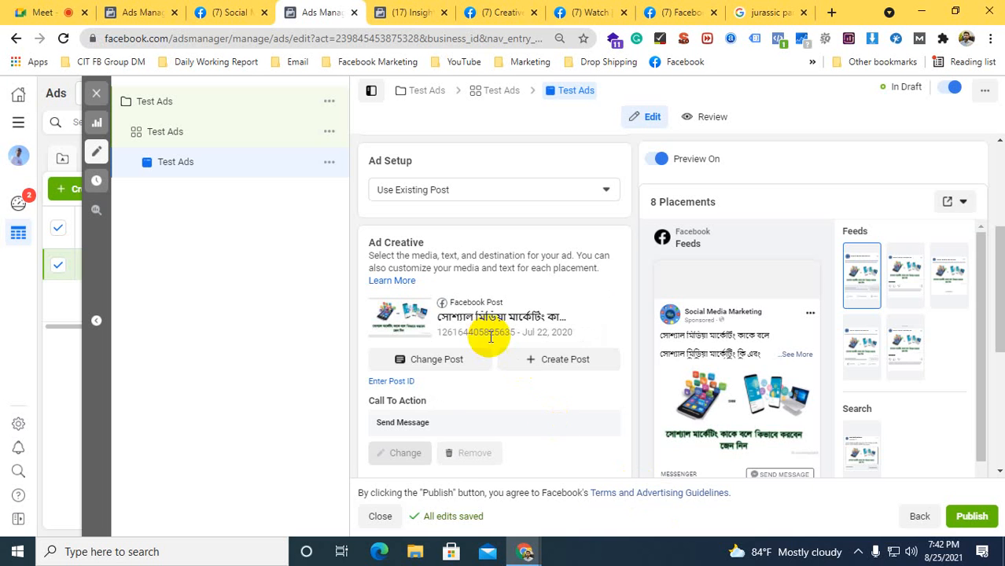
Review the ad's call to action, placement editing, tracking and Ad Setup options, checking the original post on the Page
scroll(489, 341, down, 3)
scroll(491, 330, down, 1)
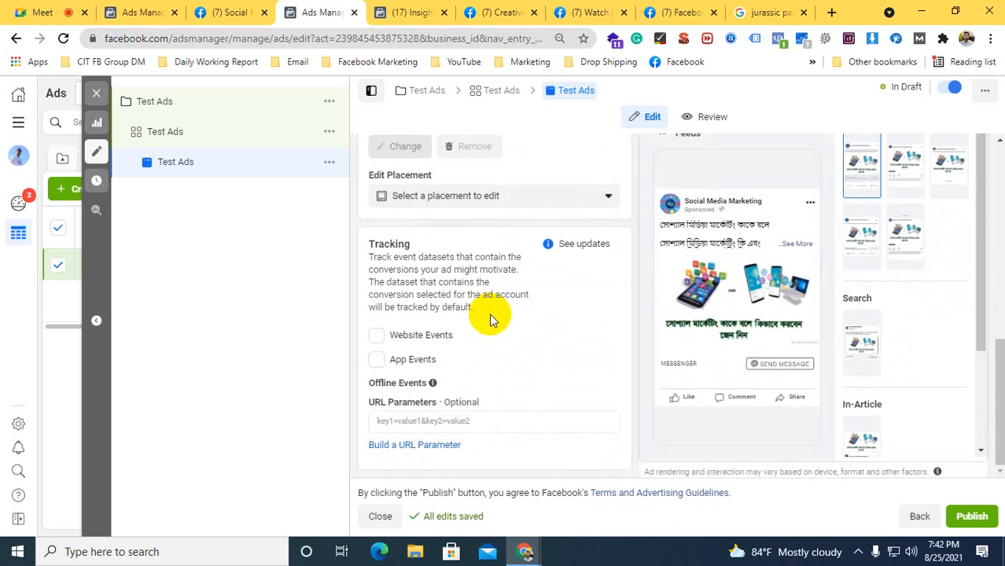
scroll(452, 257, up, 2)
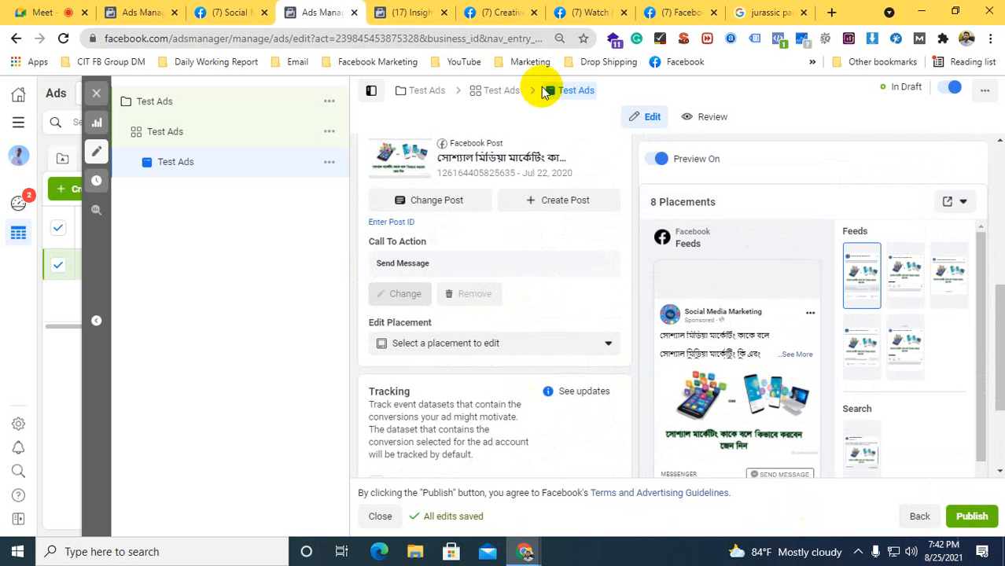
click(228, 12)
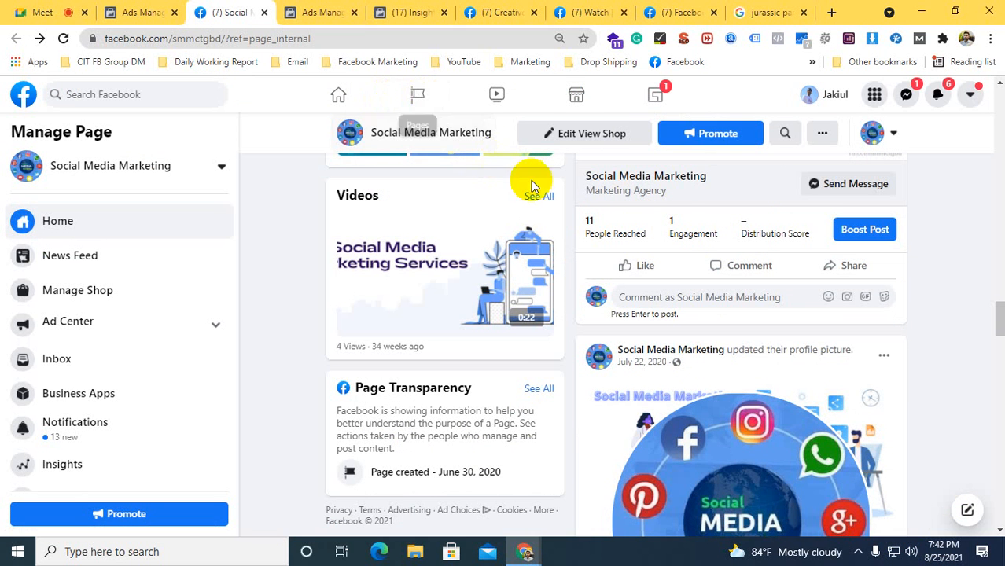
scroll(666, 202, up, 2)
click(322, 12)
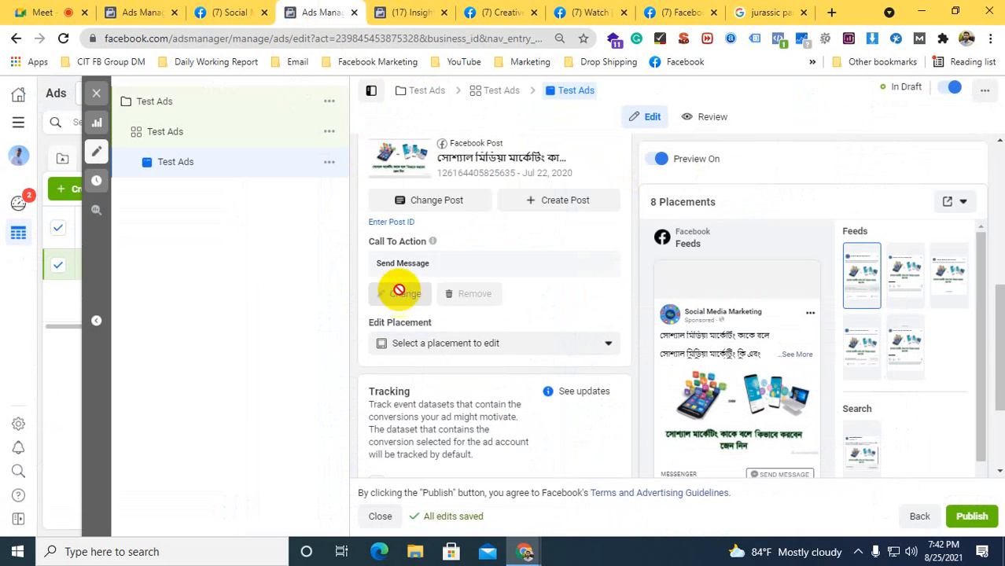
scroll(472, 299, up, 3)
click(426, 254)
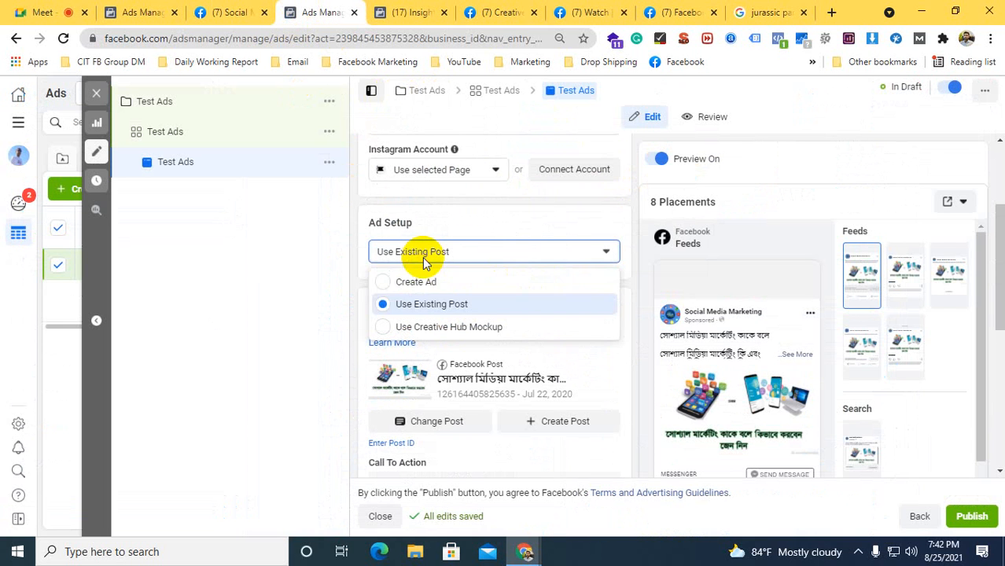
click(355, 223)
Switch to the account's campaign list, select the active campaign with 856 results, and select its only ad set
click(149, 10)
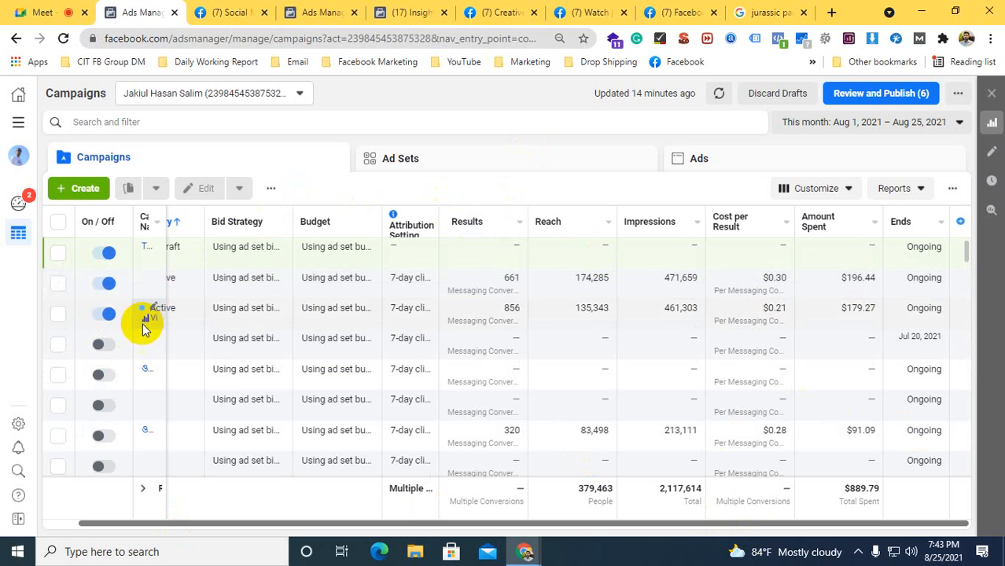
click(58, 317)
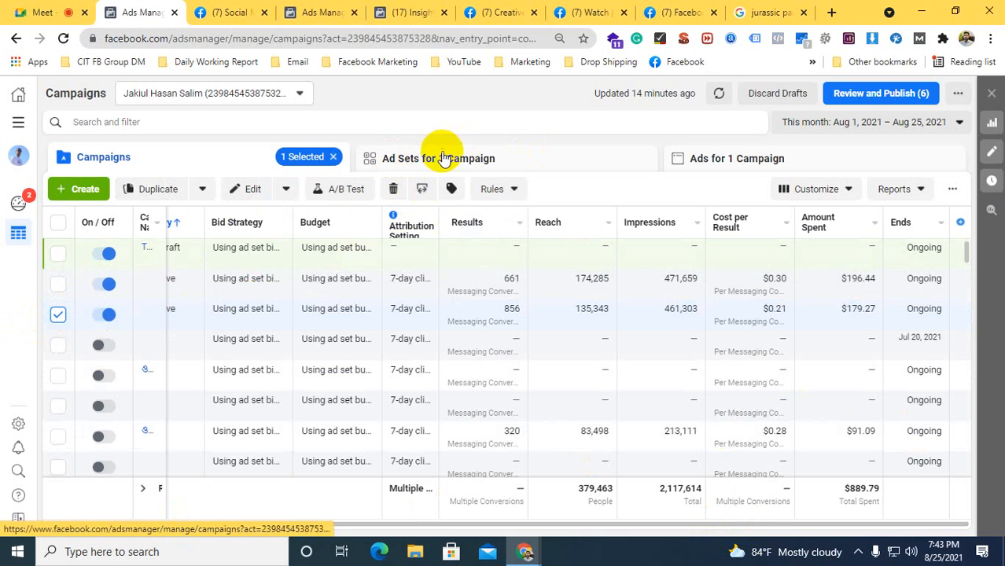
click(448, 159)
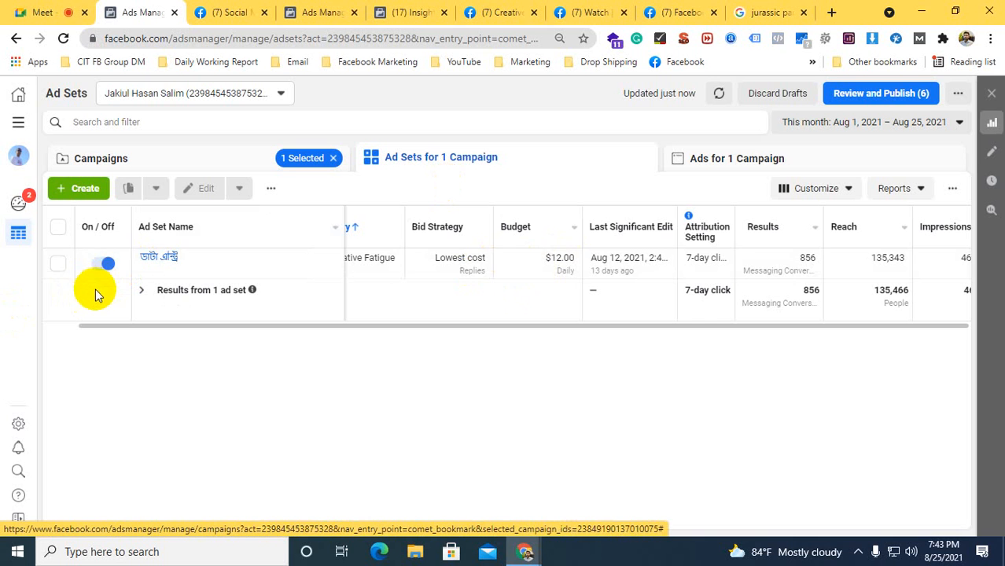
click(58, 266)
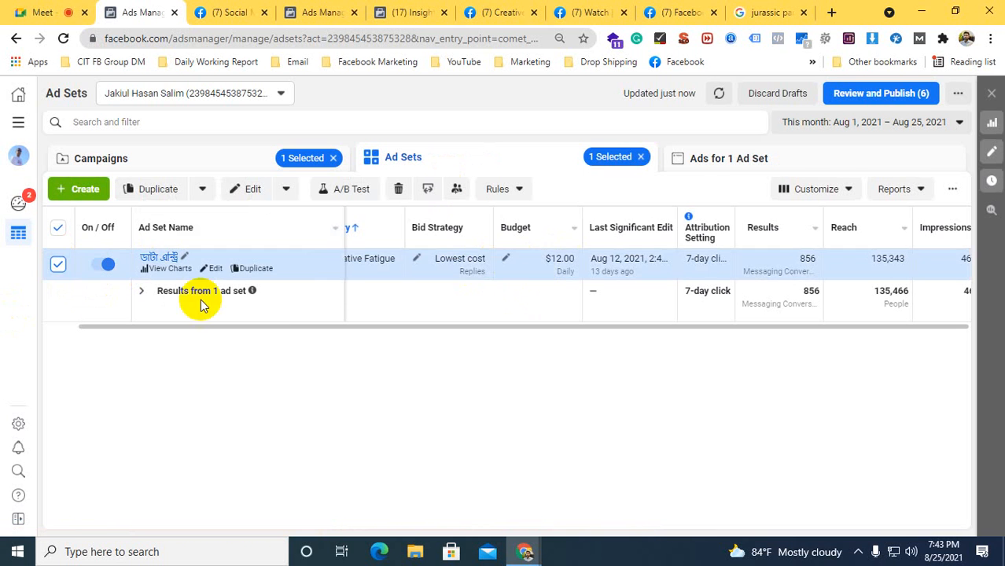
Open the selected ad set for editing, review its daily budget, detailed targeting and placements, and close it without changes
click(992, 154)
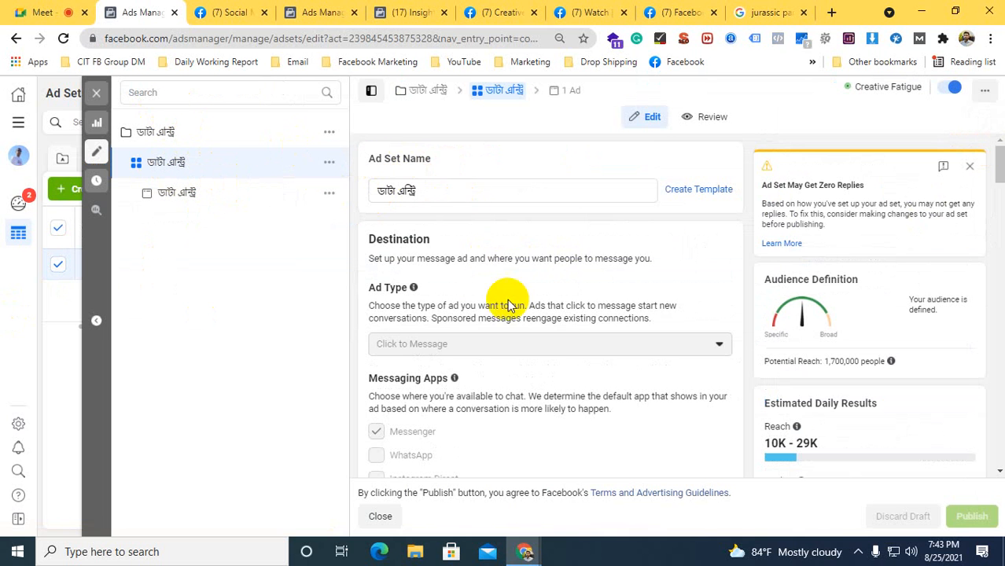
scroll(505, 283, down, 5)
scroll(392, 315, down, 7)
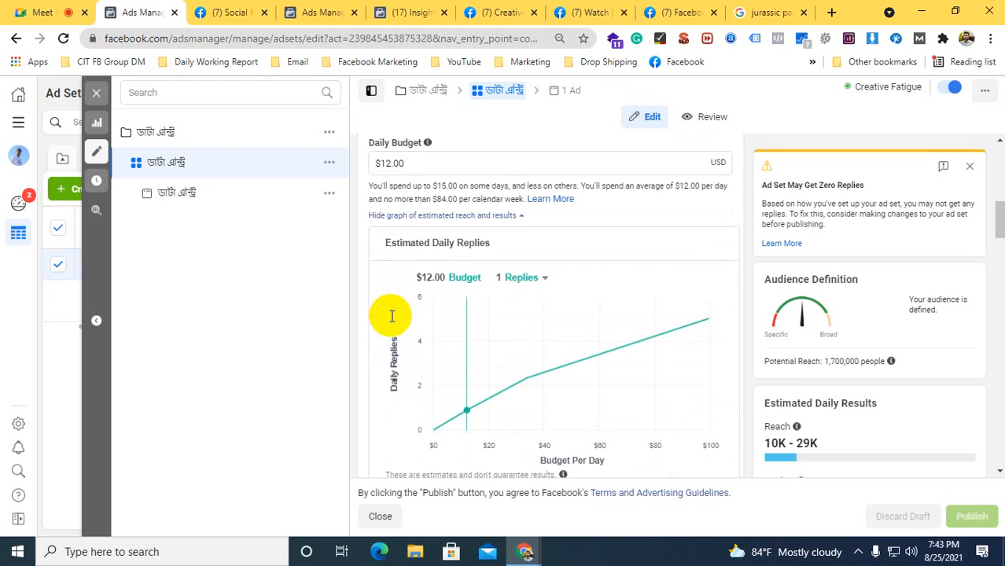
scroll(394, 369, down, 3)
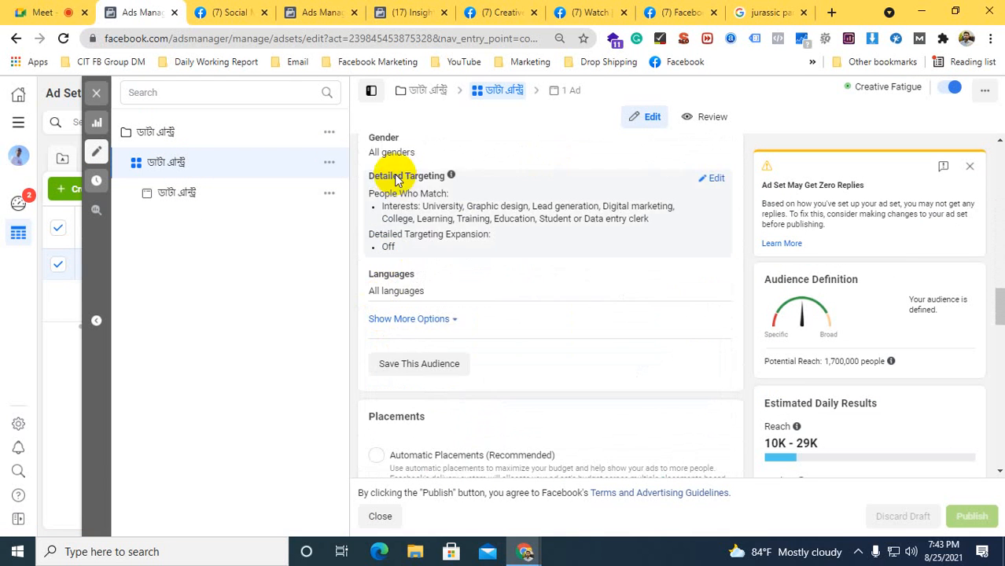
scroll(392, 204, down, 4)
scroll(438, 307, down, 3)
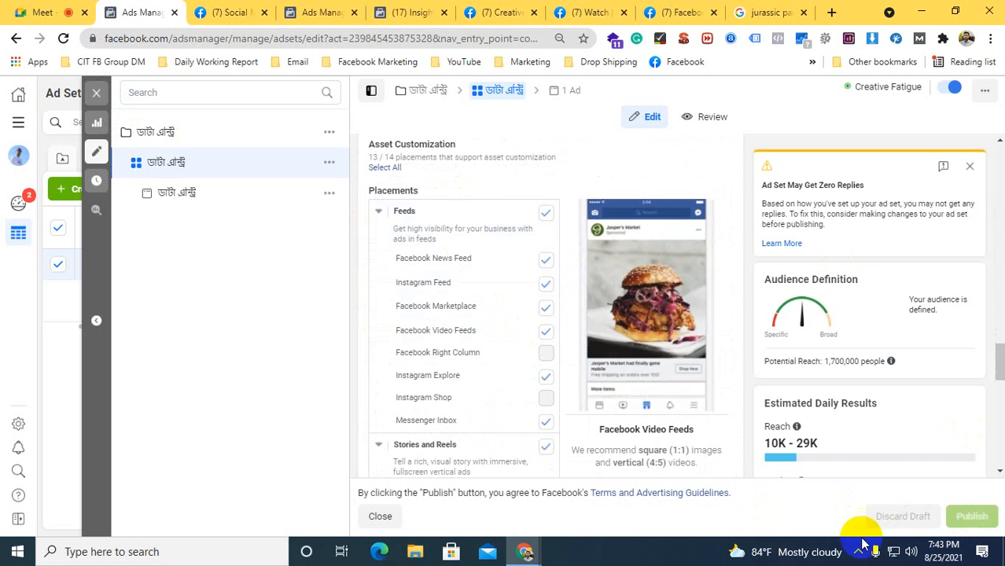
click(96, 93)
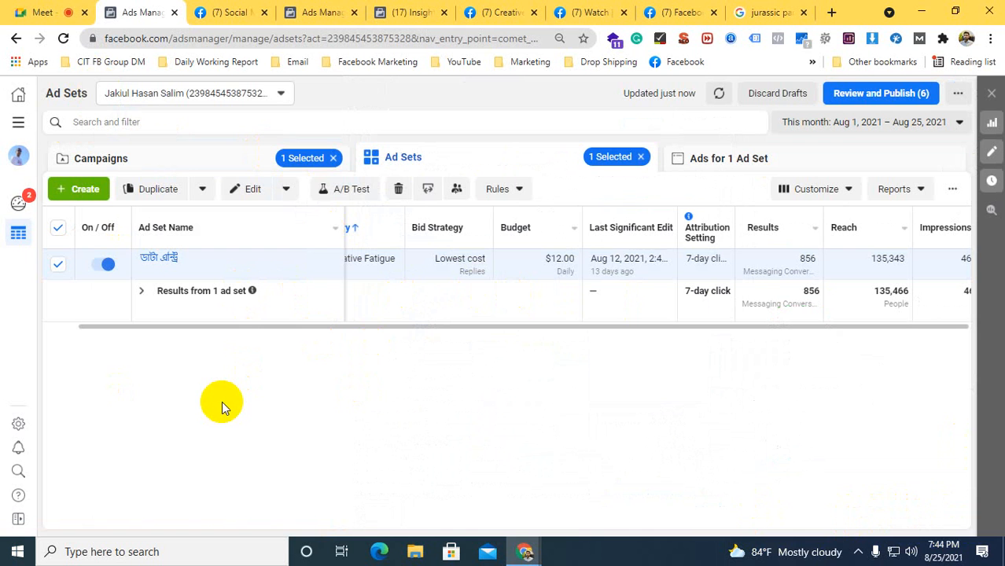
Clear the ad set and campaign selections and return to the full campaign list
click(57, 264)
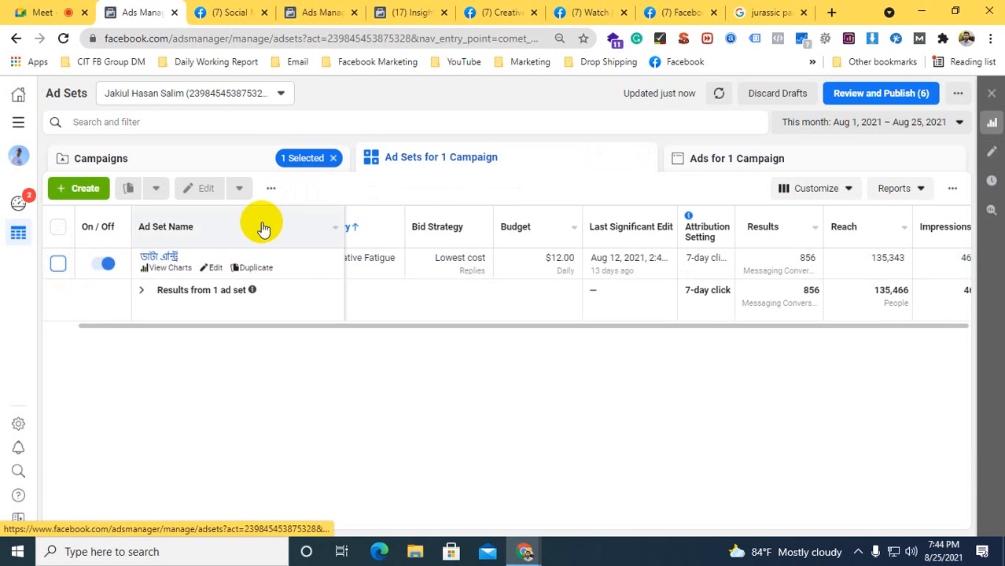
click(333, 158)
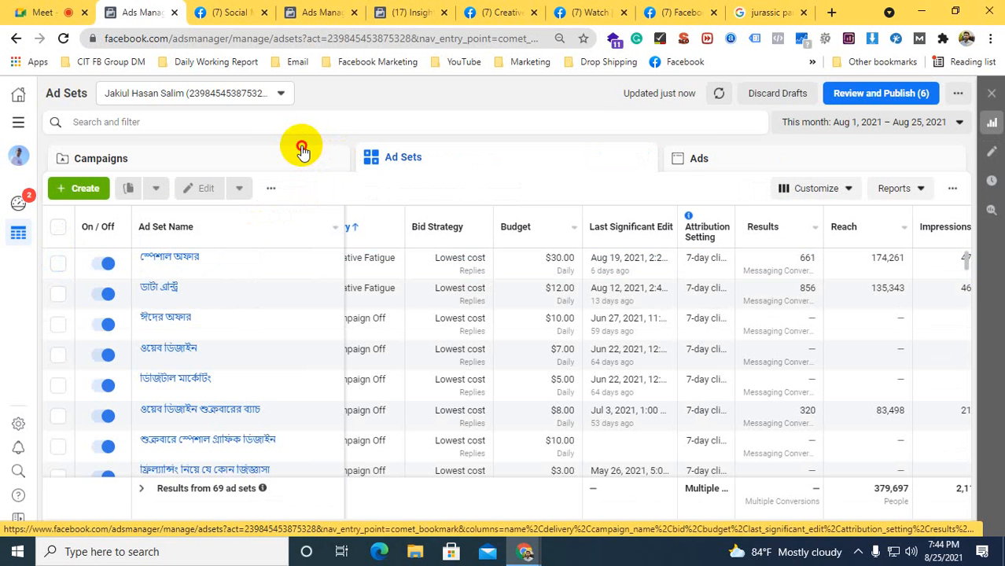
click(302, 149)
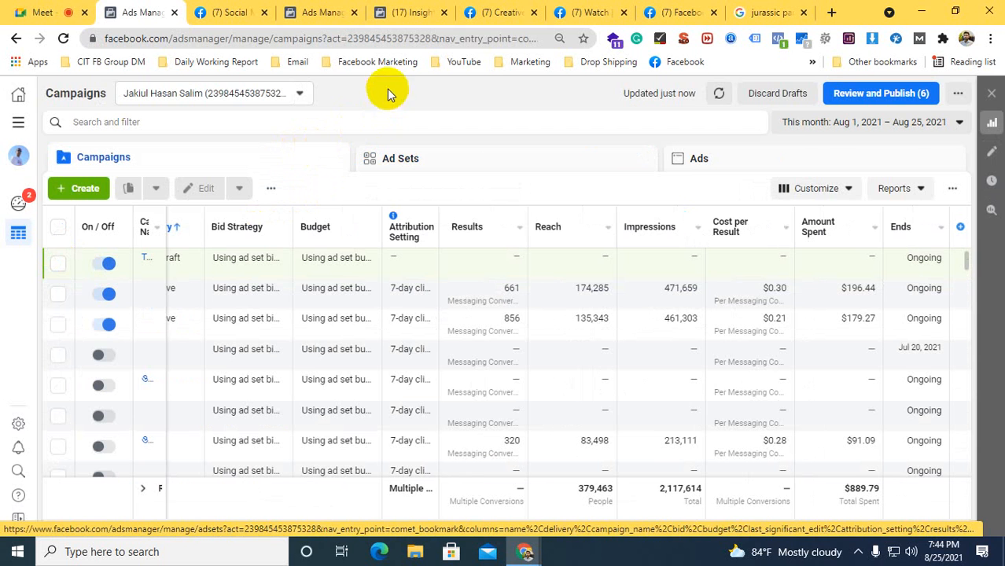
Go back through the Test Ads draft from ad to ad set to campaign level, and close the editor without publishing
click(407, 12)
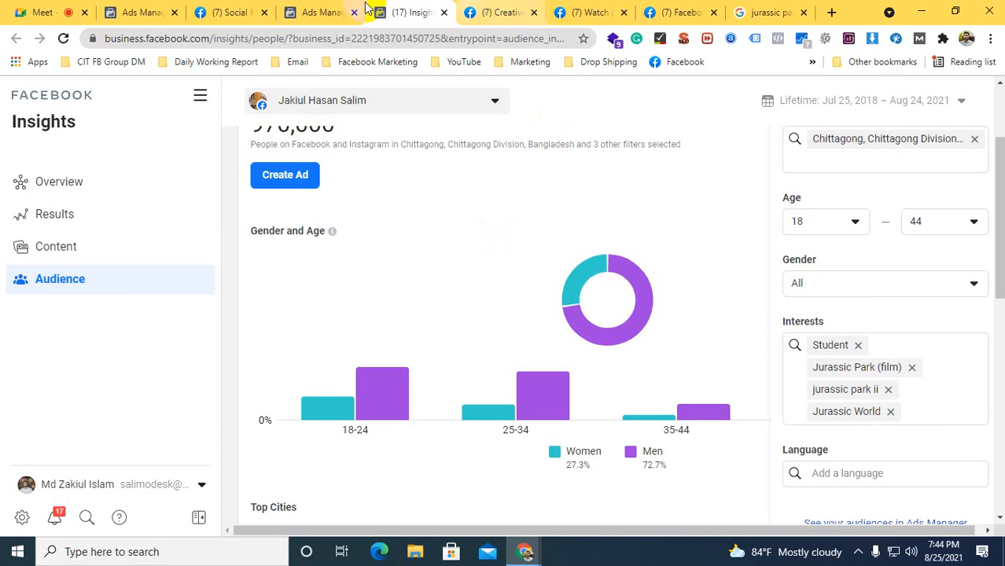
click(318, 12)
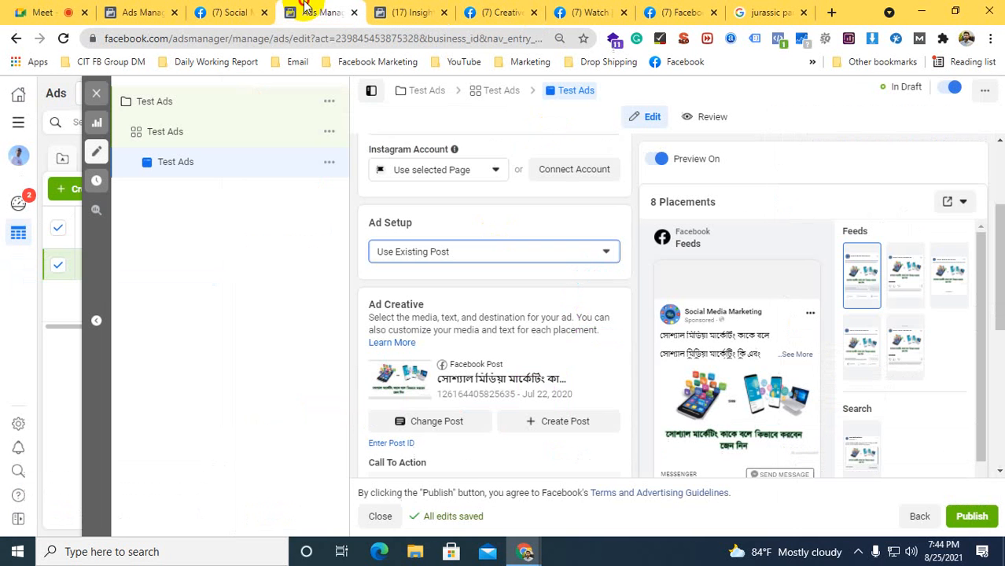
click(919, 515)
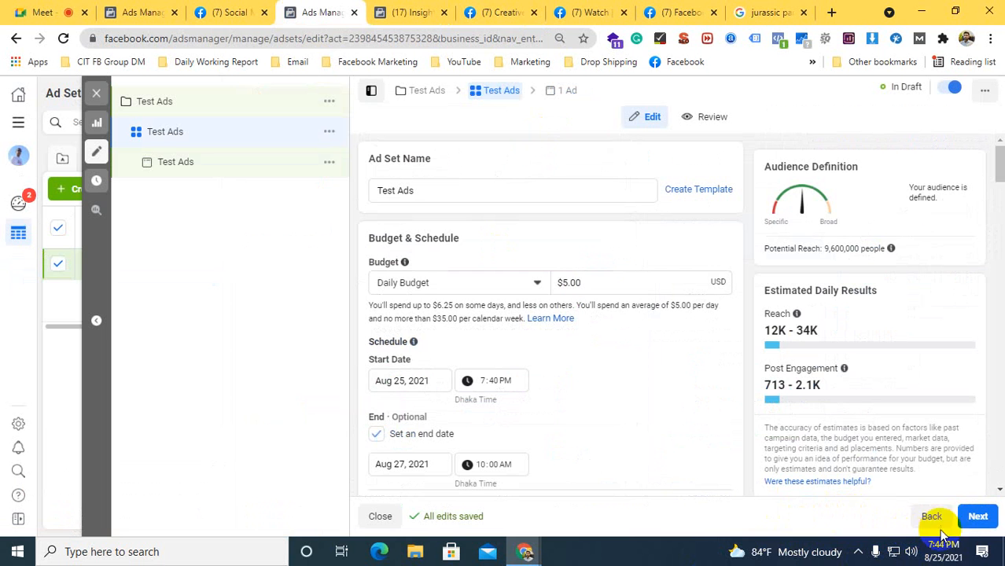
click(928, 515)
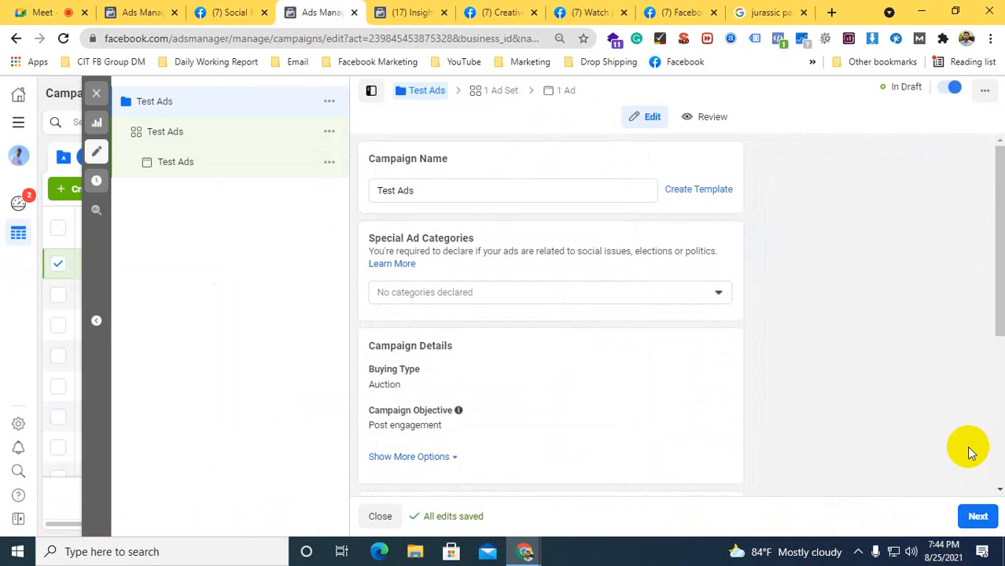
click(91, 98)
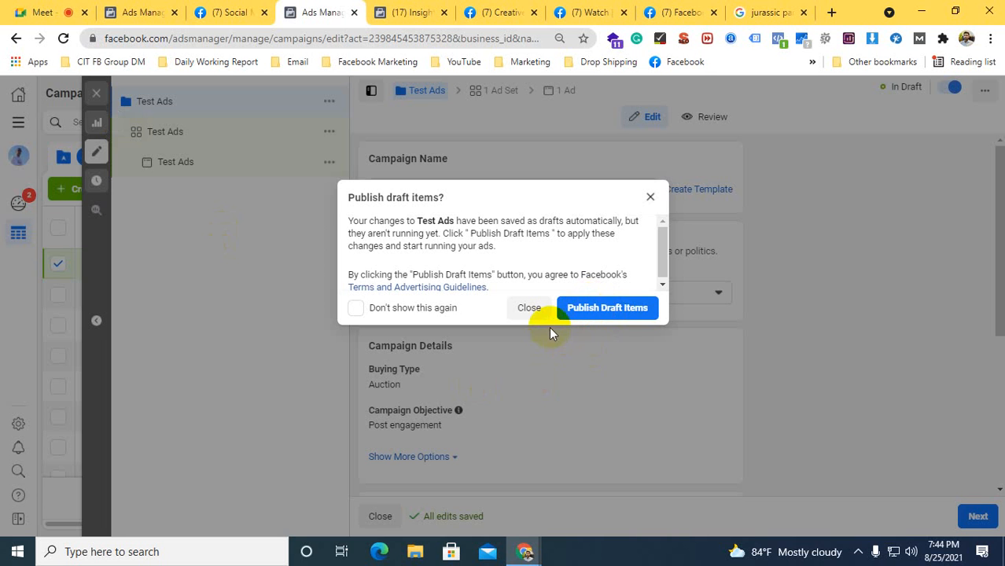
click(529, 307)
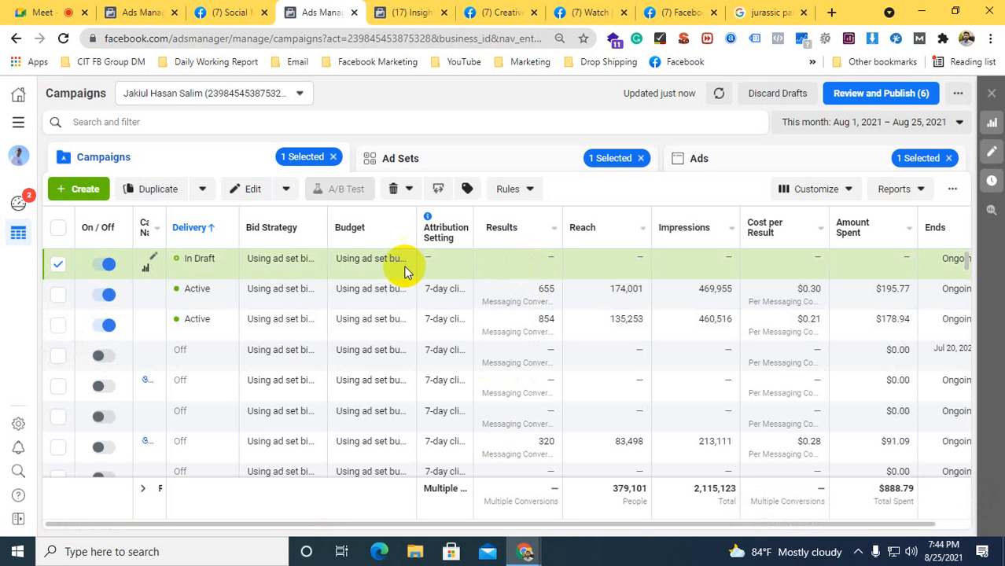
Reopen the Test Ads draft at ad level and examine its expanded Facebook Feeds preview as Desktop News Feed
click(991, 156)
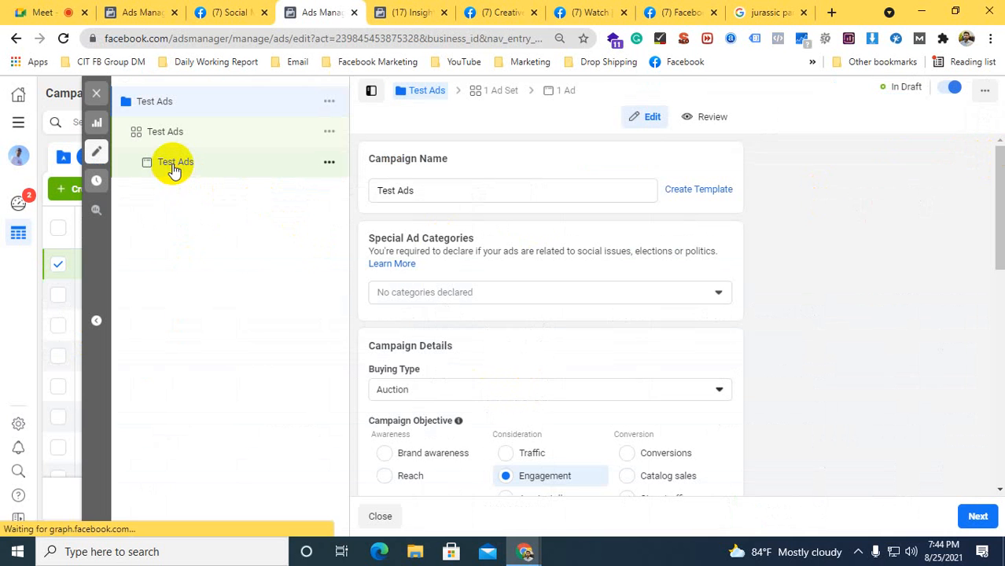
click(174, 165)
click(757, 245)
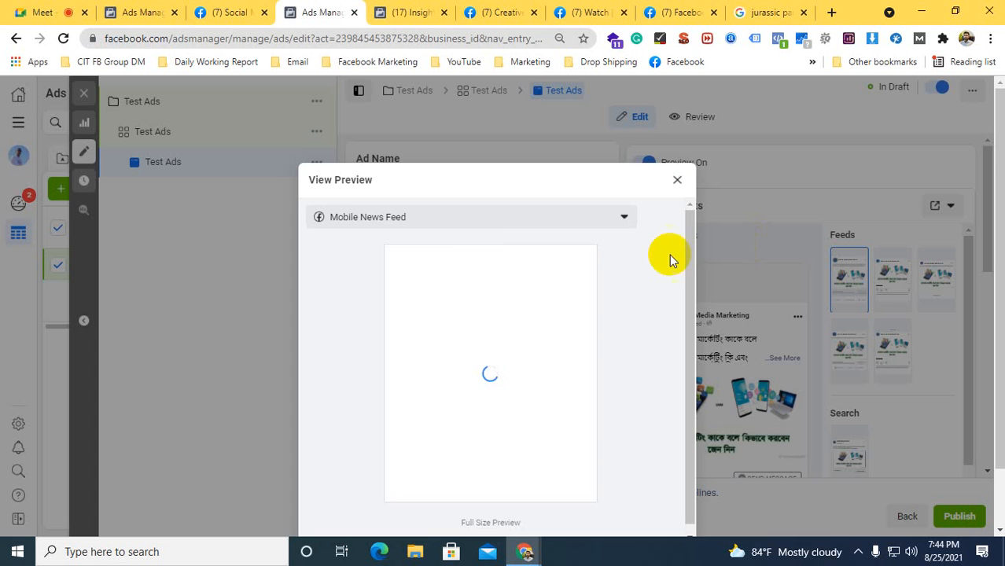
click(347, 218)
click(357, 272)
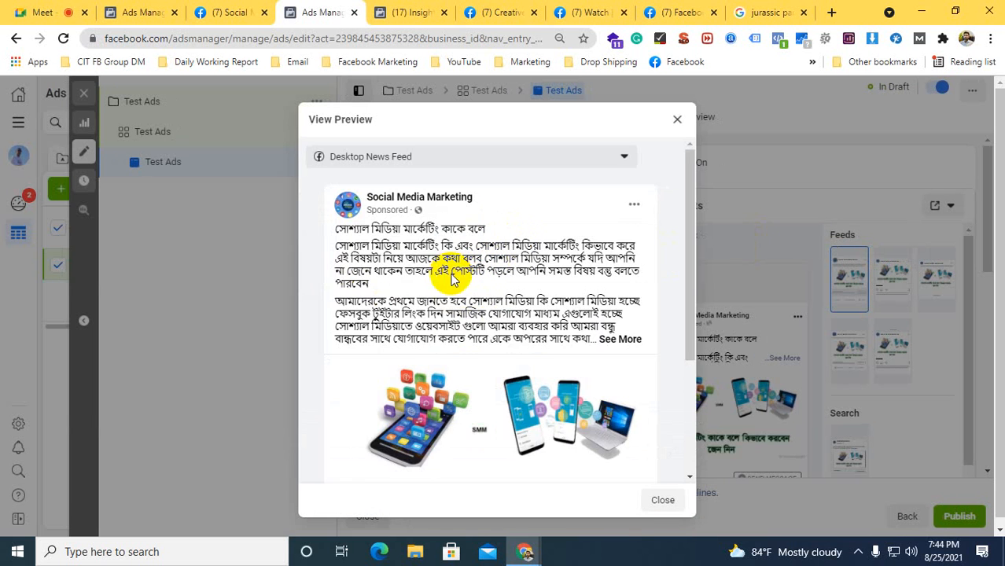
scroll(452, 275, down, 1)
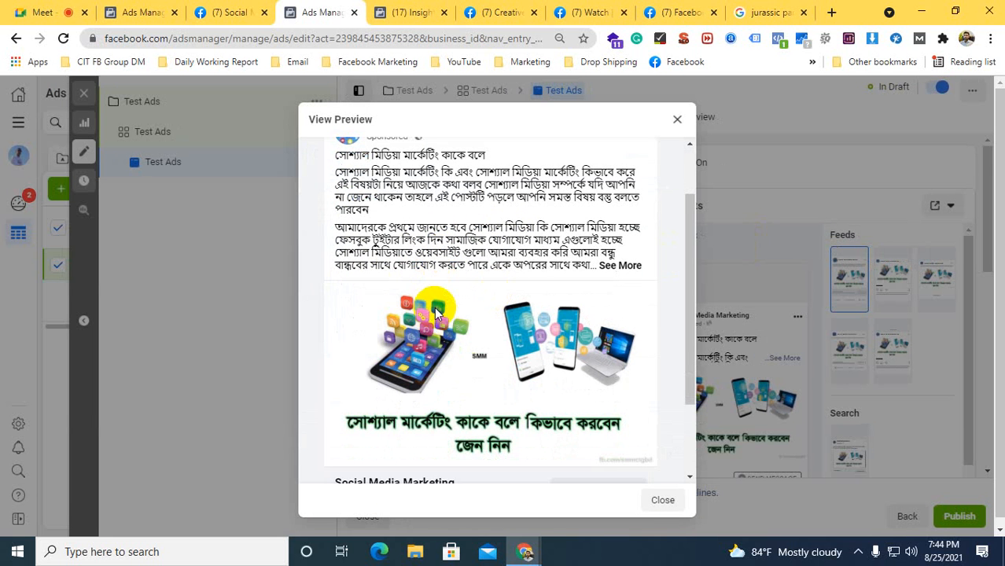